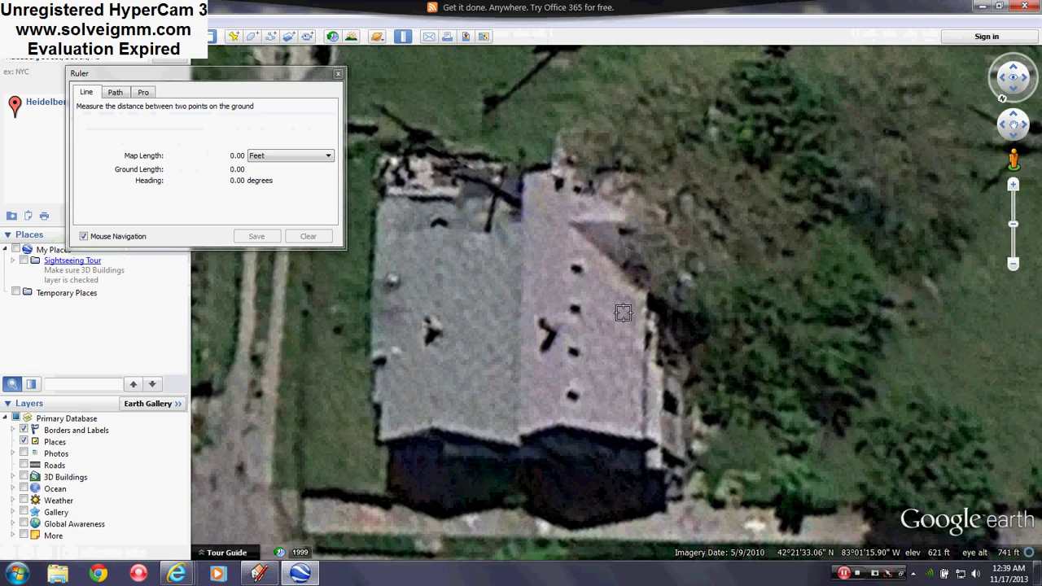
- Switch to SketchUp and examine the street-view photo of the house front beside the footprint
drag(623, 305, 594, 348)
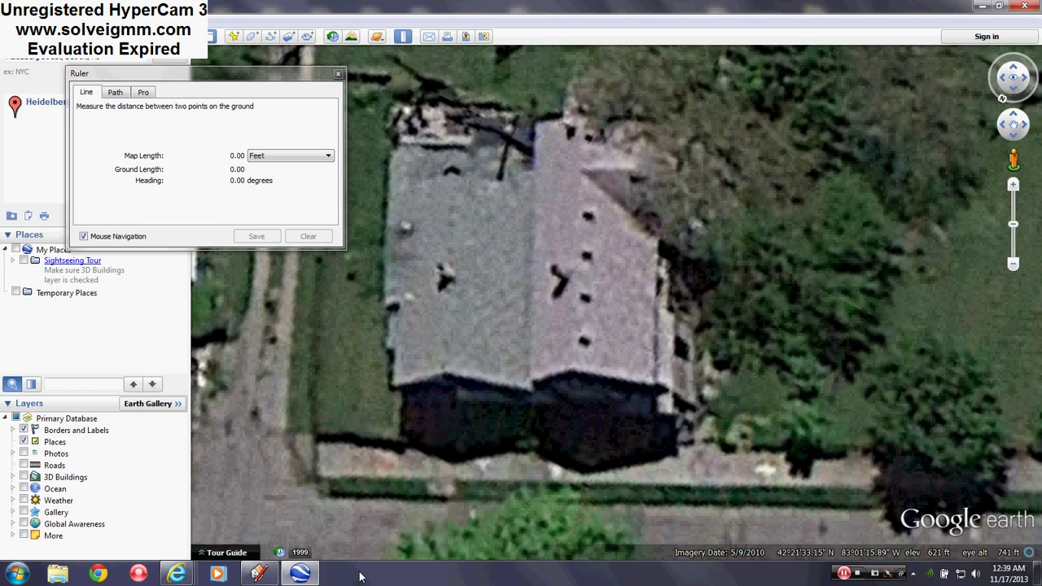
click(259, 574)
mouse_move(558, 415)
middle_down()
mouse_move(564, 452)
mouse_move(453, 429)
mouse_move(548, 448)
middle_up()
scroll(549, 448, up, 1)
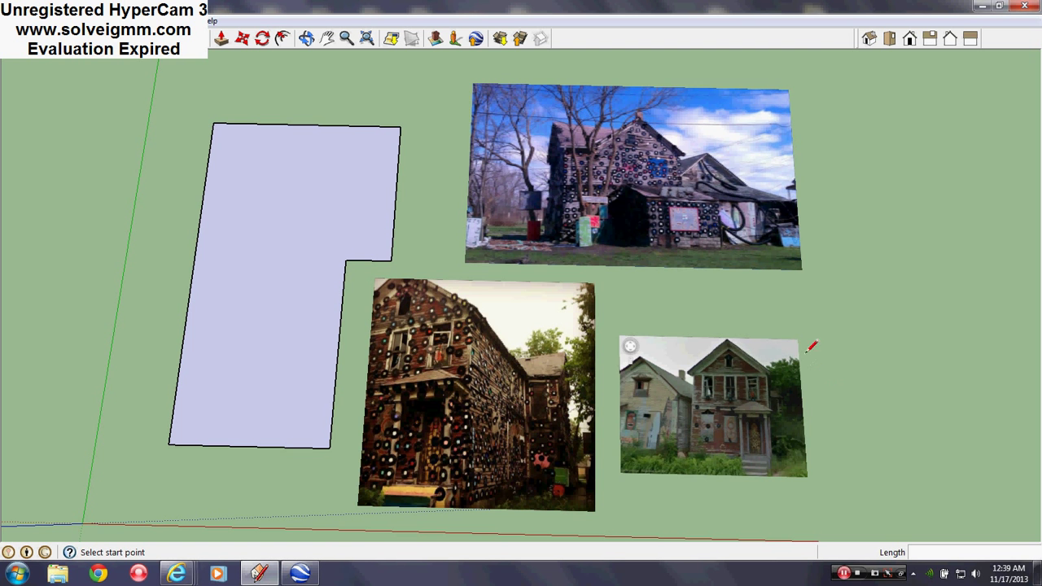
scroll(572, 481, up, 2)
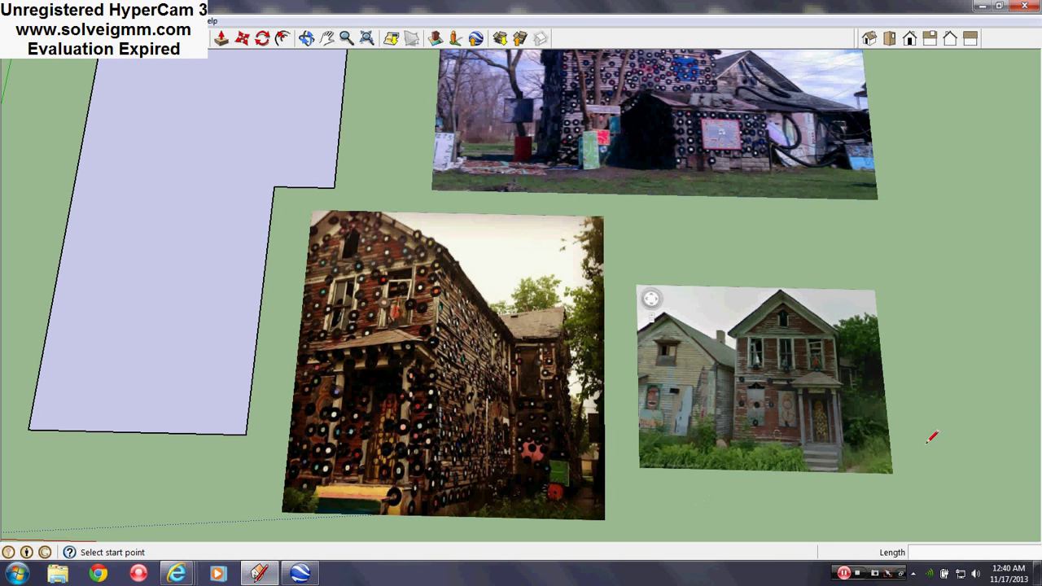
scroll(894, 423, up, 4)
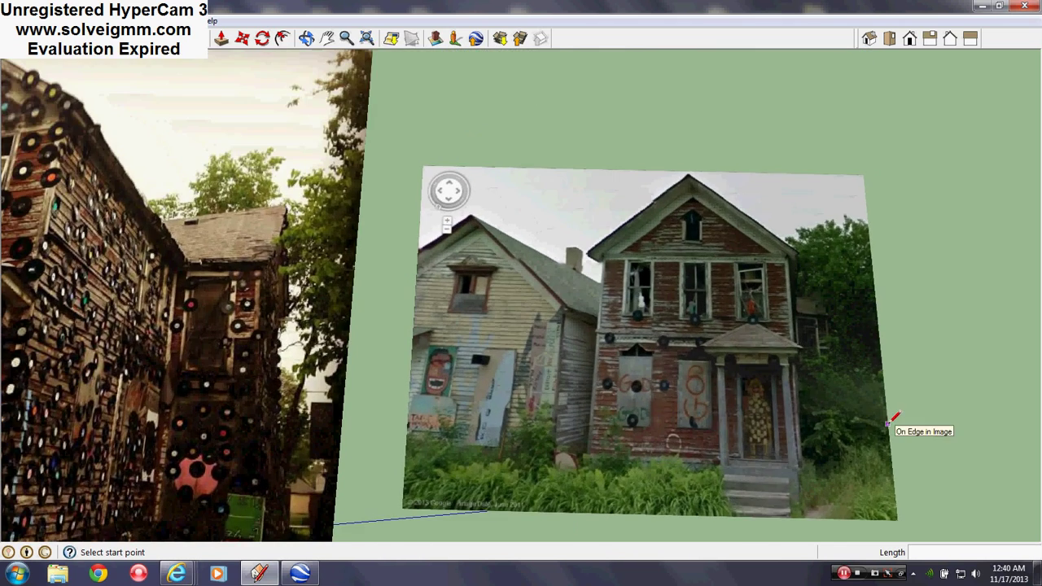
scroll(594, 423, down, 4)
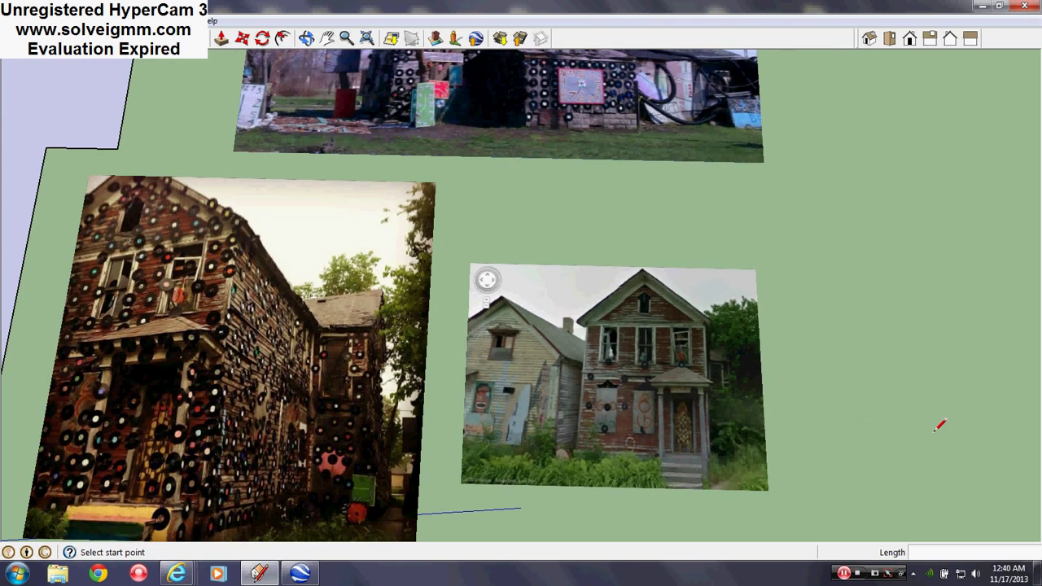
mouse_move(866, 221)
shift+middle_down()
mouse_move(854, 484)
mouse_move(862, 330)
mouse_move(891, 227)
mouse_move(923, 164)
mouse_move(913, 237)
shift+middle_up()
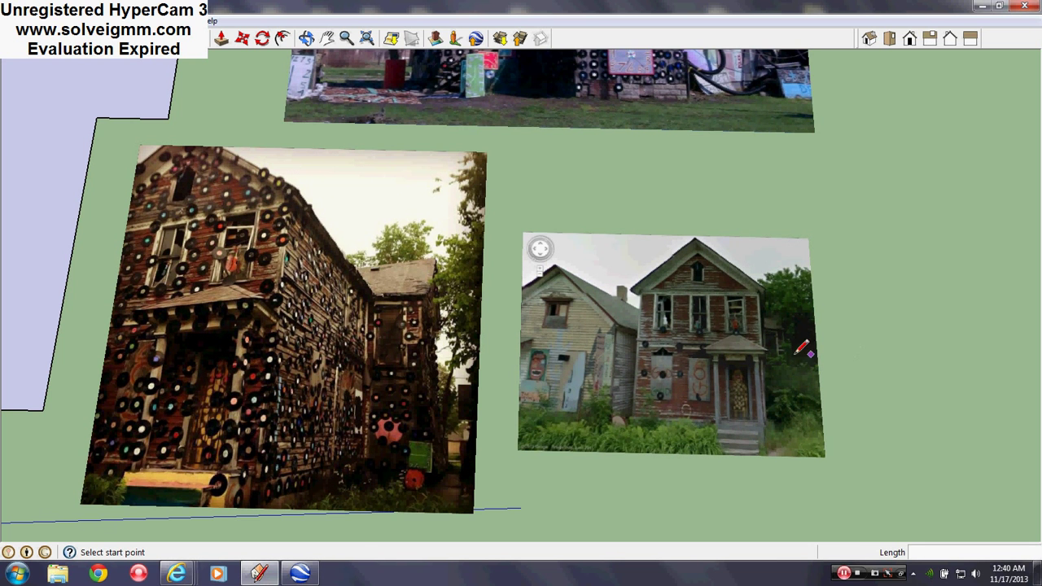
scroll(786, 354, up, 4)
scroll(781, 356, down, 2)
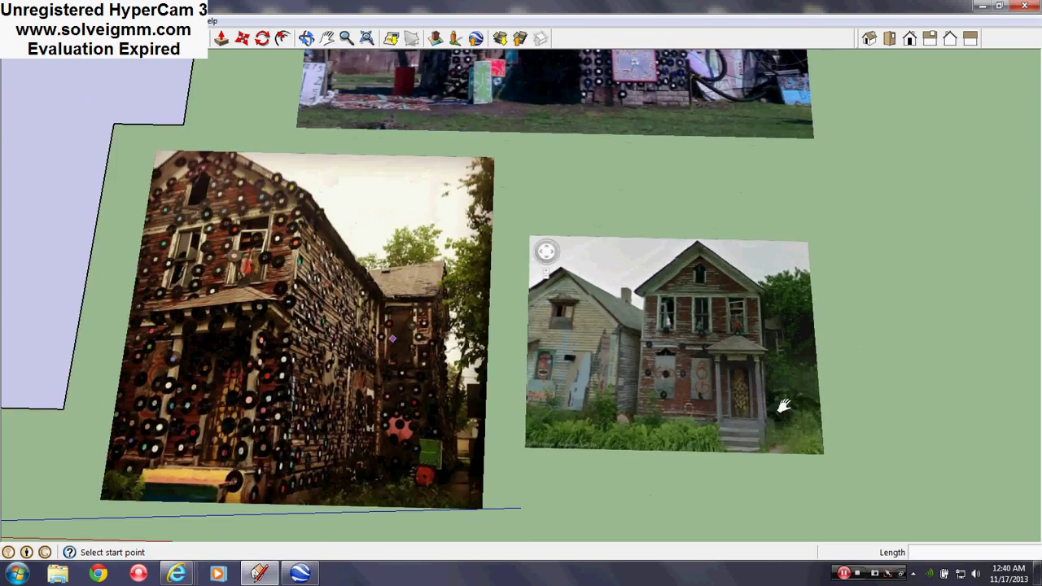
- Compare the house footprint's outline with the three reference photos around it
shift+middle_drag(601, 350, 1006, 427)
scroll(521, 424, down, 2)
mouse_move(556, 419)
middle_down()
mouse_move(542, 415)
mouse_move(528, 347)
mouse_move(412, 280)
middle_up()
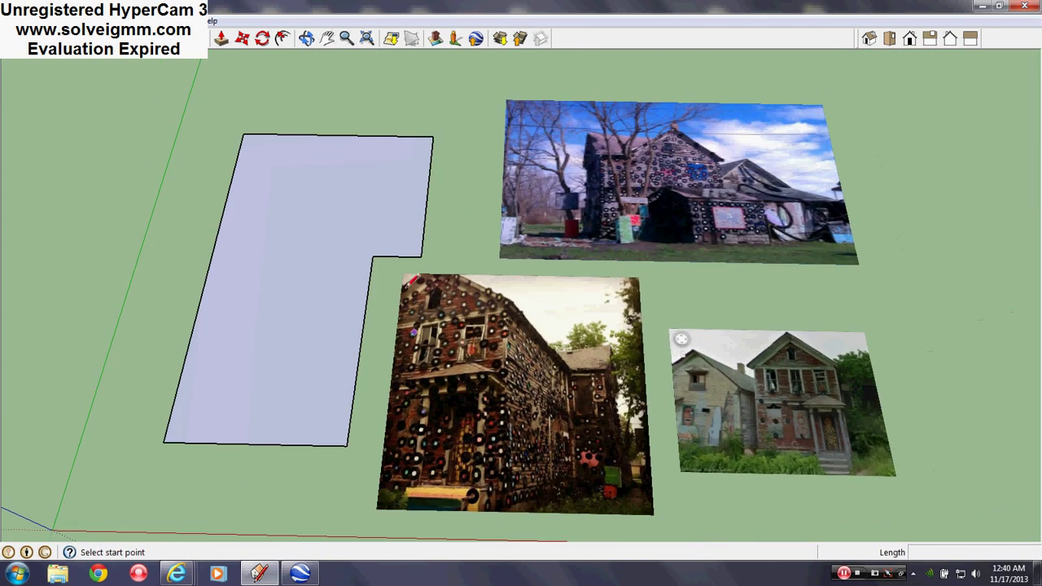
scroll(213, 378, up, 2)
middle_drag(212, 378, 288, 342)
scroll(269, 298, down, 2)
scroll(288, 342, down, 2)
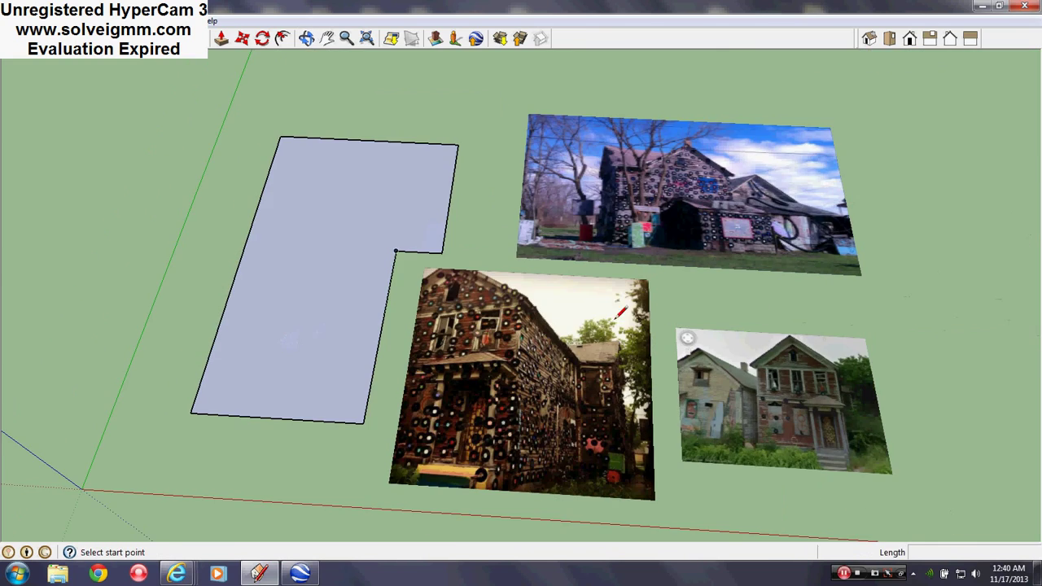
- Switch to Google Earth, reopen the Ruler and measure in feet the front edge of the roof's right half
click(301, 574)
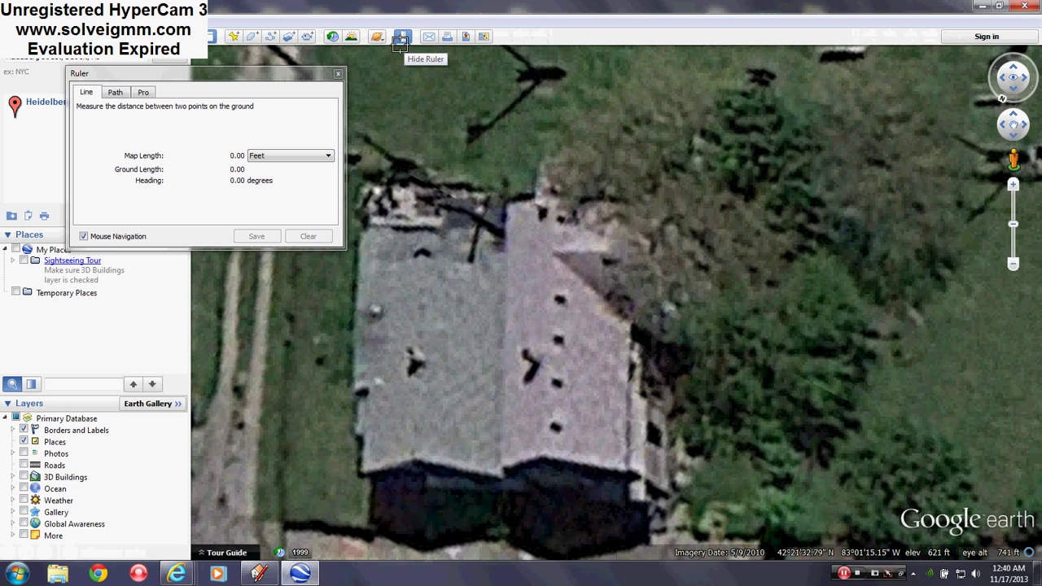
click(338, 74)
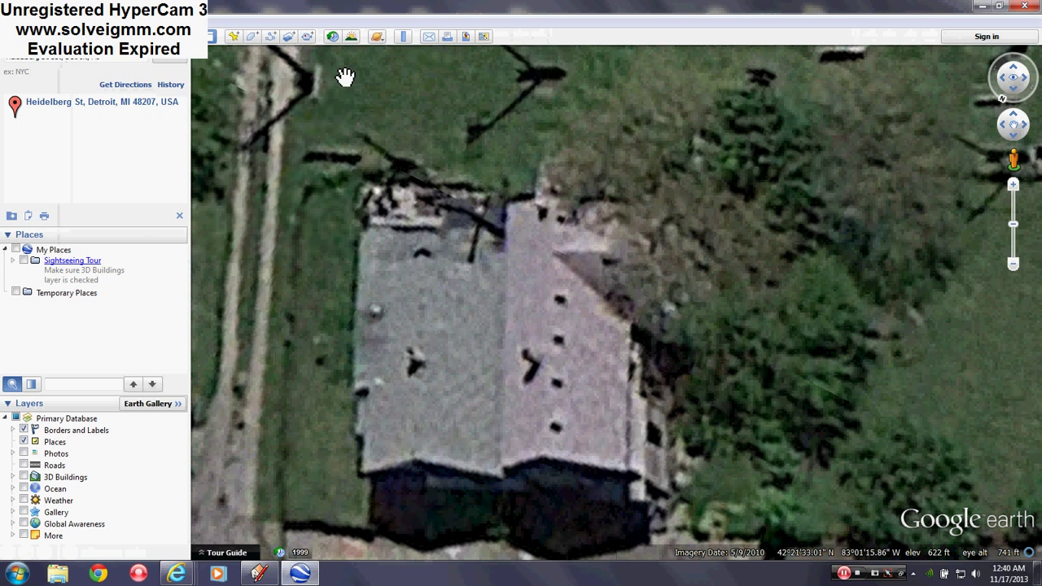
click(403, 38)
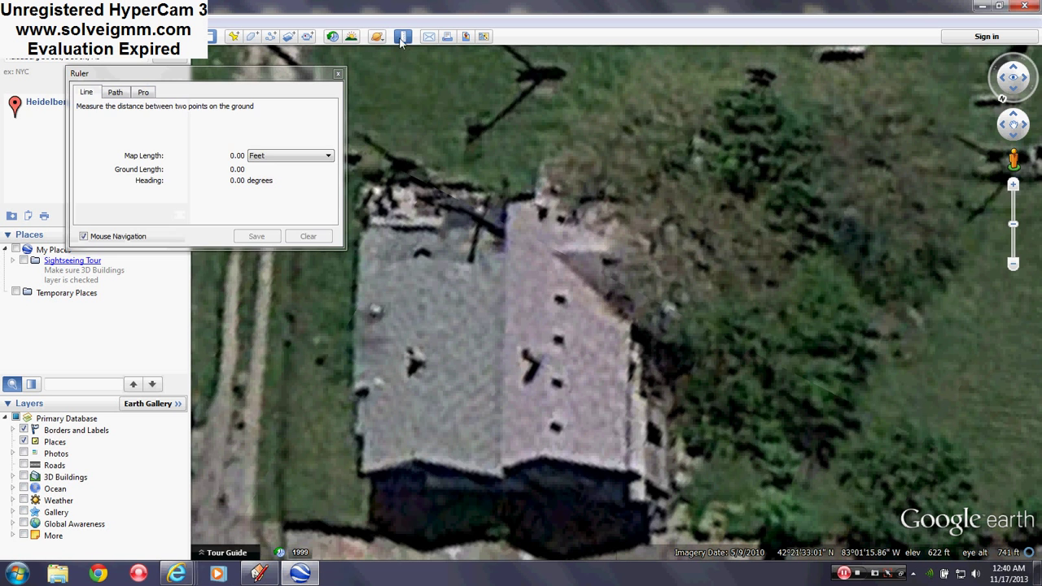
drag(222, 82, 261, 123)
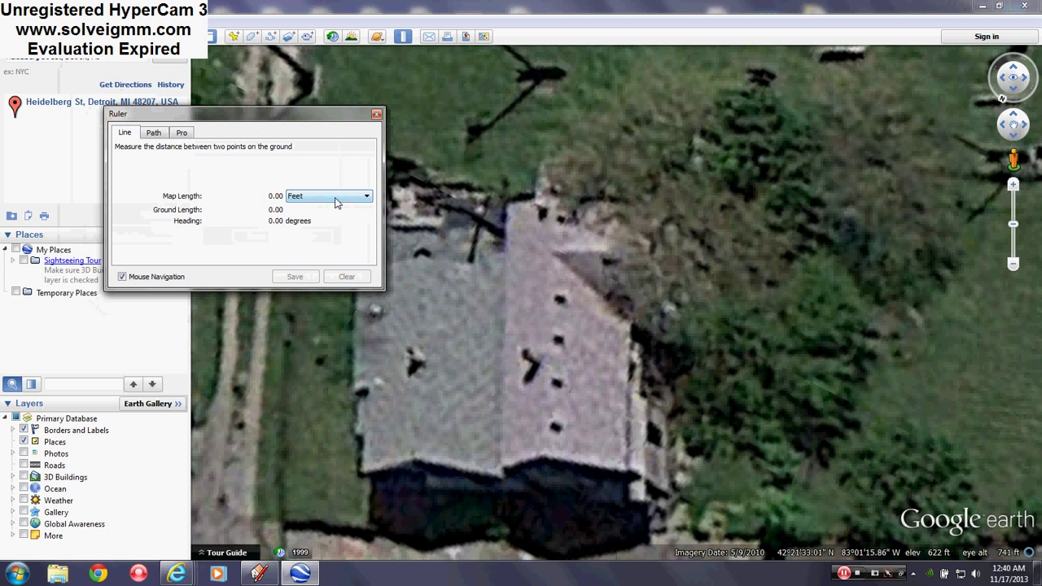
drag(309, 122, 296, 79)
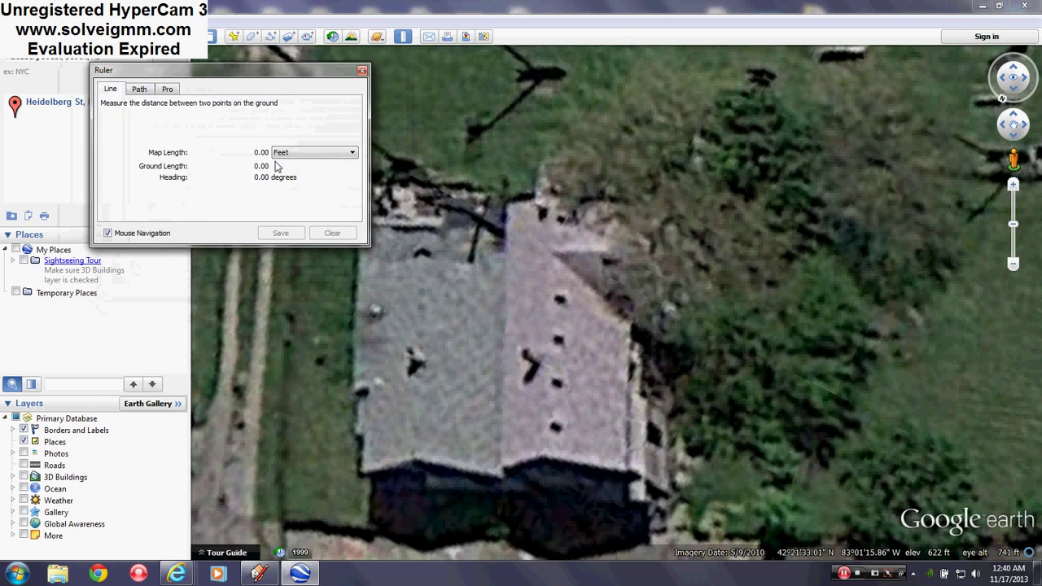
scroll(561, 474, up, 3)
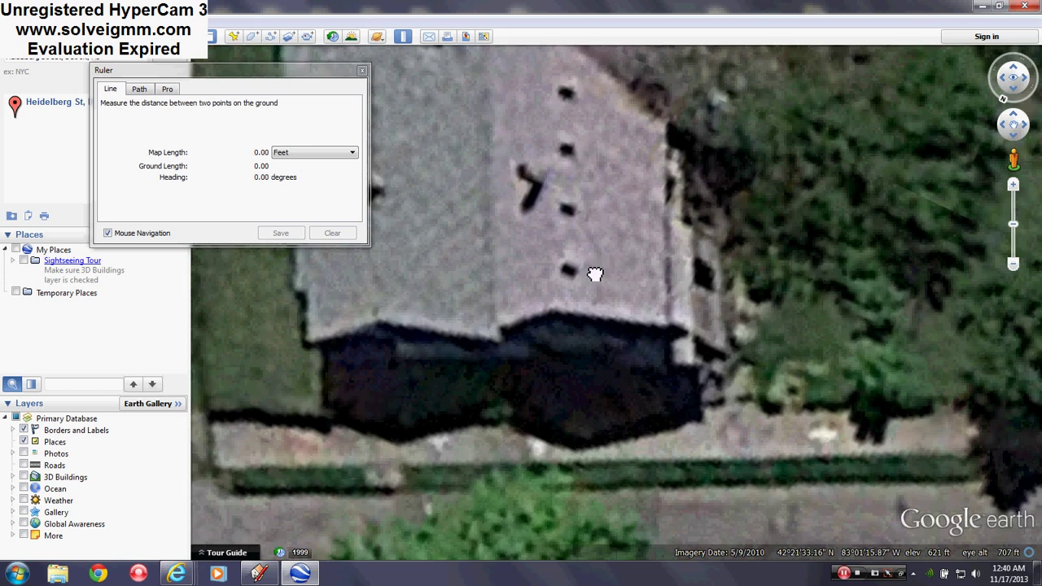
drag(595, 273, 586, 354)
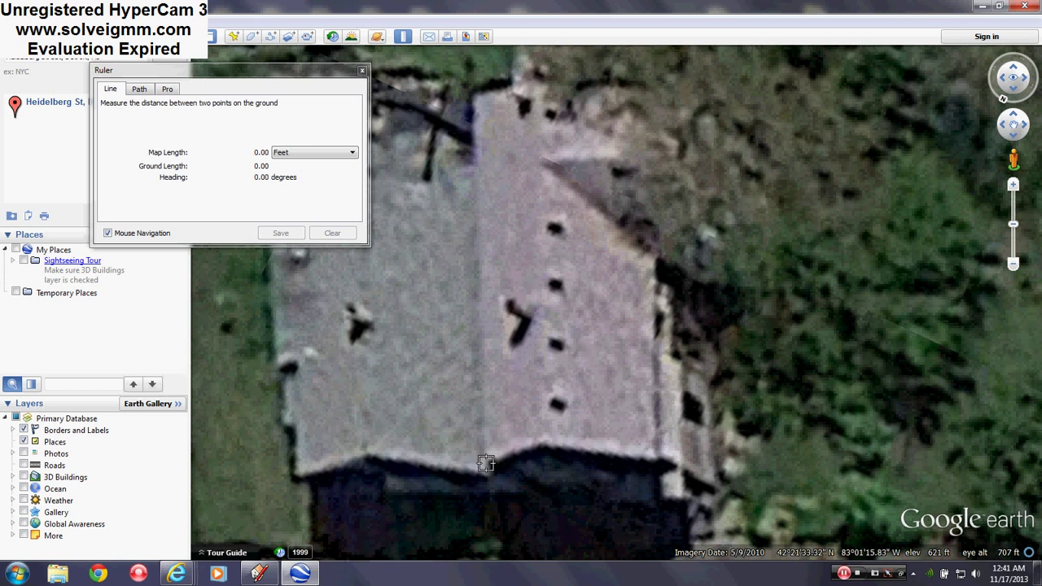
click(484, 464)
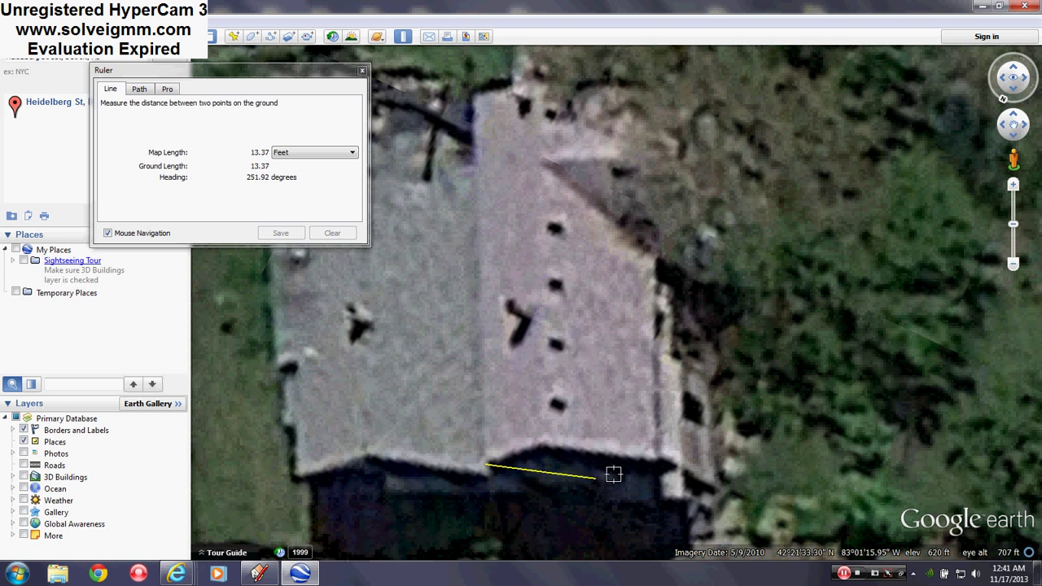
click(658, 464)
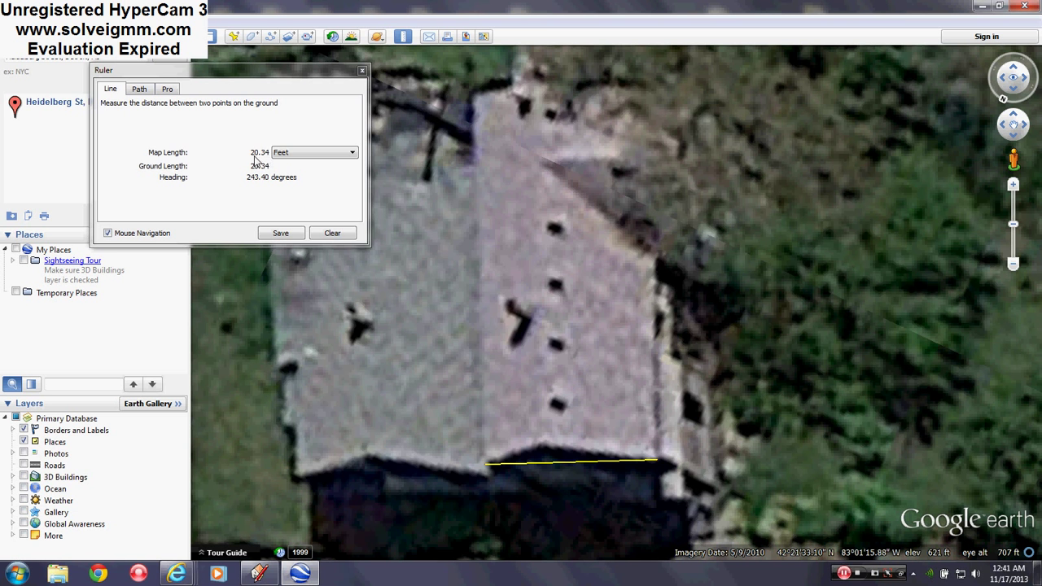
- Switch to SketchUp and trace a line along the footprint's front edge from corner to corner
click(257, 572)
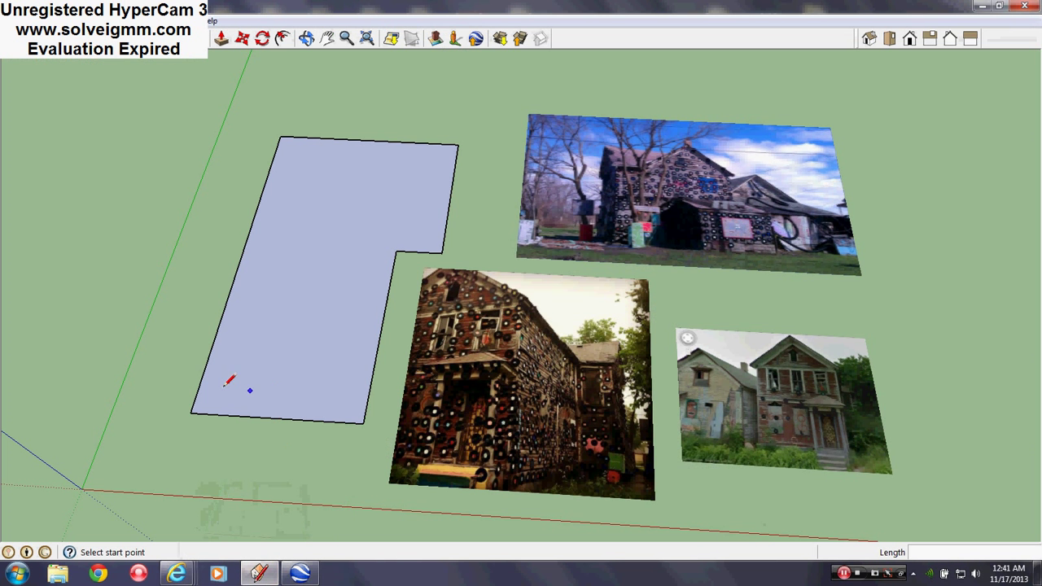
click(190, 412)
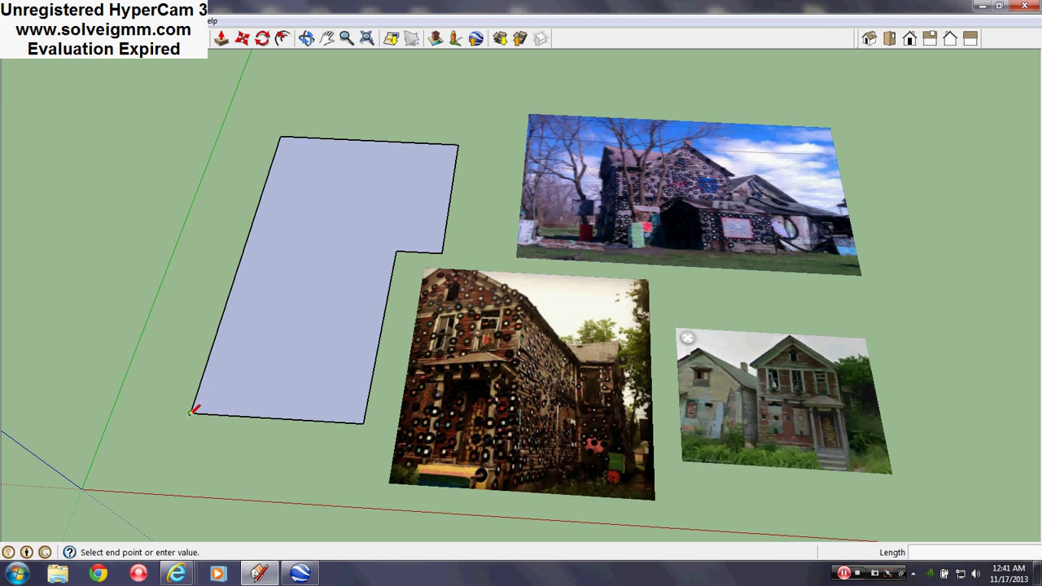
click(363, 422)
middle_drag(492, 426, 506, 464)
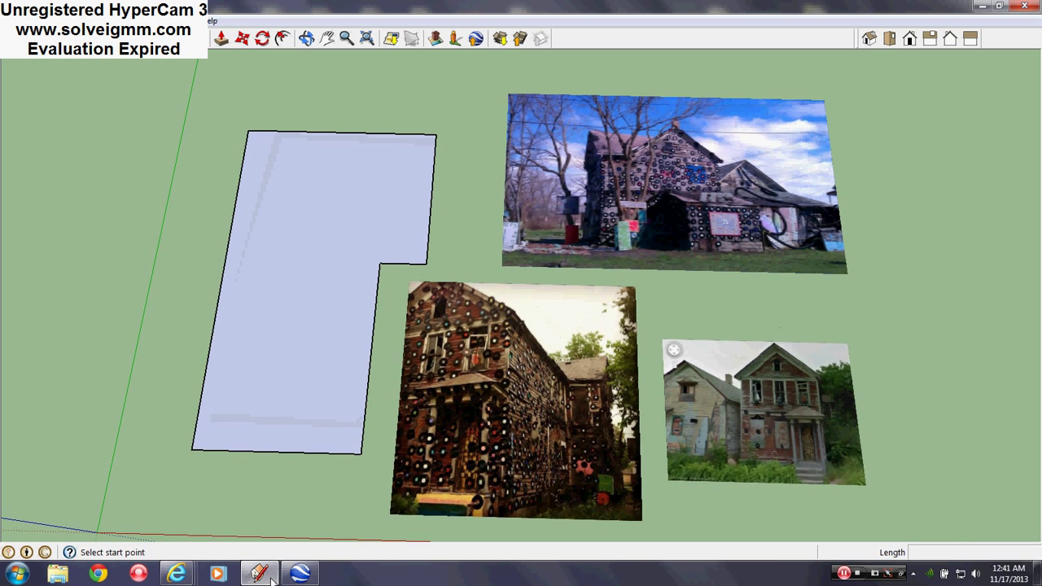
- Recheck the measured front roof edge in Google Earth and return to SketchUp
click(299, 574)
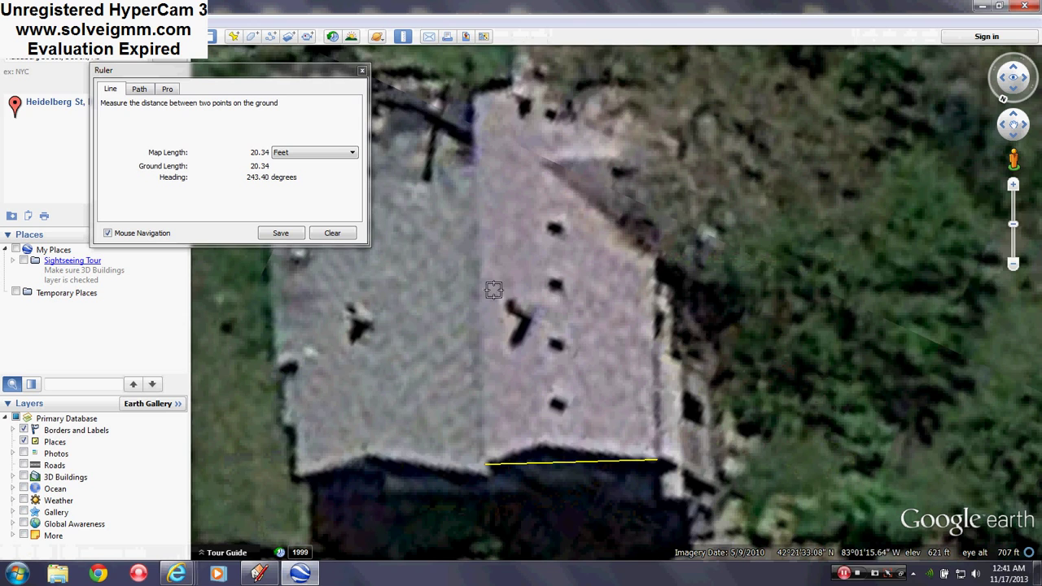
drag(610, 367, 596, 359)
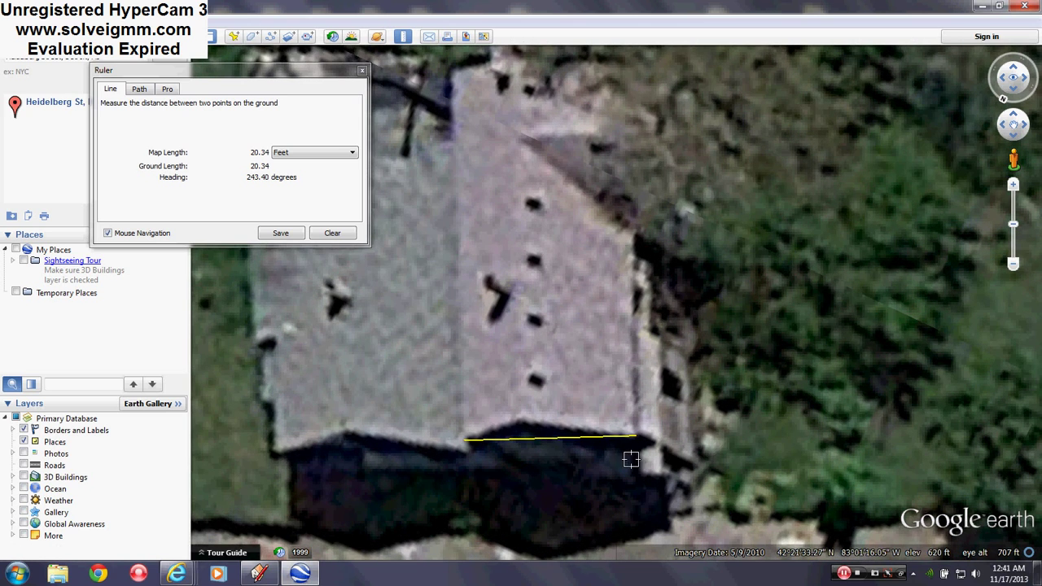
click(259, 574)
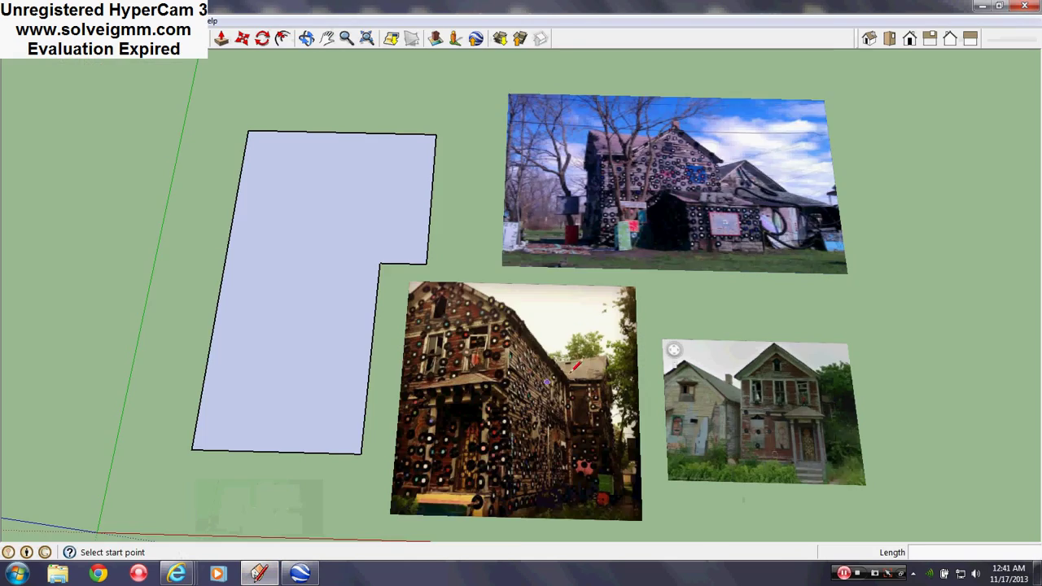
- Examine the roof overhang, wall corners and upper windows in the street-view photo of the house front
scroll(822, 383, up, 3)
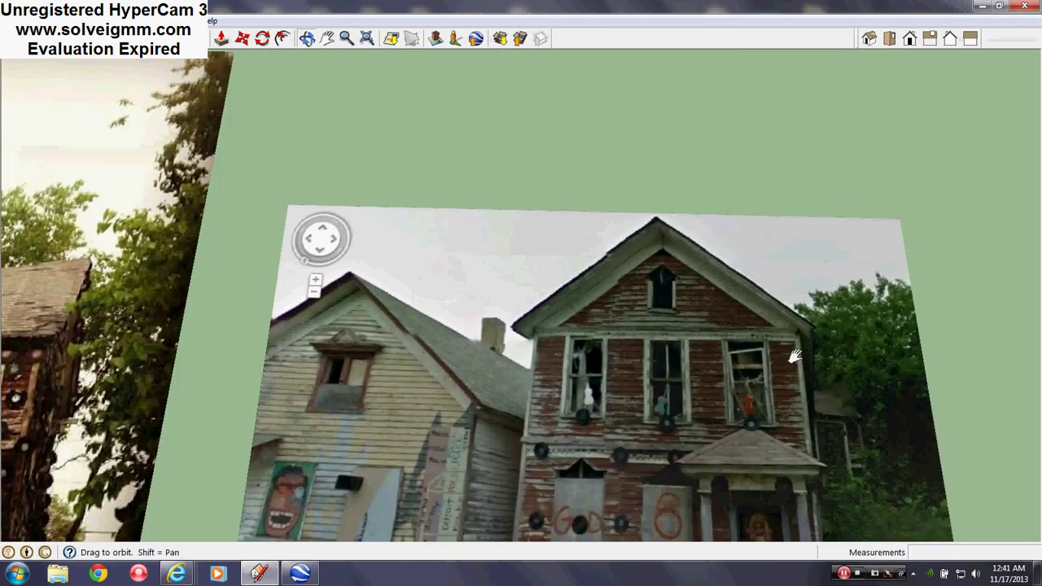
shift+middle_drag(795, 357, 560, 187)
scroll(560, 186, up, 1)
mouse_move(601, 317)
shift+middle_down()
mouse_move(614, 344)
mouse_move(603, 349)
shift+middle_up()
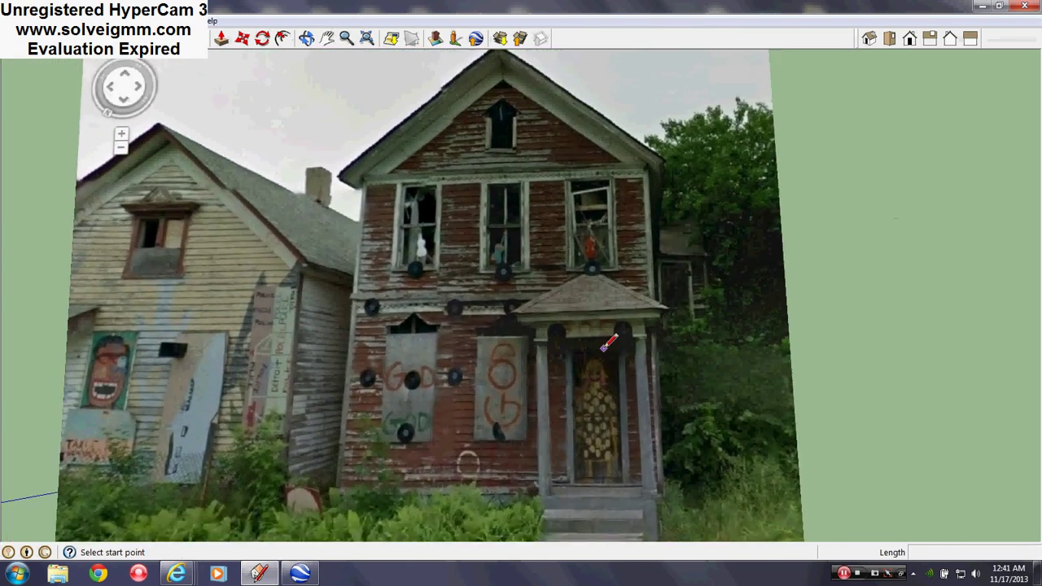
scroll(439, 167, up, 3)
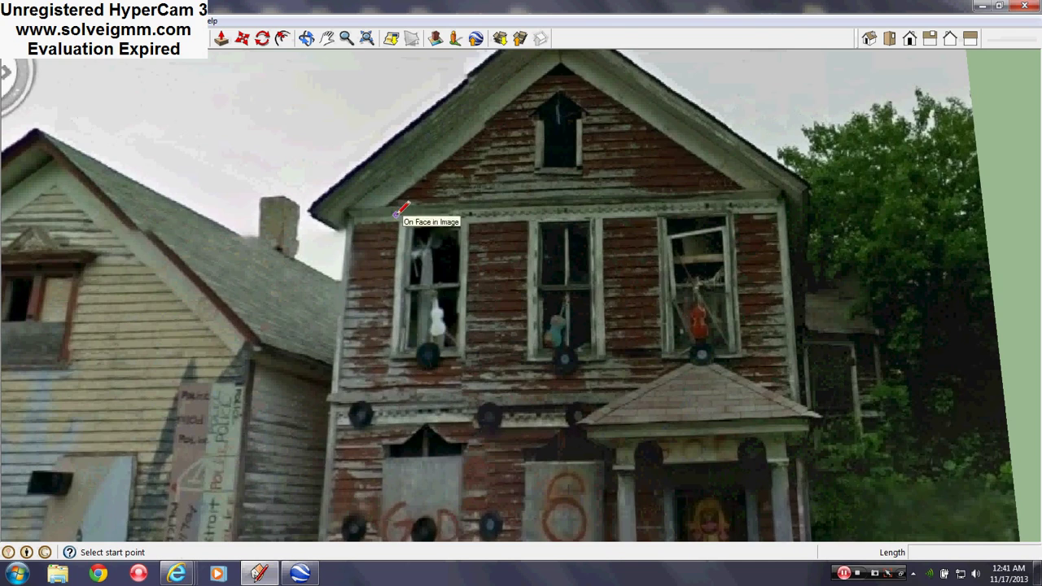
scroll(574, 242, down, 2)
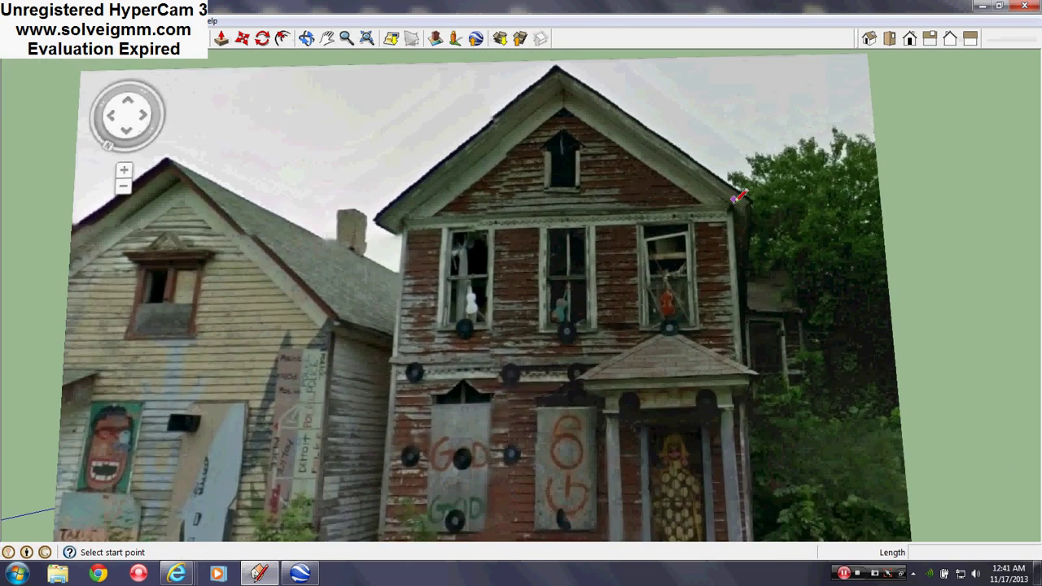
scroll(736, 199, up, 2)
scroll(749, 196, down, 1)
scroll(749, 195, up, 1)
scroll(456, 376, up, 2)
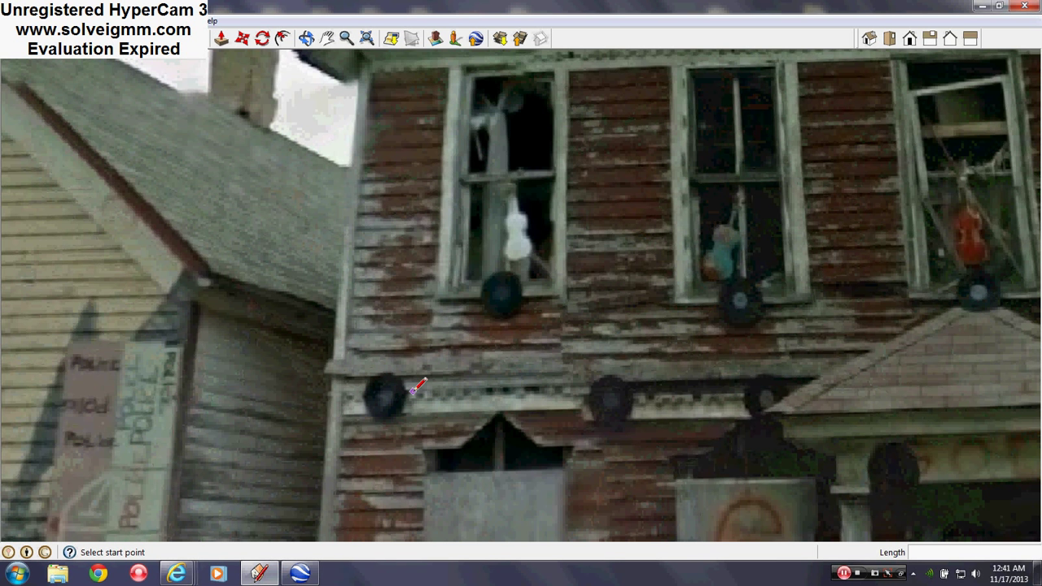
- Try a line about 11 11/16" long beside the left upper window in the front photo and undo it
drag(450, 206, 439, 284)
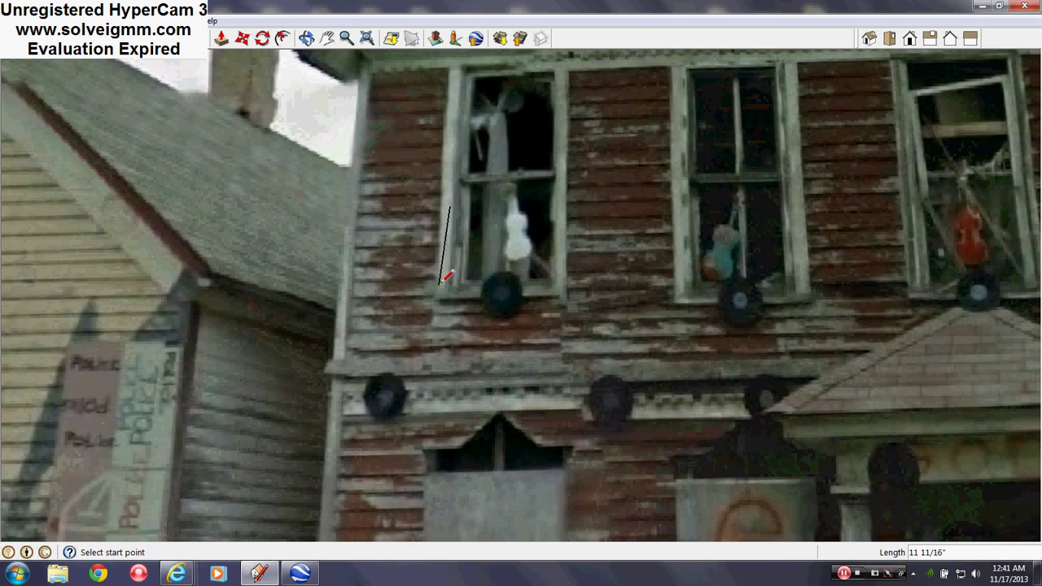
key(ctrl+z)
scroll(562, 269, down, 1)
scroll(560, 246, up, 1)
middle_drag(559, 245, 553, 314)
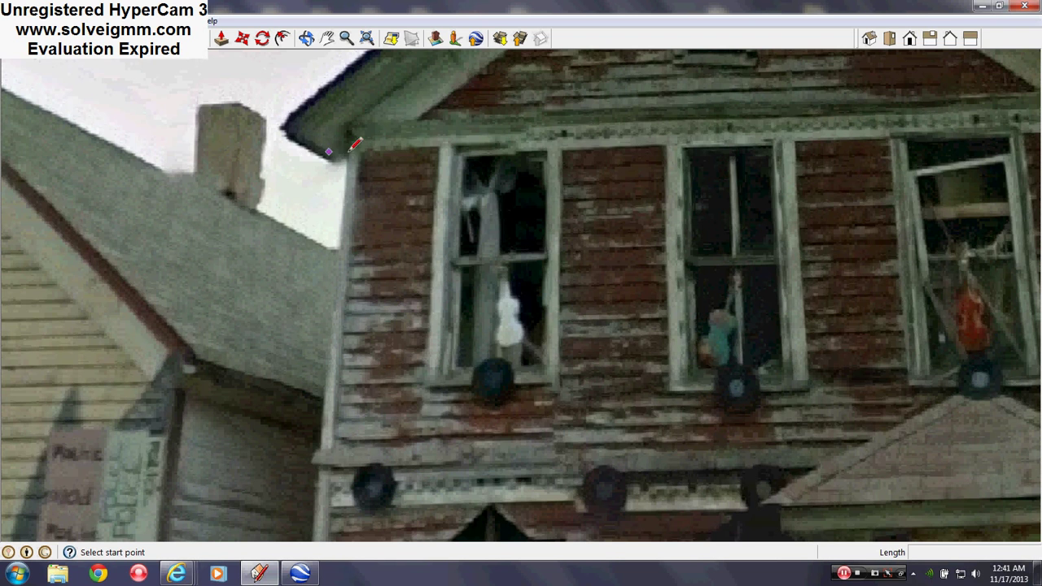
- Examine the roof eaves in the front photo and the gable roof in the side photo covered with records
scroll(441, 305, down, 2)
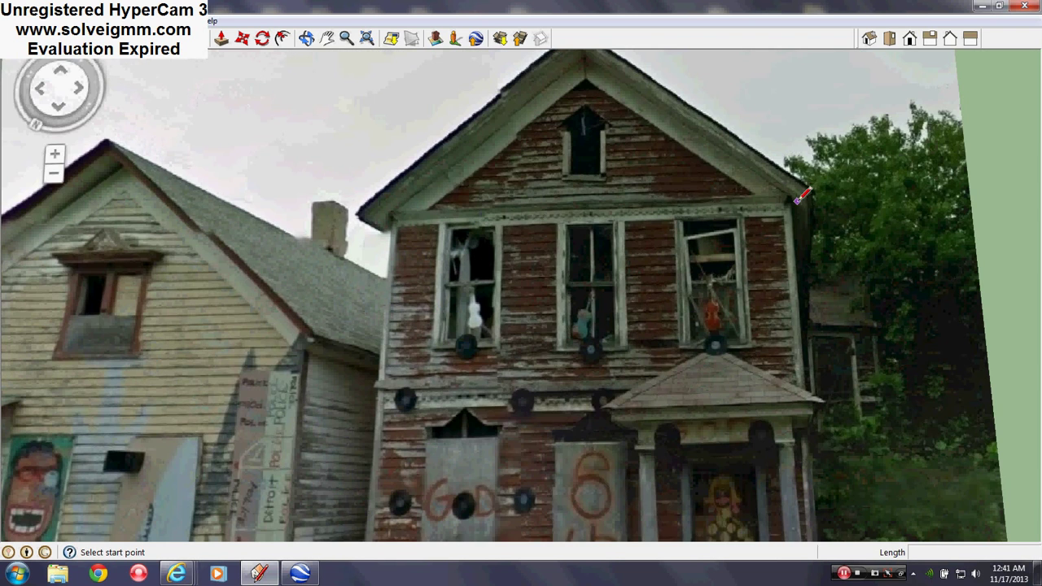
scroll(764, 275, down, 3)
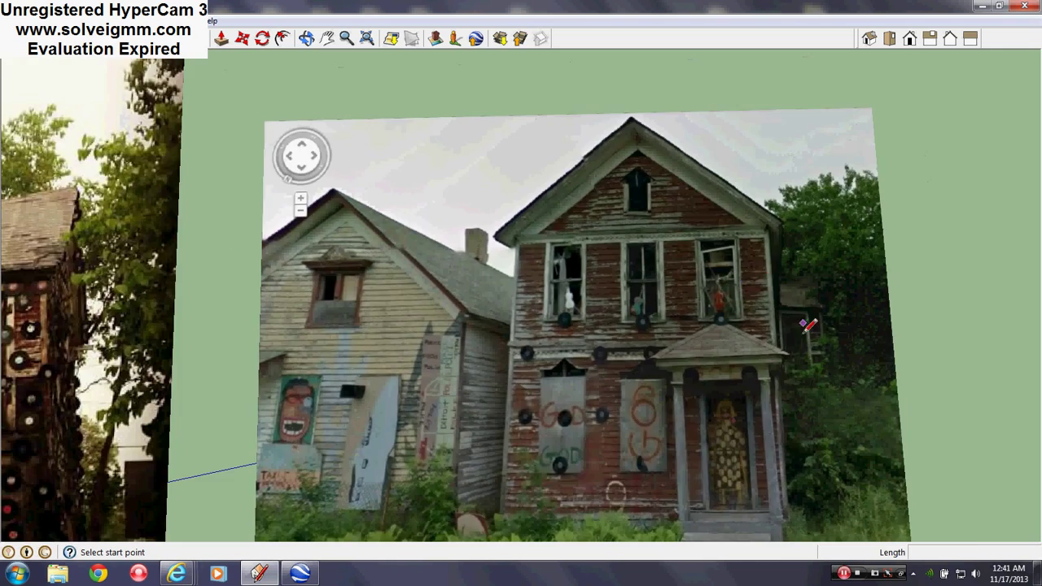
scroll(763, 275, down, 5)
scroll(655, 106, up, 5)
scroll(655, 106, down, 3)
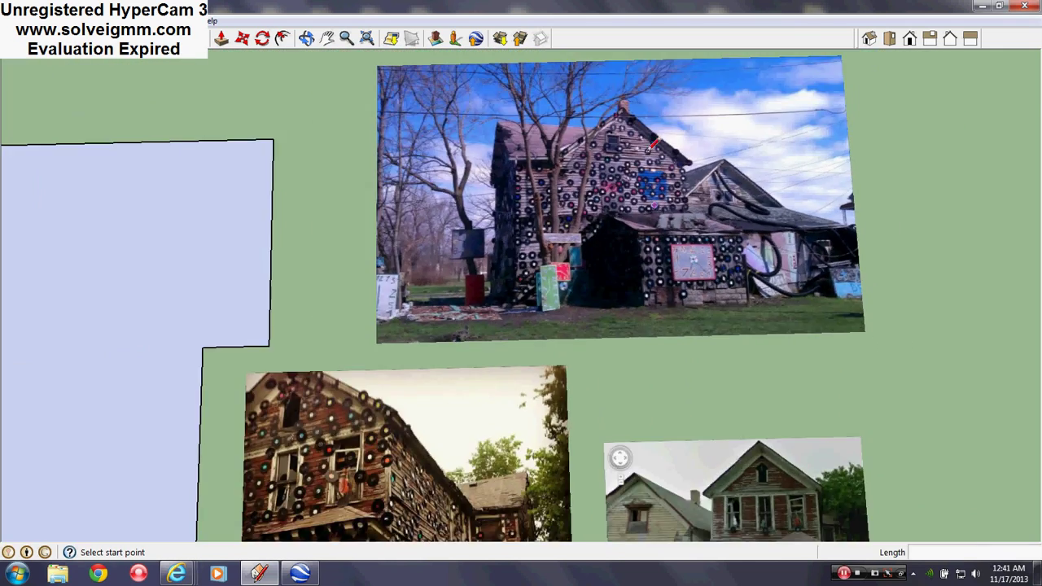
scroll(368, 271, up, 6)
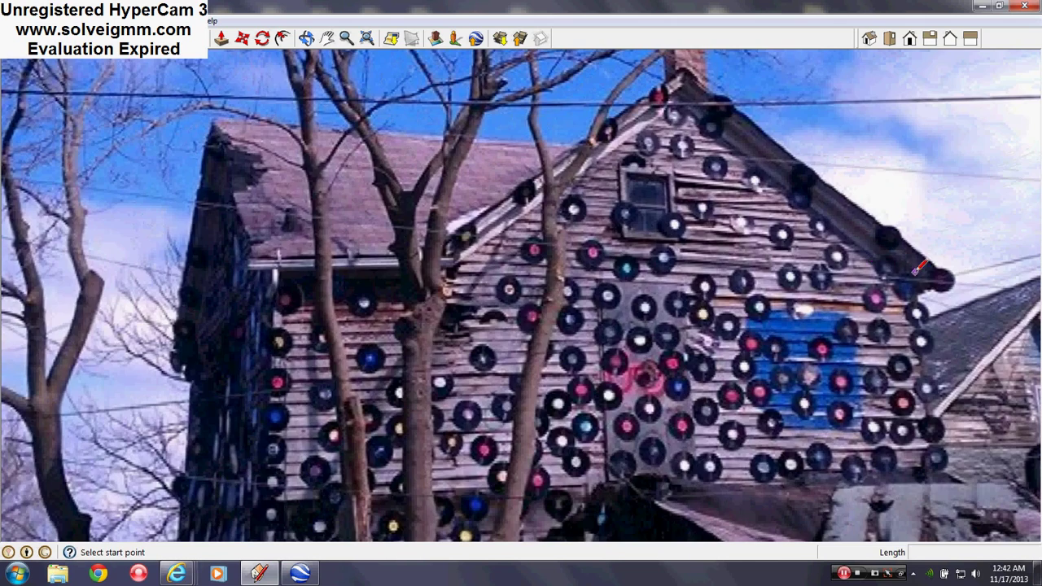
- Offset the outline of the house footprint 1' inward
scroll(600, 204, down, 6)
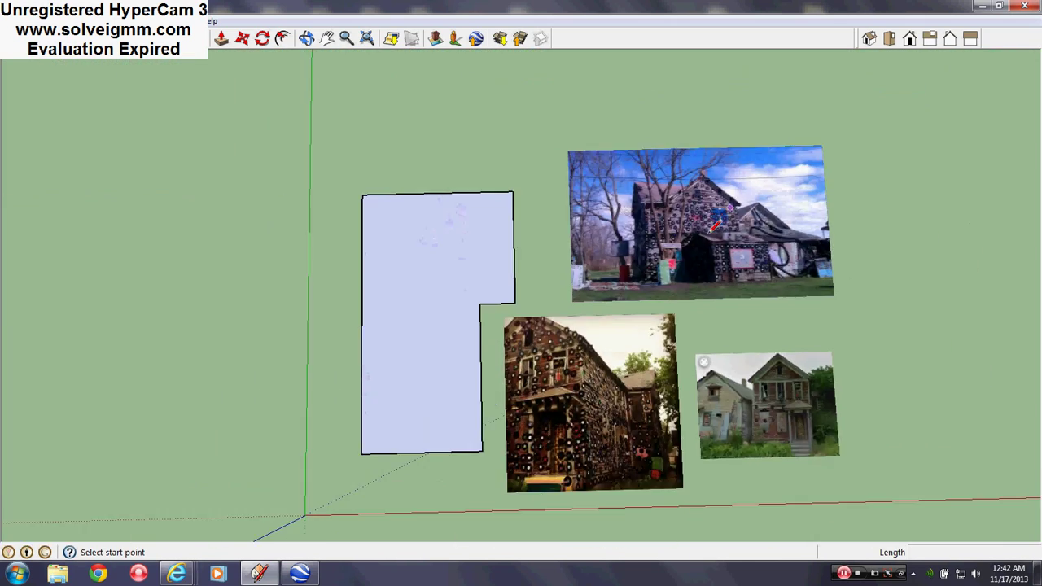
middle_drag(606, 325, 556, 101)
scroll(537, 383, up, 2)
scroll(467, 310, up, 5)
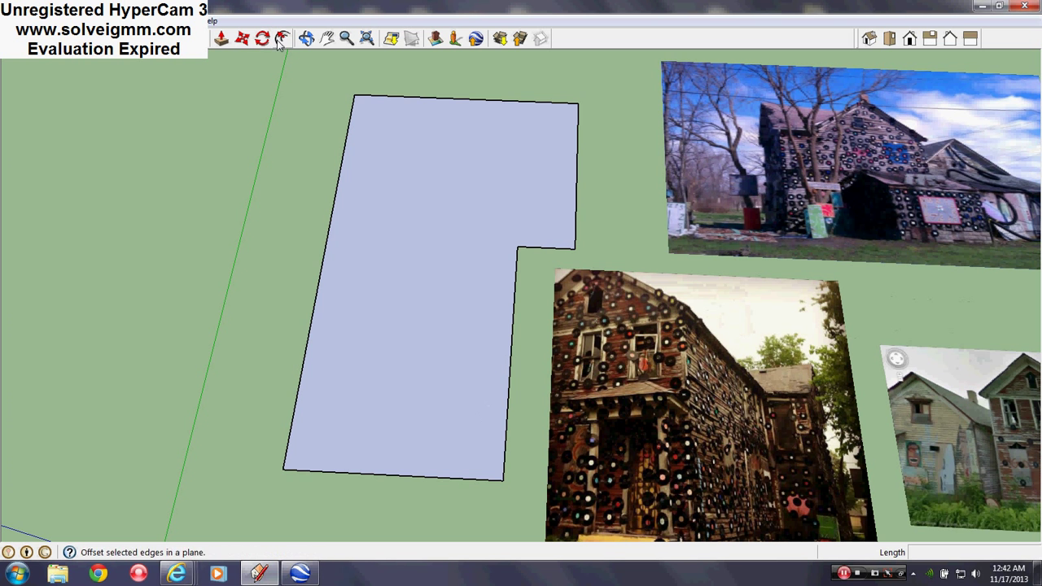
click(262, 39)
click(413, 475)
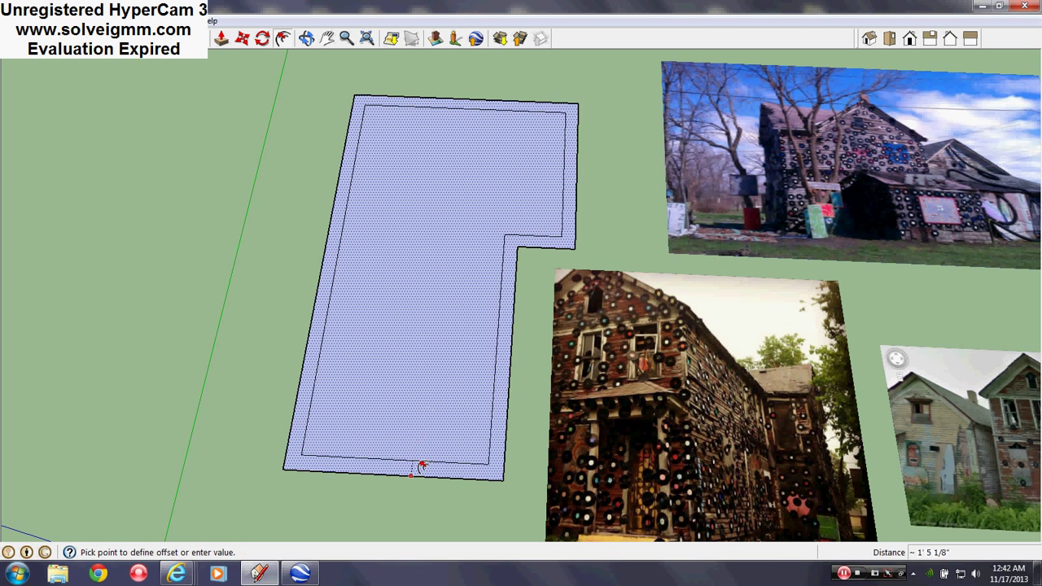
text(1')
key(Return)
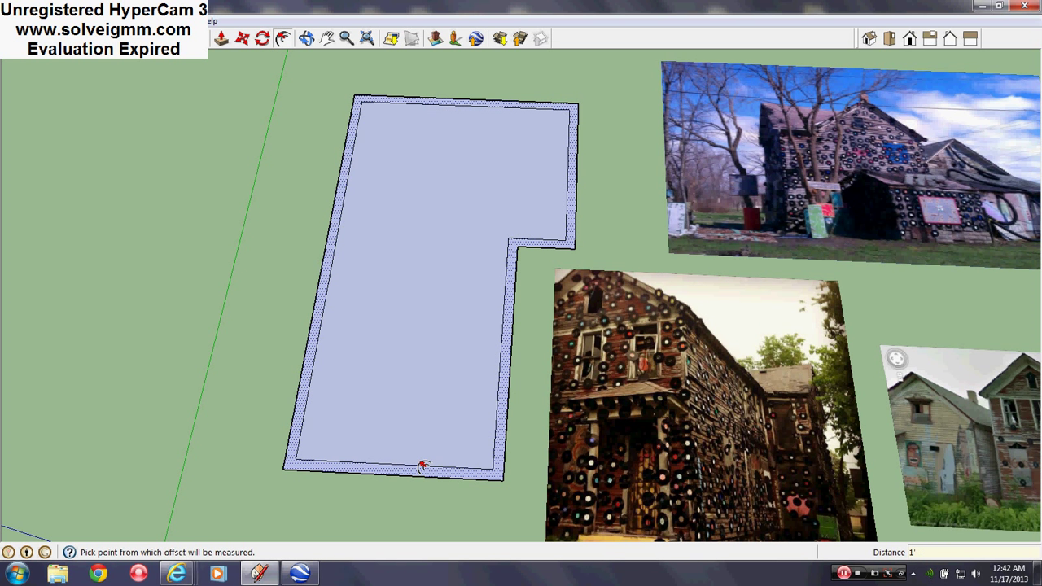
- Erase the outer front edge of the footprint so the surrounding overhang face is removed
key(Escape)
key(e)
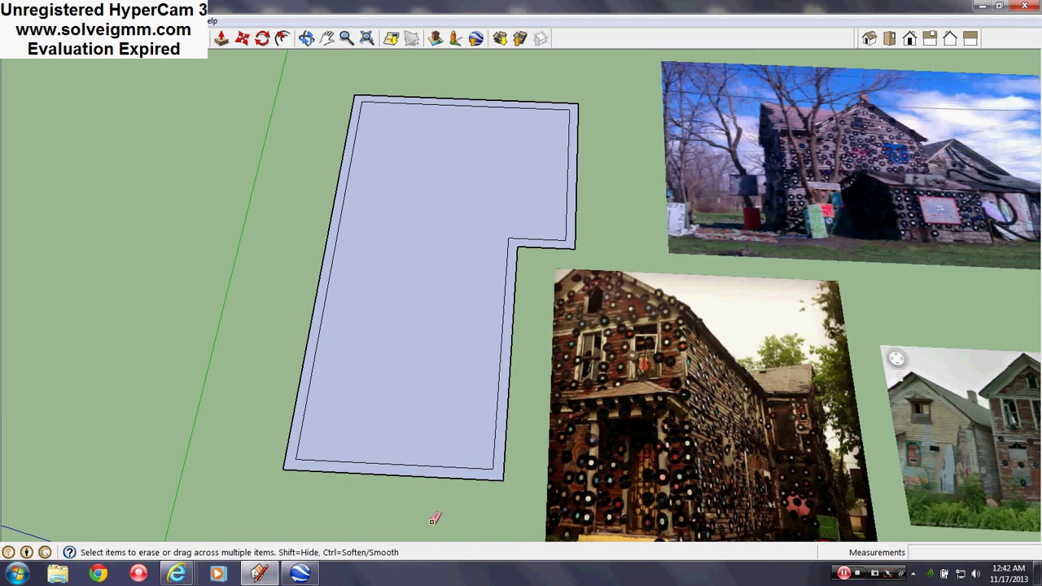
click(436, 477)
- Examine the front door, porch and steps in the street-view photo of the house front
scroll(529, 335, down, 2)
mouse_move(730, 495)
middle_down()
mouse_move(528, 334)
mouse_move(584, 419)
mouse_move(553, 352)
middle_up()
key(l)
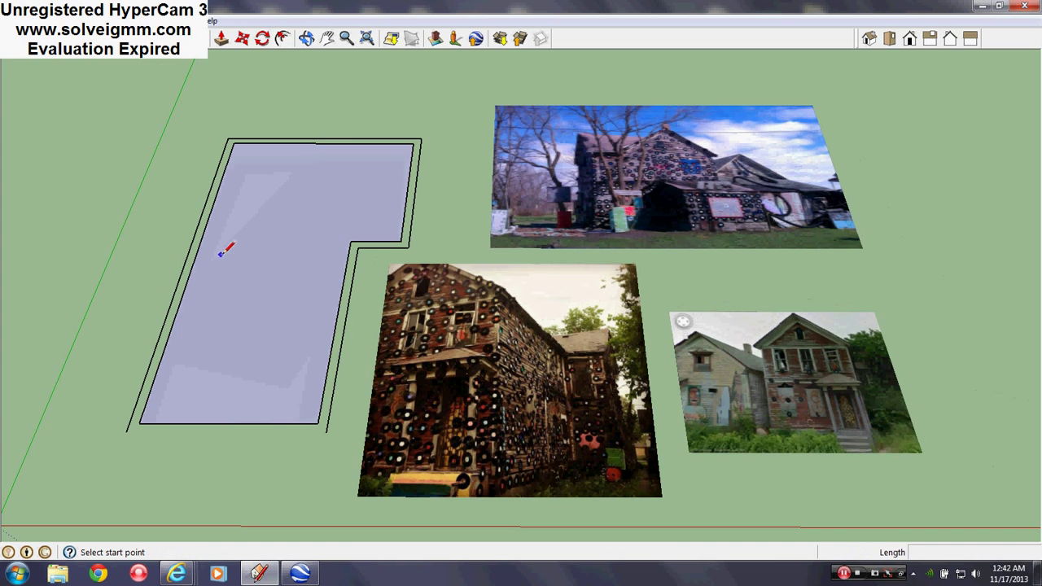
middle_drag(438, 415, 370, 179)
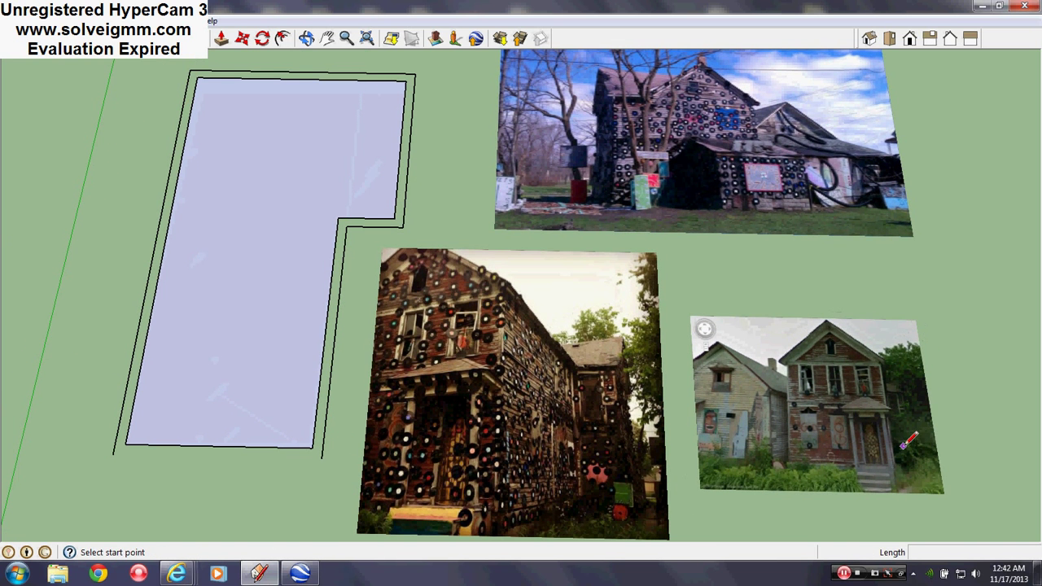
mouse_move(906, 443)
middle_down()
mouse_move(619, 408)
mouse_move(651, 439)
mouse_move(628, 415)
middle_up()
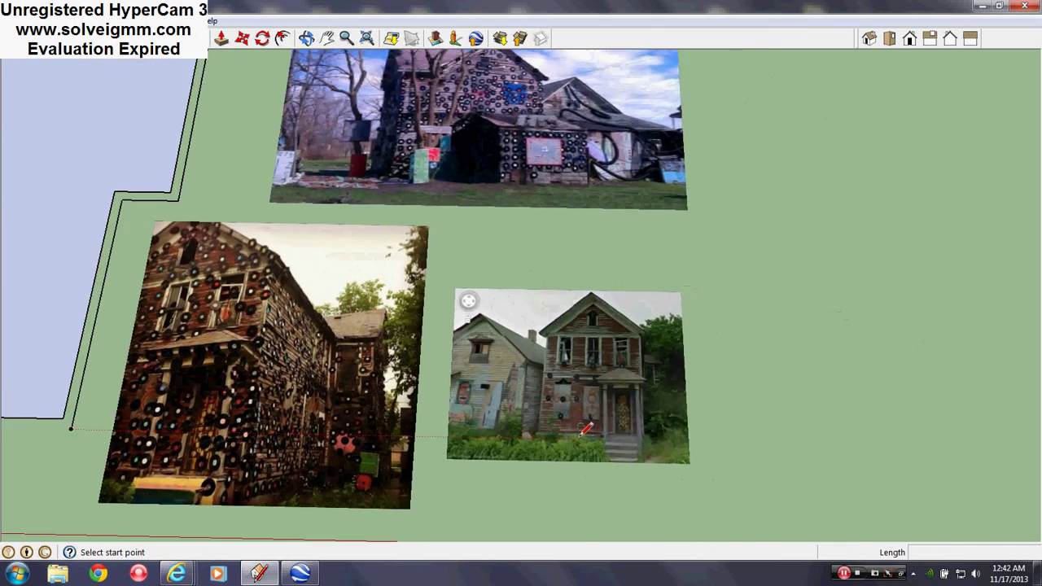
scroll(630, 413, up, 3)
scroll(677, 403, up, 3)
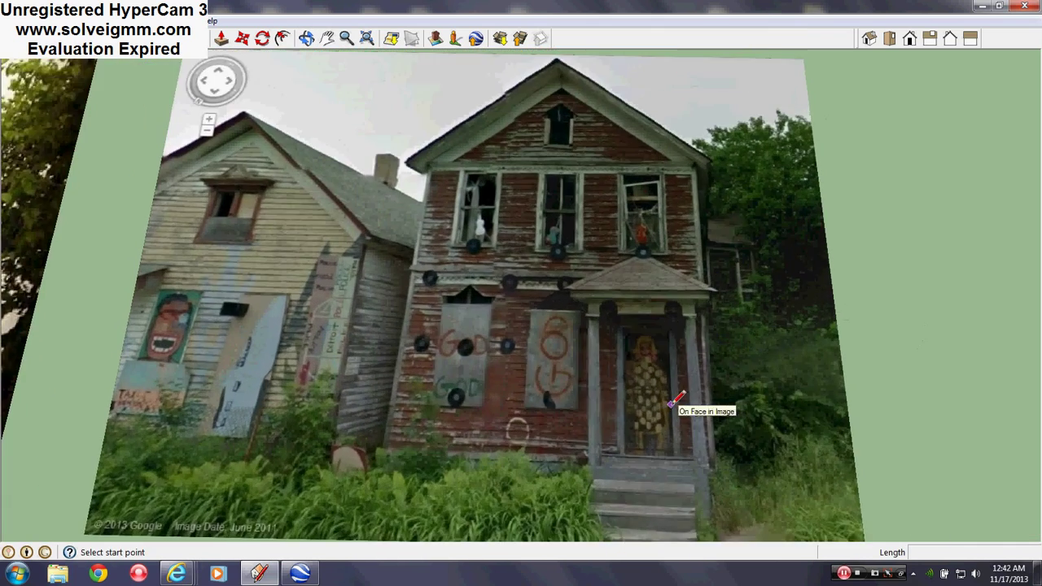
scroll(680, 410, up, 2)
mouse_move(666, 438)
middle_down()
mouse_move(627, 476)
mouse_move(649, 471)
mouse_move(658, 440)
middle_up()
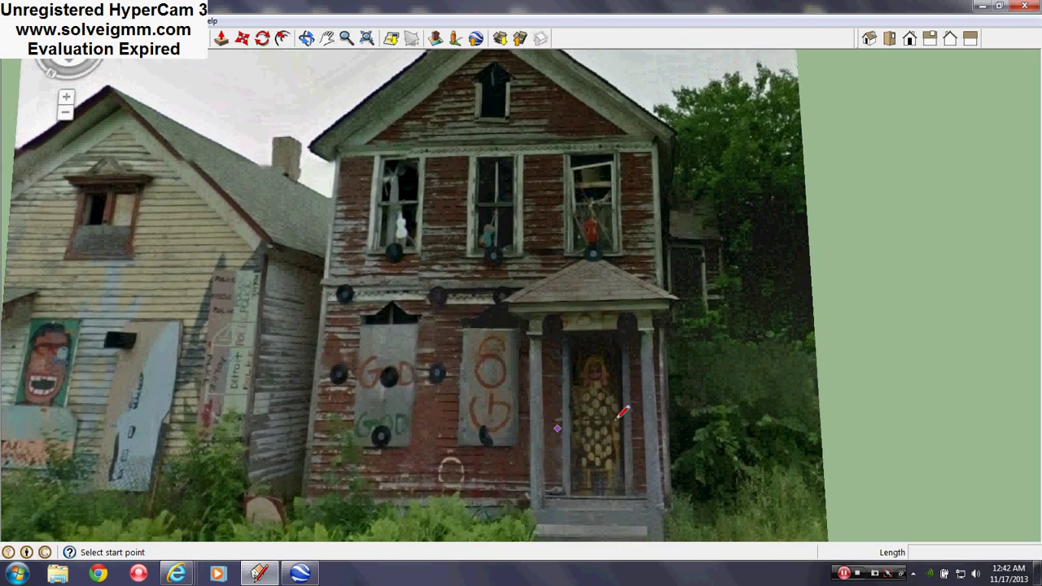
scroll(641, 407, down, 2)
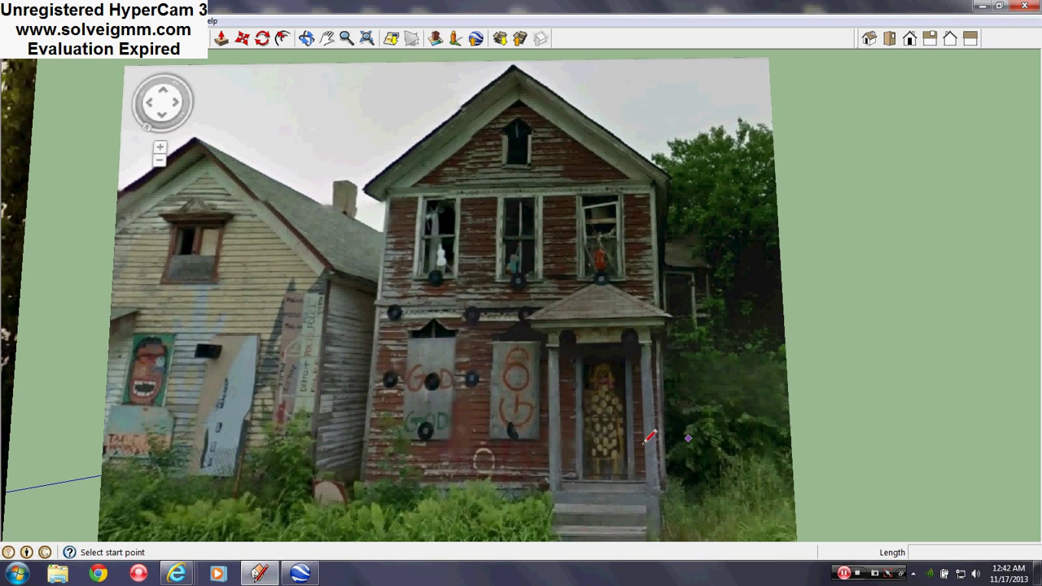
scroll(643, 474, up, 4)
scroll(639, 451, down, 3)
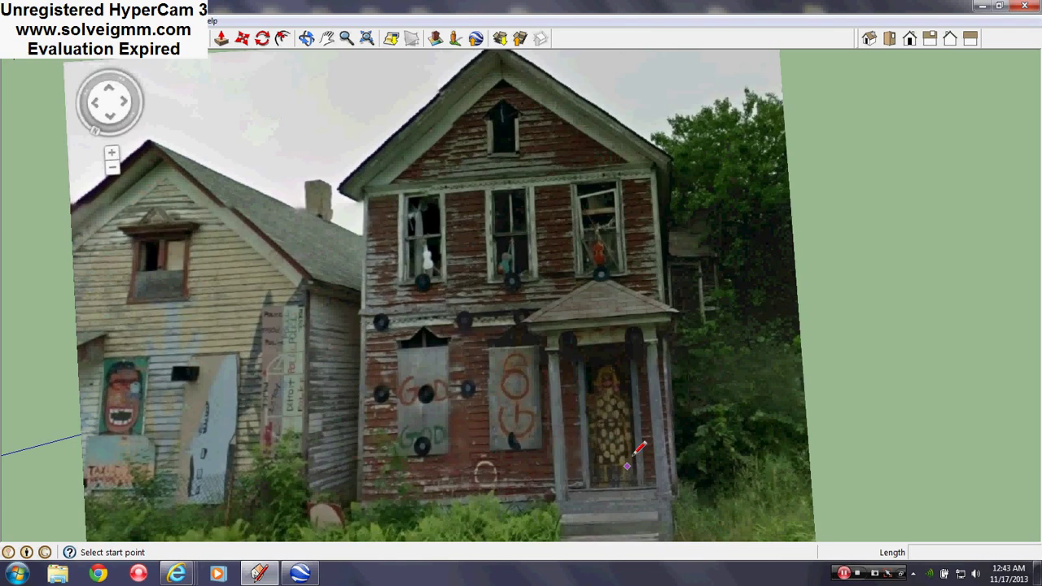
scroll(647, 415, up, 2)
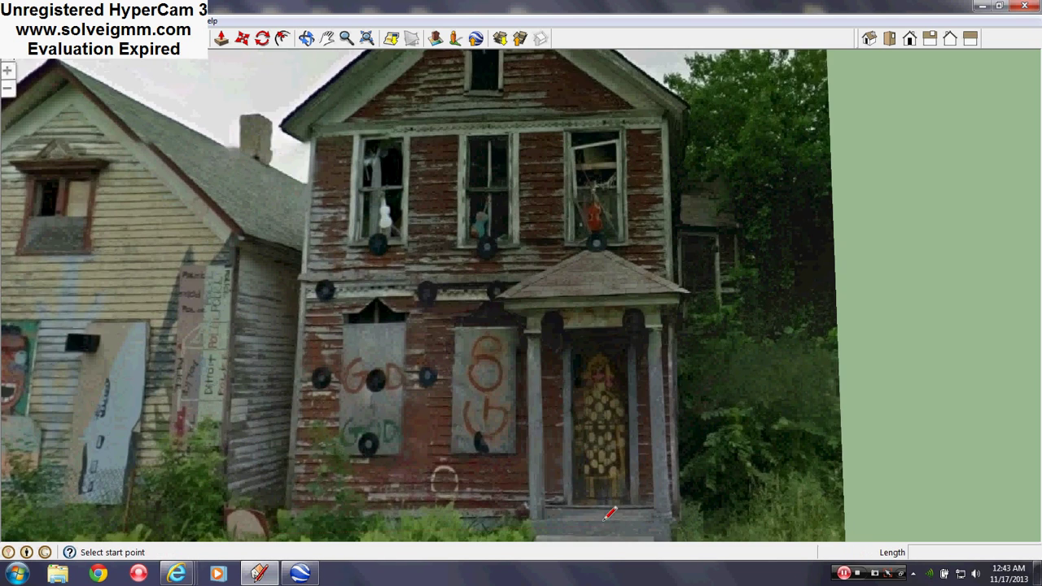
scroll(611, 513, up, 1)
- Draw a line about 3' 4" long along the front door's base in the photo and one about 4' 1" up its right side
click(637, 503)
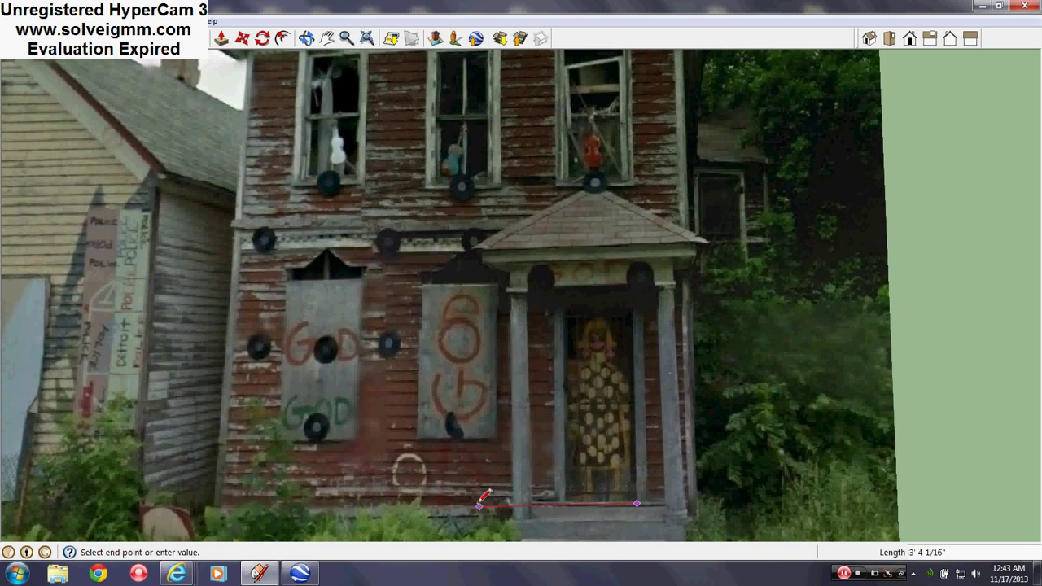
click(477, 502)
click(636, 502)
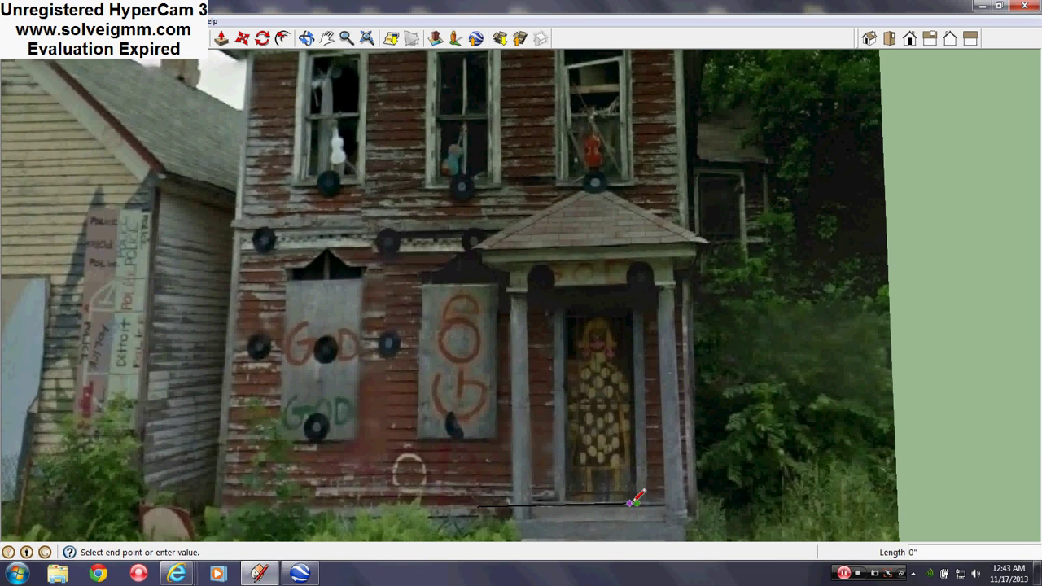
scroll(640, 490, up, 2)
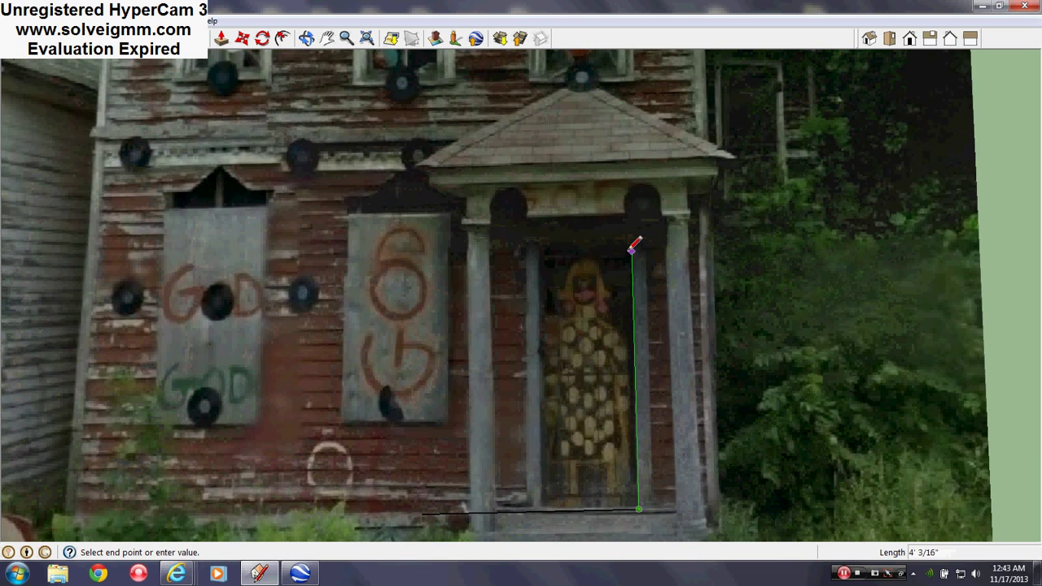
scroll(641, 246, up, 2)
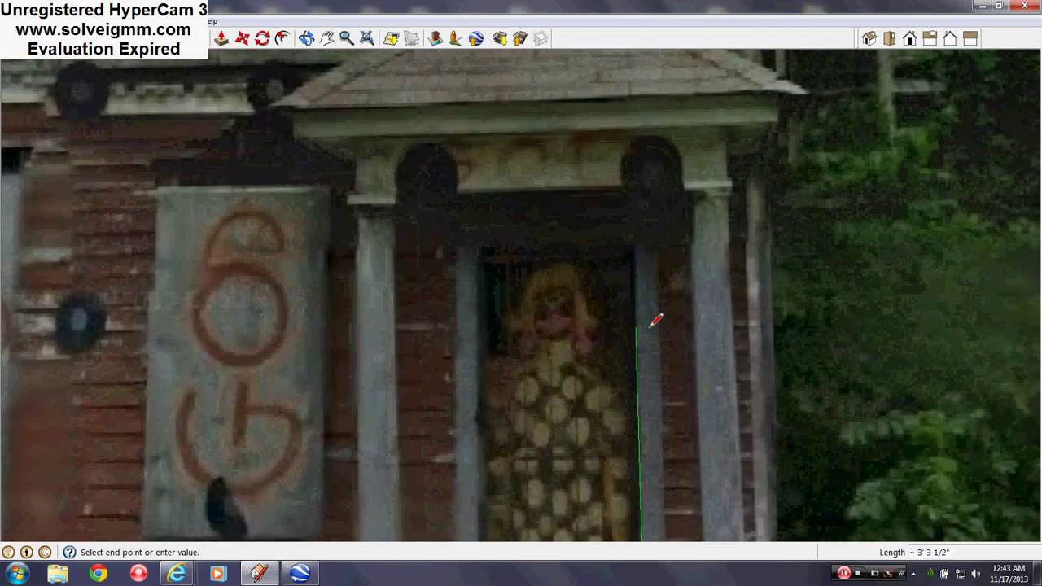
scroll(650, 260, up, 2)
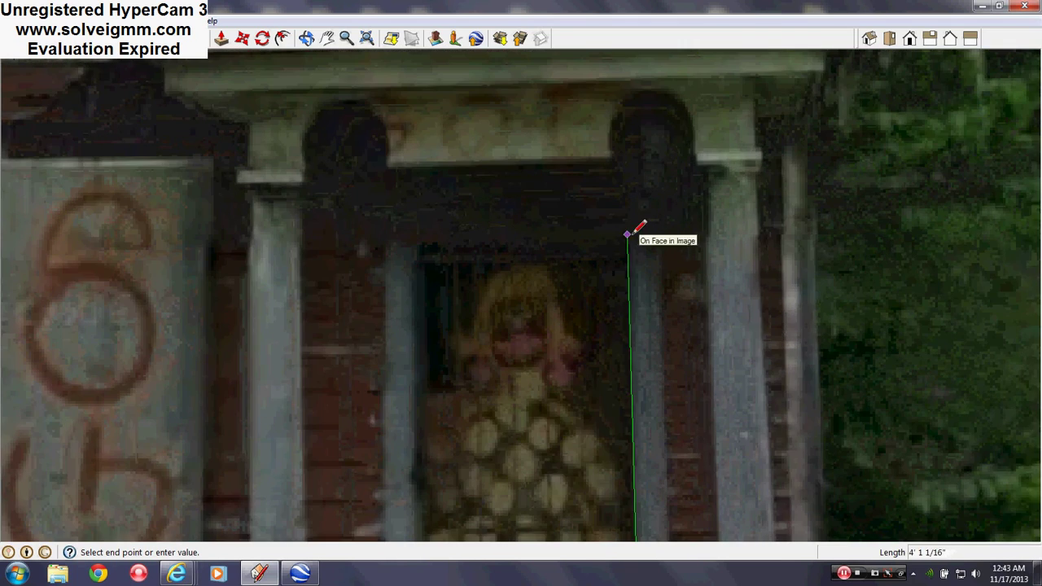
click(626, 234)
- Continue the door outline with a line across the top of the doorway, ending just beyond its left frame
scroll(673, 217, down, 6)
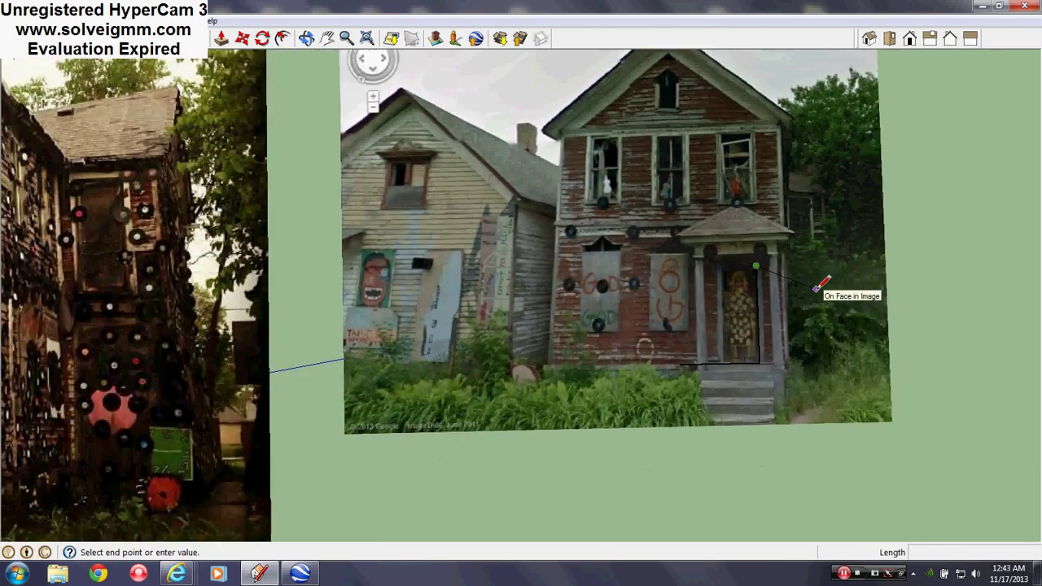
scroll(814, 288, down, 1)
scroll(216, 262, up, 4)
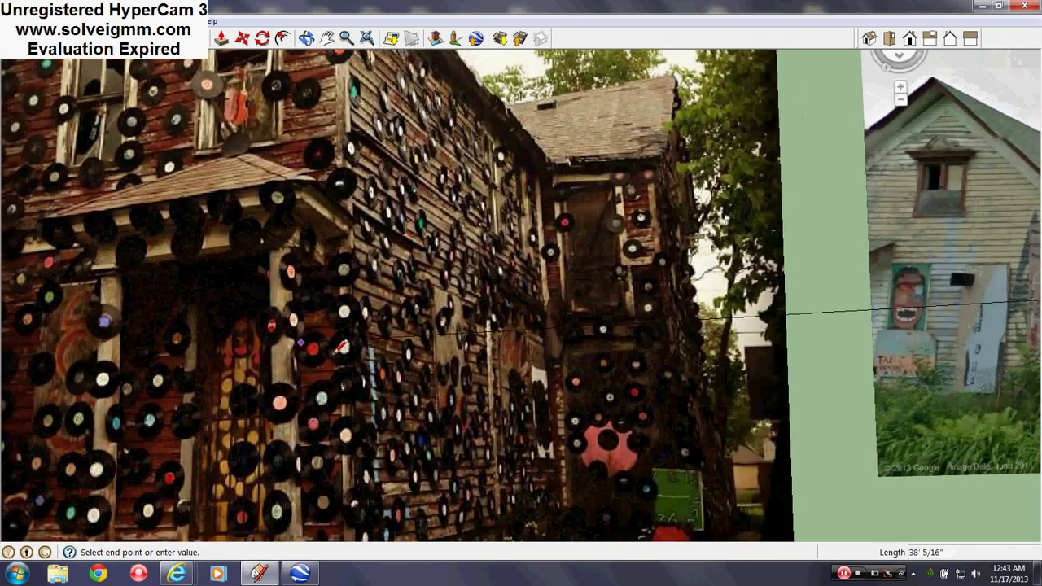
scroll(350, 356, down, 4)
scroll(746, 364, up, 6)
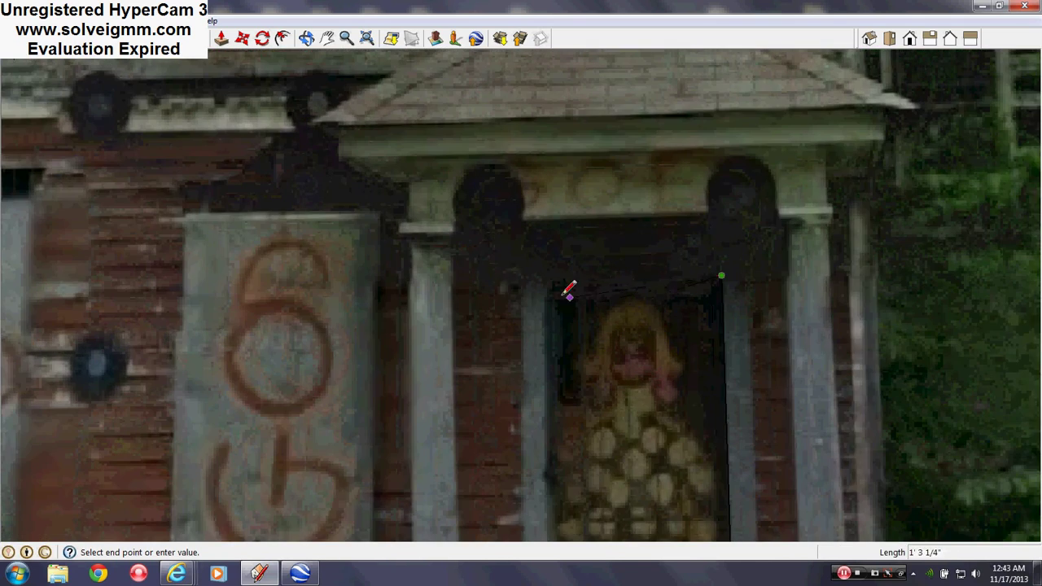
click(498, 275)
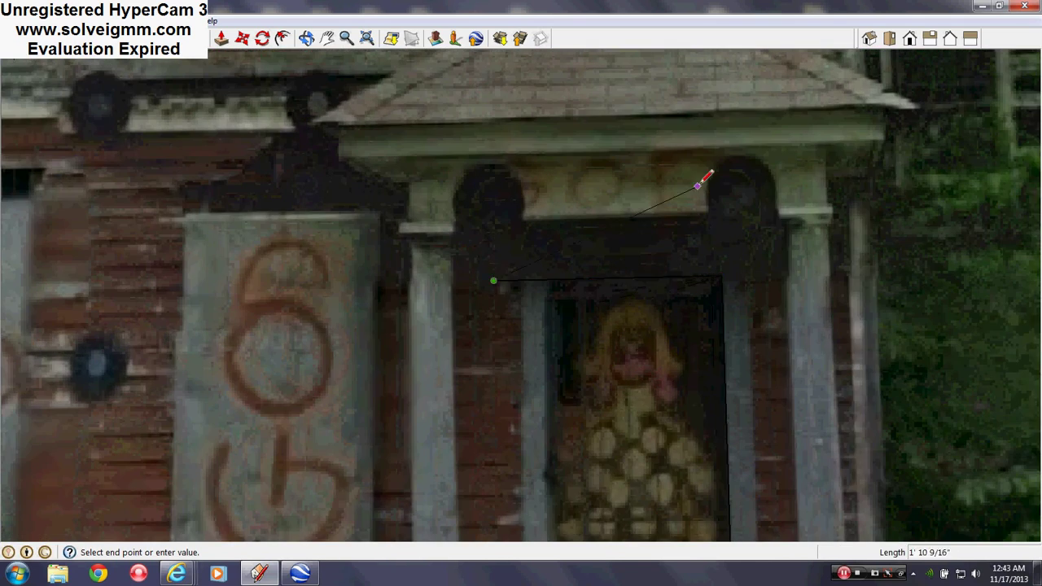
scroll(493, 281, down, 3)
key(Escape)
- Close the door outline with a line down the left side, and erase the base line's overhang and that left line
scroll(692, 423, down, 3)
scroll(667, 432, up, 5)
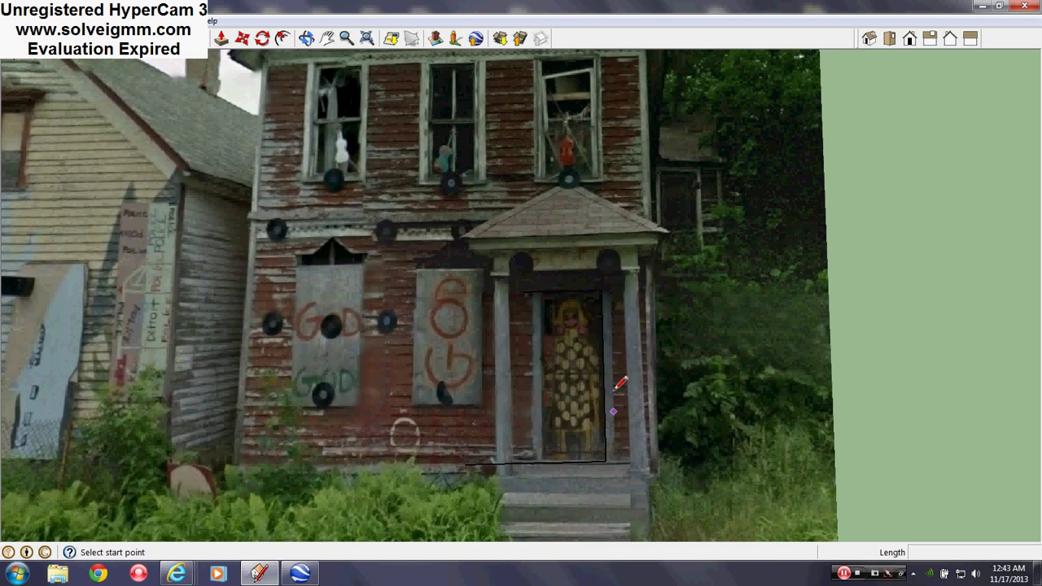
click(523, 291)
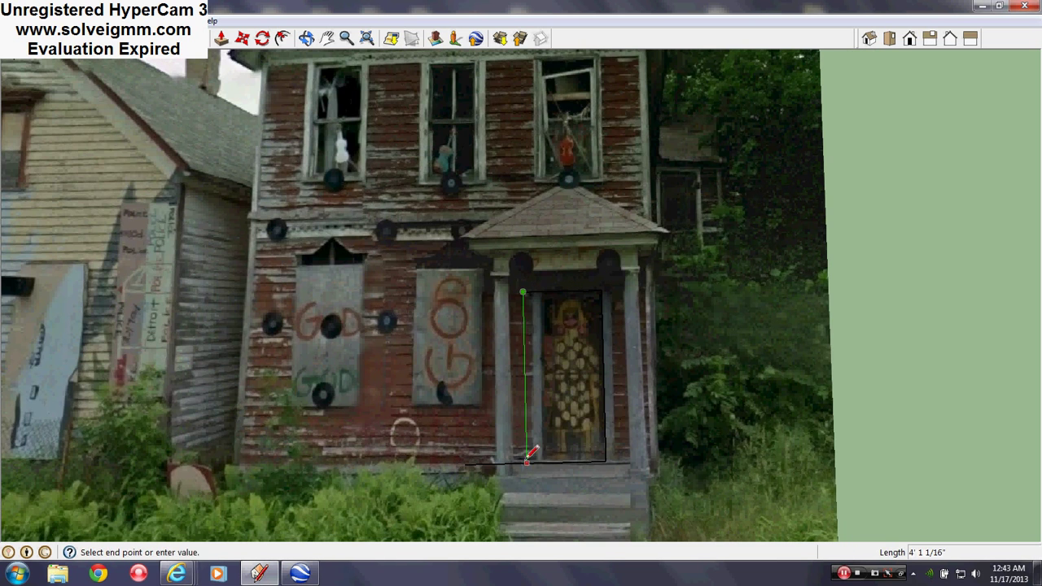
click(523, 464)
right_click(516, 465)
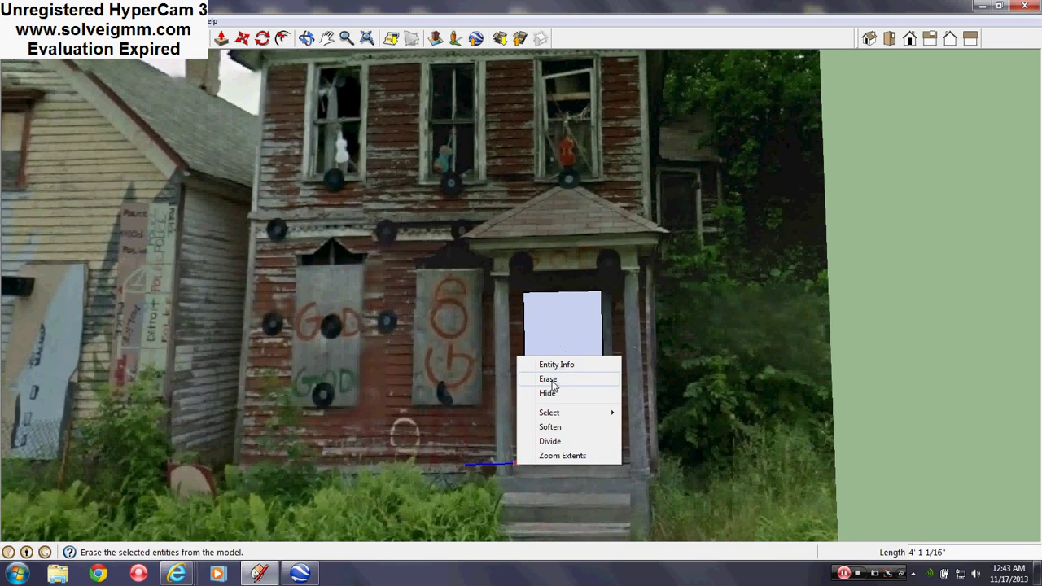
click(553, 379)
right_click(524, 425)
click(550, 446)
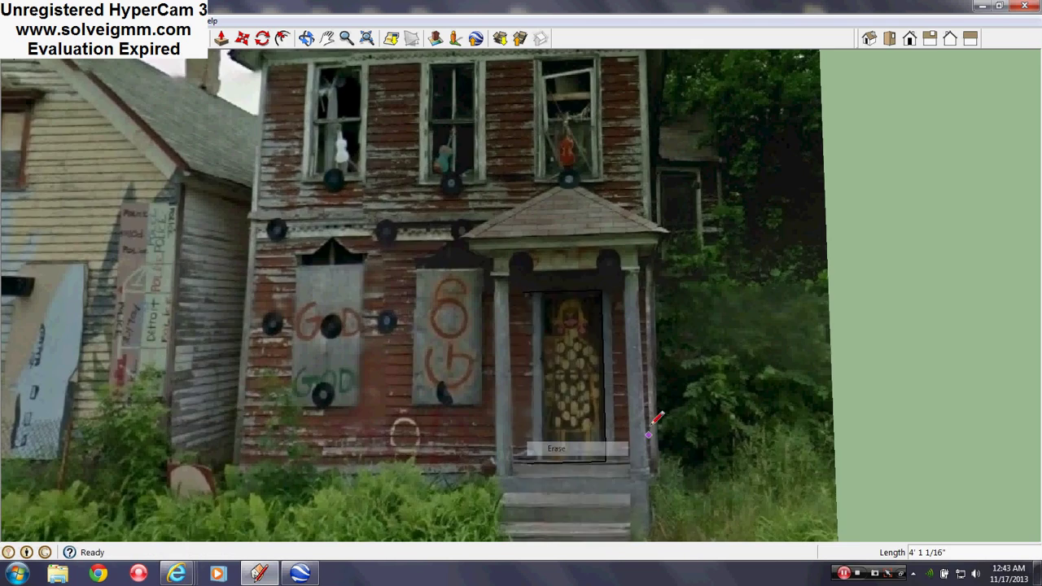
- Divide the line along the door's right side in the photo into seven equal segments
scroll(616, 390, up, 3)
scroll(614, 301, down, 4)
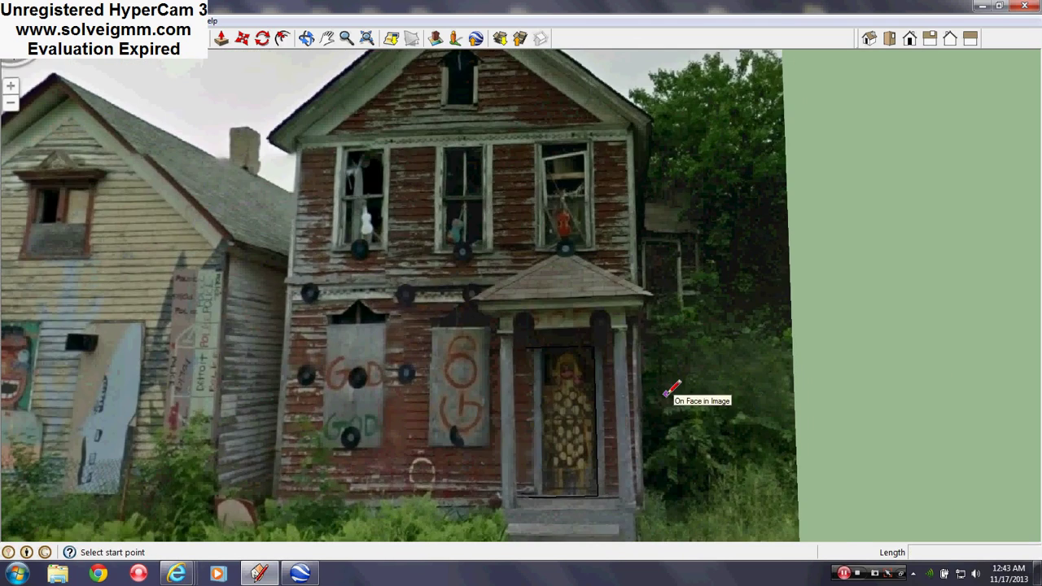
scroll(703, 396, down, 3)
scroll(702, 399, up, 5)
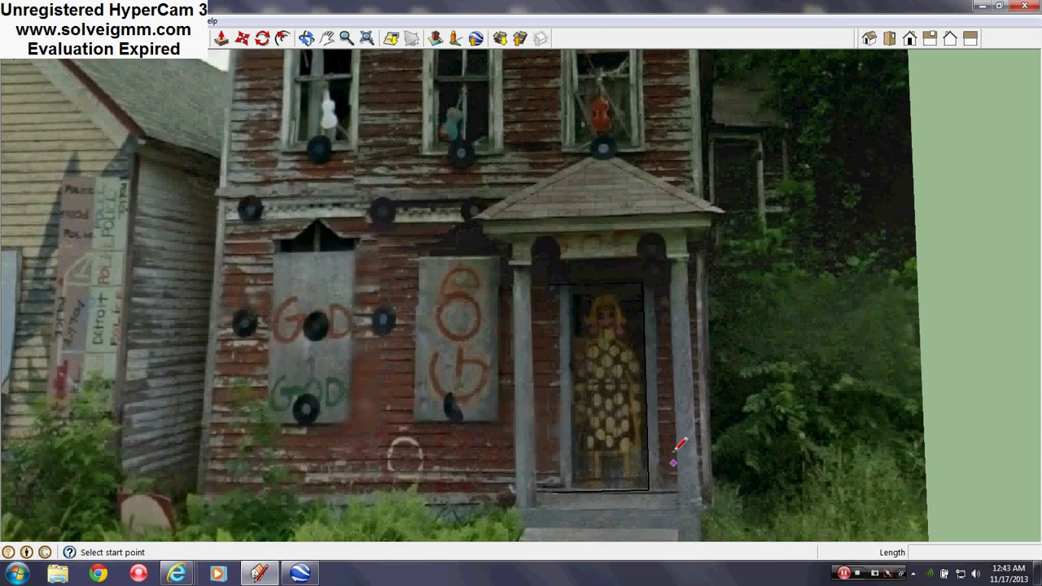
right_click(647, 423)
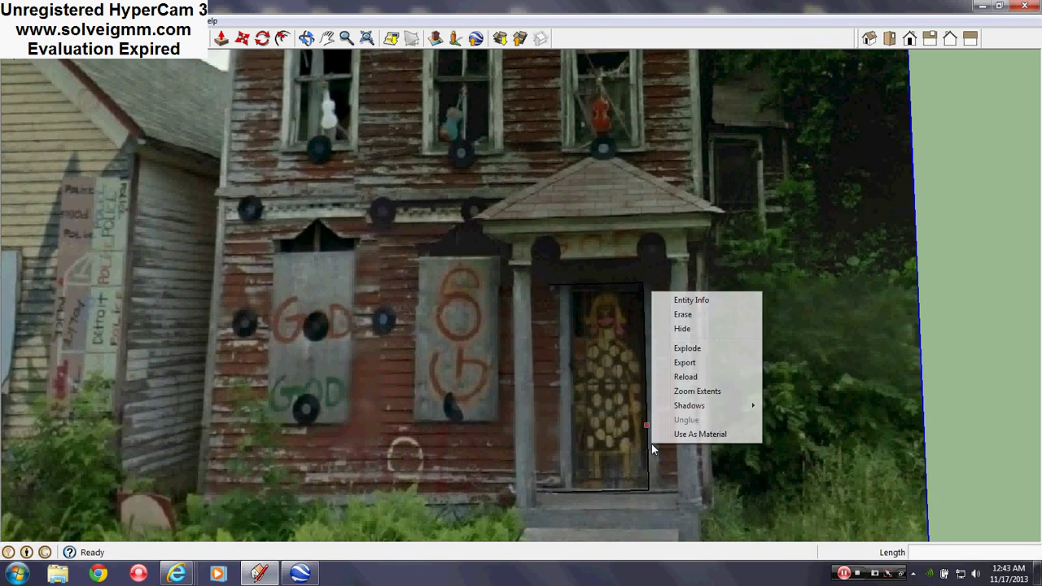
right_click(648, 451)
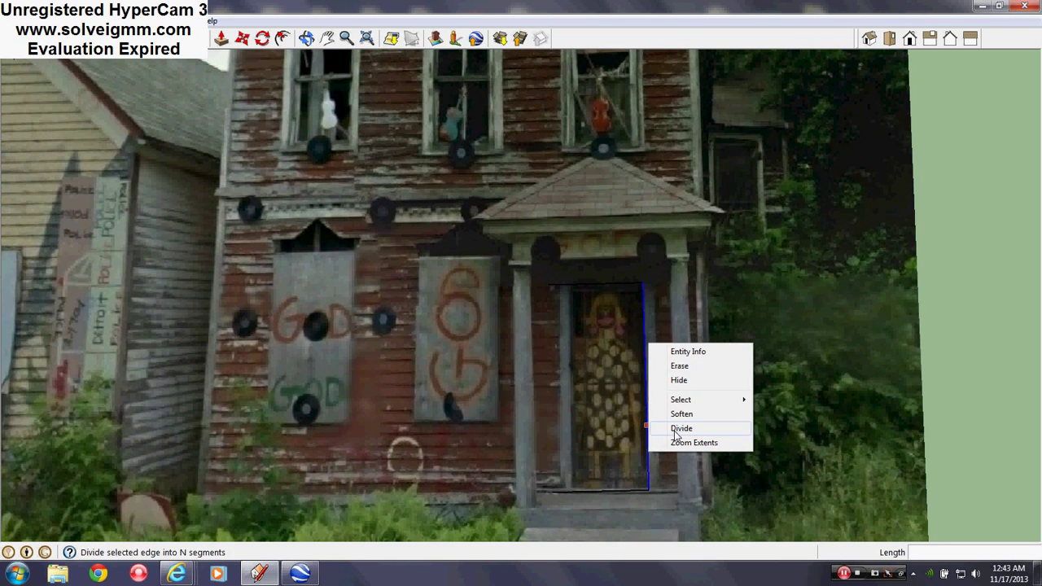
click(655, 462)
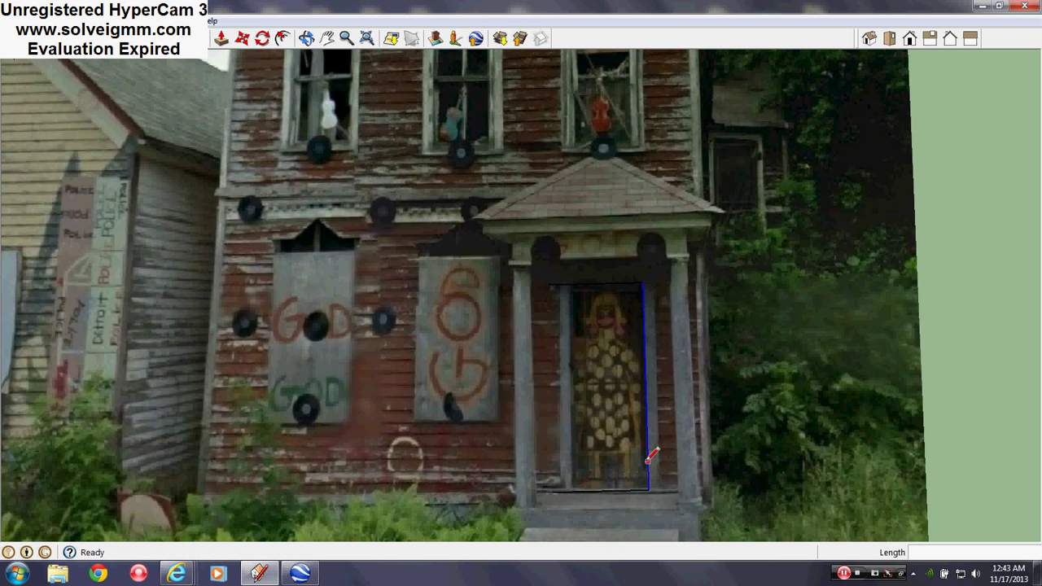
right_click(647, 355)
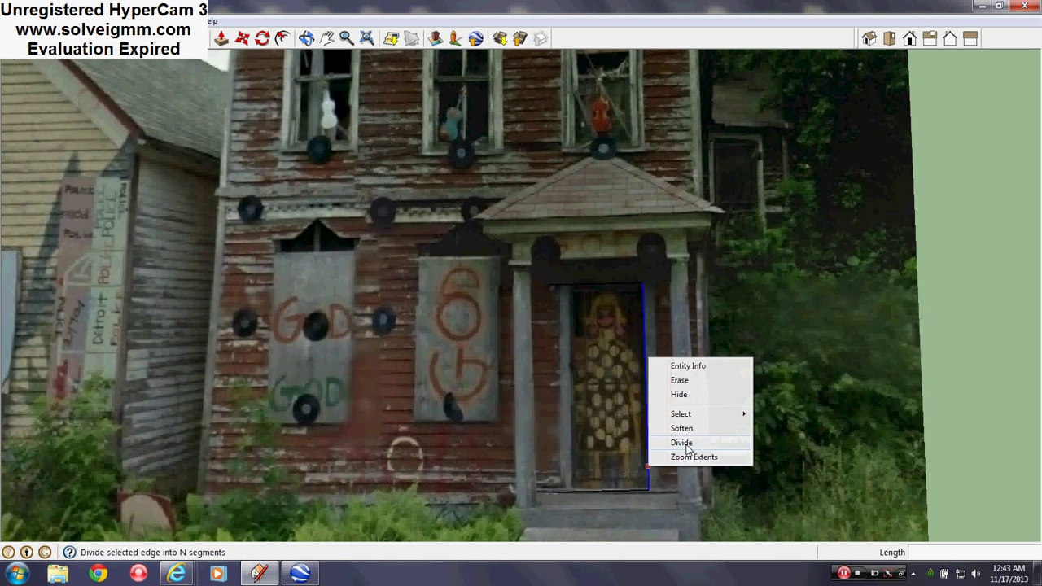
click(677, 443)
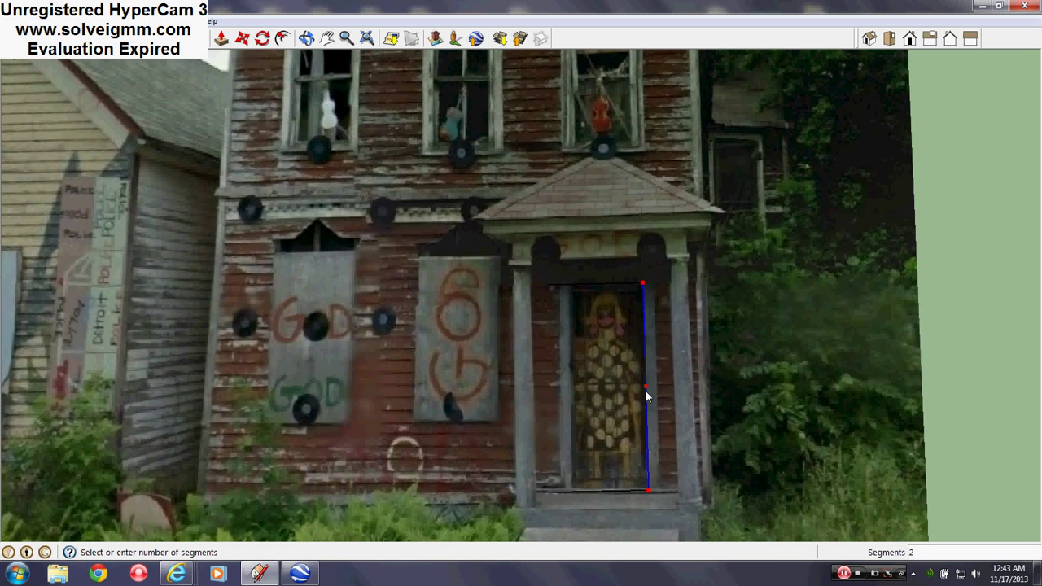
click(650, 455)
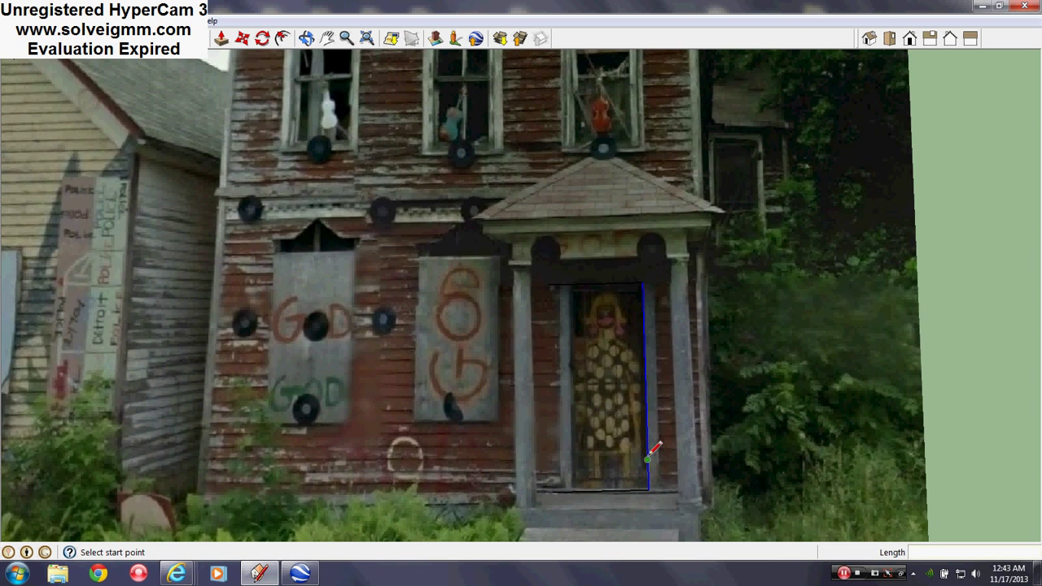
- Draw six short horizontal tick lines inward from the division points along the door's right edge
click(647, 460)
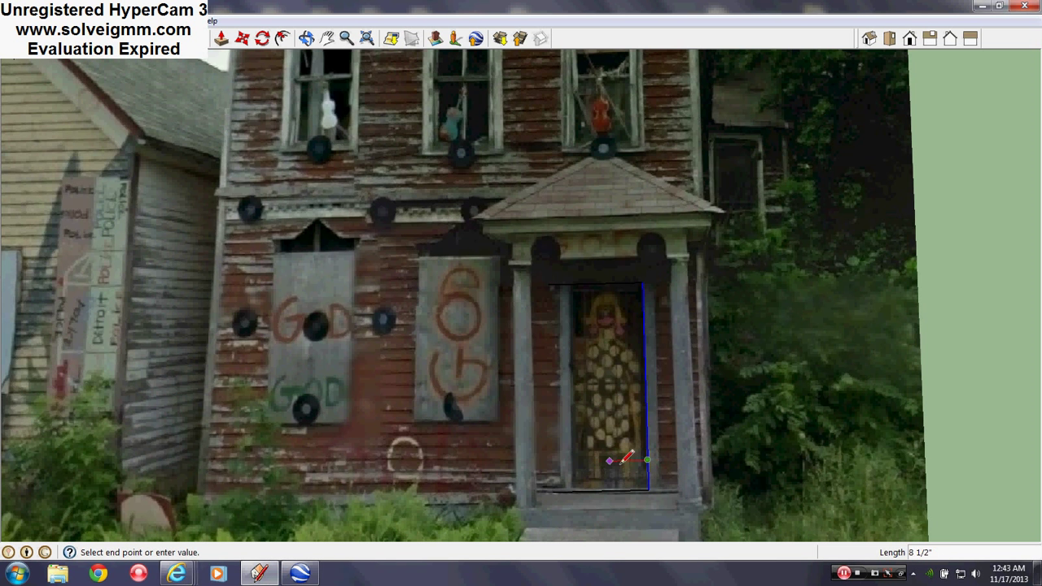
click(619, 460)
click(648, 432)
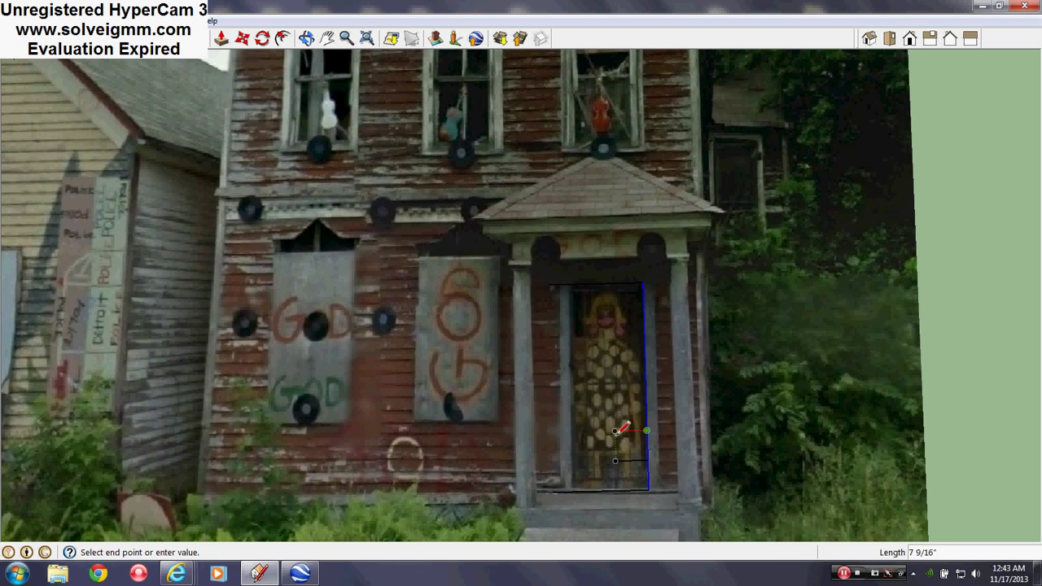
click(616, 431)
click(648, 400)
click(613, 401)
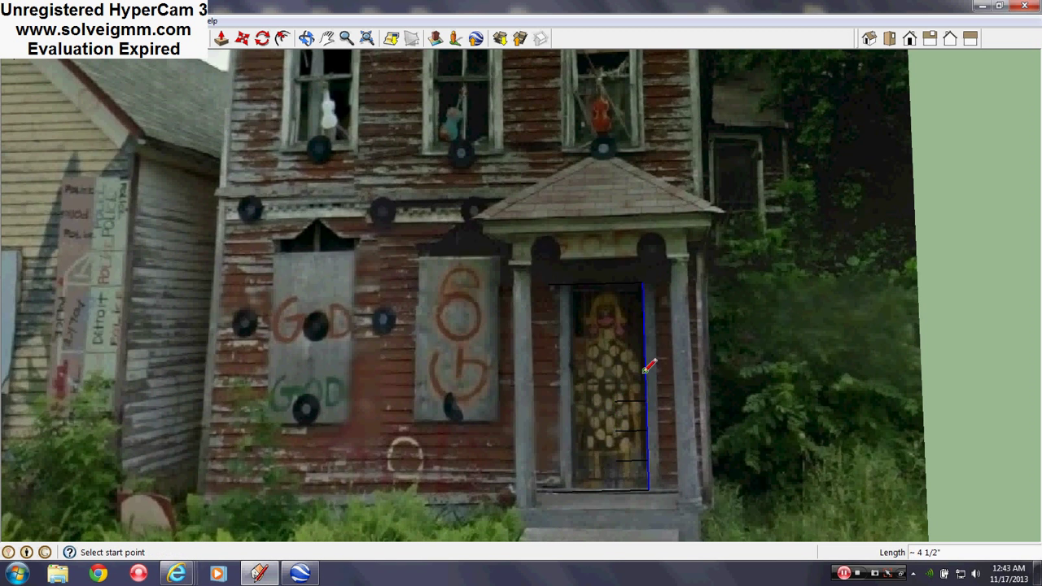
click(645, 371)
click(614, 371)
click(644, 342)
click(614, 342)
click(644, 313)
click(614, 313)
- Select all the connected door outline and tick lines and make them a group
scroll(677, 370, down, 3)
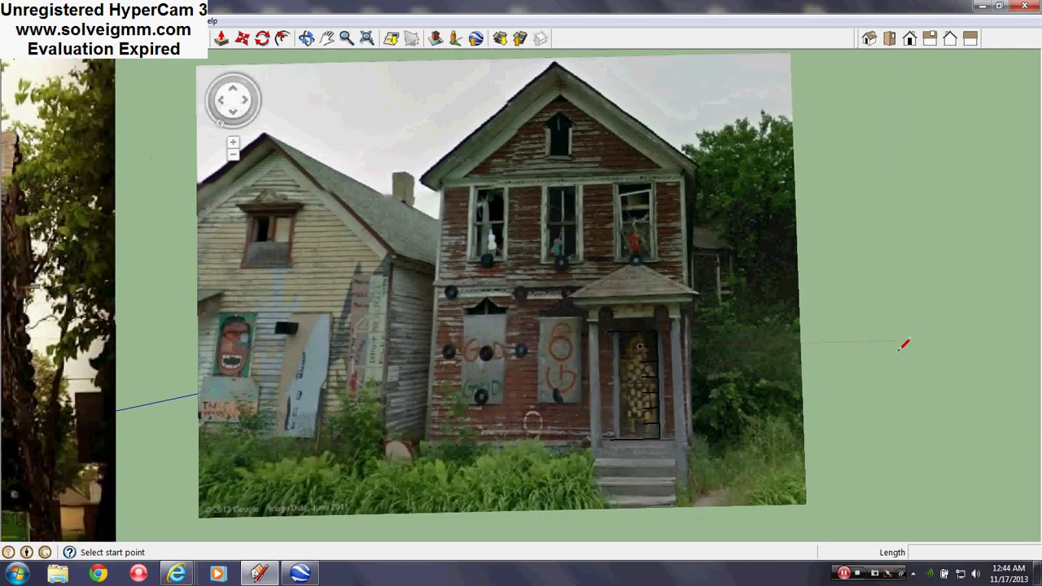
scroll(723, 340, up, 3)
scroll(635, 383, down, 2)
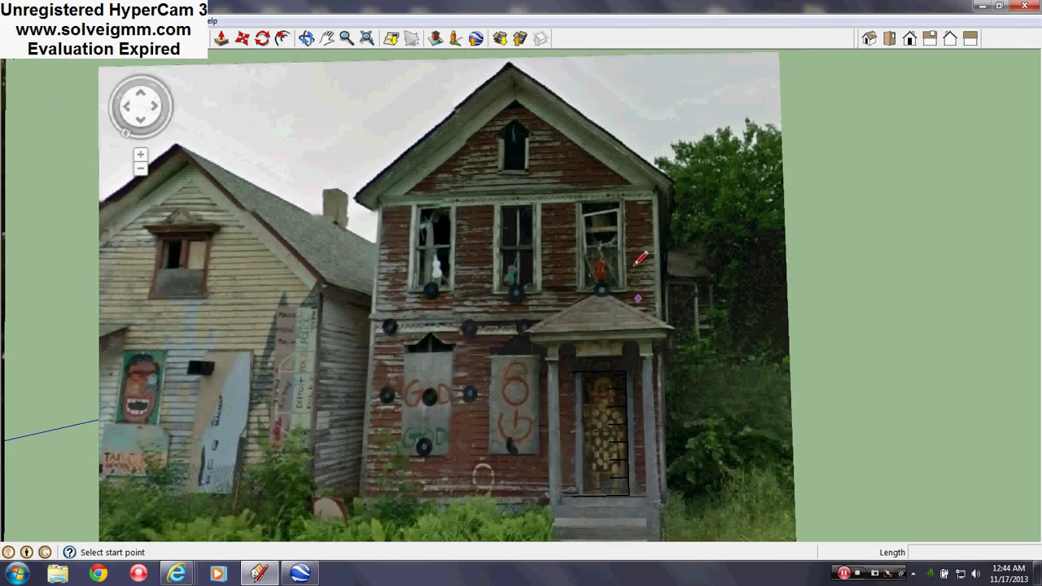
scroll(622, 493, up, 3)
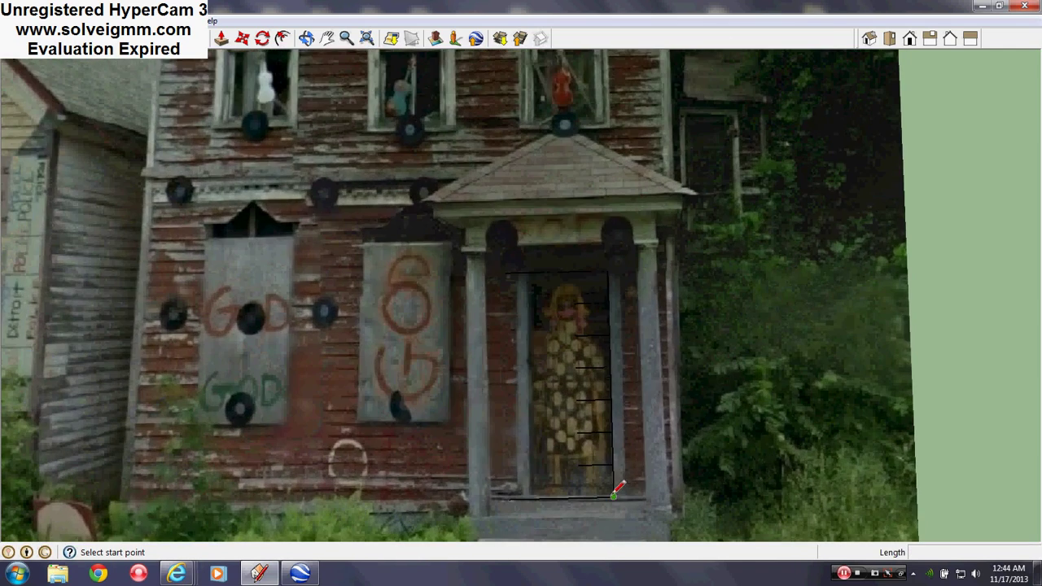
right_click(611, 494)
right_click(595, 500)
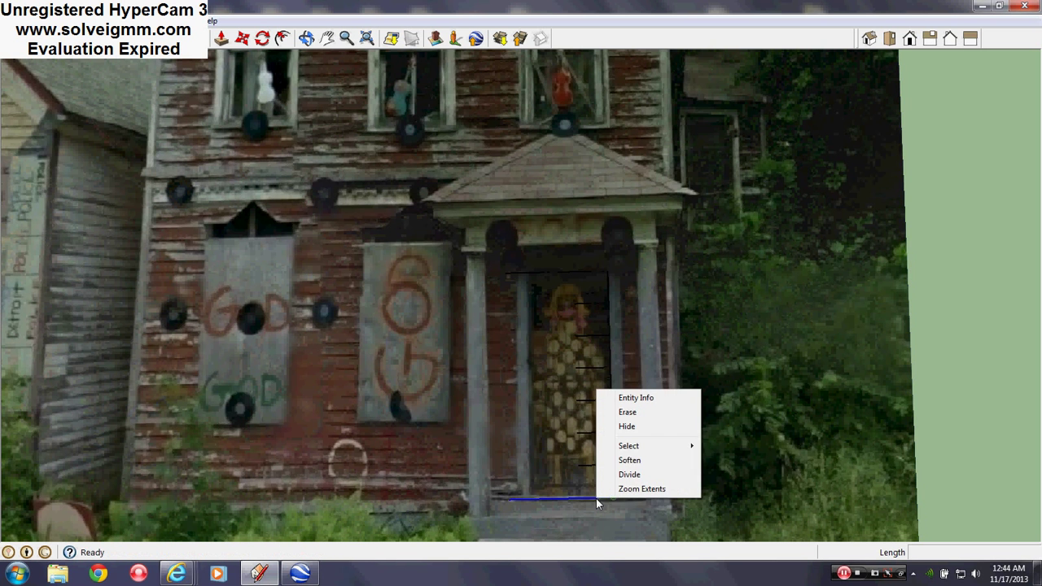
mouse_move(651, 445)
click(753, 461)
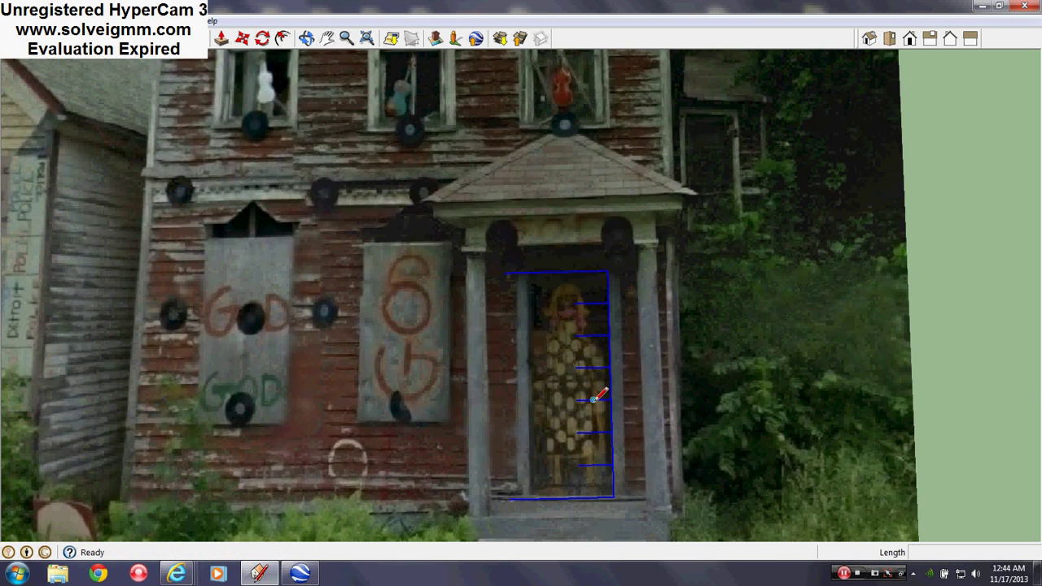
right_click(612, 432)
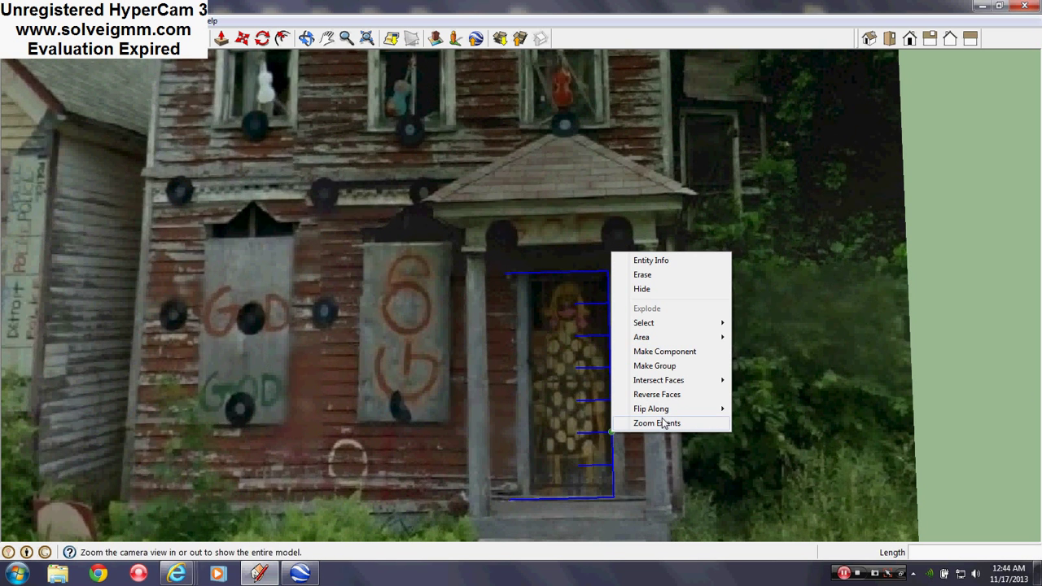
click(672, 368)
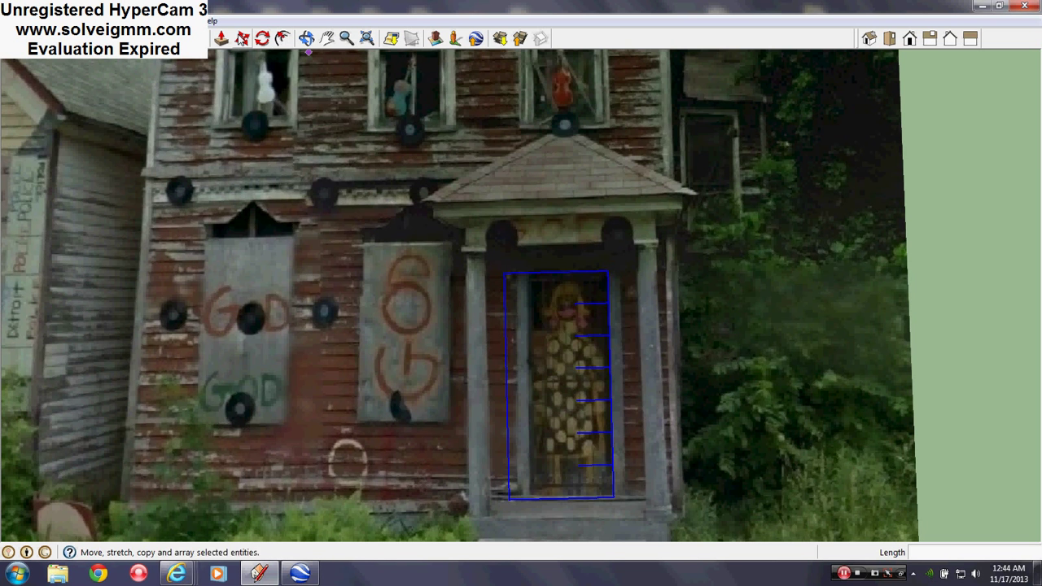
- Stack two copies of the door scale group above the original, each moved up one door height of 4' 1 1/16"
click(242, 38)
click(612, 495)
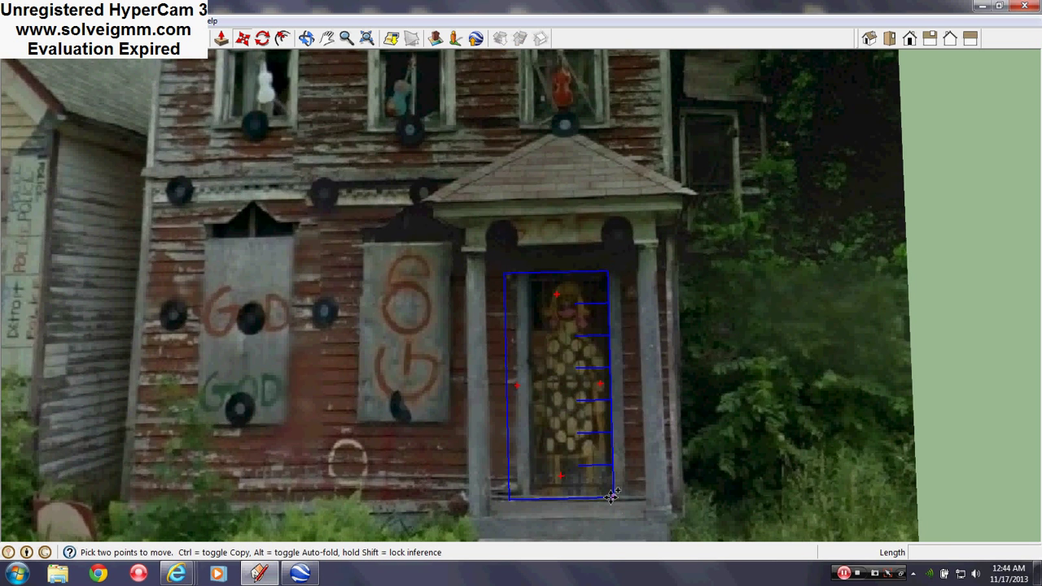
key(ctrl)
click(613, 277)
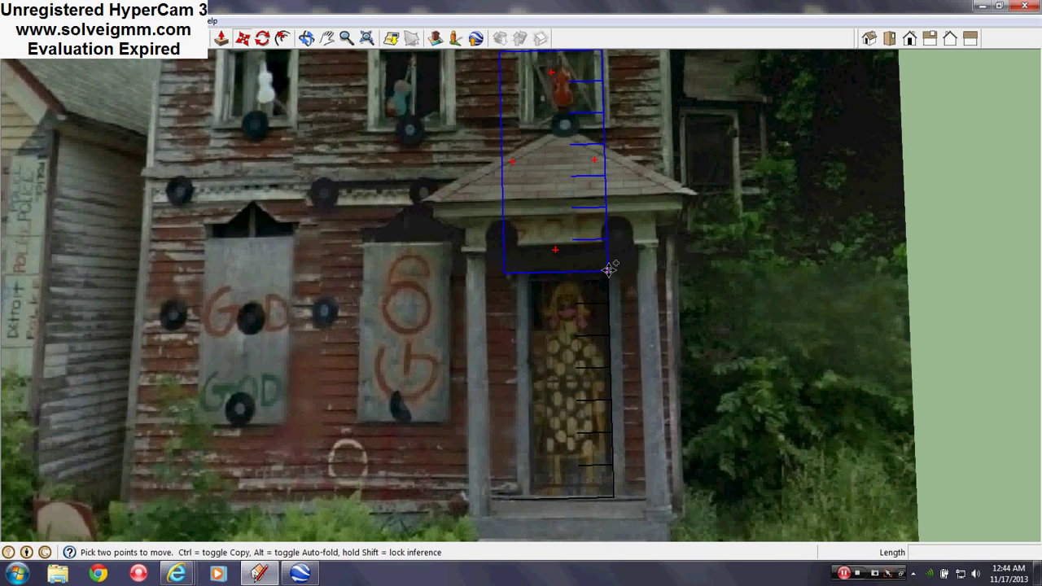
shift+middle_drag(616, 276, 618, 547)
click(605, 523)
key(ctrl)
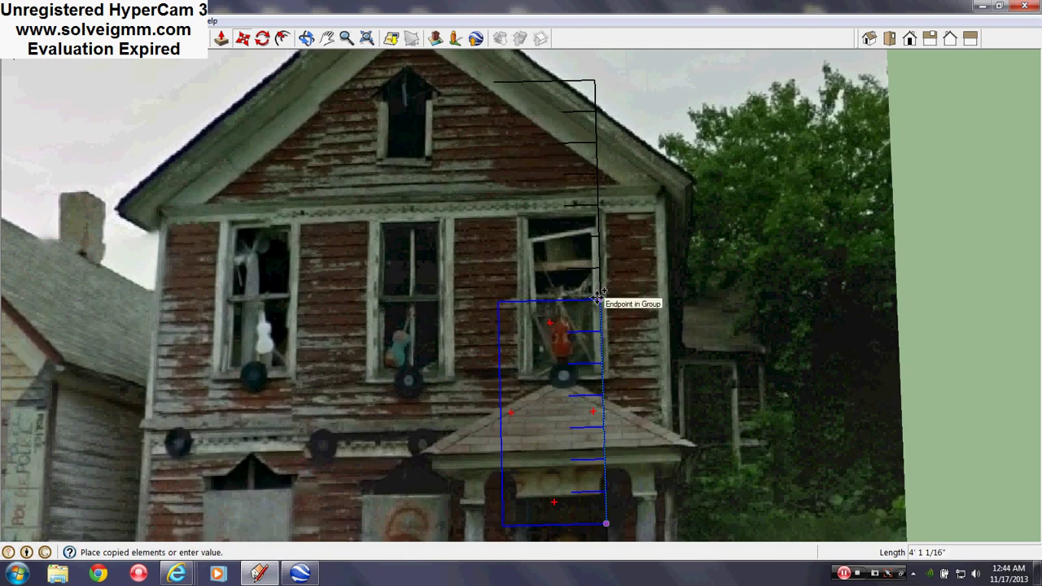
click(598, 300)
- Add a third copy of the door scale one door height higher, extending the ruler past the roof peak
click(598, 301)
key(ctrl)
shift+middle_drag(644, 204, 637, 363)
scroll(619, 183, down, 3)
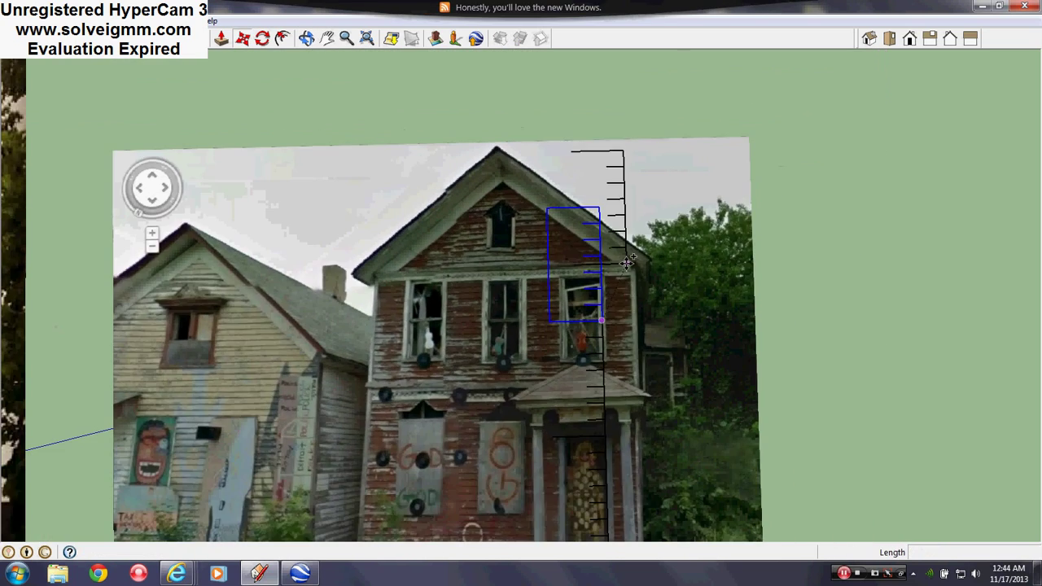
scroll(594, 206, up, 3)
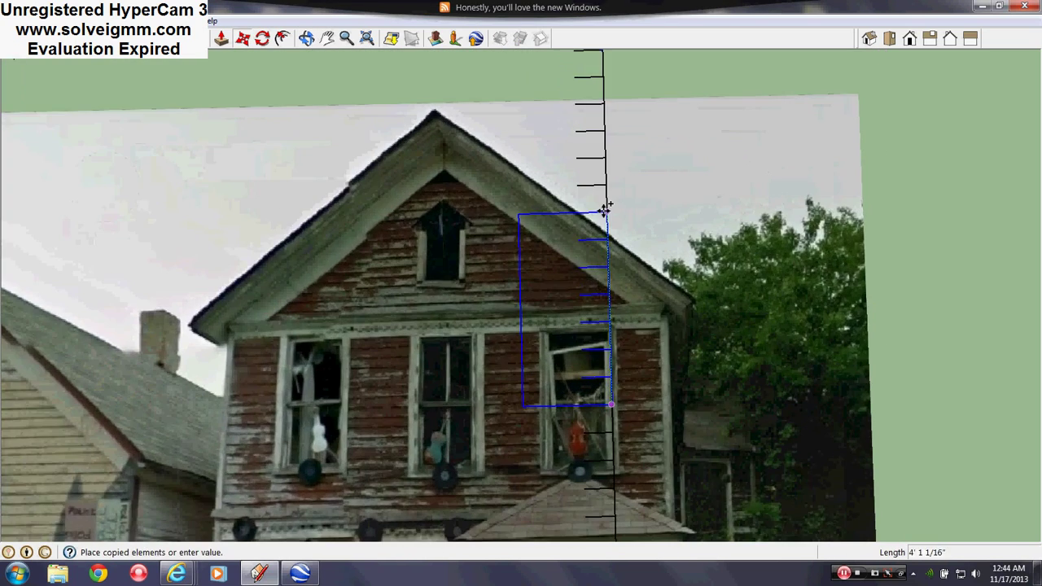
click(603, 205)
- Examine the stacked door scale against the porch roof, upper windows, eaves and roof peak in the photo
scroll(601, 198, down, 1)
scroll(601, 198, down, 2)
scroll(667, 180, down, 2)
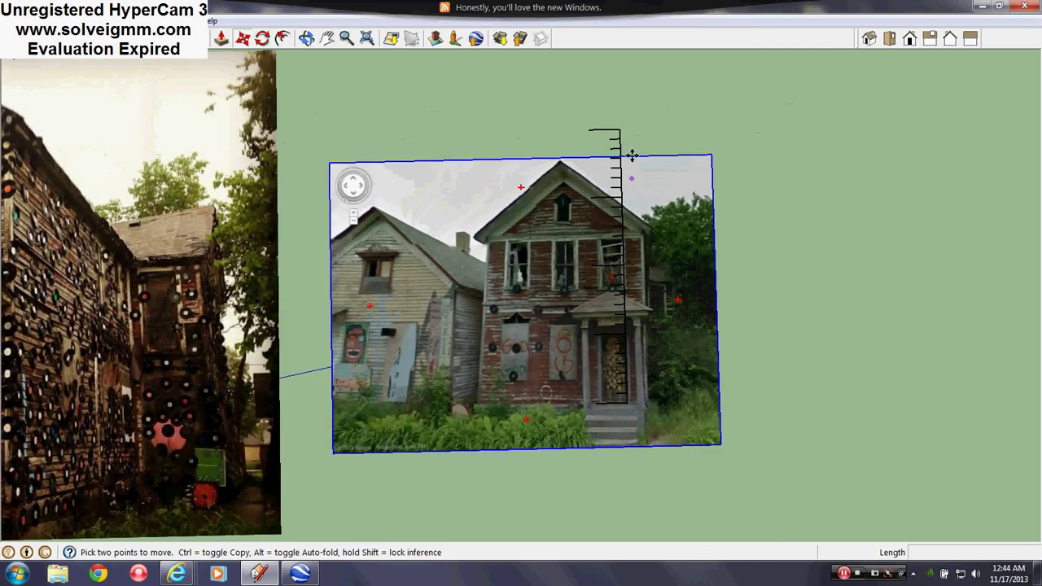
scroll(623, 399, up, 2)
scroll(655, 394, down, 2)
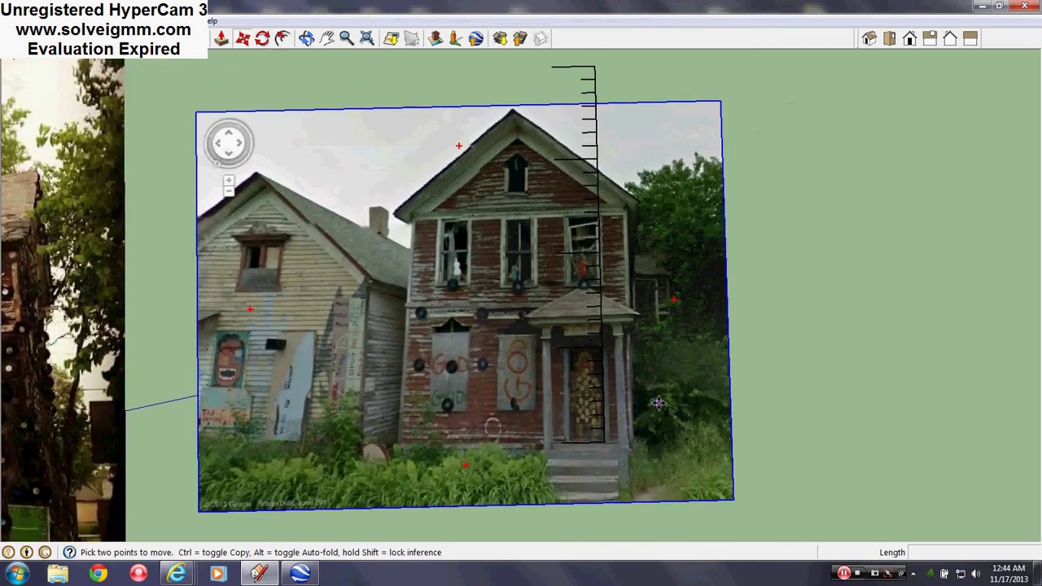
scroll(598, 269, up, 3)
scroll(598, 269, down, 2)
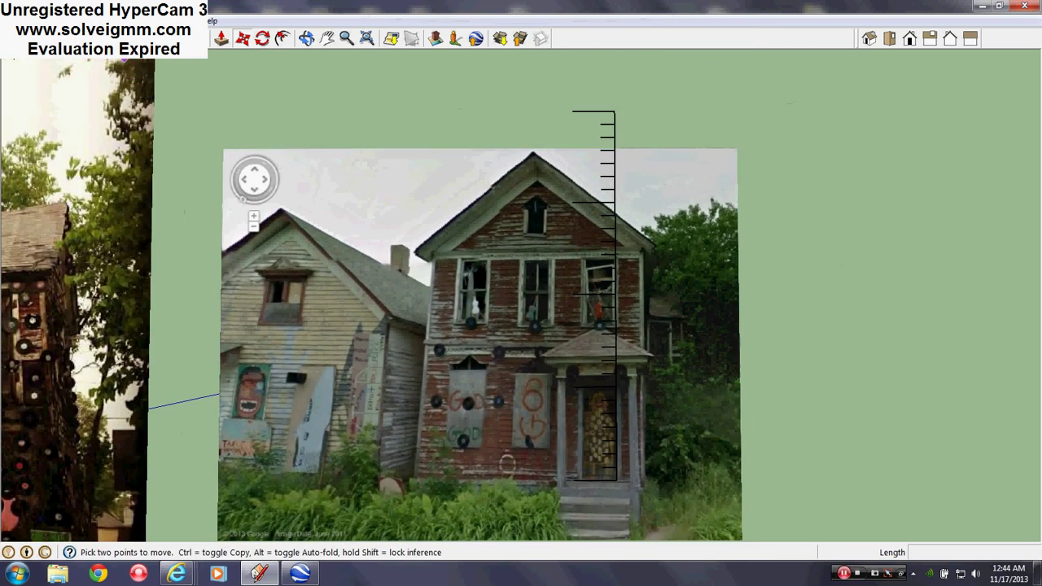
key(l)
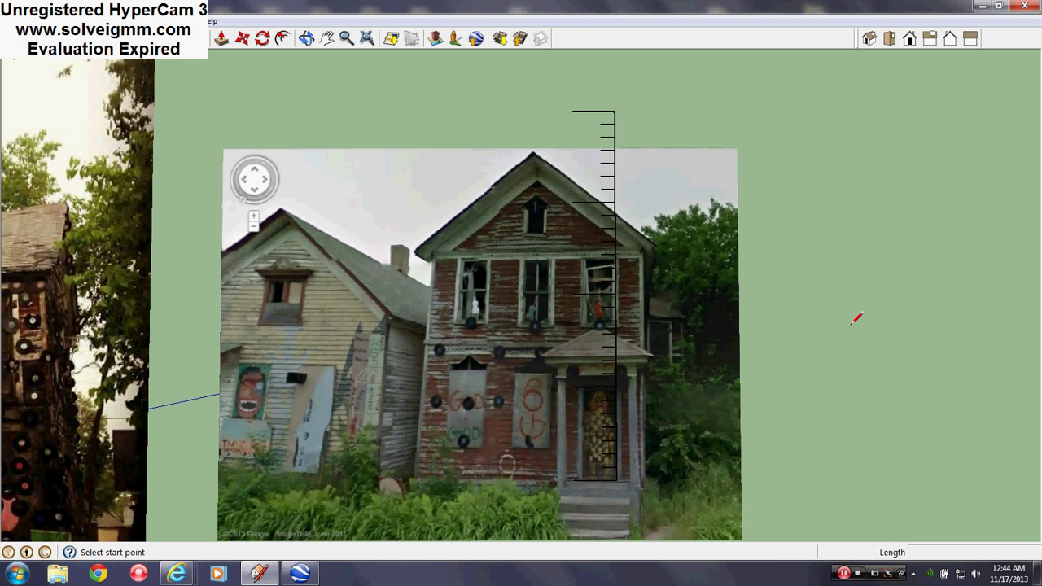
scroll(708, 408, up, 5)
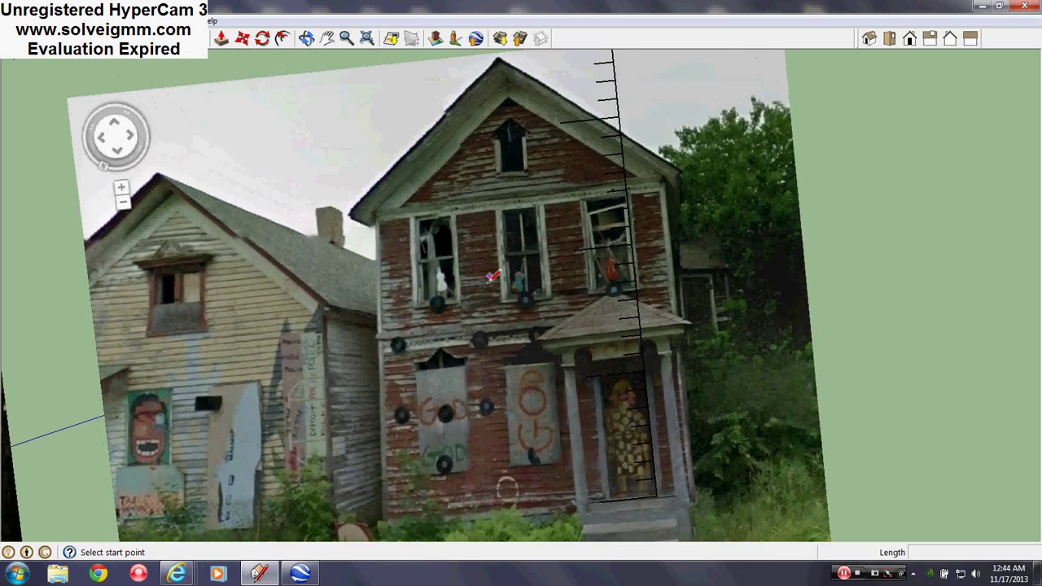
mouse_move(848, 456)
middle_down()
mouse_move(770, 421)
mouse_move(779, 413)
middle_up()
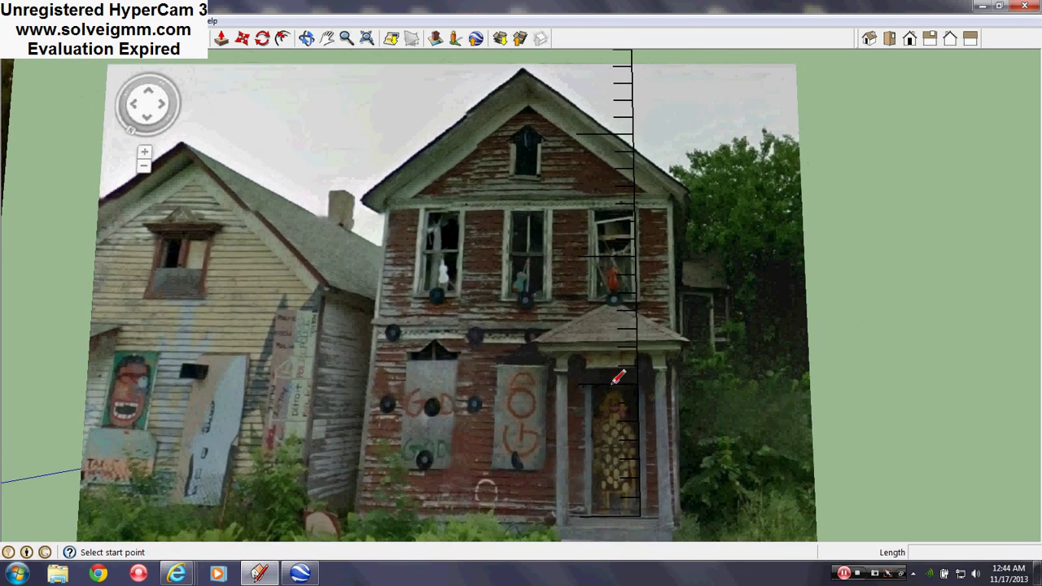
scroll(631, 392, down, 2)
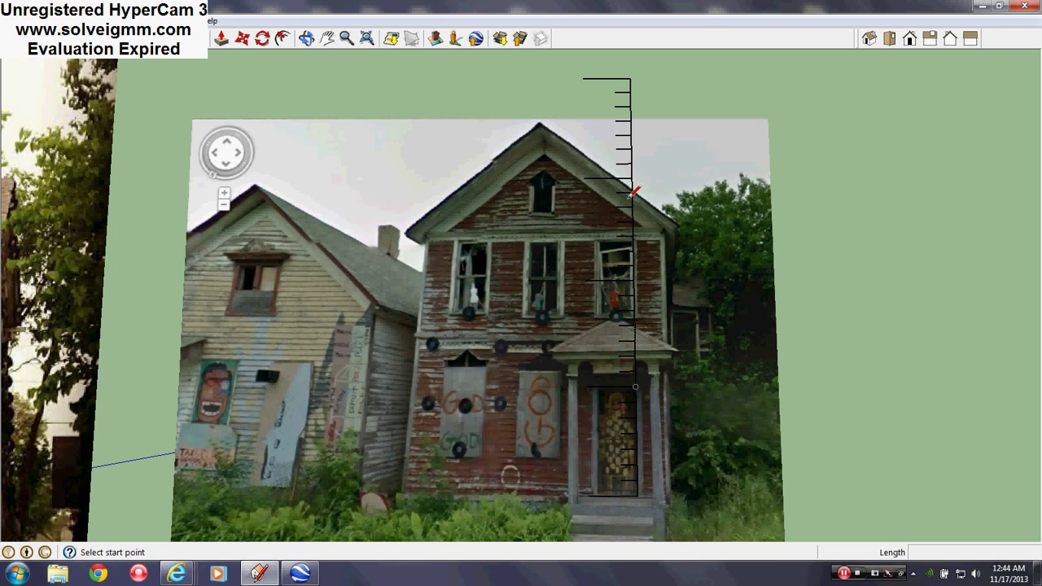
scroll(633, 192, up, 4)
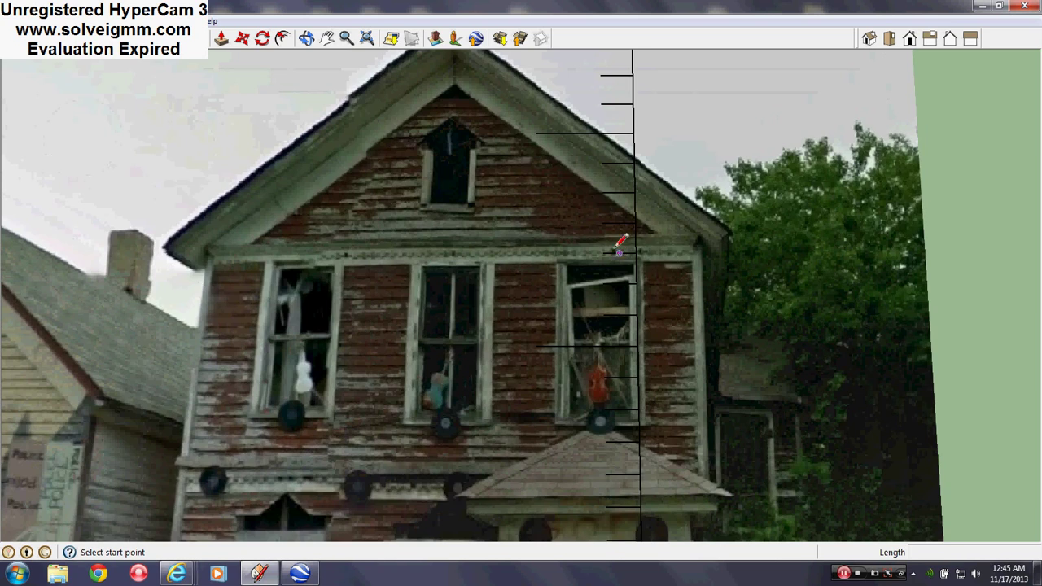
scroll(747, 267, down, 10)
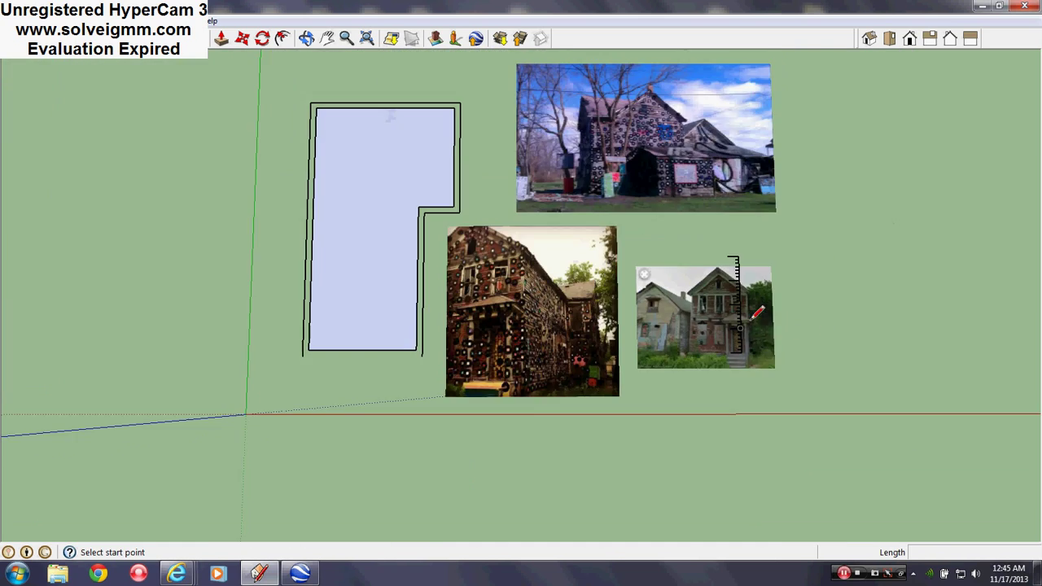
middle_drag(748, 316, 733, 221)
scroll(744, 342, up, 10)
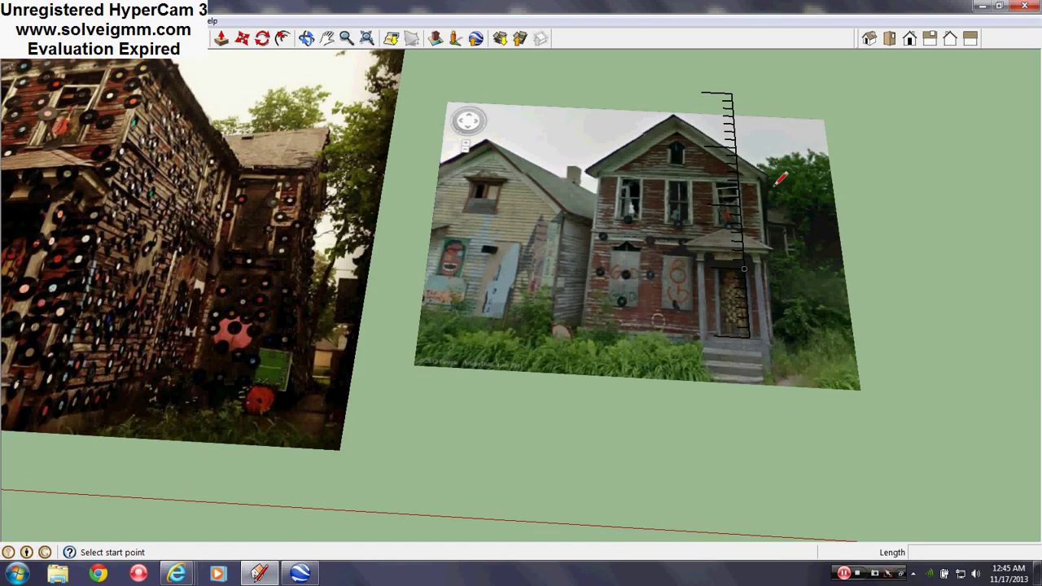
- Push/Pull the L-shaped footprint face up to a wall height of 14'
scroll(780, 179, down, 8)
scroll(334, 277, up, 5)
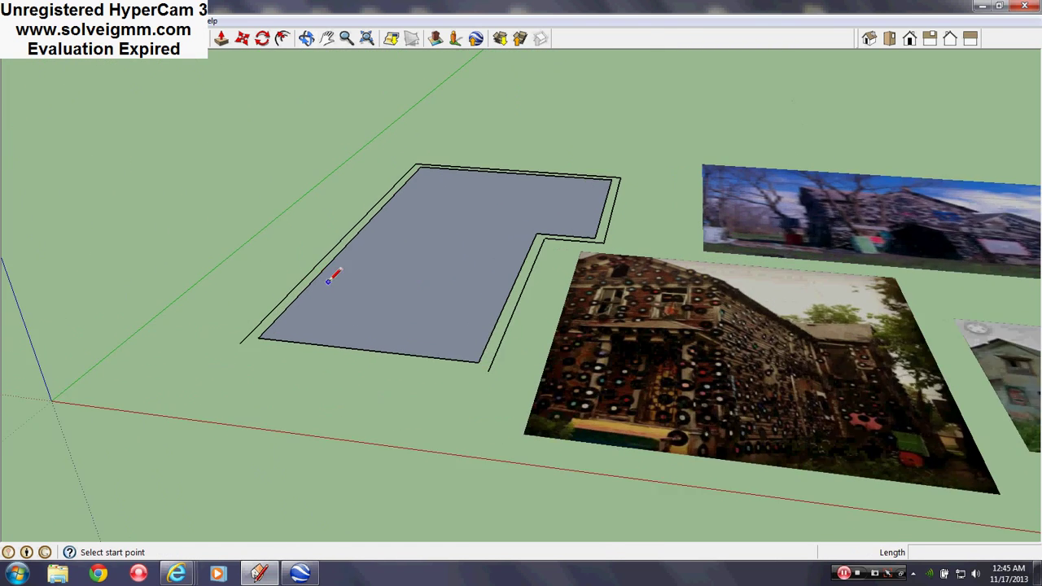
scroll(390, 280, up, 2)
click(221, 39)
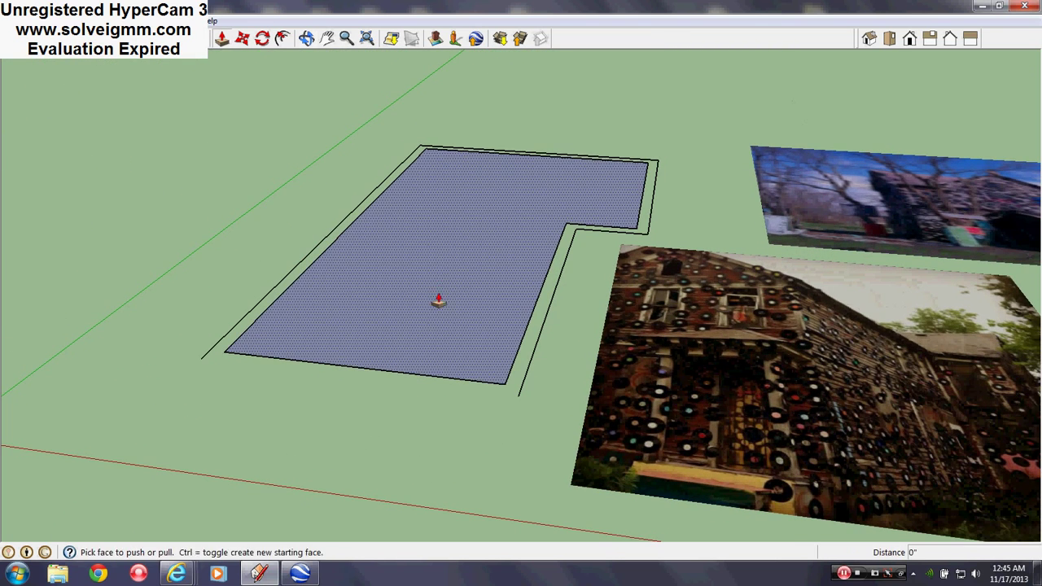
drag(430, 300, 423, 212)
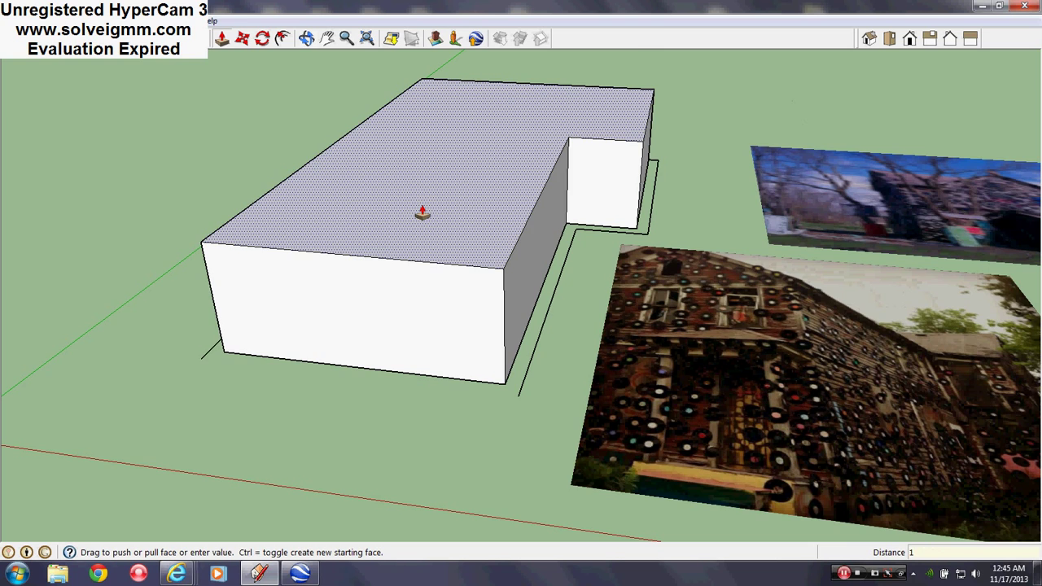
text(14')
key(Return)
scroll(444, 268, down, 3)
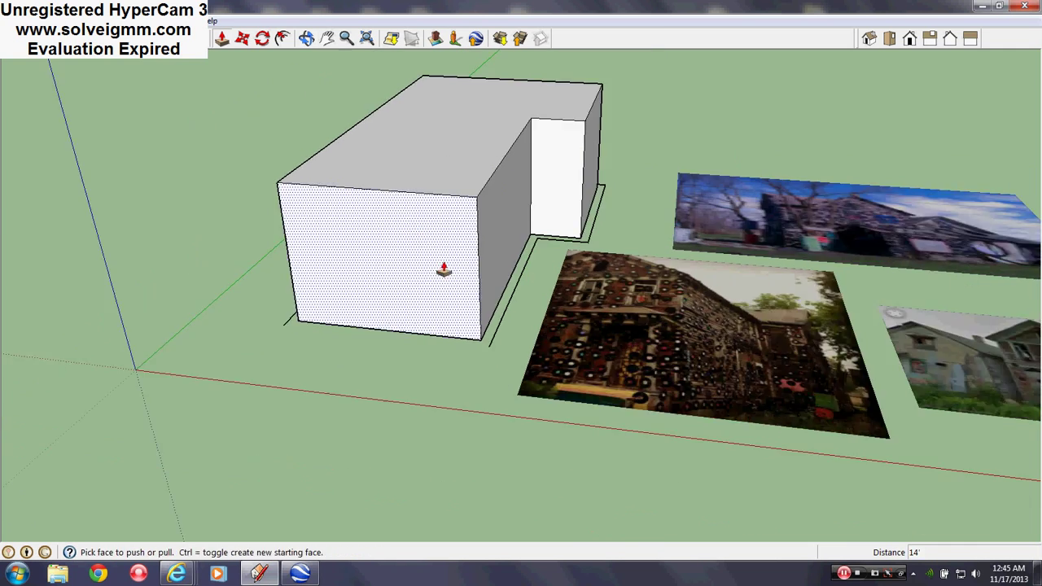
- Measure the front wall's height along its corner edge and its width along the base with the Line tool
middle_drag(444, 270, 334, 300)
scroll(383, 380, up, 2)
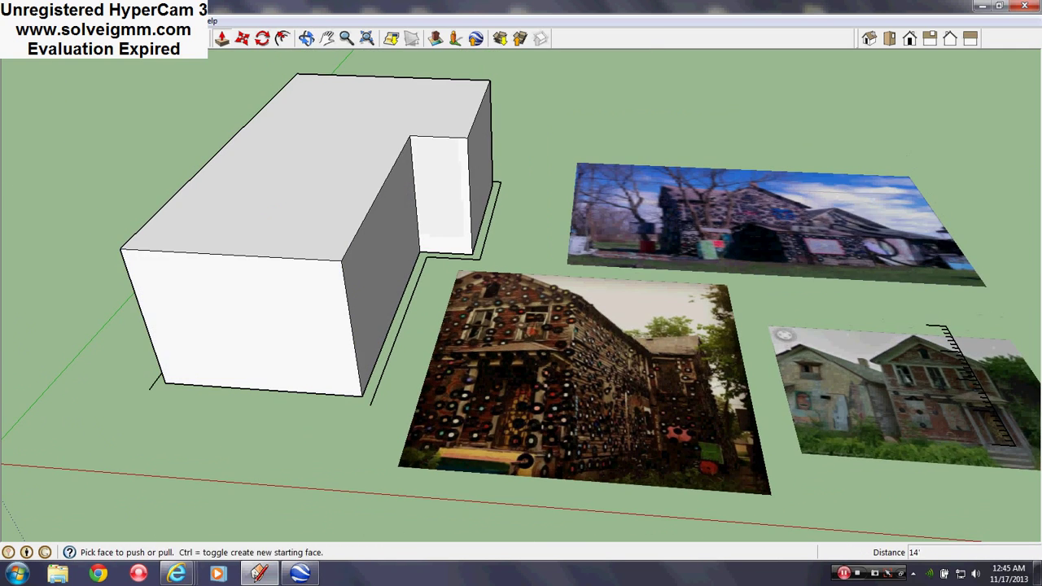
key(l)
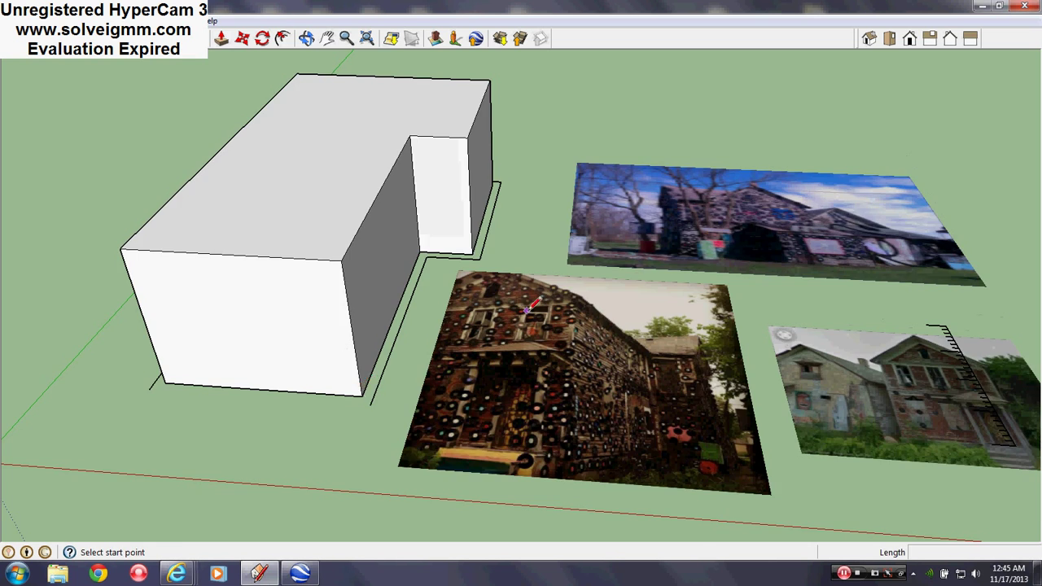
middle_drag(527, 310, 545, 224)
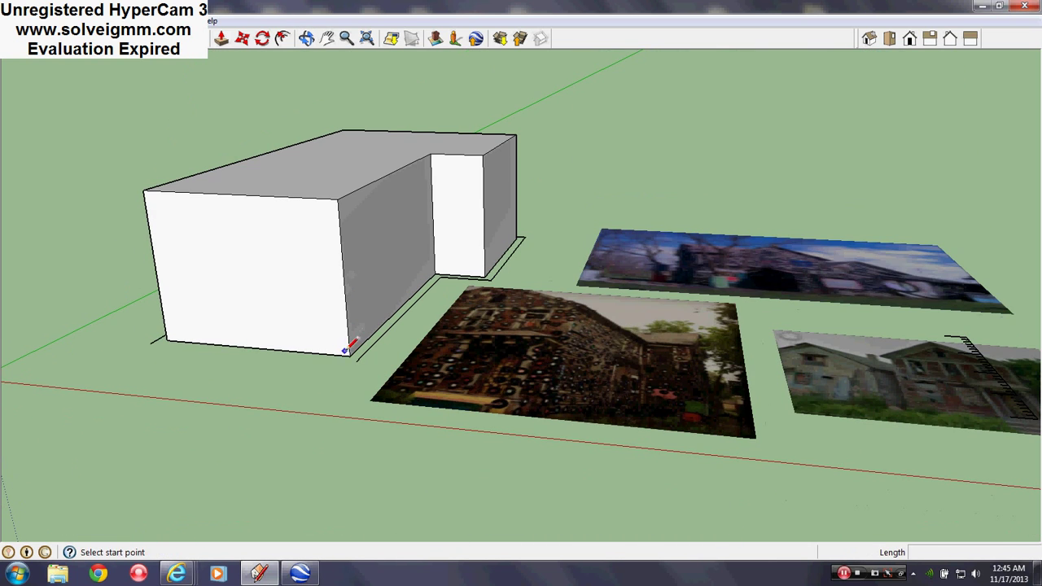
click(351, 355)
click(339, 198)
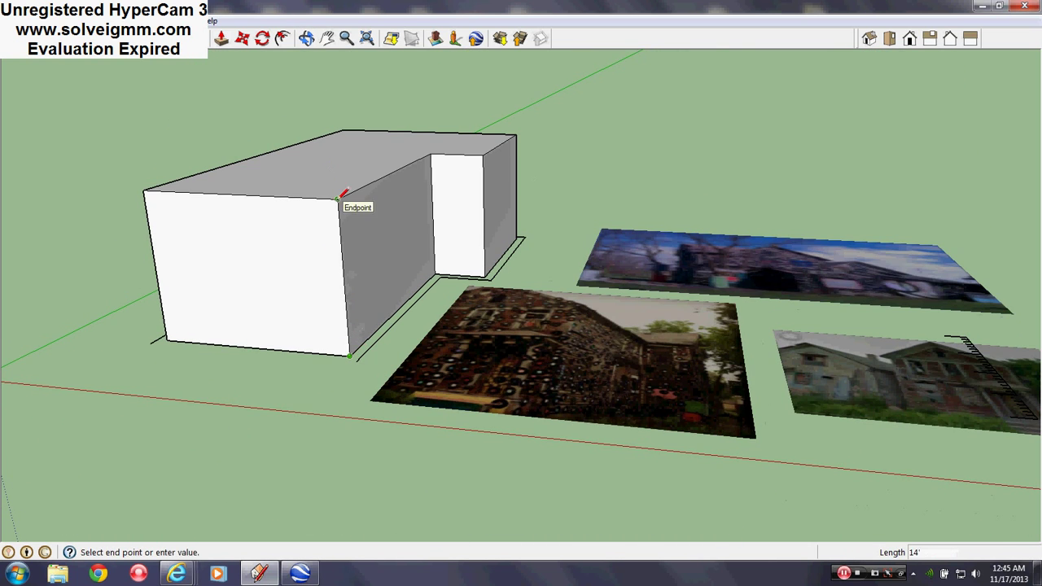
middle_drag(341, 203, 512, 446)
scroll(676, 424, up, 1)
shift+middle_drag(675, 424, 642, 345)
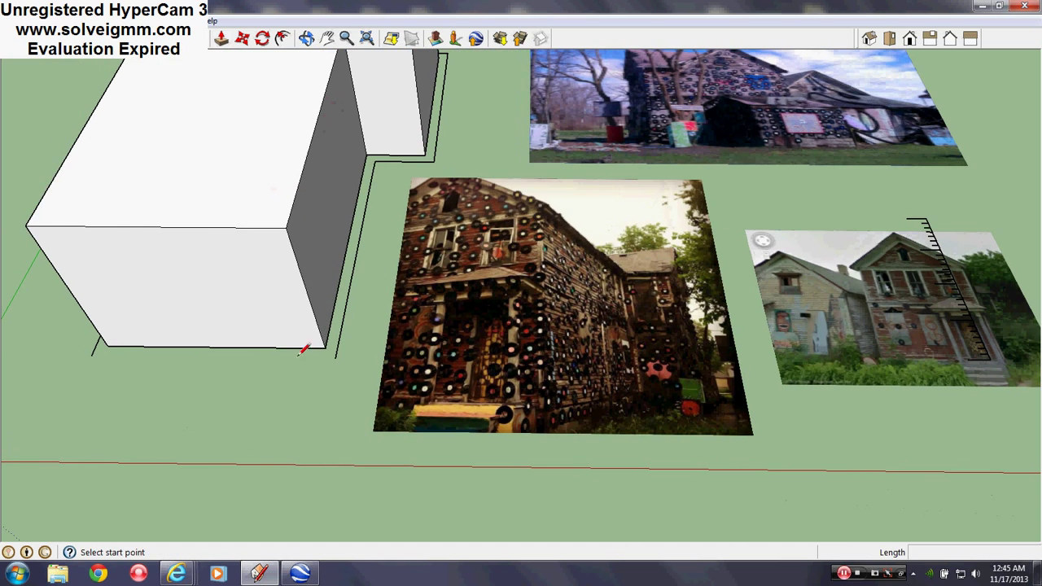
click(326, 348)
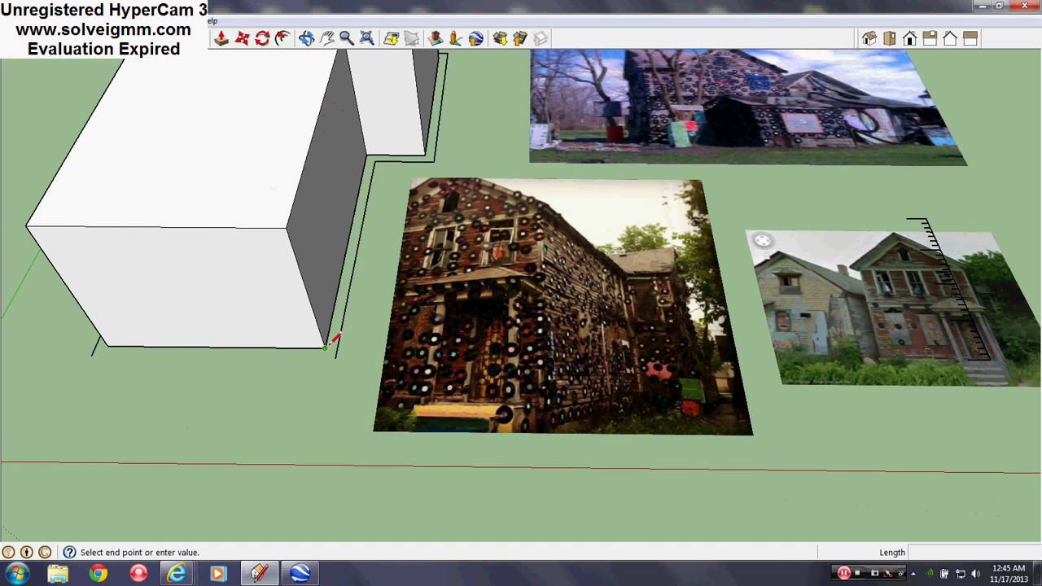
click(108, 344)
- Draw a horizontal marker line from the ruler tick nearest the eave out past the roof edge in the reference photo
shift+middle_drag(985, 336, 646, 440)
scroll(643, 321, up, 5)
scroll(612, 317, up, 3)
mouse_move(612, 311)
middle_down()
mouse_move(612, 356)
mouse_move(615, 323)
middle_up()
shift+middle_drag(660, 213, 690, 284)
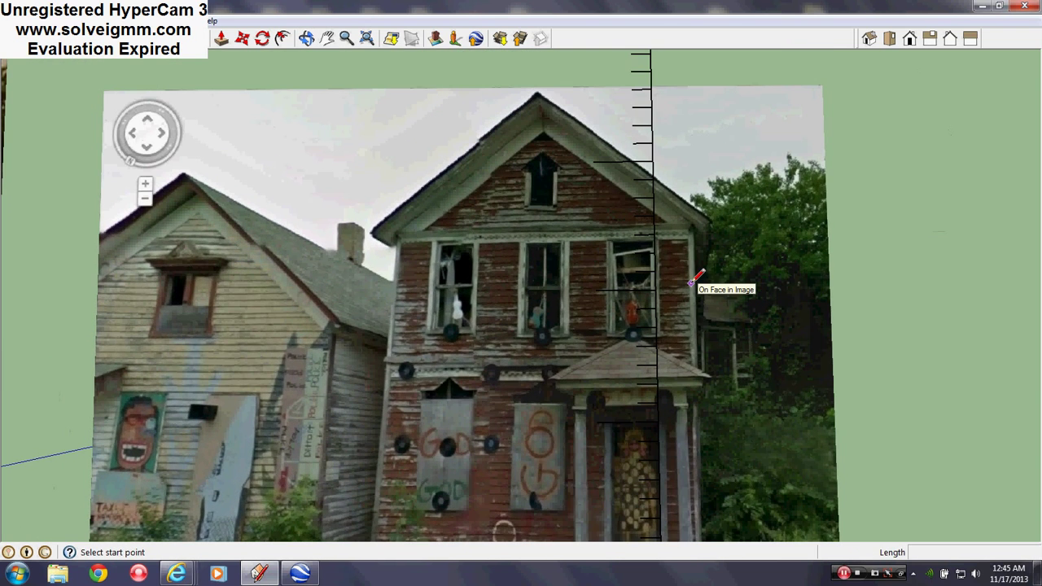
shift+middle_drag(655, 195, 660, 303)
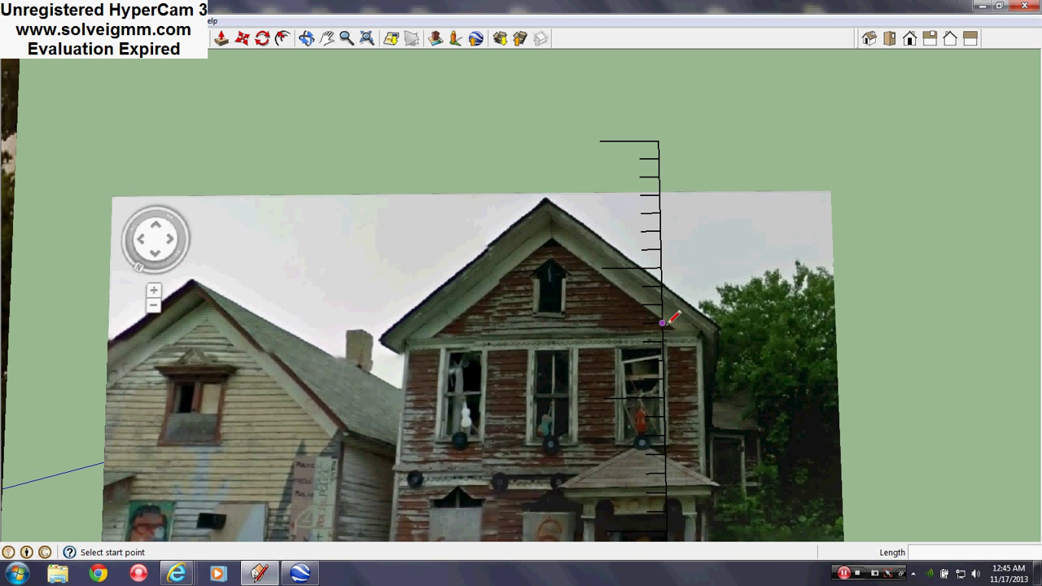
click(662, 324)
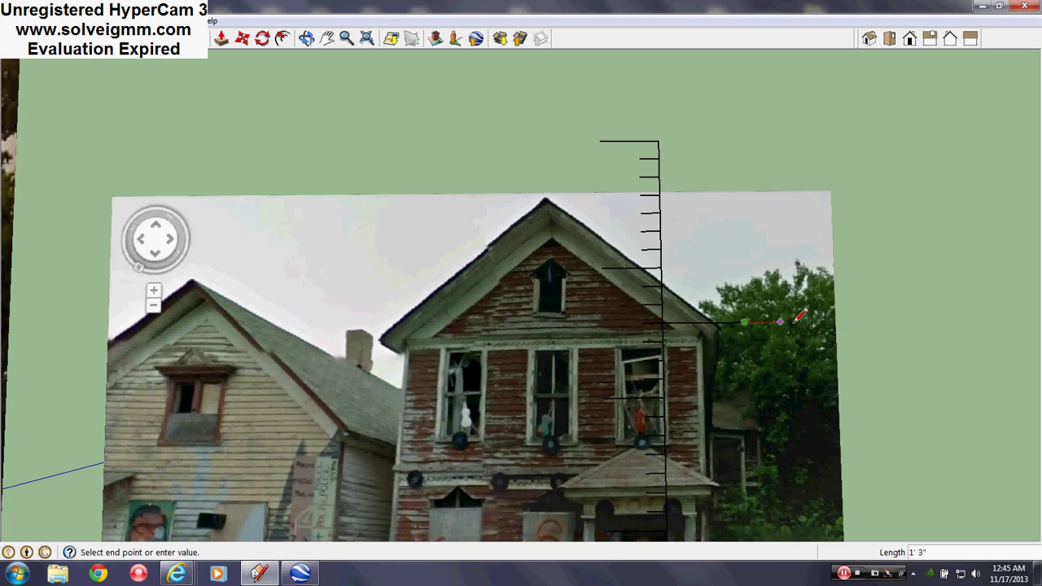
key(Escape)
- Draw a horizontal marker line from the ruler tick level with the roof peak across past the peak in the photo
scroll(667, 320, up, 2)
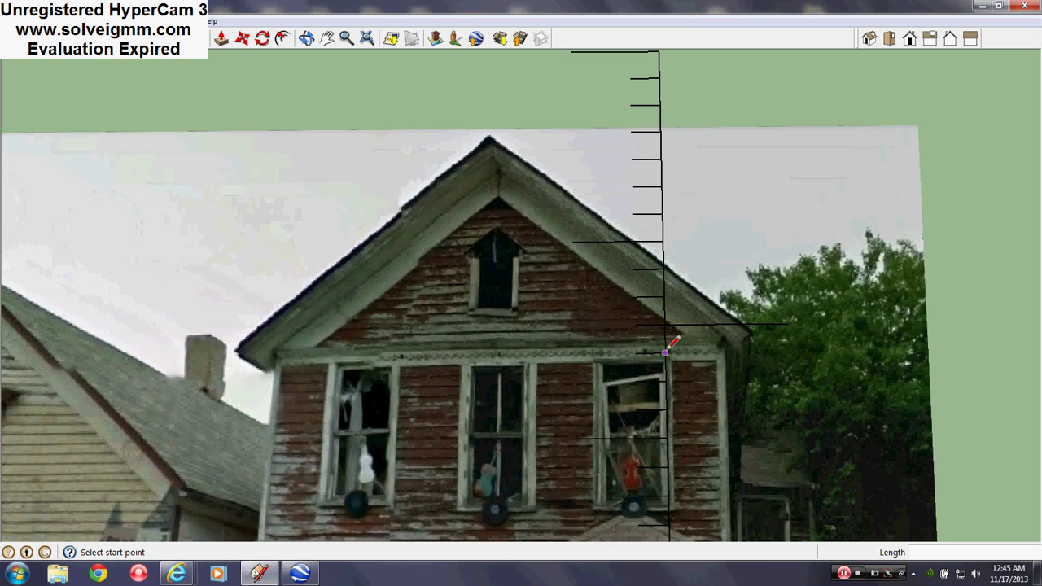
right_click(665, 353)
click(1000, 263)
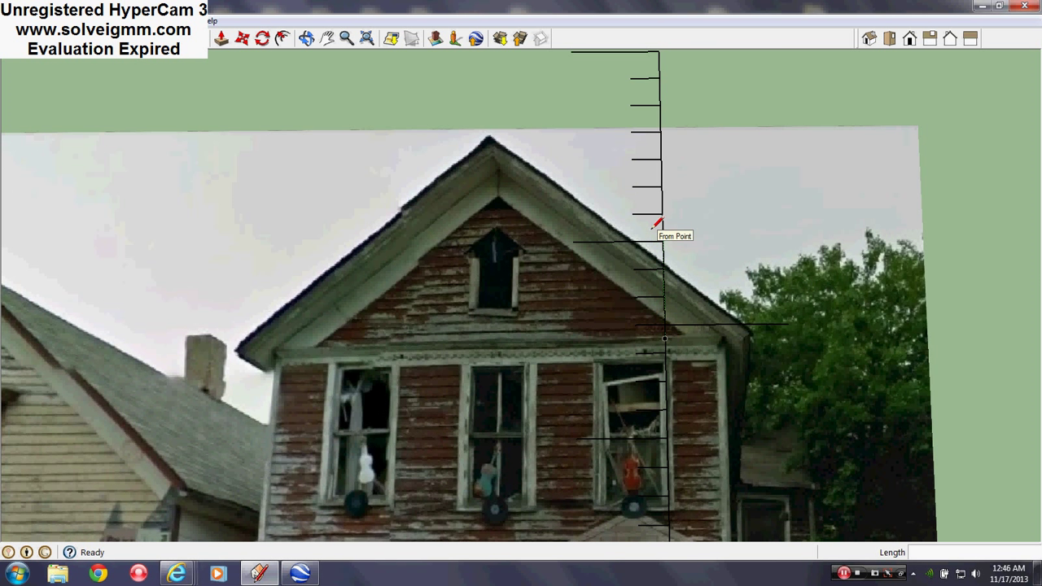
click(661, 126)
click(423, 133)
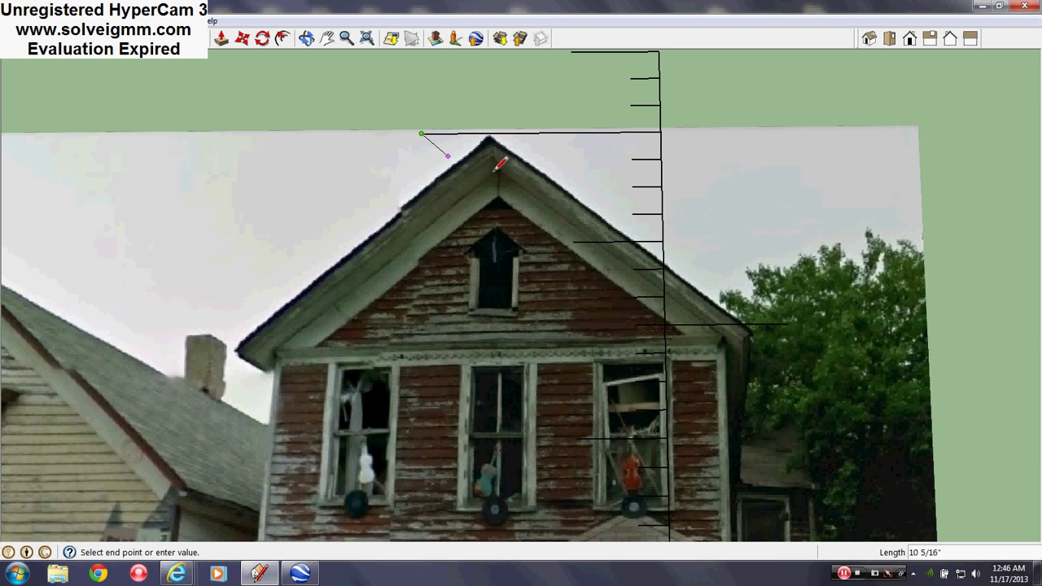
key(Escape)
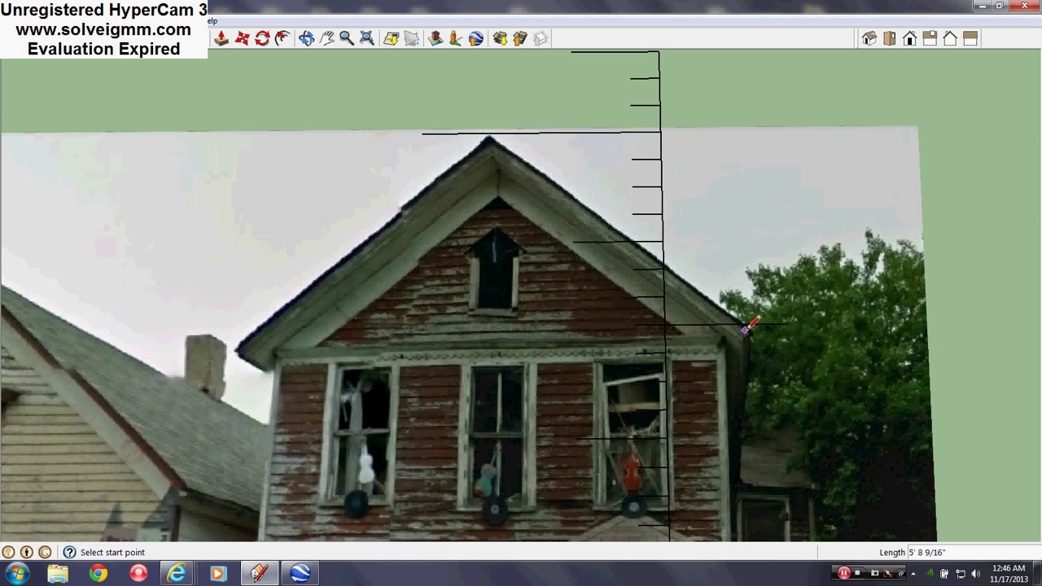
middle_drag(521, 244, 526, 272)
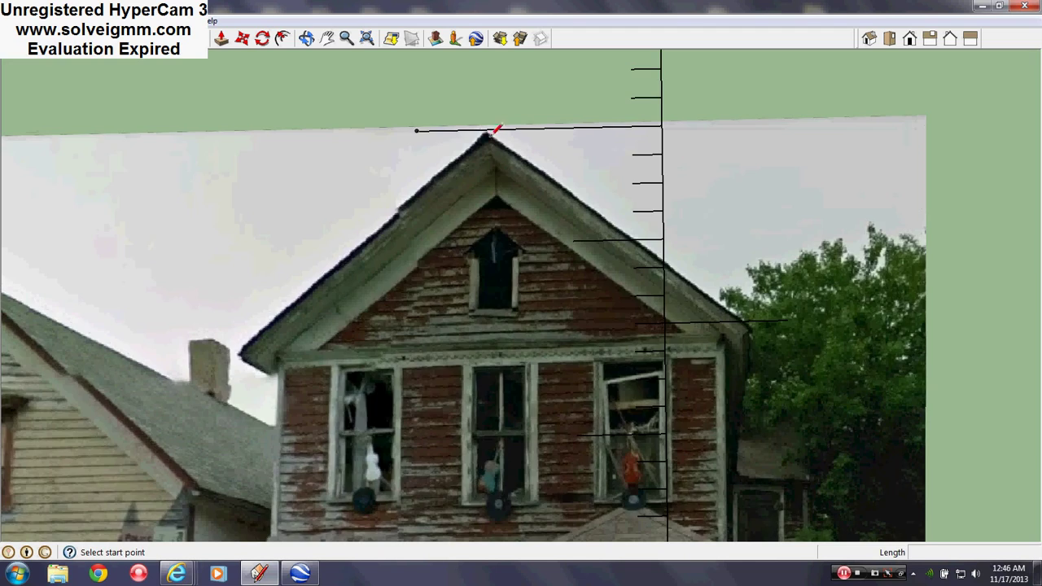
- Offset the top face of the house outward to the overhang outline drawn around the footprint
scroll(675, 324, down, 3)
middle_drag(675, 323, 470, 221)
scroll(469, 221, down, 3)
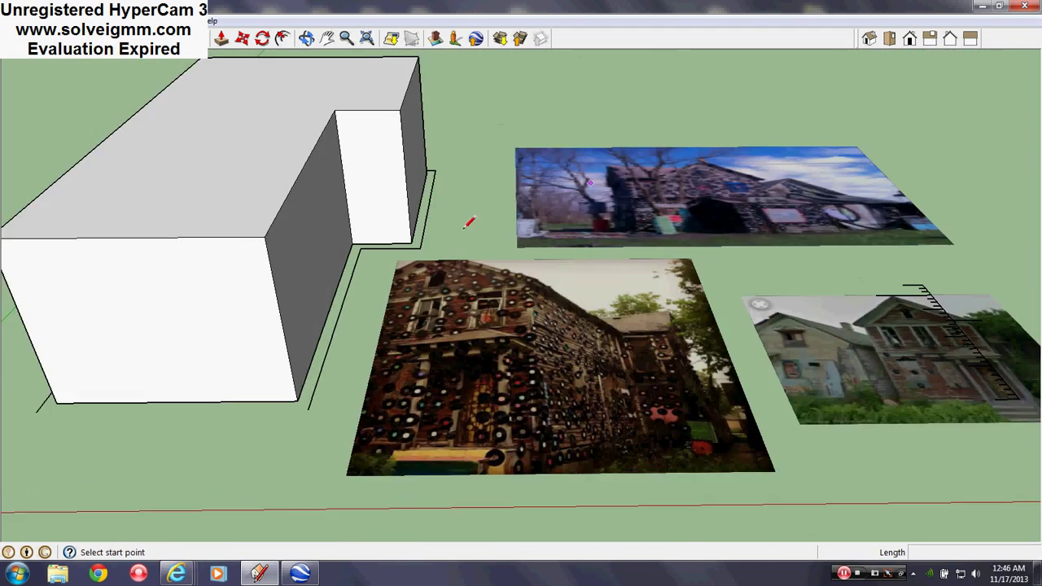
shift+middle_drag(191, 283, 376, 75)
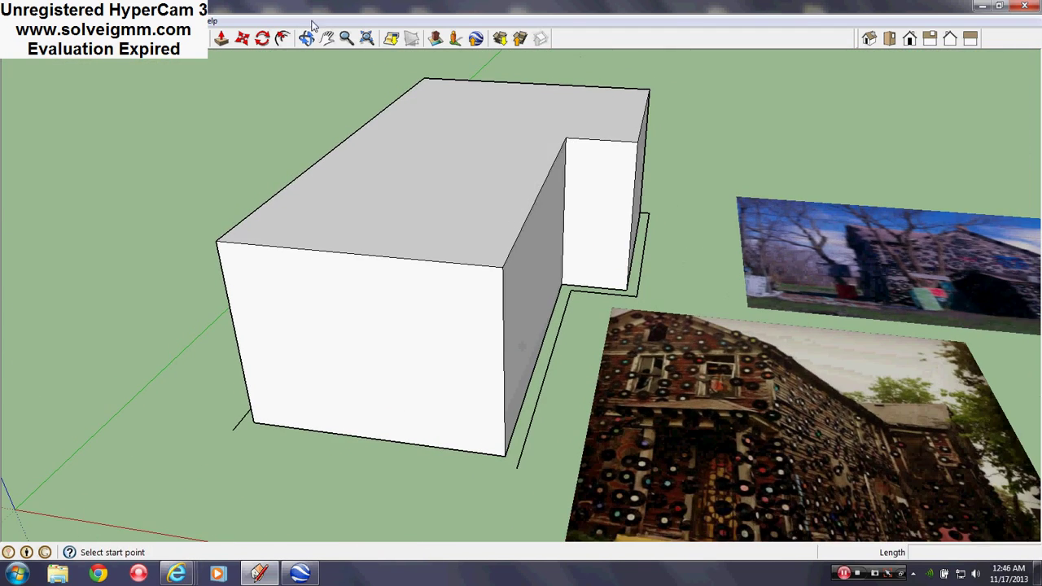
click(282, 39)
click(518, 235)
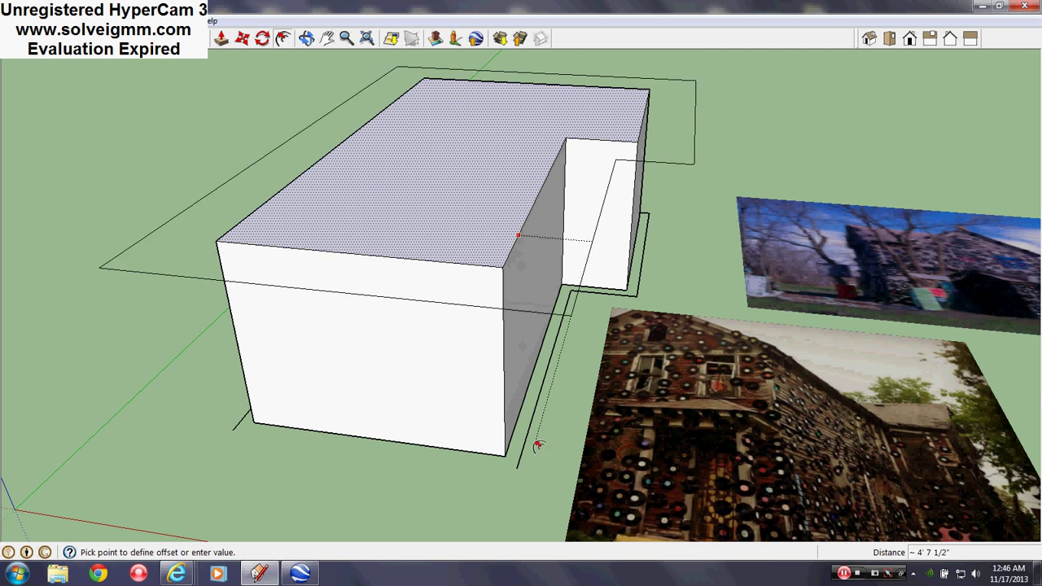
click(525, 462)
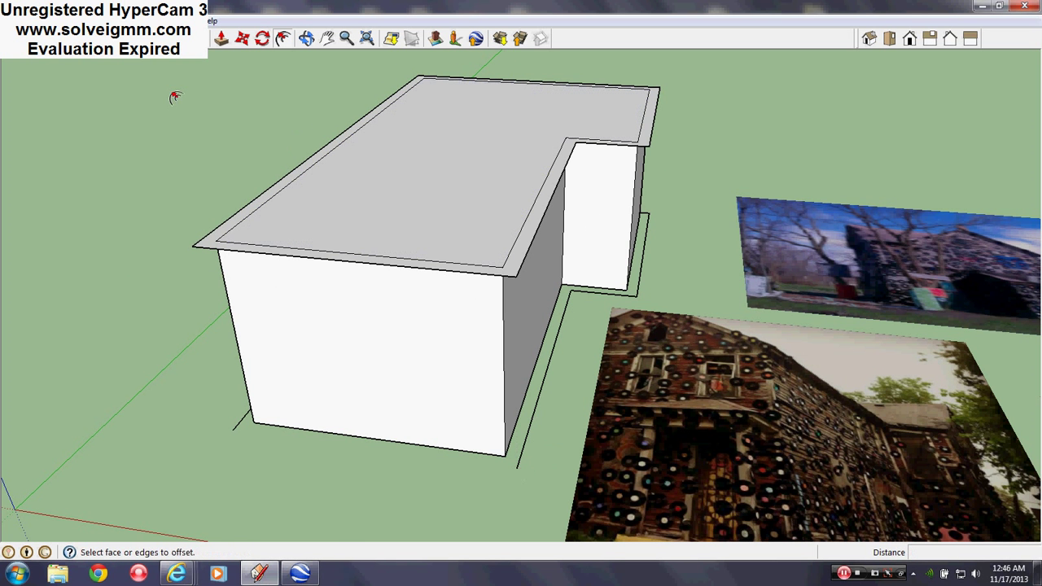
- Erase the inner top face of the house, keeping only the overhang border around the walls
key(l)
right_click(418, 193)
click(442, 214)
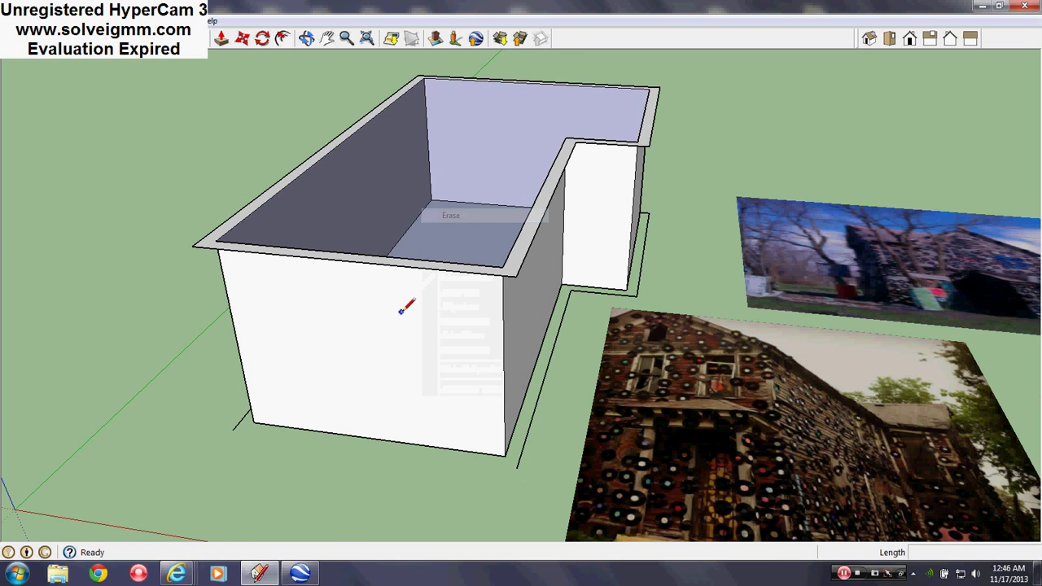
- Draw a 7' vertical line up from the front eave's midpoint and a sloped line from its top to the right eave corner
middle_drag(402, 305, 372, 336)
click(339, 283)
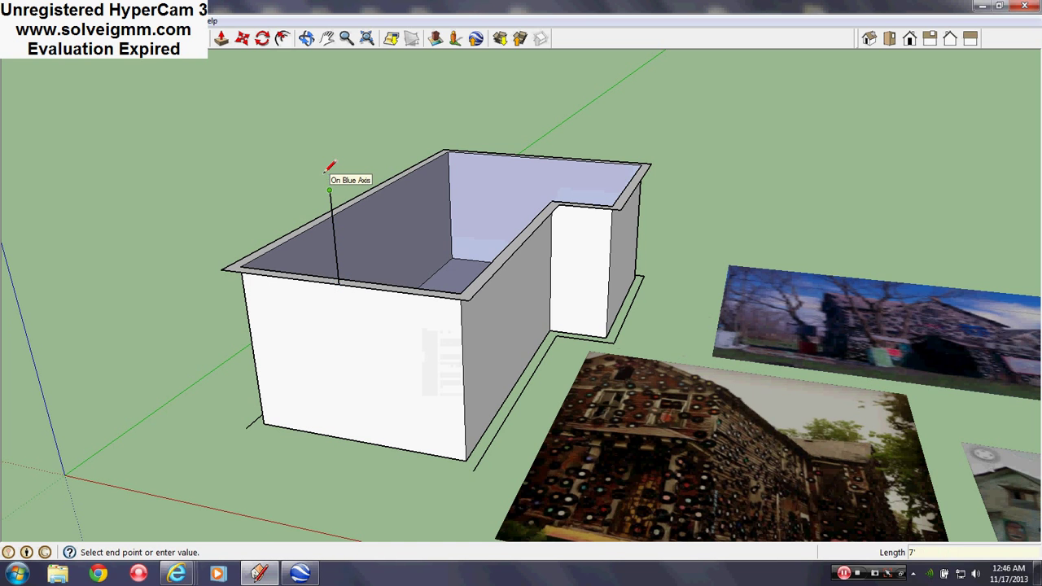
click(329, 168)
click(469, 295)
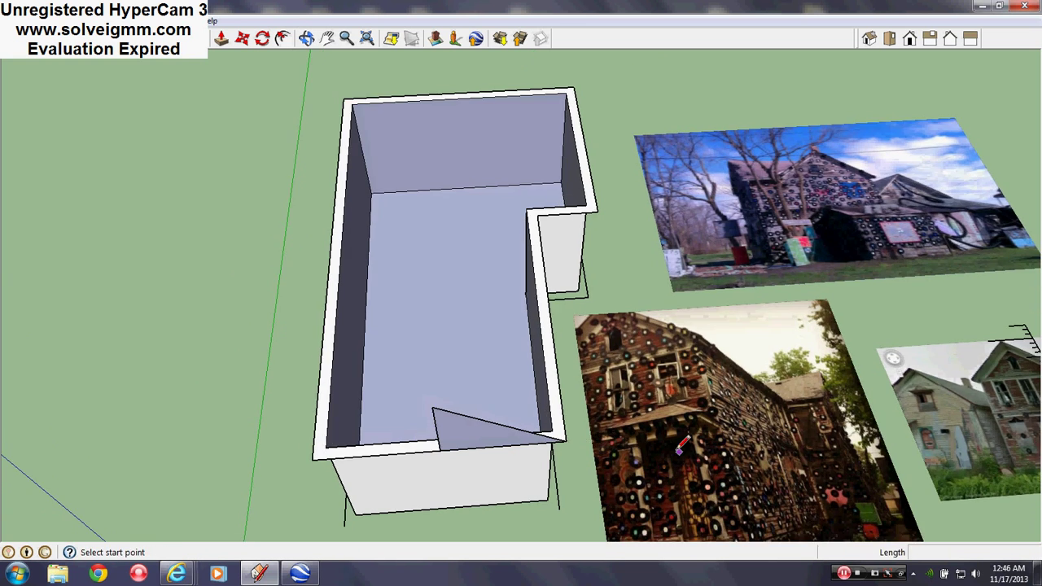
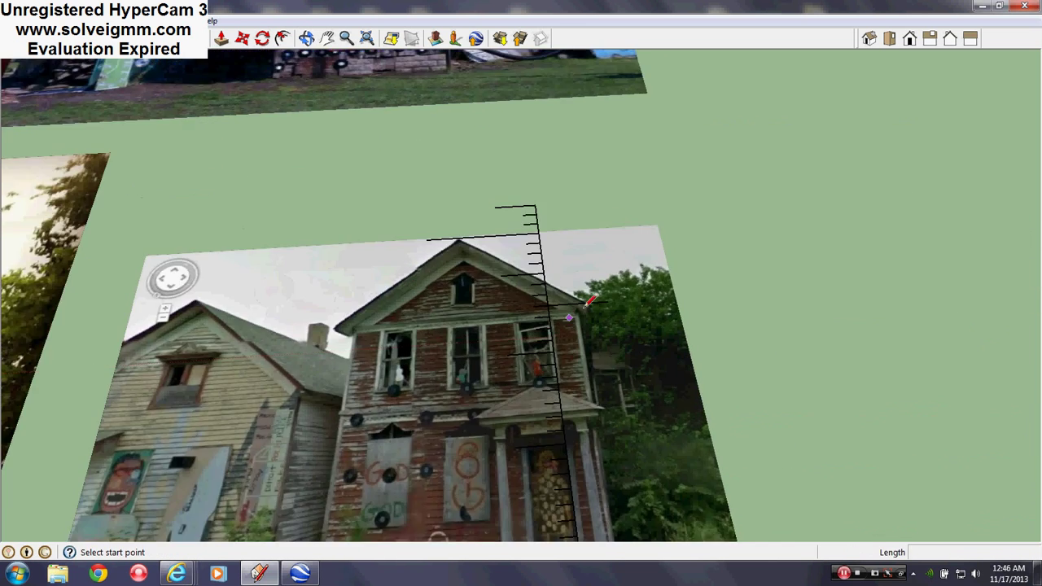
- Draw a second horizontal marker line just below the eave marker, from the ruler out past the roof edge in the photo
scroll(524, 316, up, 3)
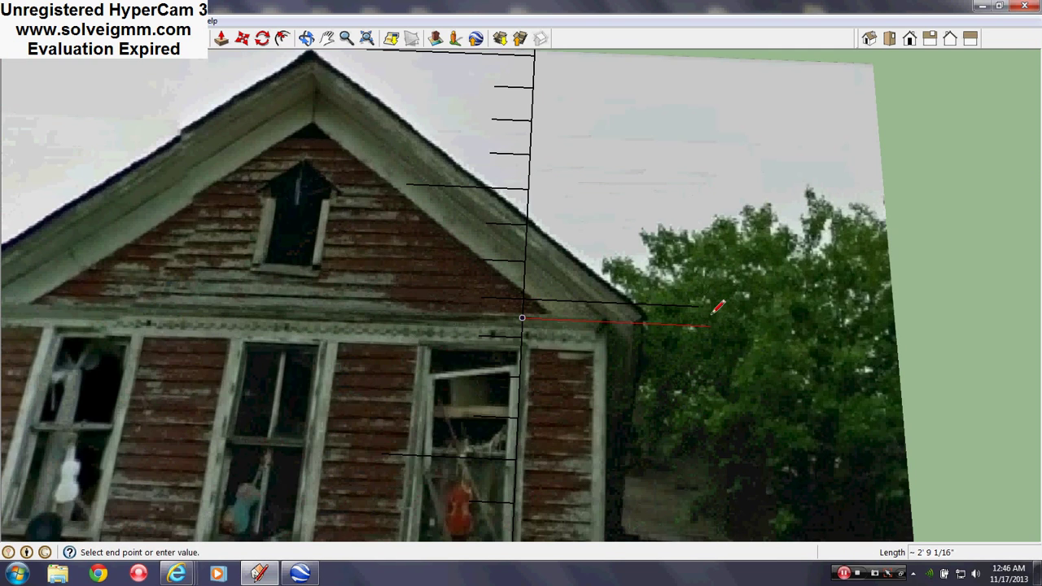
key(Escape)
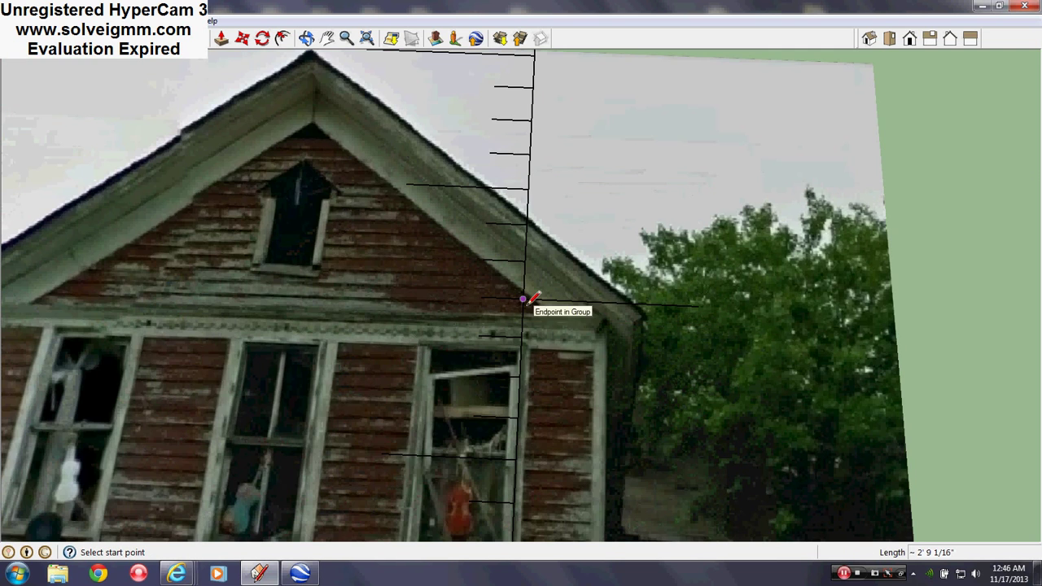
scroll(524, 302, up, 2)
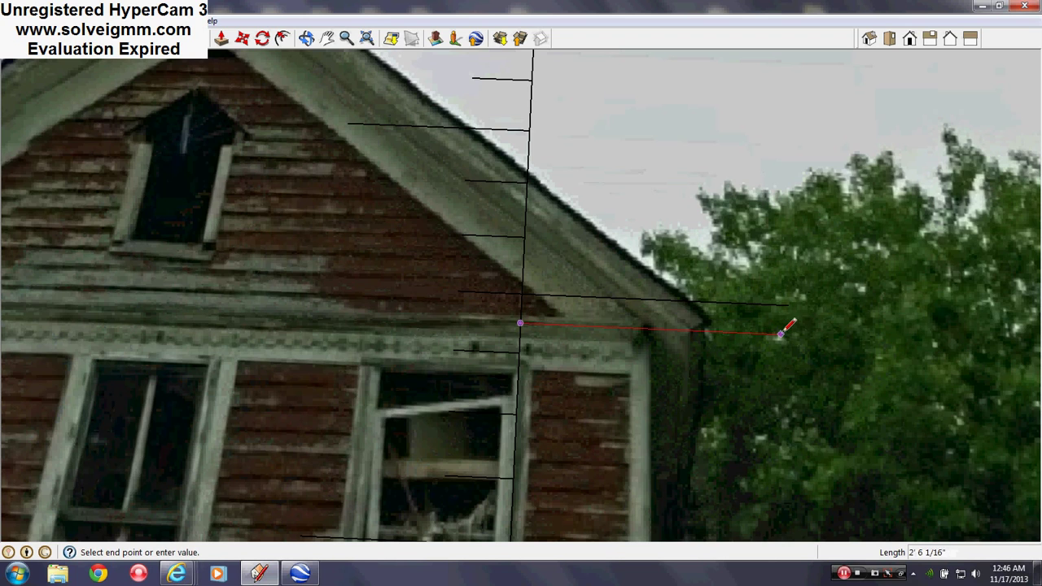
click(721, 327)
scroll(726, 333, down, 3)
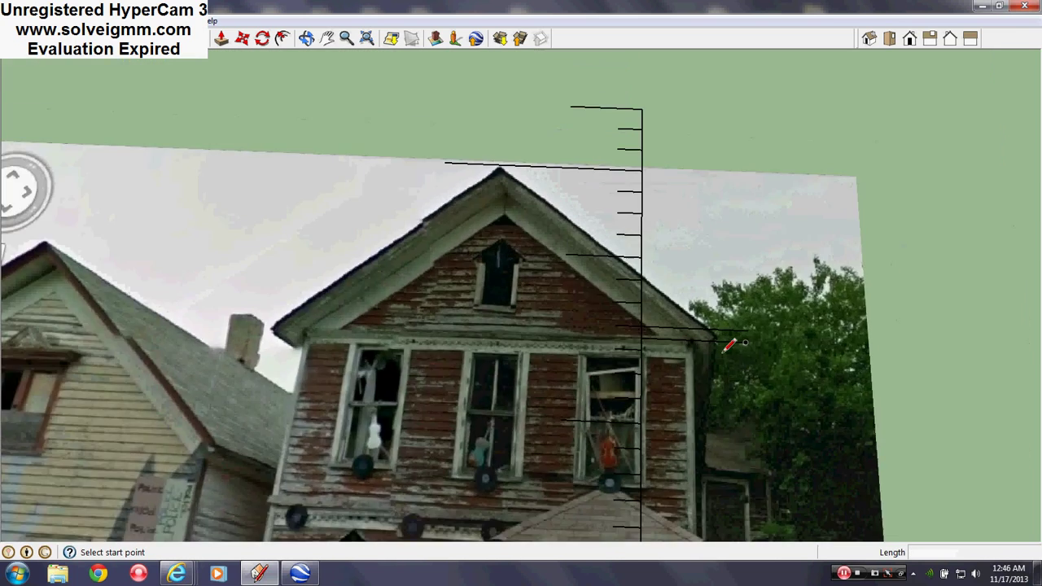
scroll(735, 361, up, 3)
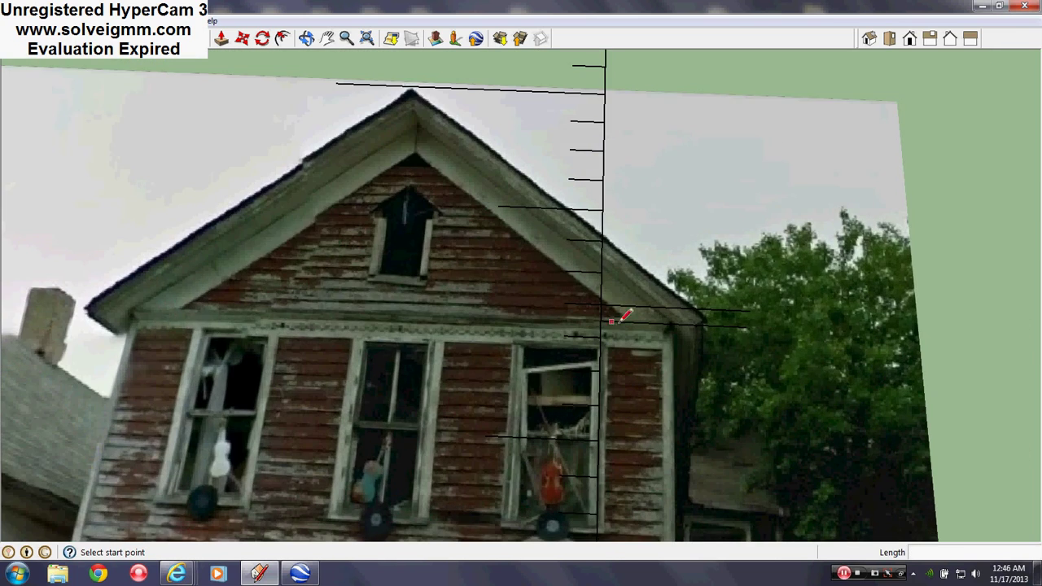
scroll(777, 341, down, 2)
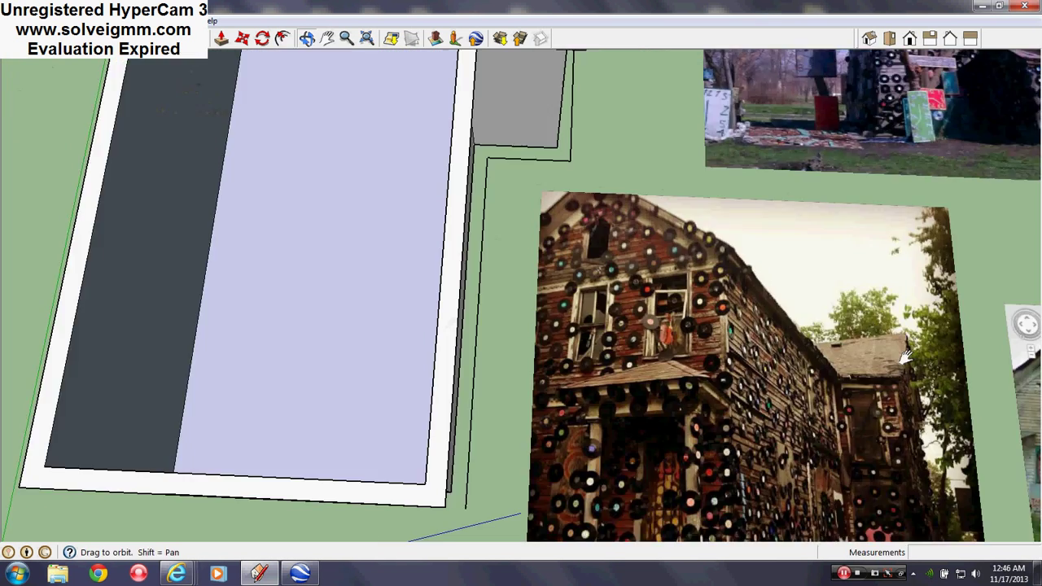
- Complete the front gable with a sloped line between the apex and the left eave corner, and erase the vertical centre line
middle_drag(488, 244, 458, 220)
scroll(464, 277, up, 2)
middle_drag(472, 326, 511, 296)
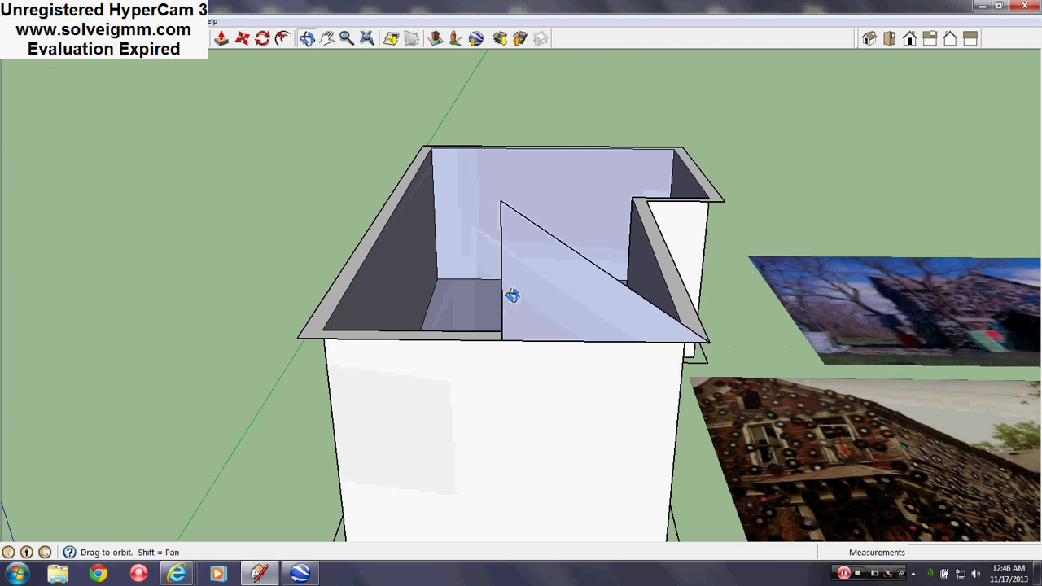
click(299, 335)
right_click(498, 294)
click(528, 321)
- Copy the front gable triangle 44' back so that it stands on the rear eave
mouse_move(528, 321)
middle_down()
mouse_move(496, 282)
mouse_move(510, 356)
mouse_move(391, 382)
mouse_move(454, 399)
mouse_move(474, 361)
mouse_move(341, 340)
middle_up()
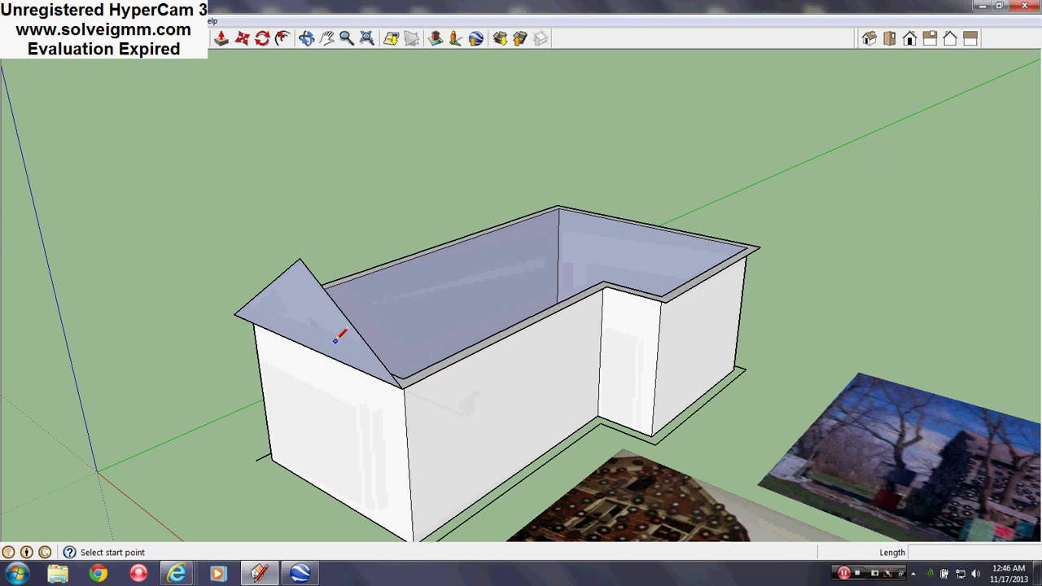
right_click(342, 340)
click(243, 39)
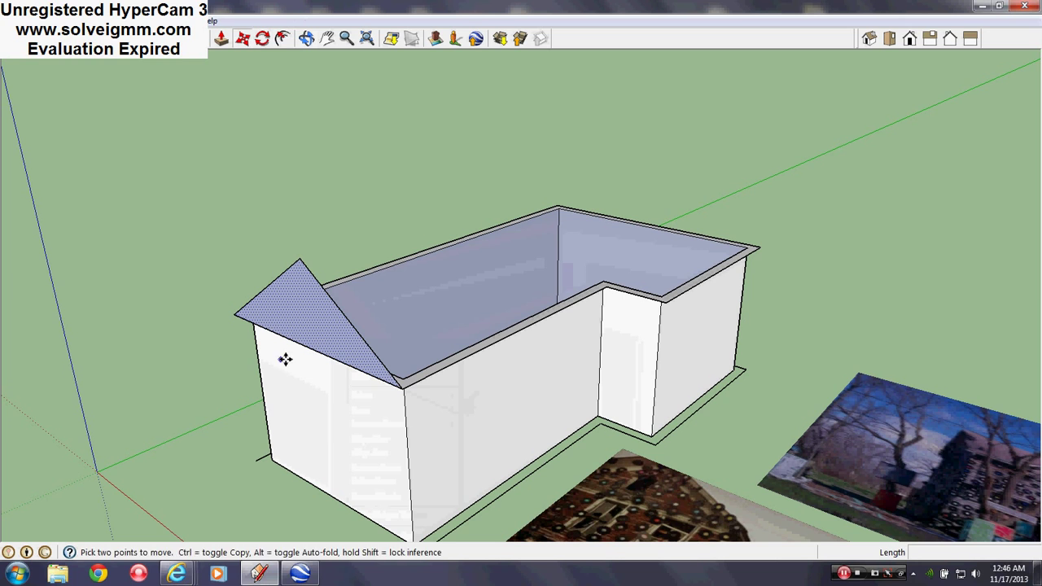
scroll(234, 311, up, 3)
click(221, 301)
middle_drag(643, 232, 545, 272)
scroll(542, 270, up, 3)
click(531, 253)
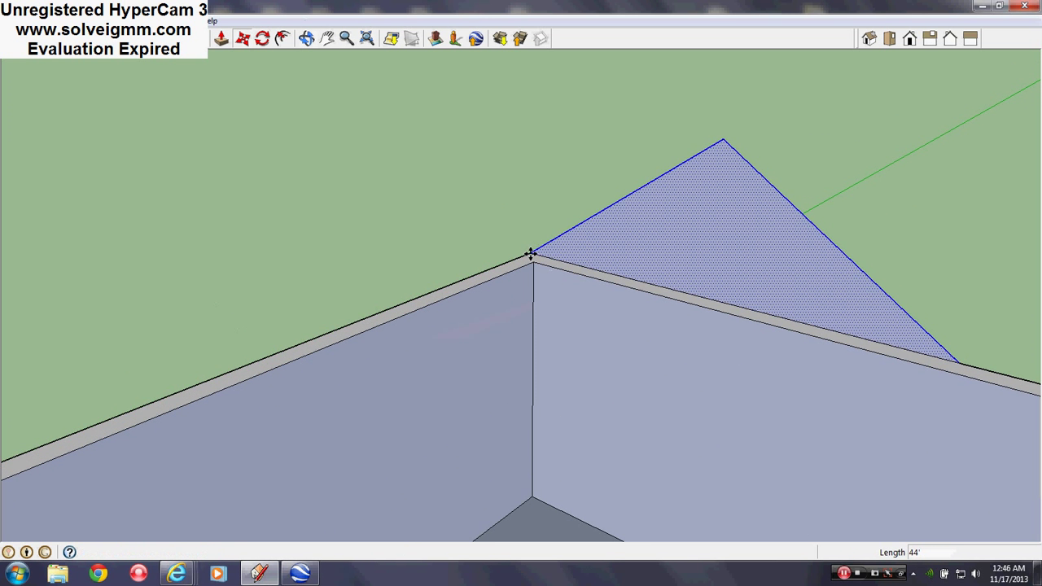
- Draw the ridge line between the apexes of the front and rear gables
scroll(674, 268, down, 6)
key(l)
click(317, 272)
click(663, 149)
mouse_move(723, 307)
middle_down()
mouse_move(490, 349)
mouse_move(551, 321)
mouse_move(562, 336)
middle_up()
scroll(562, 336, down, 2)
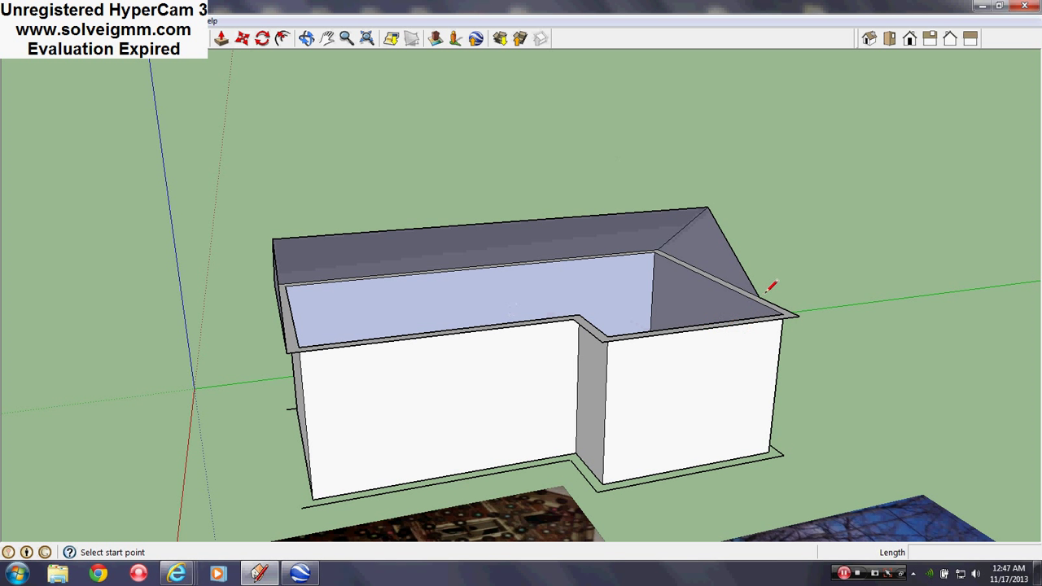
- Copy the front gable triangle to a free spot beside the house, over the reference photo
middle_drag(606, 320, 421, 361)
right_click(368, 348)
key(Escape)
middle_drag(682, 300, 477, 309)
click(242, 40)
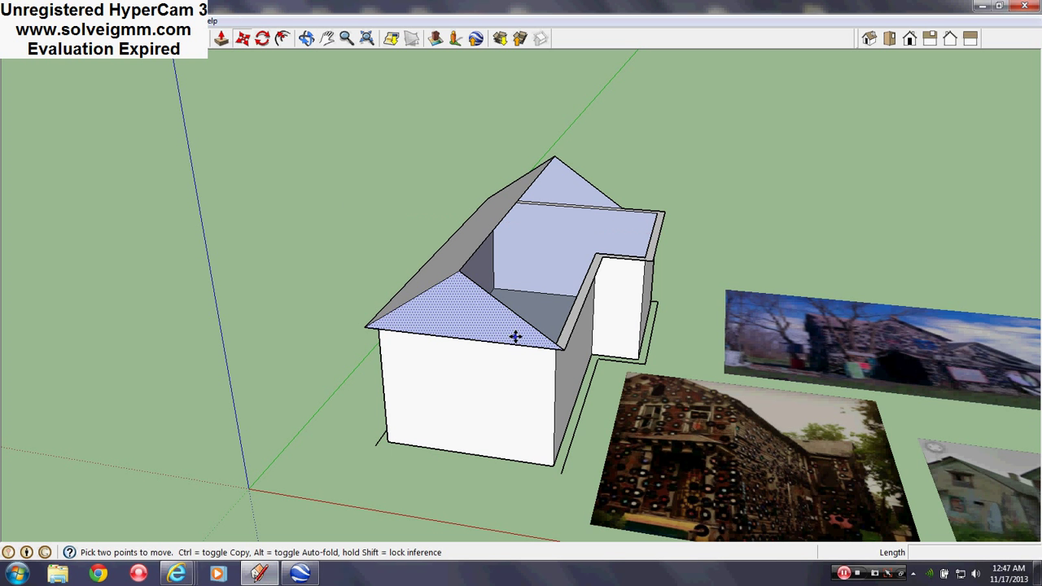
click(469, 319)
click(711, 342)
middle_drag(711, 342, 696, 373)
scroll(521, 64, down, 1)
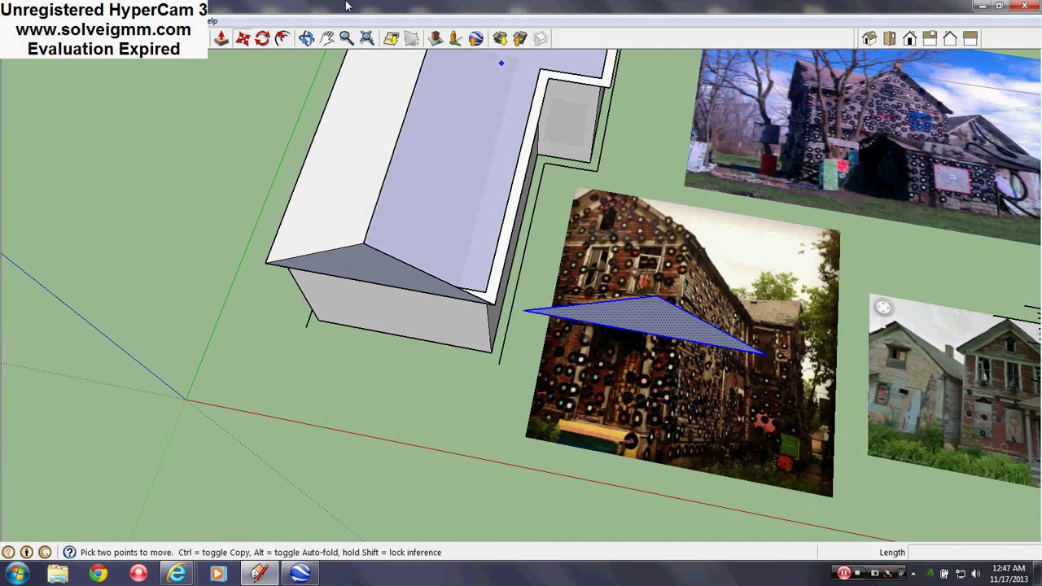
- Rotate the gable copy horizontally so that it runs parallel to the side wing's outer wall
click(262, 39)
click(632, 389)
click(730, 404)
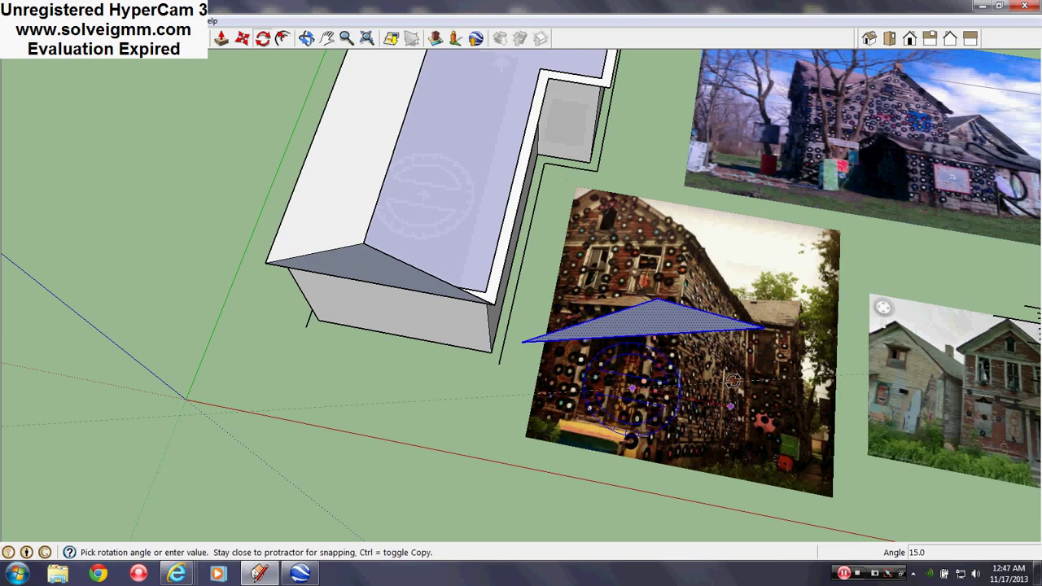
key(Return)
- Move the rotated gable onto the side wing's eave, with its end at the outer rear corner
middle_drag(683, 363, 380, 311)
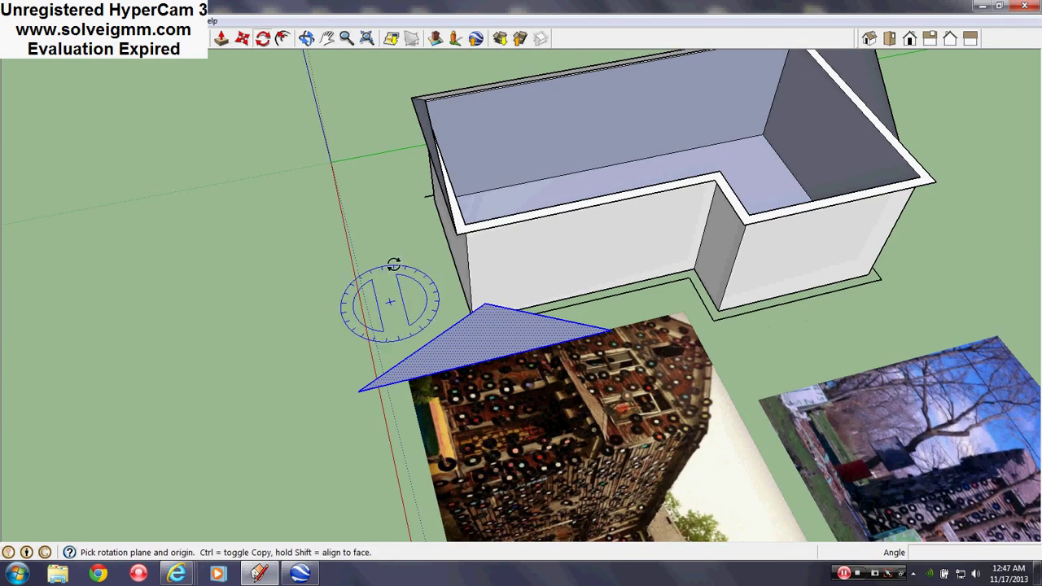
click(242, 39)
middle_drag(562, 291, 472, 349)
click(637, 313)
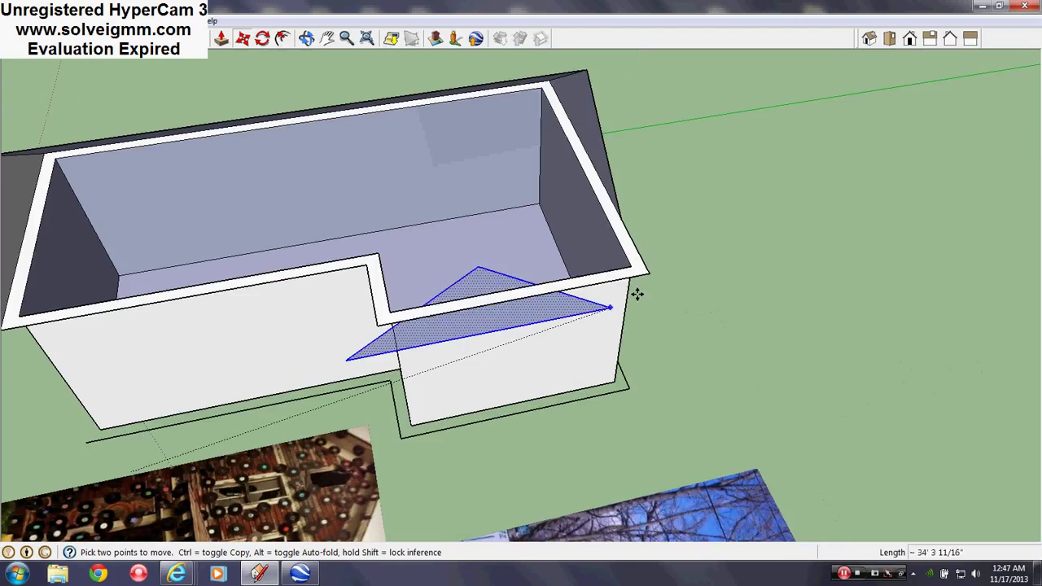
click(650, 272)
- Trim the wing's gable to the eave width with a line parallel to its left slope, erasing the excess strip
key(l)
middle_drag(244, 205, 387, 235)
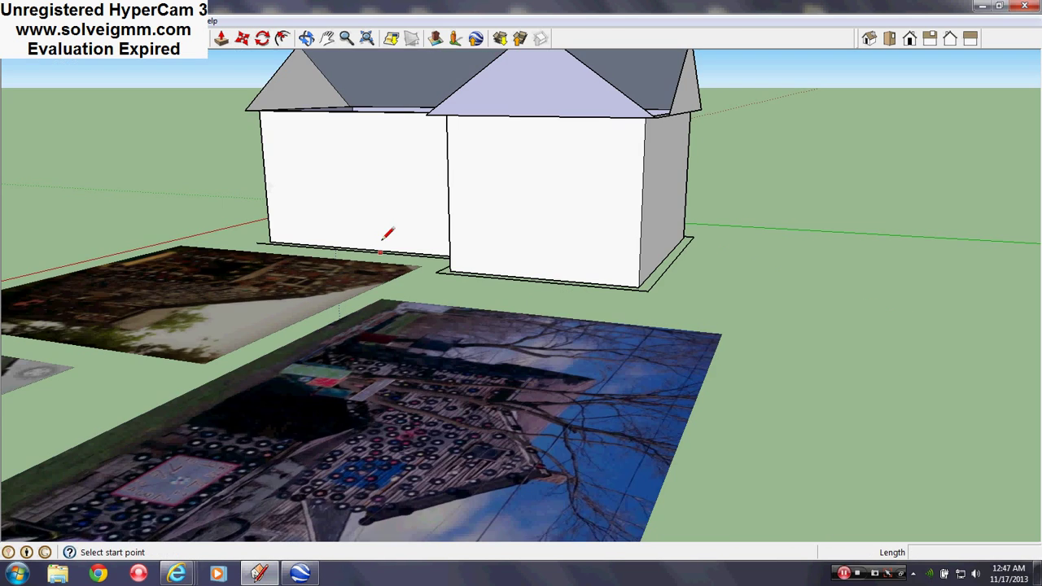
middle_drag(476, 157, 606, 379)
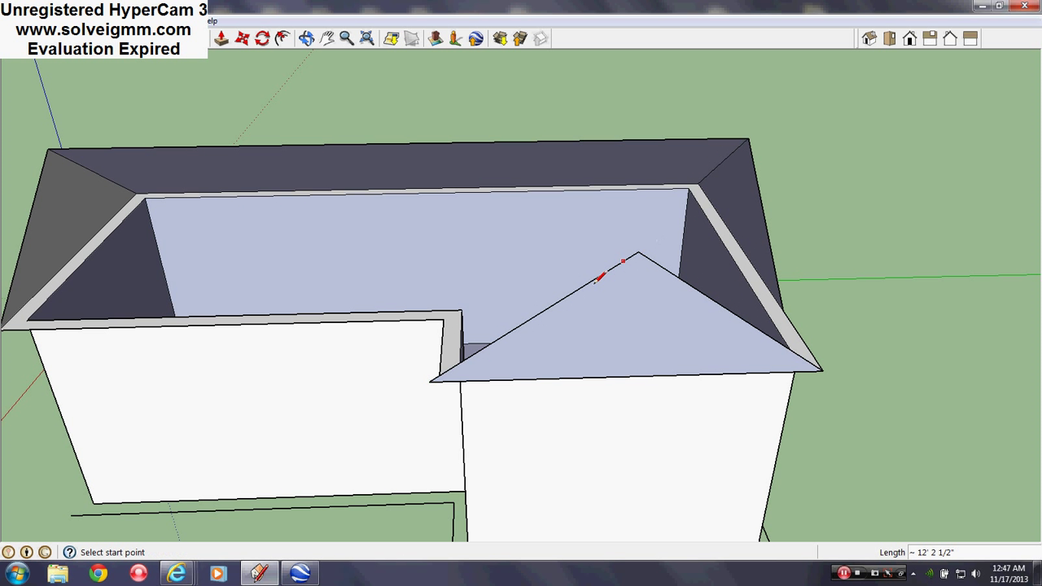
click(648, 257)
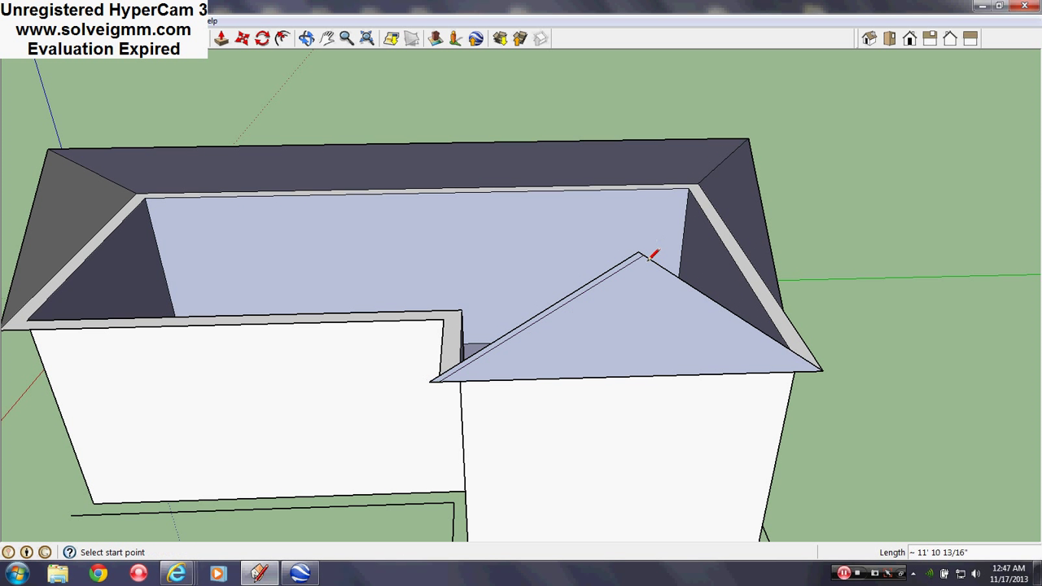
click(219, 37)
scroll(402, 376, up, 2)
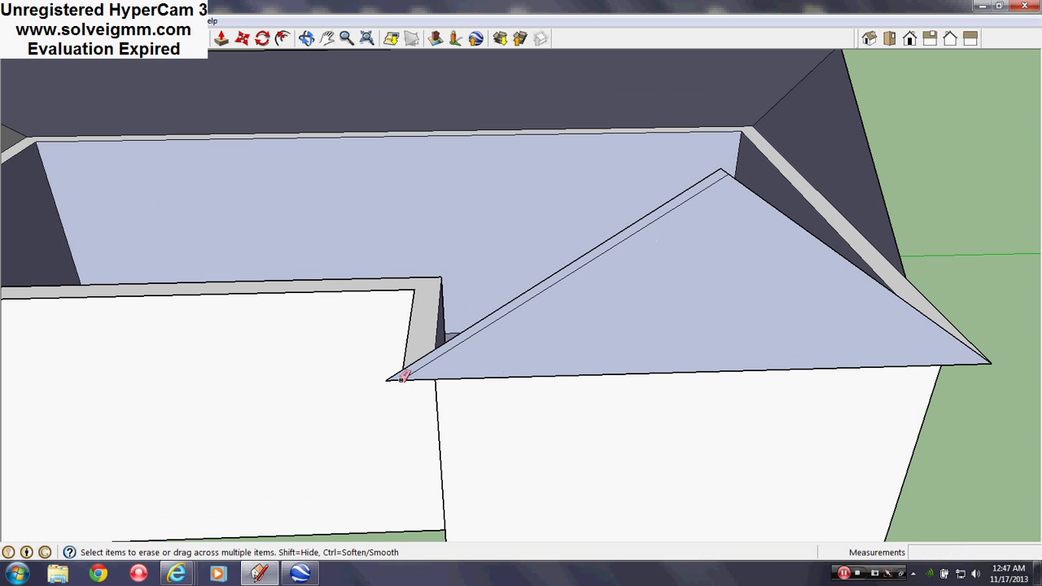
drag(389, 371, 567, 288)
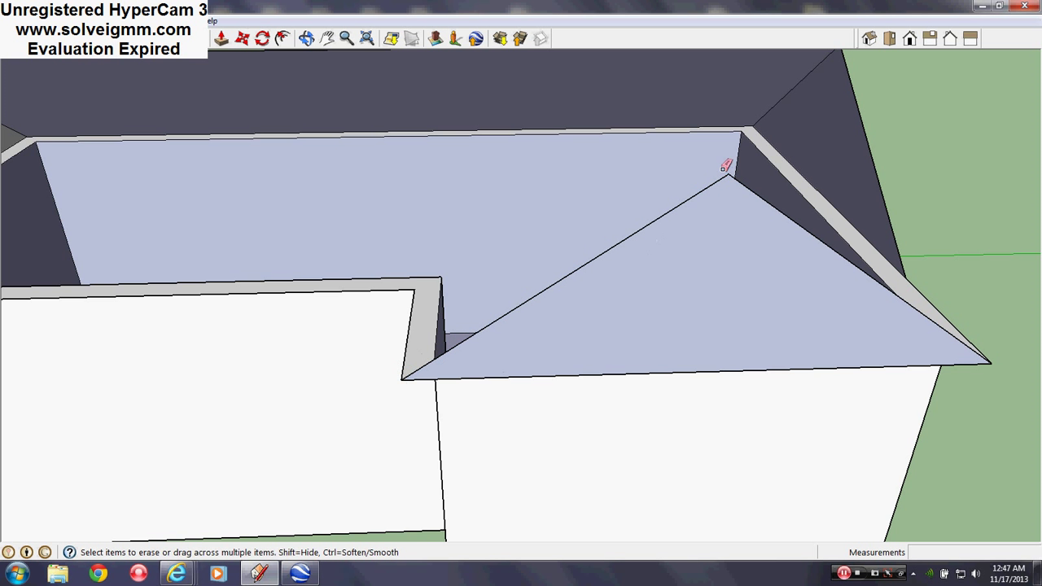
- Close the main roof's wing-side slope with a line from the rear gable's lower slope to the eave corner beside the wing
middle_drag(723, 168, 467, 311)
scroll(467, 311, down, 3)
key(l)
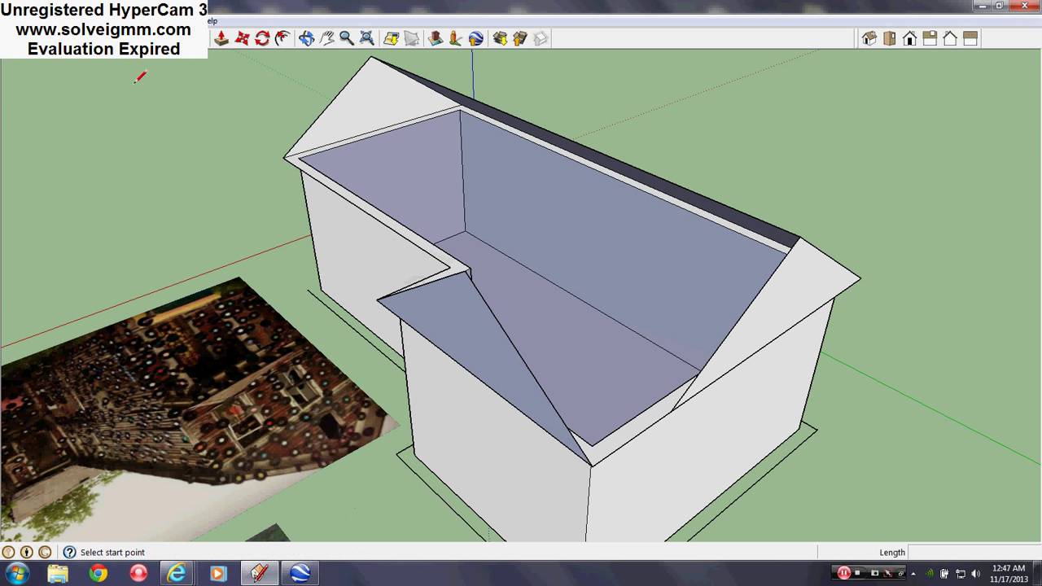
click(693, 380)
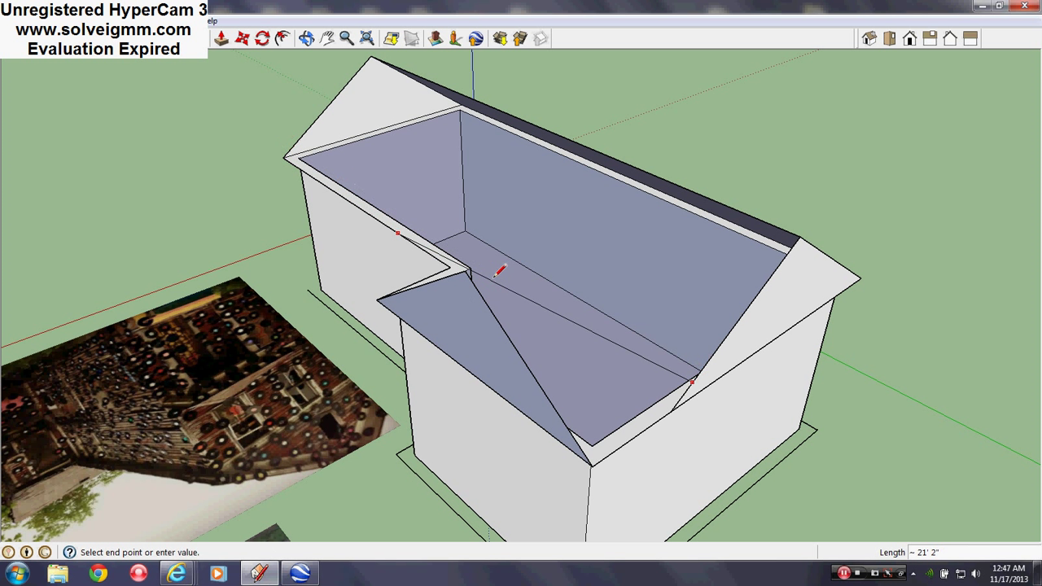
click(449, 265)
- Draw the wing's ridge from its gable apex to the main roof and valley lines down to the eave on both sides
click(449, 265)
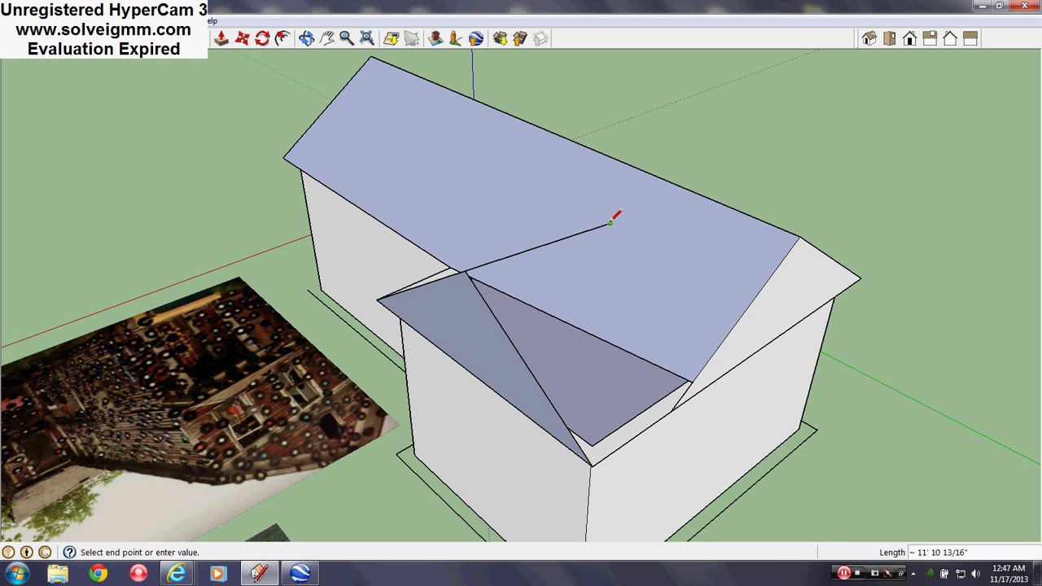
middle_drag(662, 257, 547, 277)
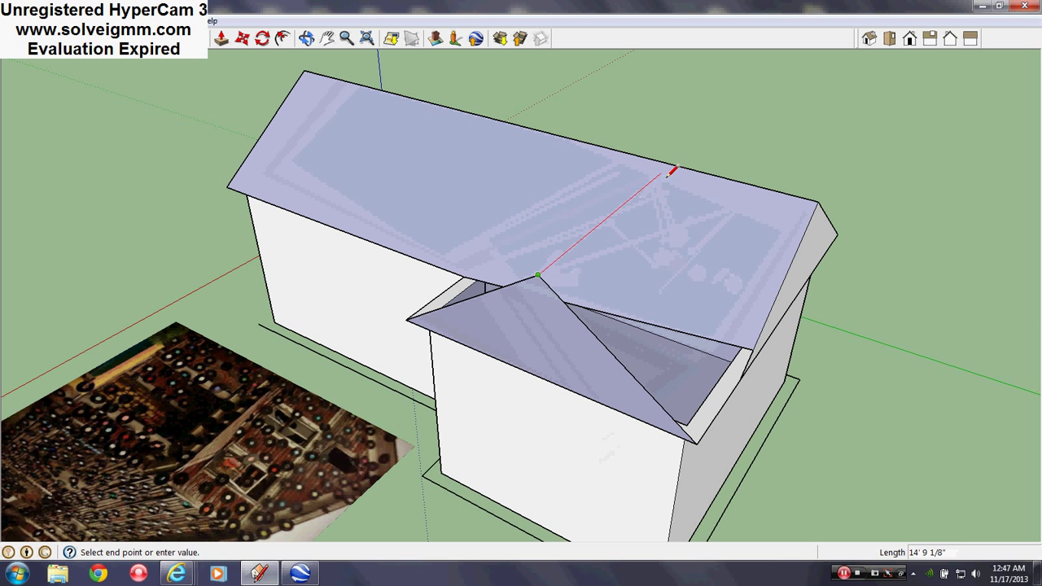
click(739, 377)
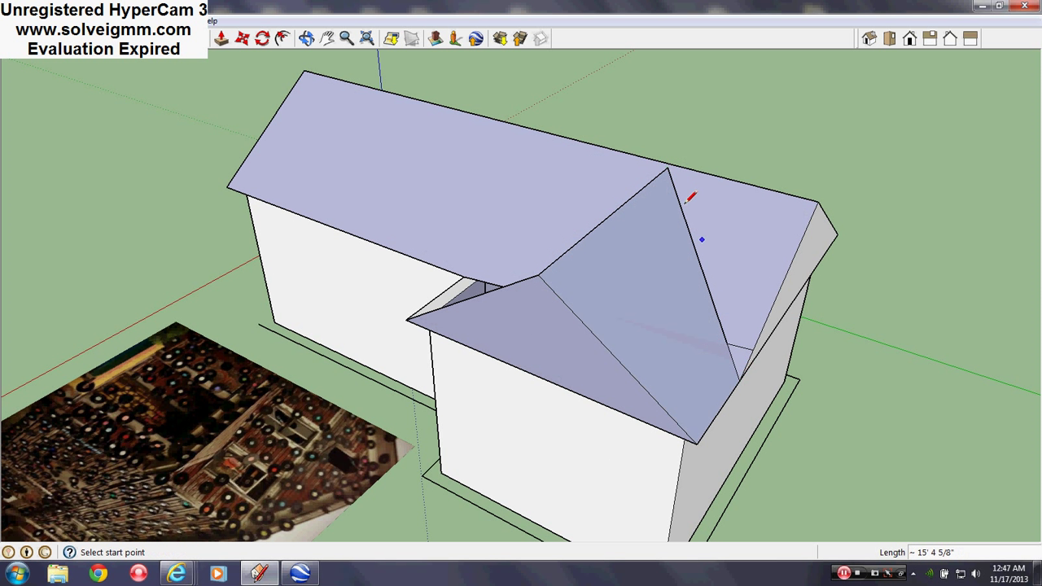
click(464, 277)
- Erase the leftover main-roof edge under the wing roof from inside the house
key(e)
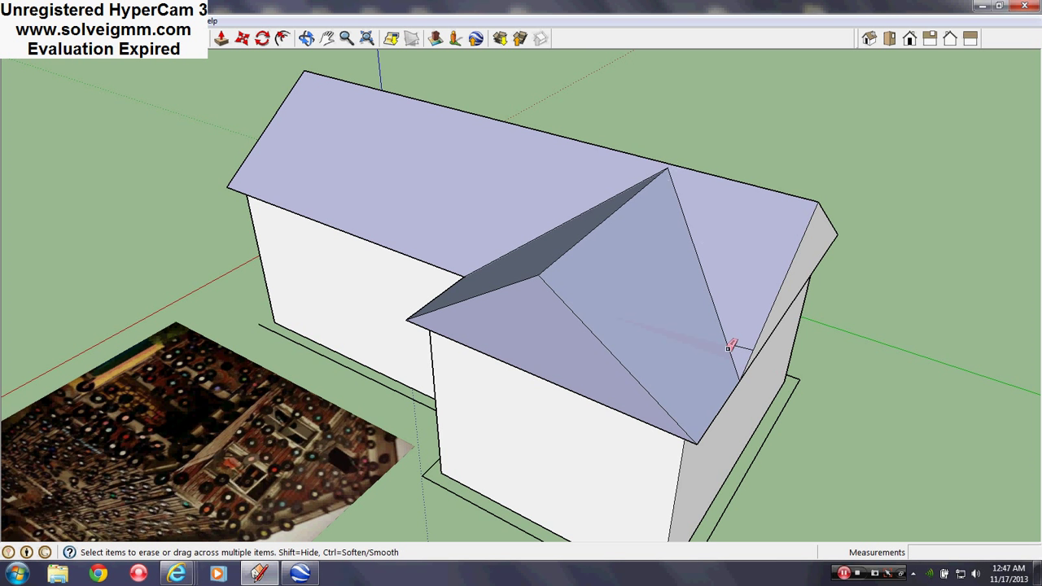
mouse_move(744, 333)
middle_down()
mouse_move(749, 274)
mouse_move(672, 251)
mouse_move(441, 302)
mouse_move(618, 167)
mouse_move(881, 272)
mouse_move(837, 306)
mouse_move(825, 258)
middle_up()
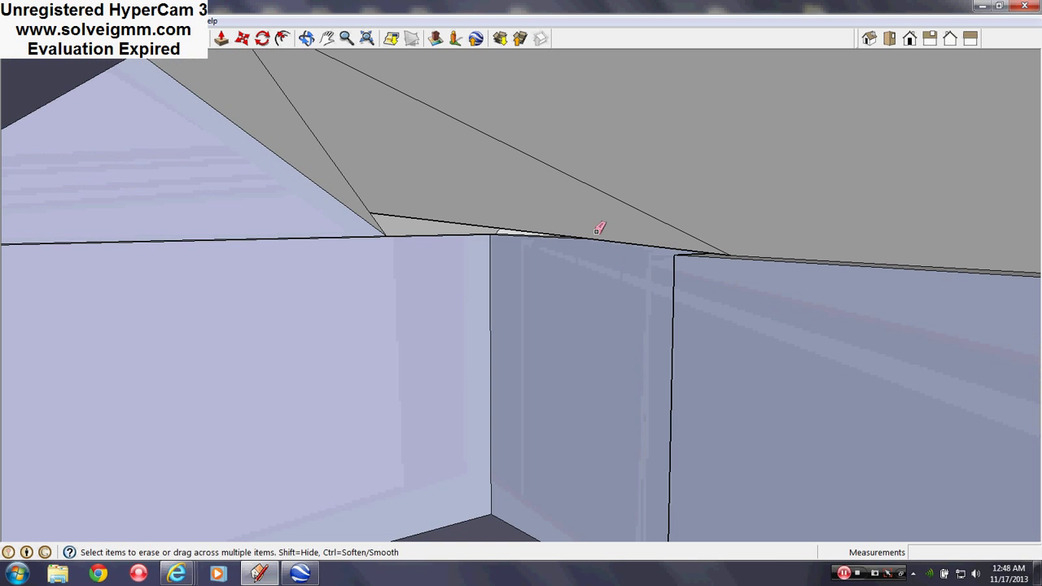
click(404, 216)
middle_drag(647, 242, 225, 372)
scroll(596, 290, down, 3)
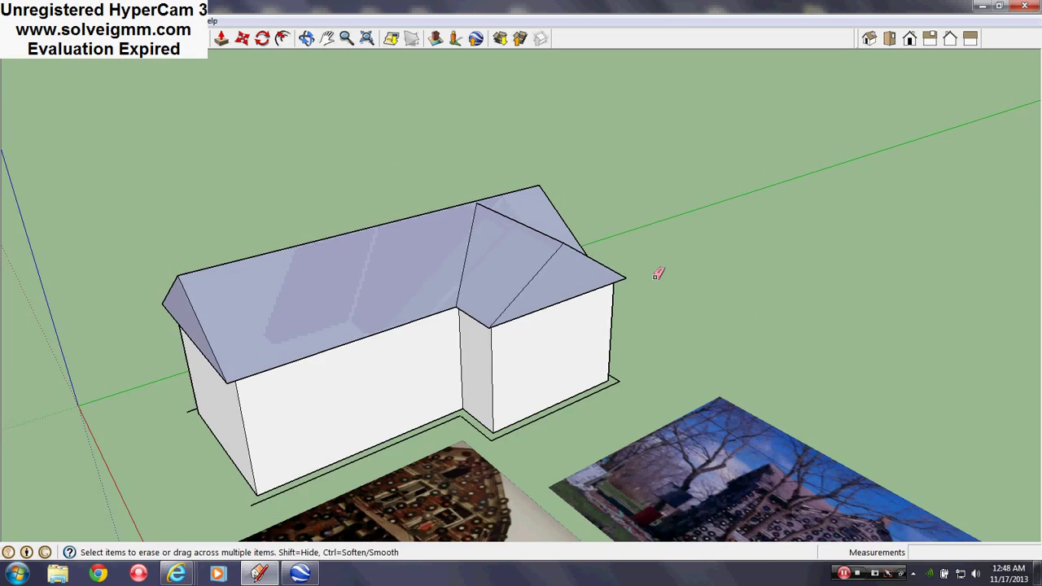
- Examine the roof and front gable from several sides and compare the house with the reference photos
mouse_move(436, 331)
middle_down()
mouse_move(474, 388)
mouse_move(539, 304)
mouse_move(477, 400)
mouse_move(579, 465)
mouse_move(388, 421)
mouse_move(542, 458)
mouse_move(481, 387)
mouse_move(496, 513)
middle_up()
scroll(814, 459, up, 3)
scroll(806, 409, down, 1)
mouse_move(533, 407)
shift+middle_down()
mouse_move(862, 431)
mouse_move(488, 407)
mouse_move(441, 431)
mouse_move(539, 344)
mouse_move(541, 320)
mouse_move(458, 253)
mouse_move(402, 251)
mouse_move(269, 140)
shift+middle_up()
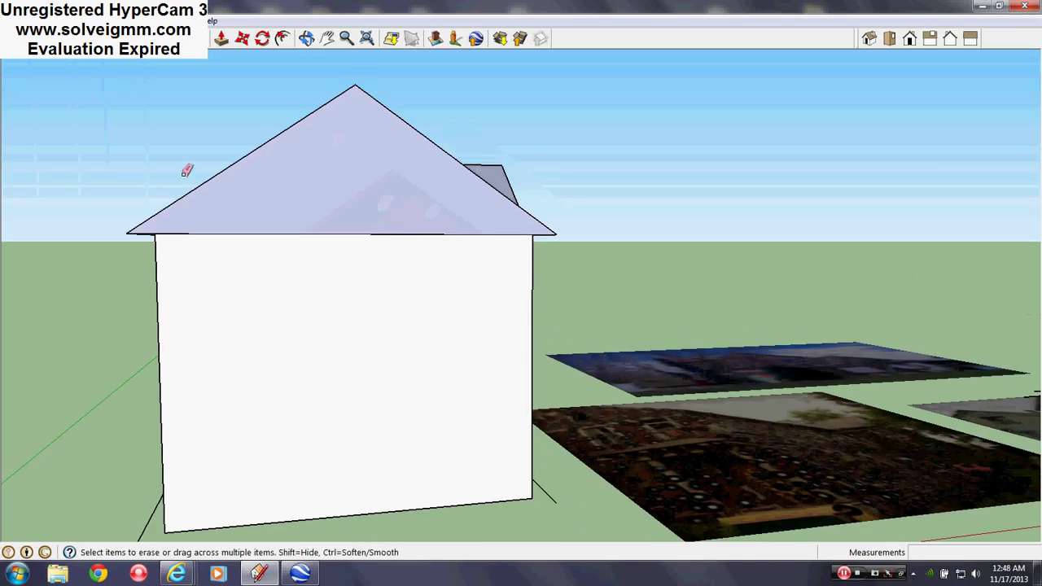
middle_drag(384, 124, 232, 209)
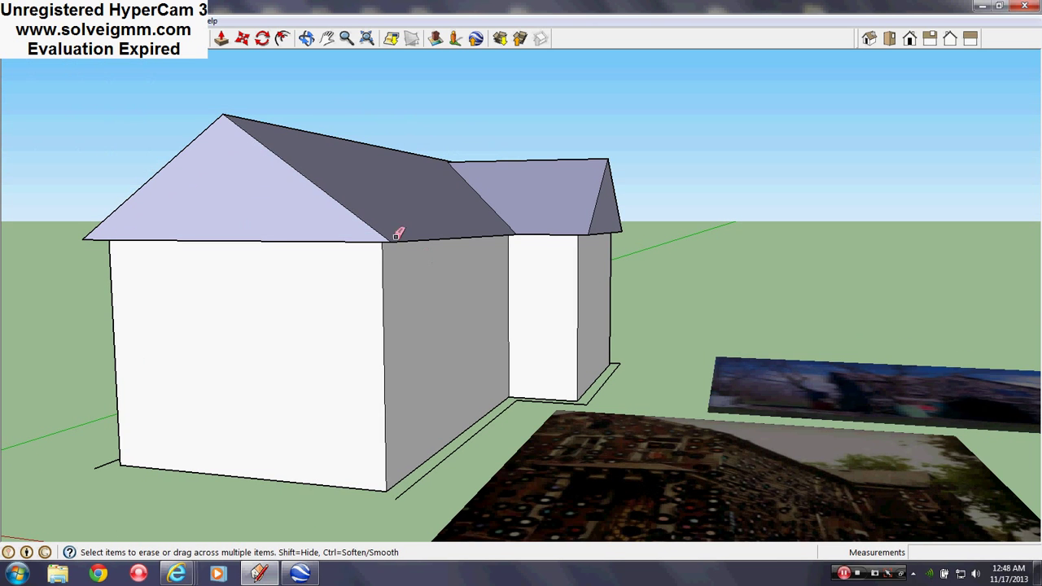
mouse_move(454, 271)
middle_down()
mouse_move(281, 249)
mouse_move(133, 293)
mouse_move(976, 462)
mouse_move(310, 319)
mouse_move(460, 393)
middle_up()
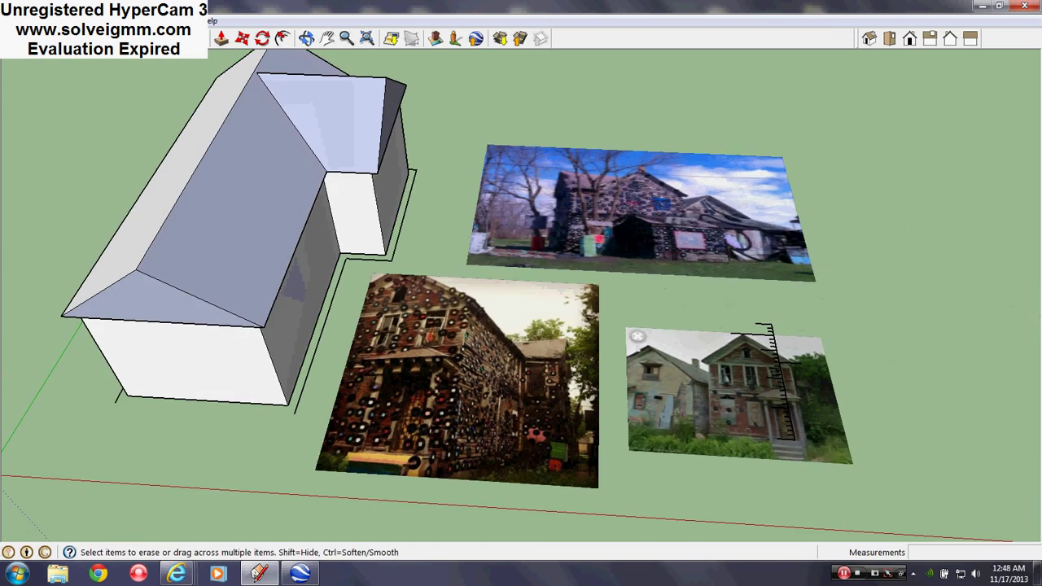
key(l)
mouse_move(288, 345)
middle_down()
mouse_move(362, 290)
mouse_move(356, 334)
mouse_move(474, 395)
mouse_move(17, 253)
middle_up()
shift+middle_drag(800, 426, 705, 384)
scroll(558, 395, up, 3)
- Make the front gable flush with the front wall using a 1' Push/Pull, and erase the seam between them
middle_drag(562, 423, 410, 164)
click(222, 38)
click(405, 203)
click(481, 332)
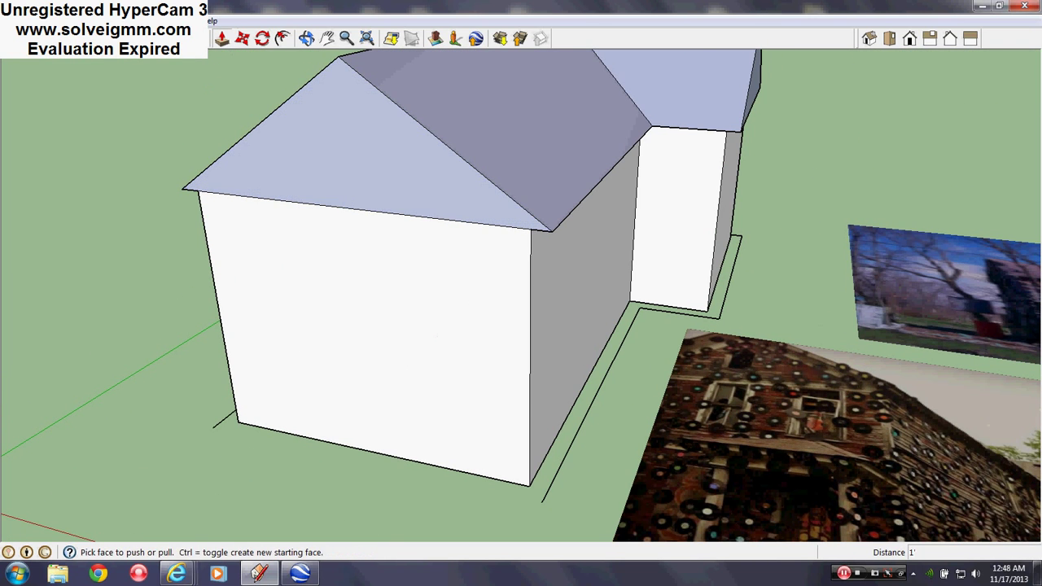
click(158, 38)
click(342, 209)
- Examine the front photo's ruler for the height of the trim band between the two floors
middle_drag(393, 246, 455, 318)
scroll(455, 317, down, 2)
mouse_move(455, 317)
shift+middle_down()
mouse_move(386, 317)
mouse_move(111, 272)
shift+middle_up()
scroll(111, 272, down, 1)
scroll(563, 333, up, 3)
scroll(698, 386, up, 3)
middle_drag(699, 386, 654, 344)
scroll(653, 344, up, 5)
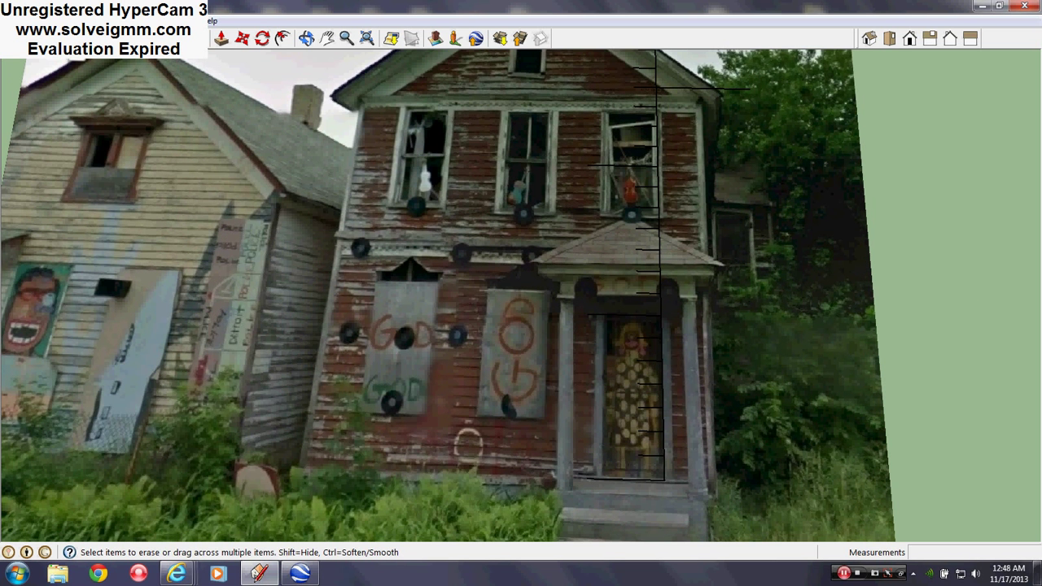
key(l)
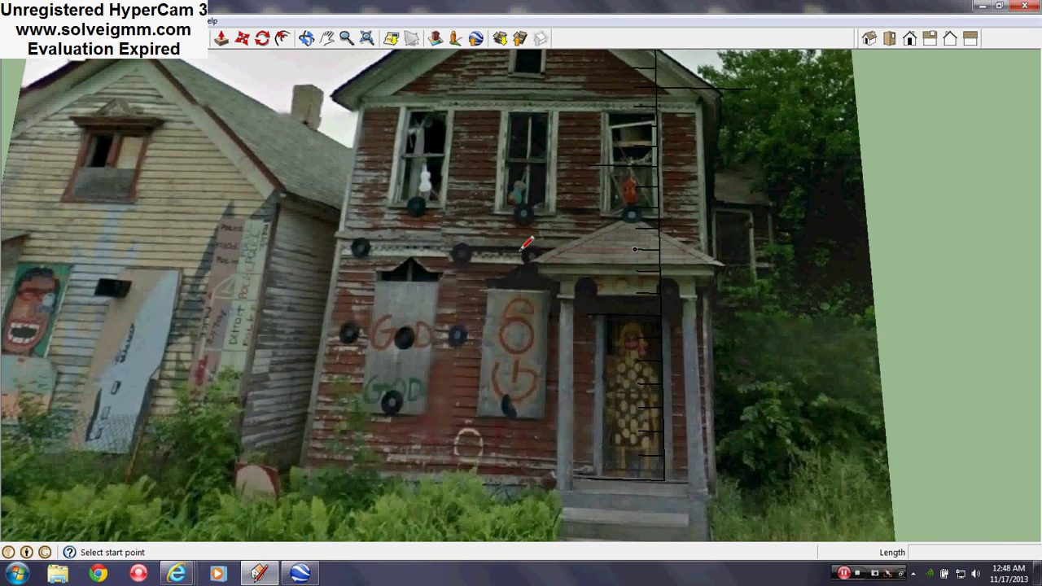
- Copy the front wall's bottom edge 10' up the face to mark the floor division
scroll(611, 377, down, 4)
middle_drag(611, 378, 497, 339)
scroll(681, 351, up, 1)
scroll(497, 339, up, 1)
click(241, 39)
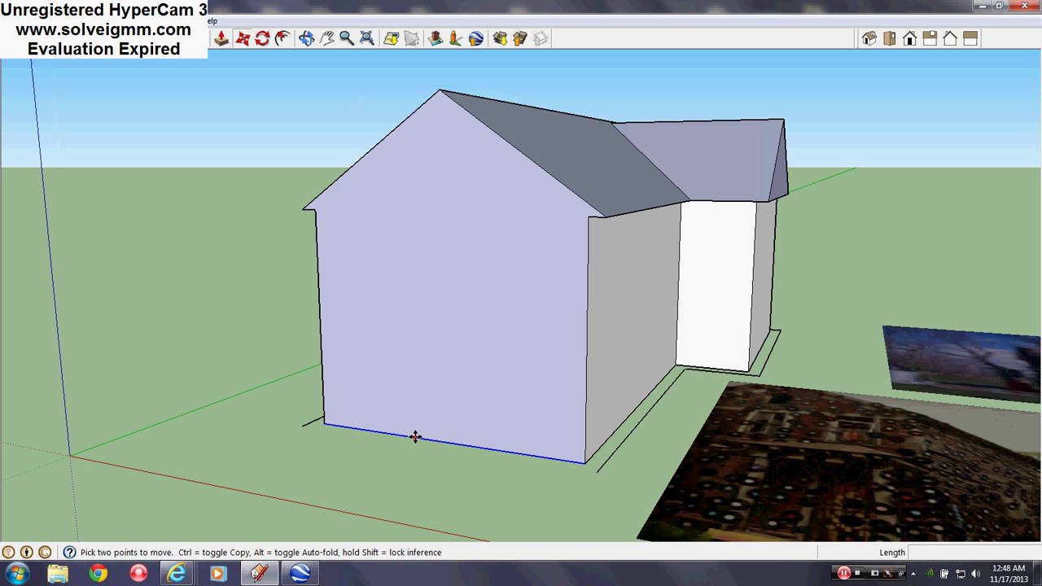
click(415, 437)
key(ctrl)
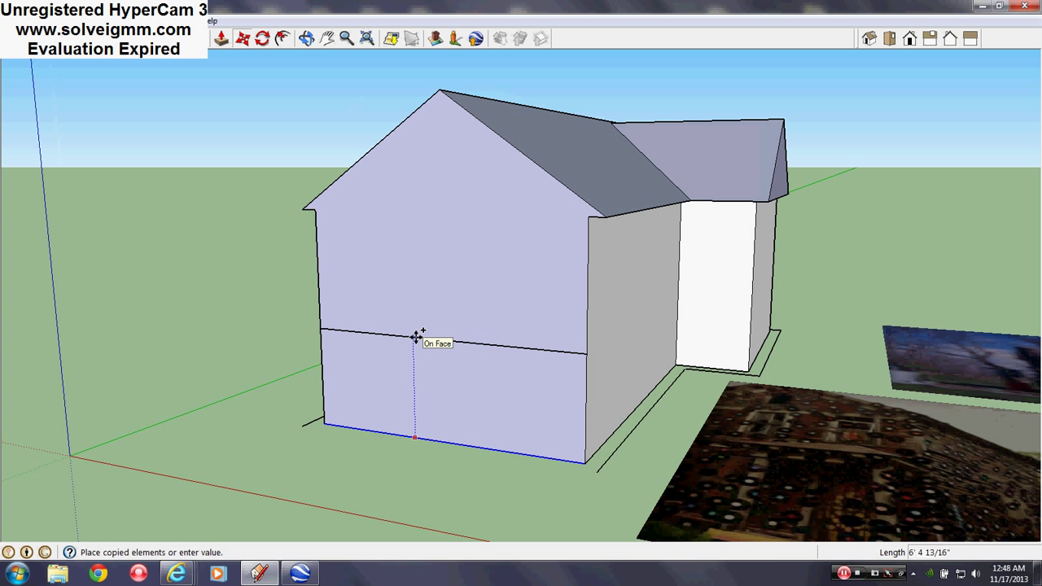
key(Return)
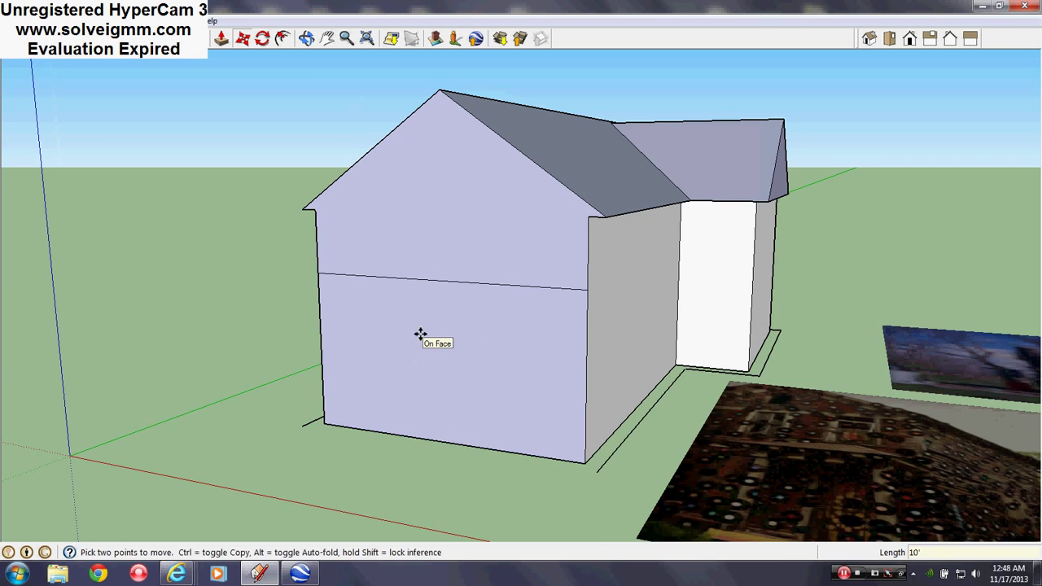
- Examine the porch roof and upper windows against the ruler in the front photo and return to the house
middle_drag(434, 328, 504, 404)
scroll(706, 442, down, 3)
scroll(459, 484, up, 2)
scroll(472, 456, up, 2)
middle_drag(472, 455, 502, 398)
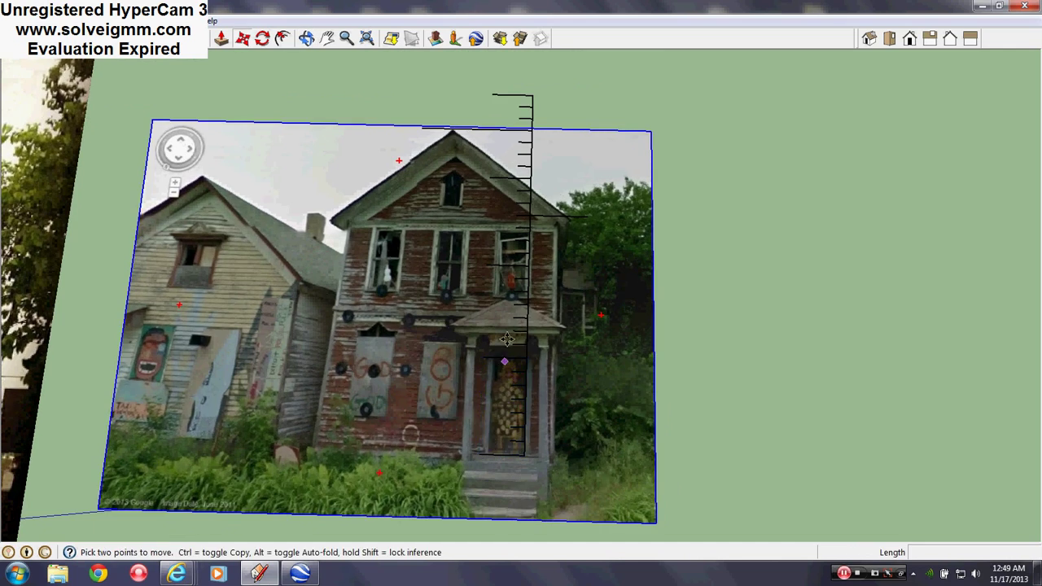
scroll(509, 329, up, 3)
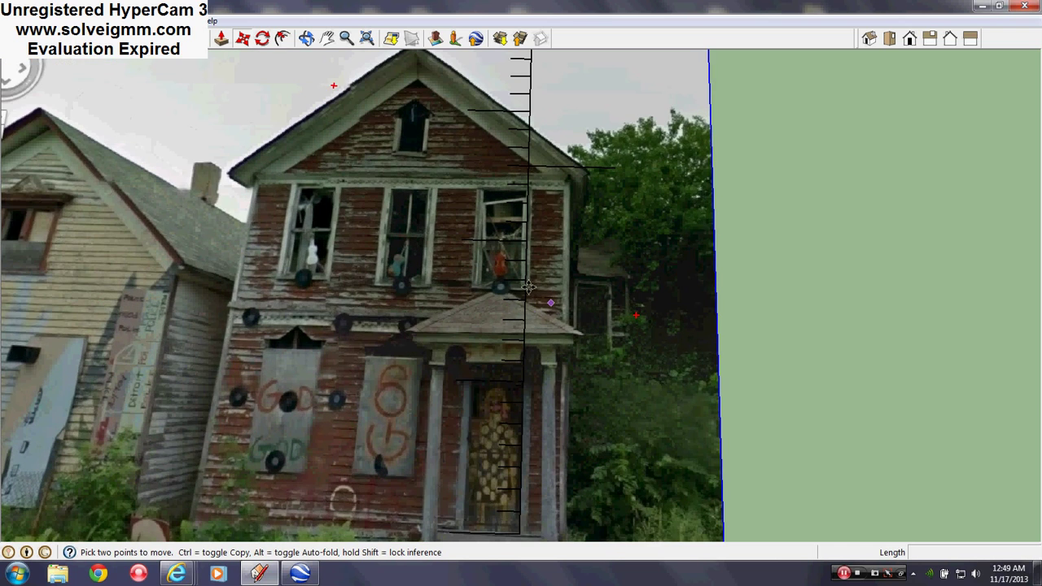
key(l)
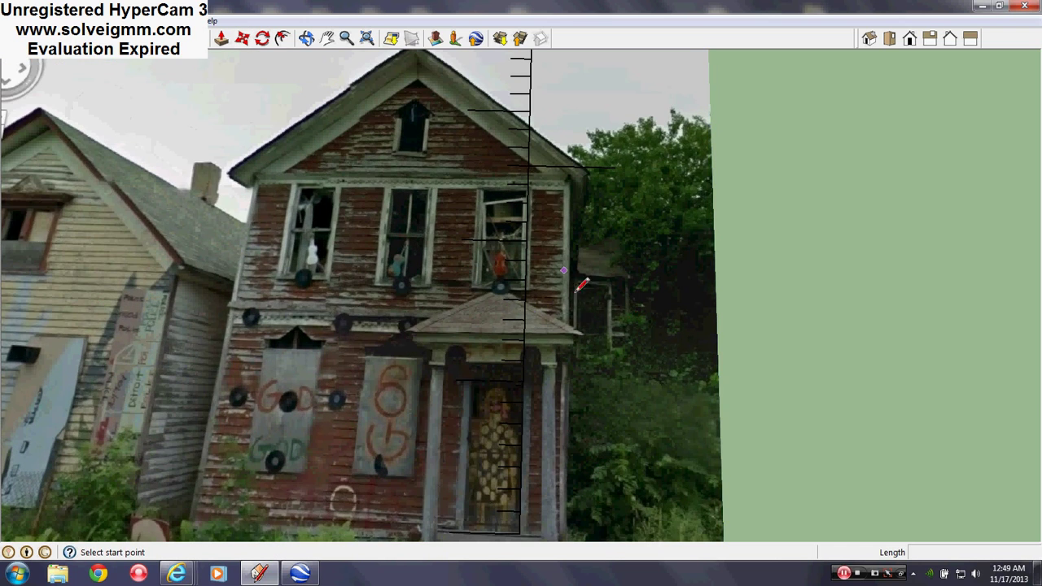
scroll(589, 315, down, 5)
mouse_move(589, 316)
middle_down()
mouse_move(600, 157)
mouse_move(470, 333)
mouse_move(476, 225)
mouse_move(492, 209)
middle_up()
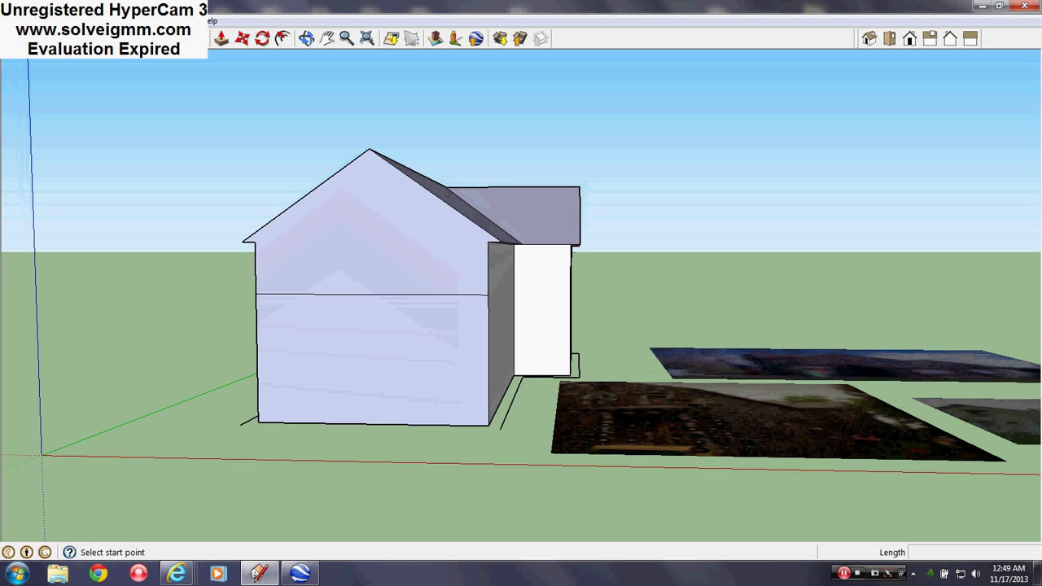
- Raise the whole roof about 1' 8" straight up along the blue axis, stretching the walls with it
key(space)
drag(220, 274, 735, 112)
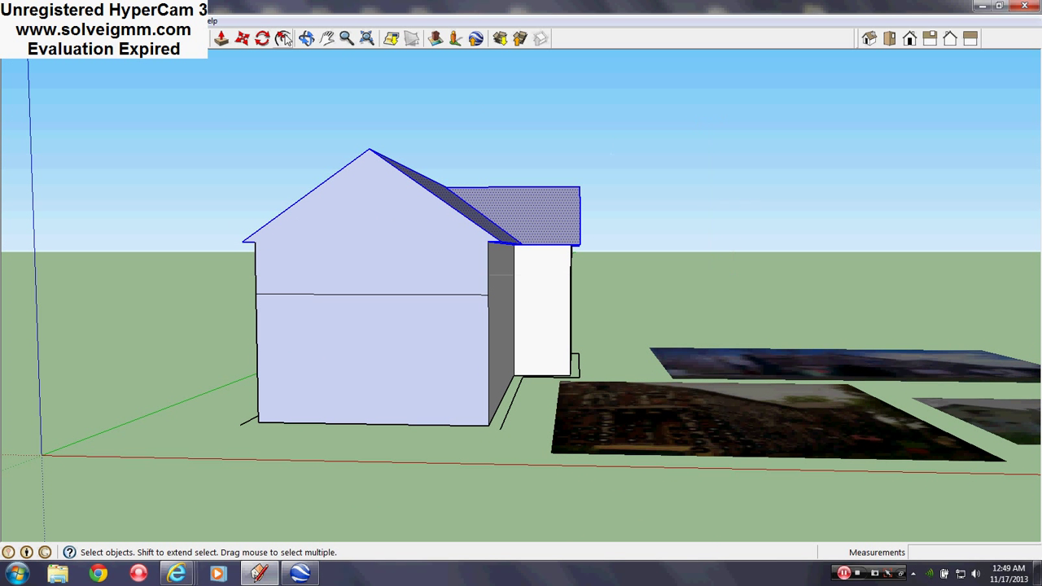
click(241, 38)
click(375, 255)
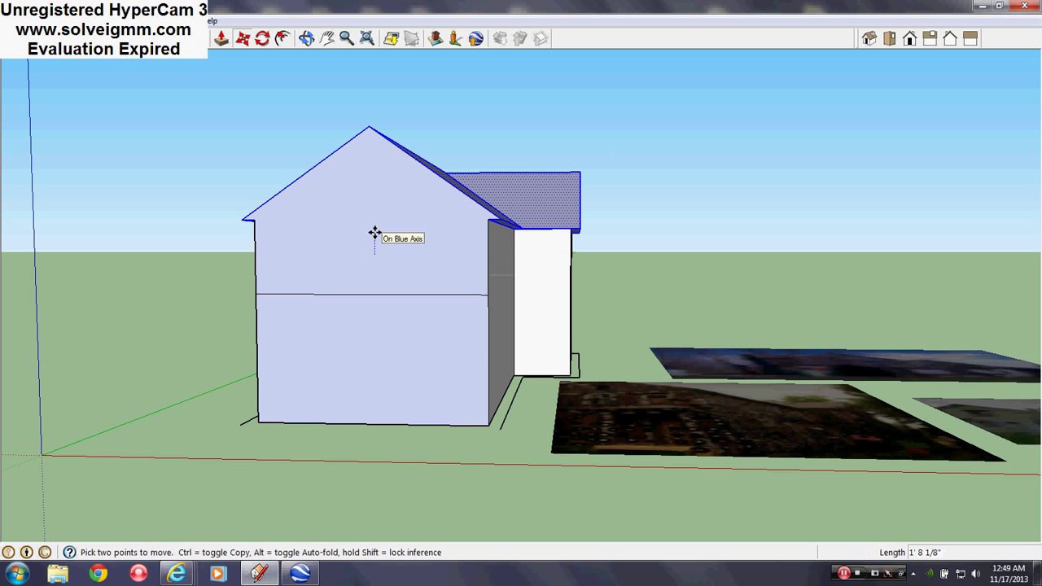
click(374, 233)
- Examine the front photo's ruler for the height of the eaves and of the tops of the upper windows
middle_drag(595, 230, 542, 341)
key(t)
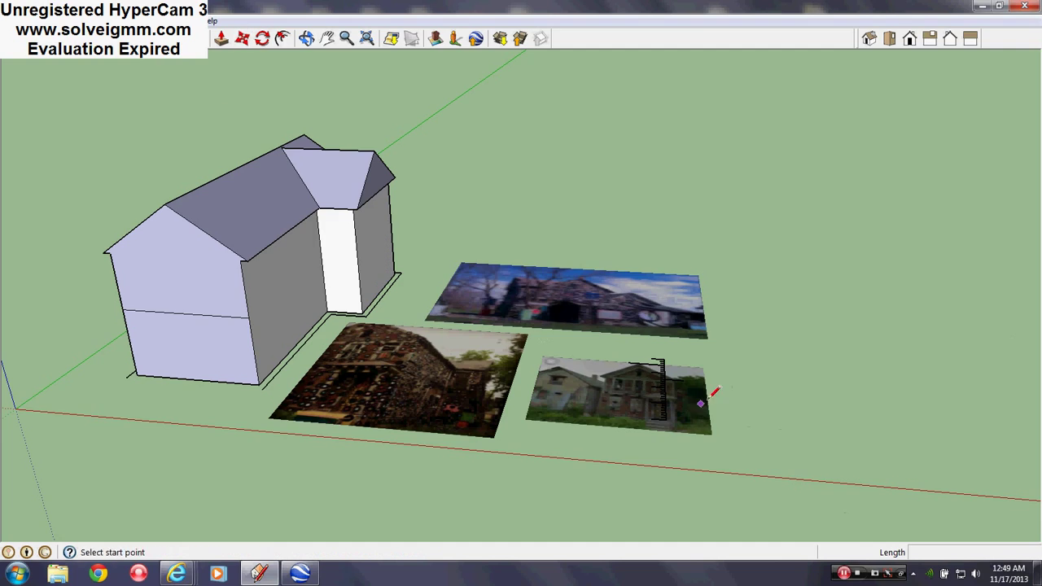
scroll(717, 386, up, 5)
scroll(647, 497, down, 3)
shift+middle_drag(341, 423, 732, 420)
middle_drag(643, 419, 244, 374)
middle_drag(751, 448, 621, 405)
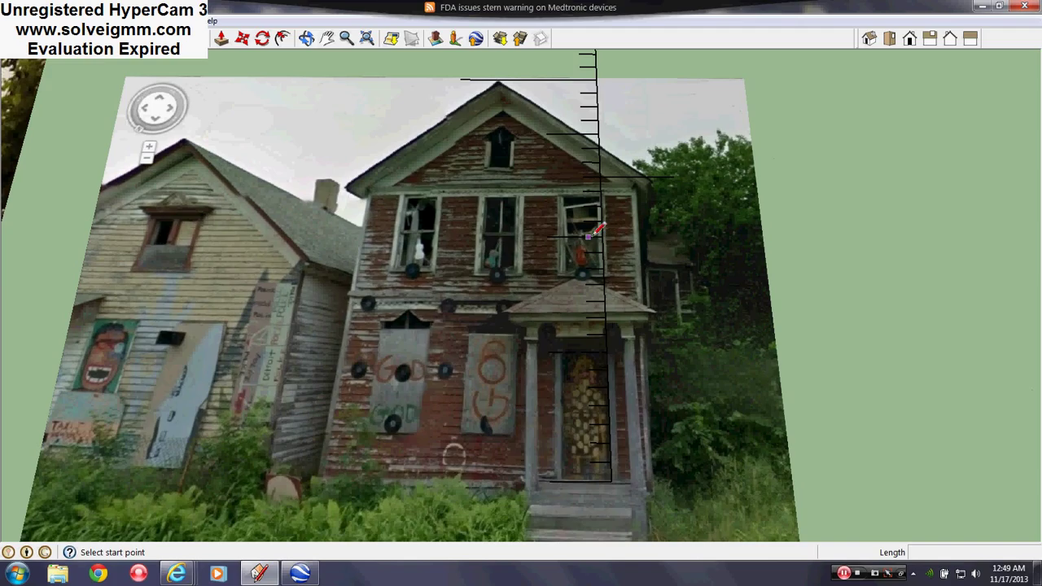
scroll(604, 233, down, 5)
middle_drag(604, 234, 634, 135)
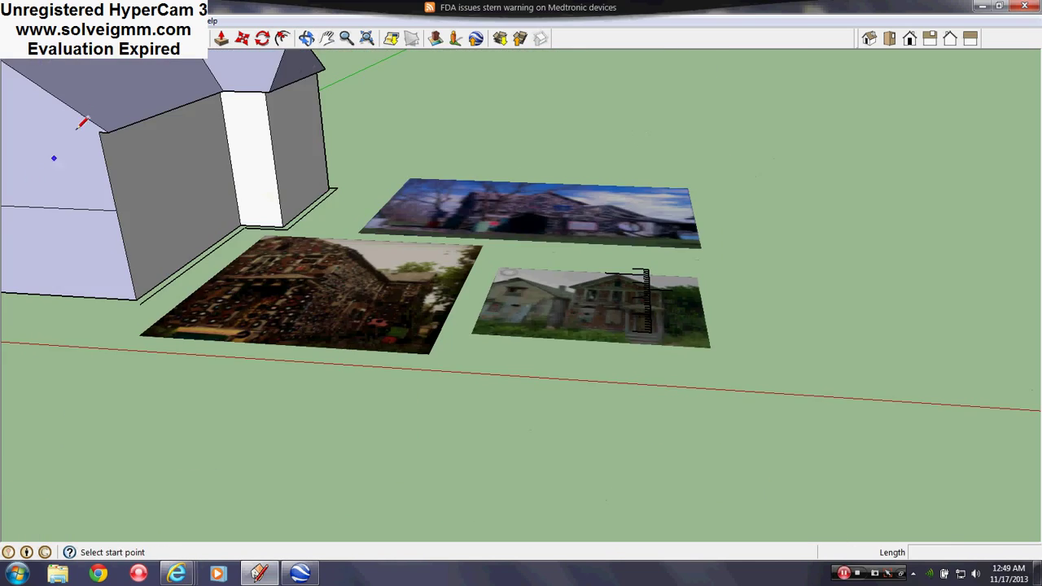
middle_drag(635, 324, 651, 342)
scroll(651, 342, up, 5)
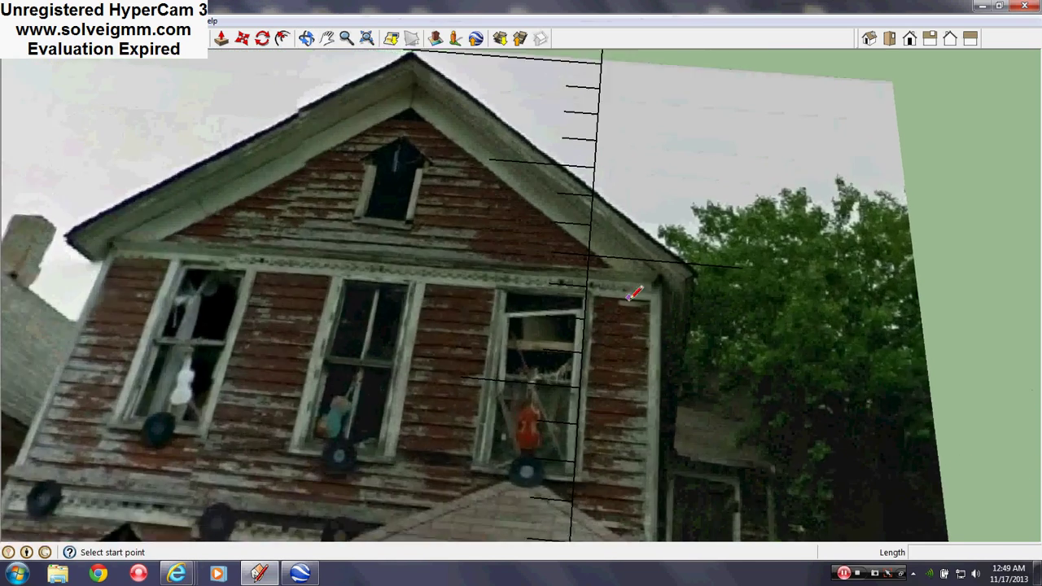
scroll(633, 371, down, 1)
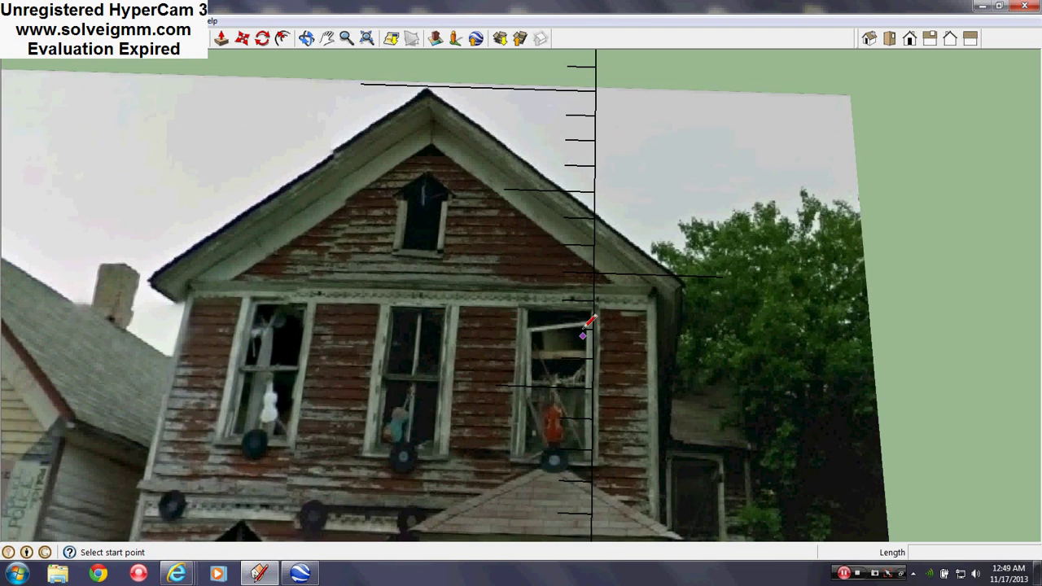
- Select the whole roof again and lower it straight down along the blue axis
scroll(826, 446, down, 5)
middle_drag(825, 446, 998, 386)
middle_drag(523, 418, 454, 380)
scroll(454, 351, down, 1)
key(space)
drag(167, 278, 772, 88)
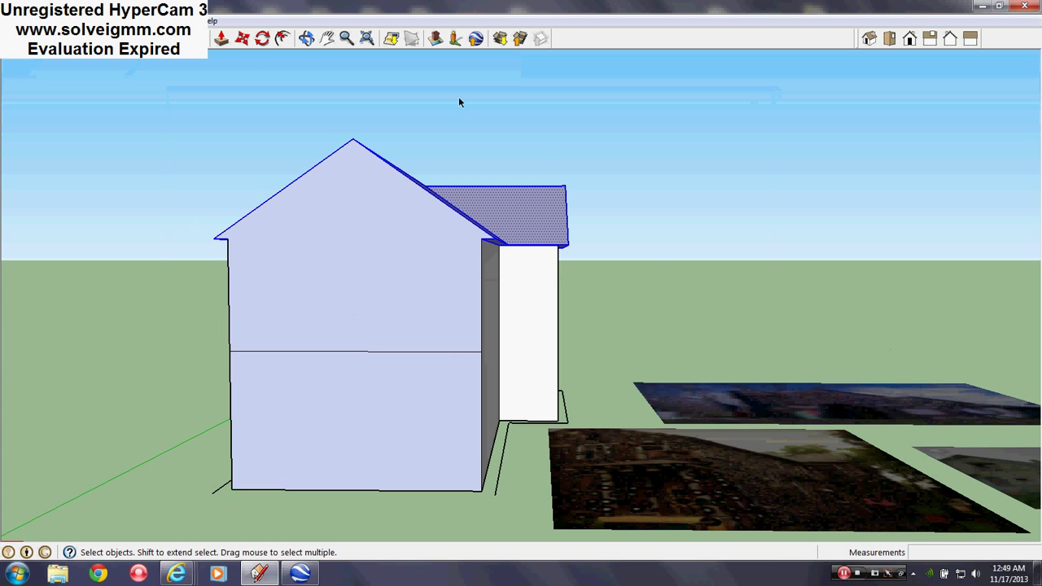
click(242, 39)
click(365, 159)
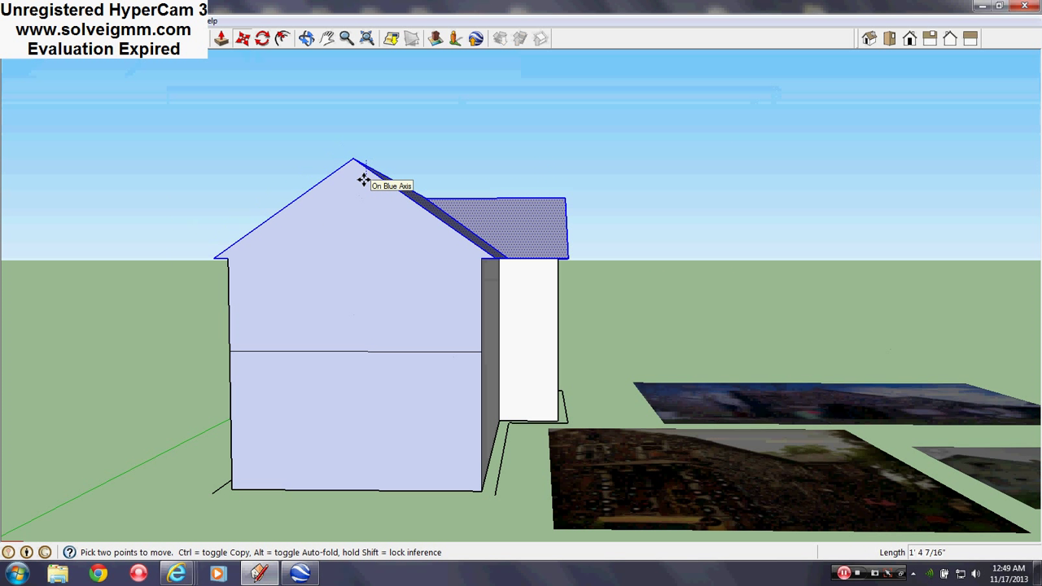
key(Return)
- Draw three horizontal lines across the front photo's facade from the ruler's marks around the trim band between the floors
middle_drag(363, 179, 474, 160)
scroll(367, 268, down, 3)
key(ctrl+t)
middle_drag(461, 290, 477, 433)
key(l)
scroll(658, 396, up, 6)
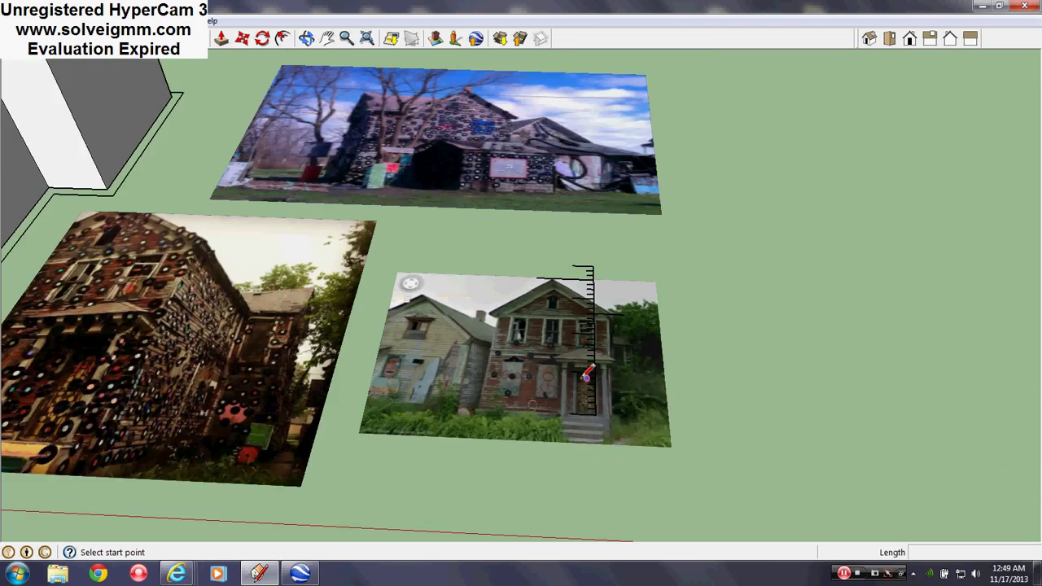
middle_drag(586, 372, 572, 493)
scroll(562, 391, up, 1)
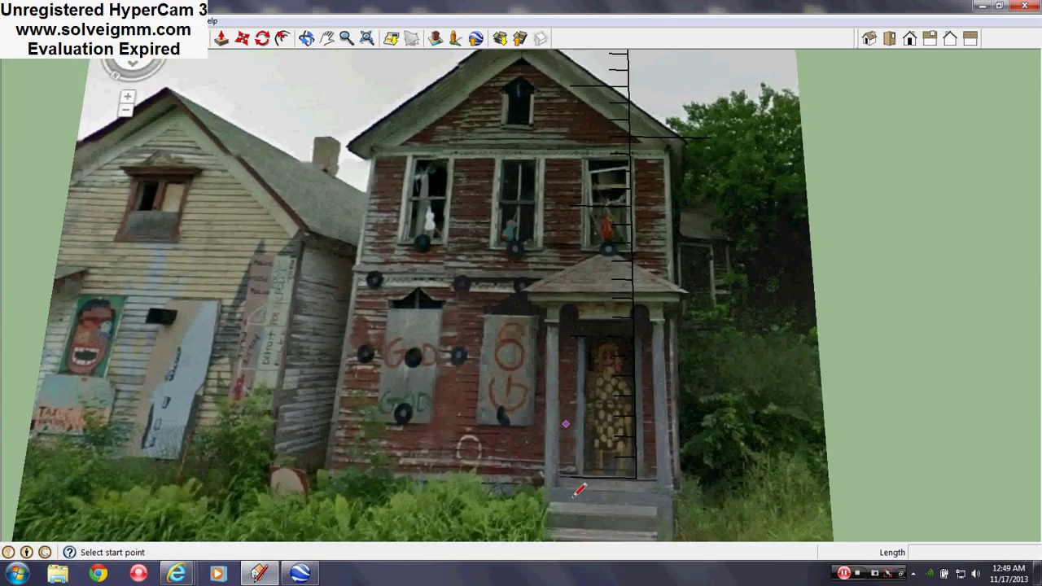
scroll(604, 460, down, 1)
scroll(626, 348, up, 3)
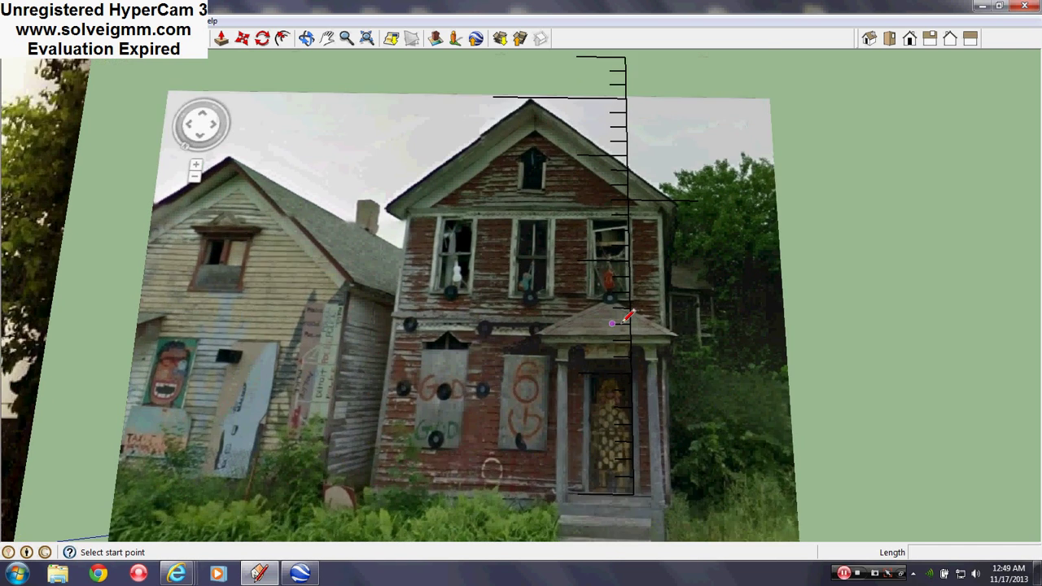
click(618, 354)
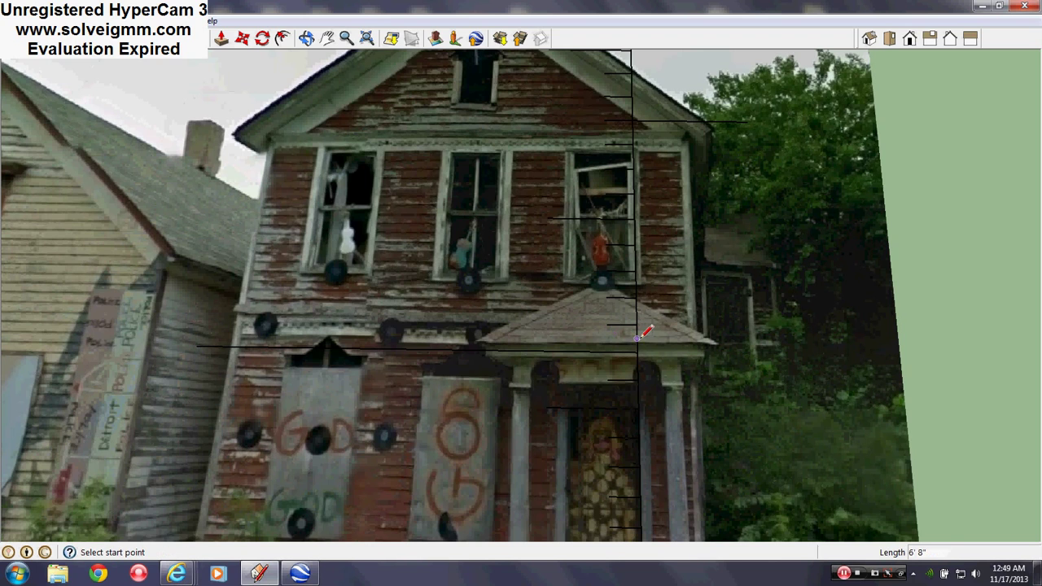
click(211, 333)
key(Escape)
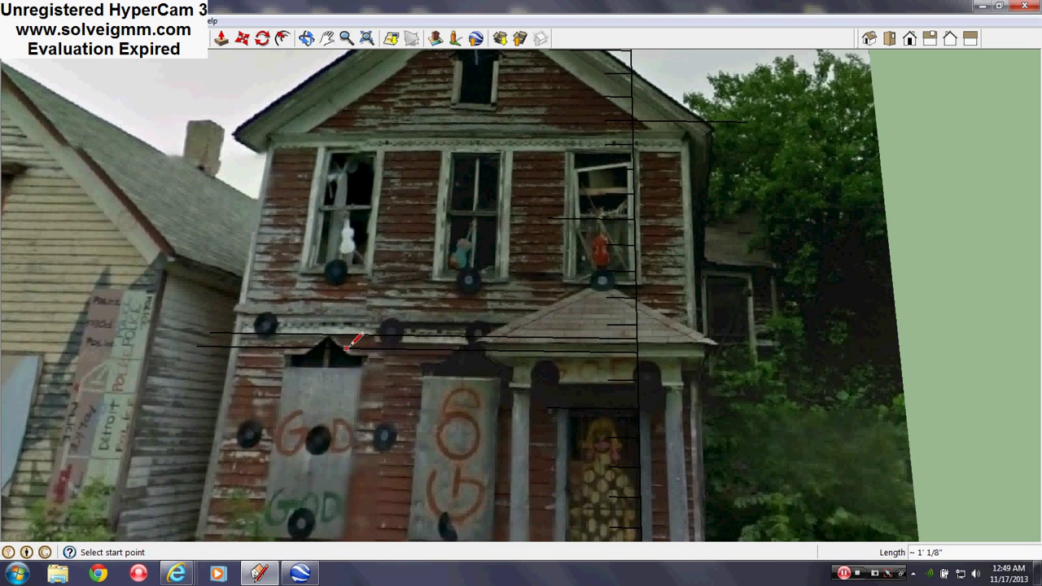
click(607, 323)
click(211, 320)
key(Escape)
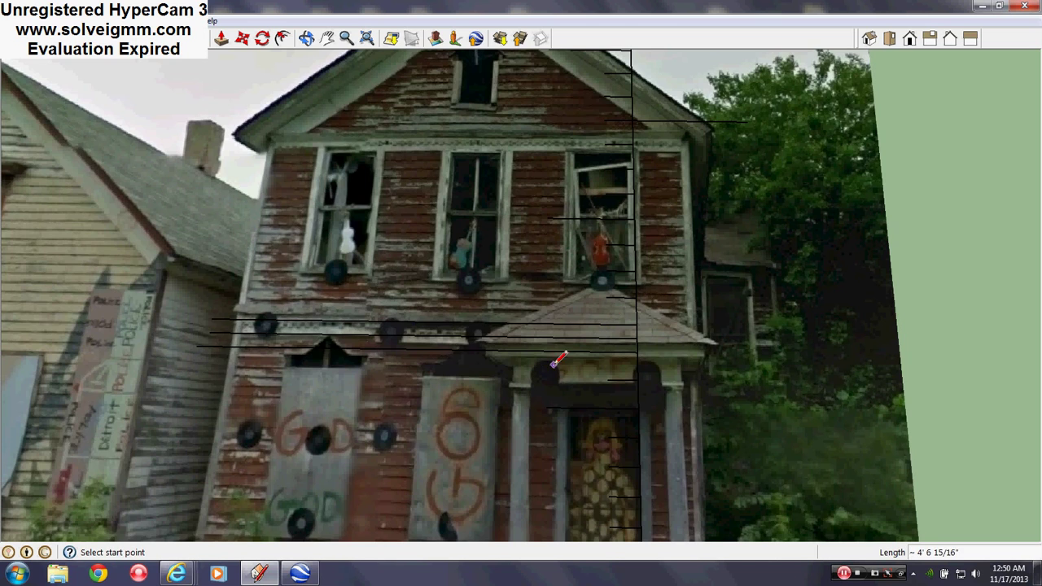
- Copy the floor-division edge 9" down the front wall to outline the trim band
scroll(429, 329, up, 3)
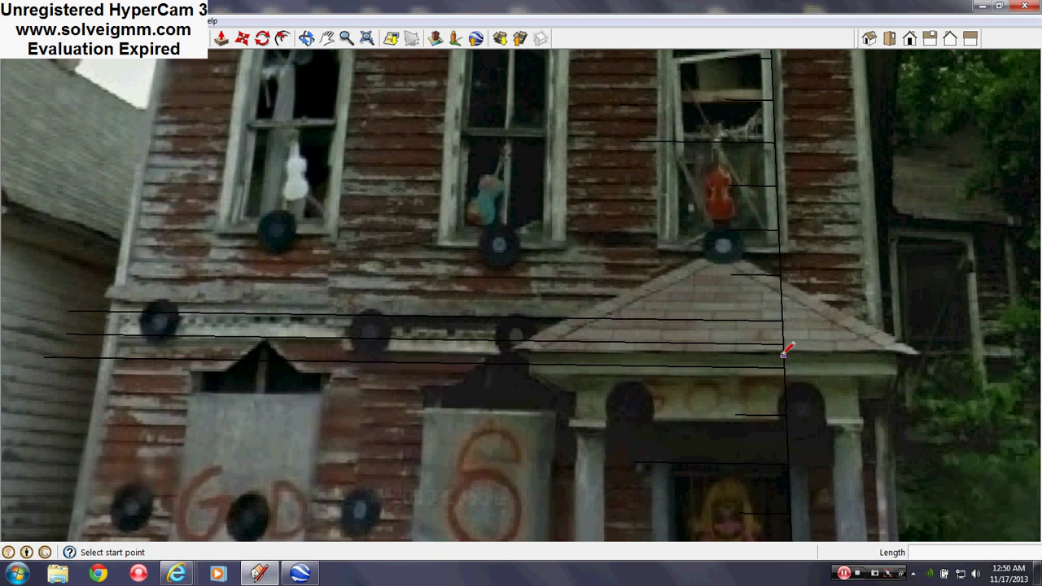
middle_drag(785, 352, 381, 107)
click(241, 39)
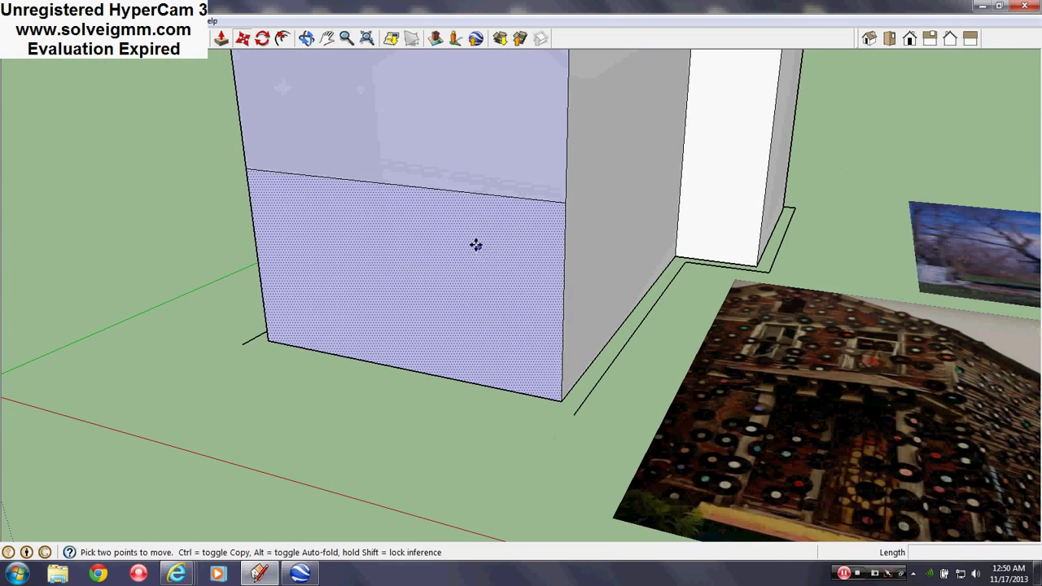
click(435, 189)
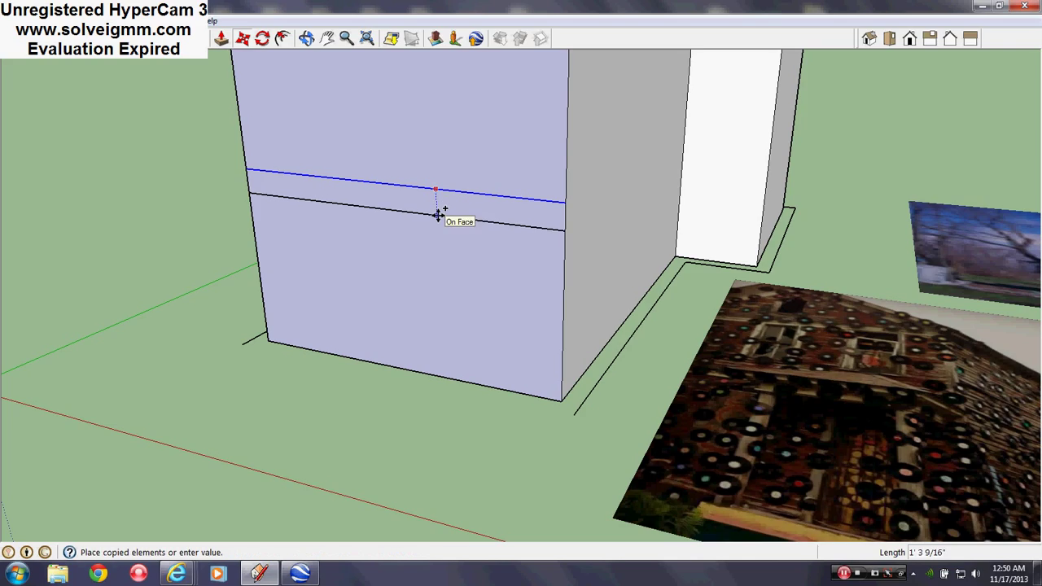
text(9)
key(Return)
- Examine the trim band beneath the gable and the upper windows against the ruler in the front photo
scroll(532, 321, down, 4)
shift+middle_drag(777, 366, 526, 301)
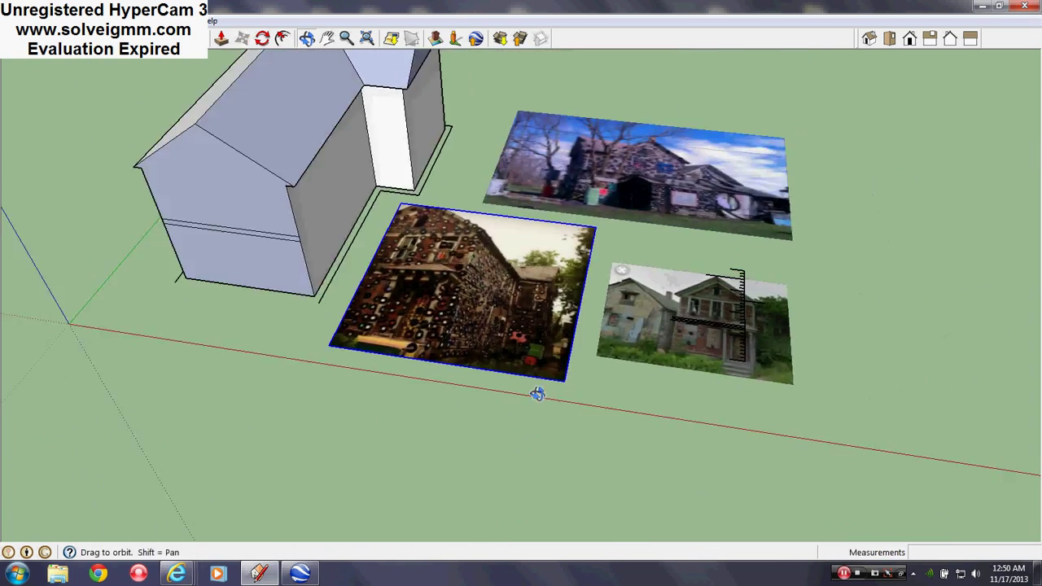
middle_drag(767, 280, 777, 345)
scroll(776, 334, up, 6)
scroll(698, 301, up, 2)
middle_drag(698, 301, 609, 309)
scroll(610, 310, down, 3)
scroll(609, 310, up, 3)
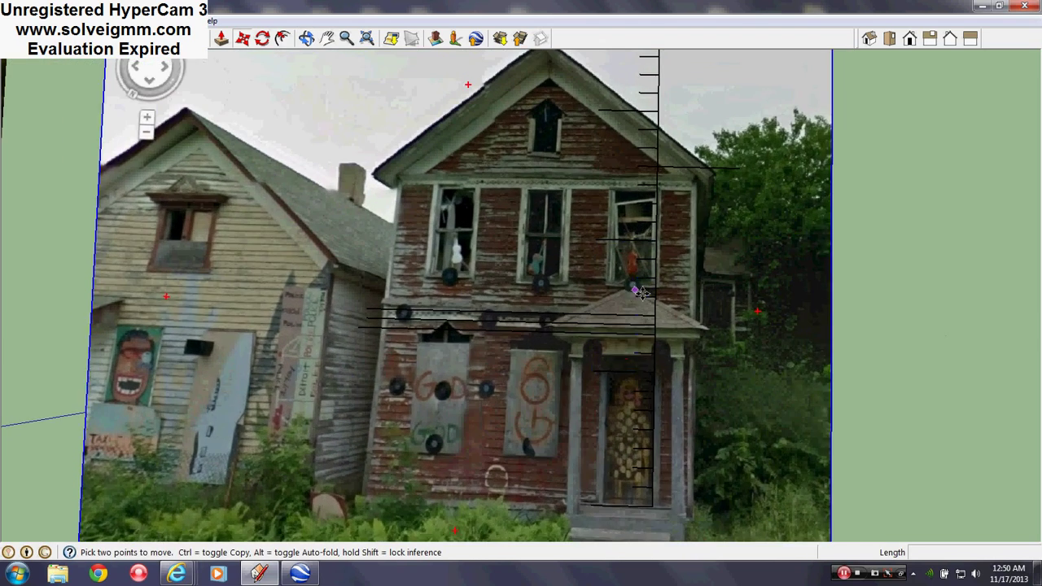
scroll(651, 221, up, 3)
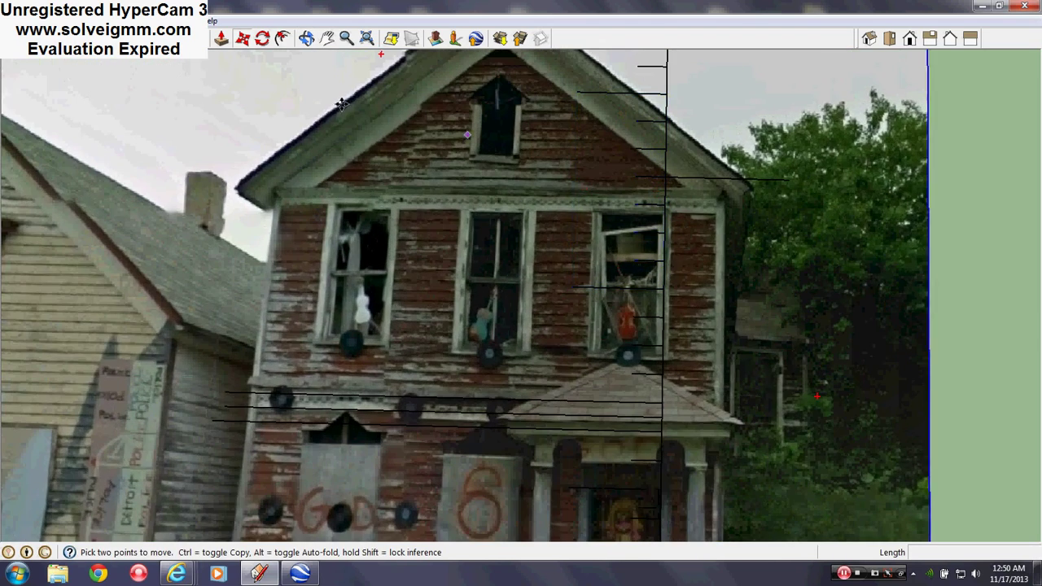
key(l)
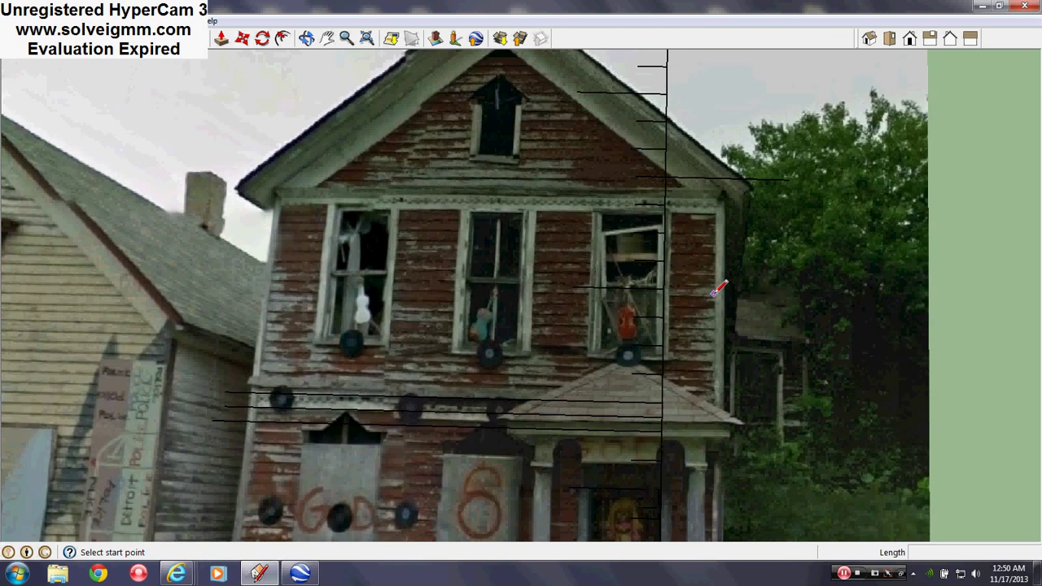
scroll(721, 290, down, 2)
shift+middle_drag(721, 291, 661, 272)
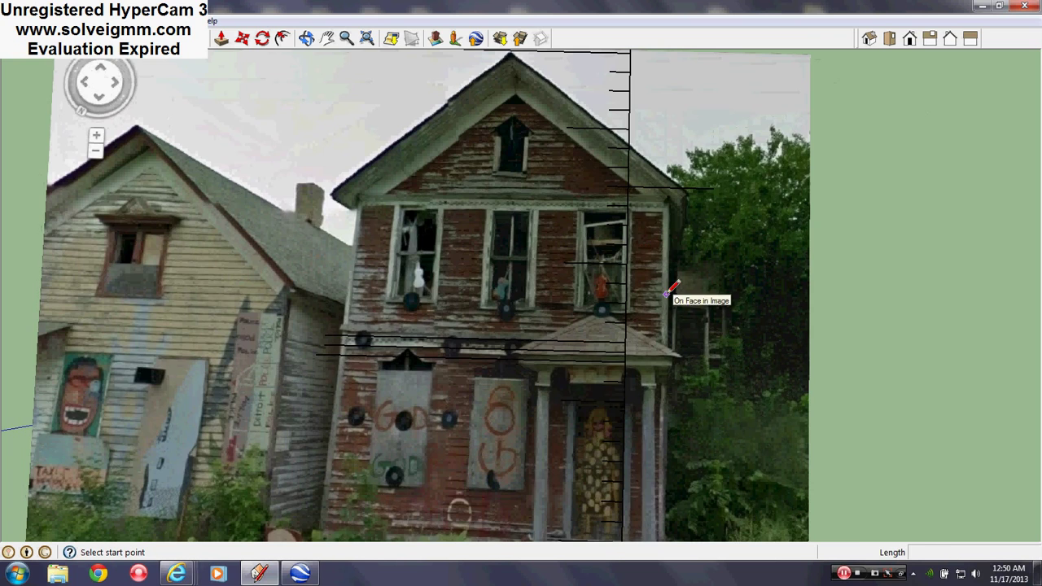
- Copy the front wall's bottom edge up the face to just below the eaves for the upper trim band
scroll(482, 323, down, 3)
mouse_move(358, 336)
shift+middle_down()
mouse_move(523, 314)
mouse_move(433, 316)
mouse_move(549, 326)
mouse_move(684, 293)
mouse_move(667, 240)
mouse_move(501, 330)
mouse_move(366, 163)
shift+middle_up()
click(241, 38)
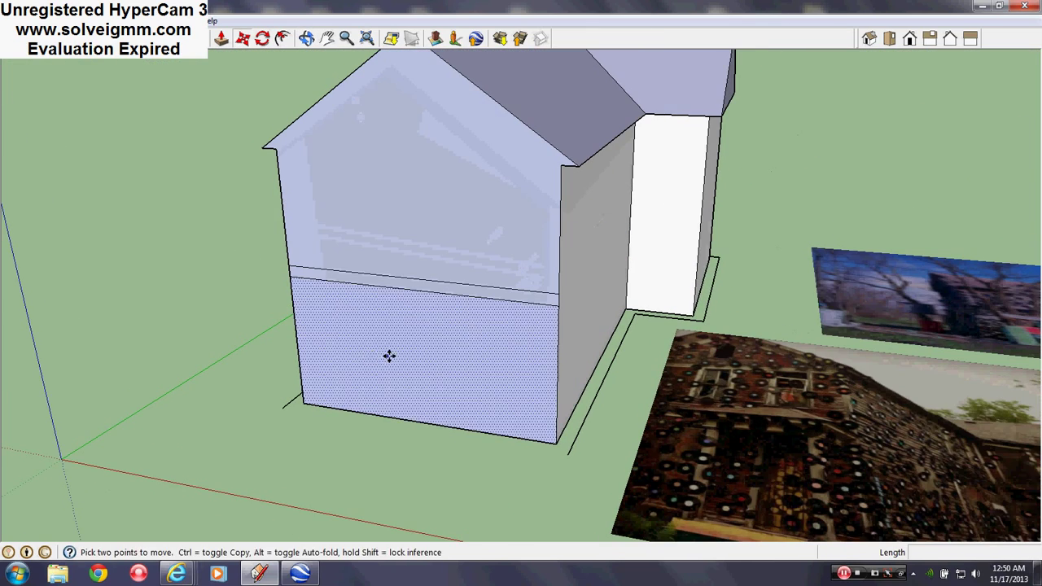
ctrl+click(406, 420)
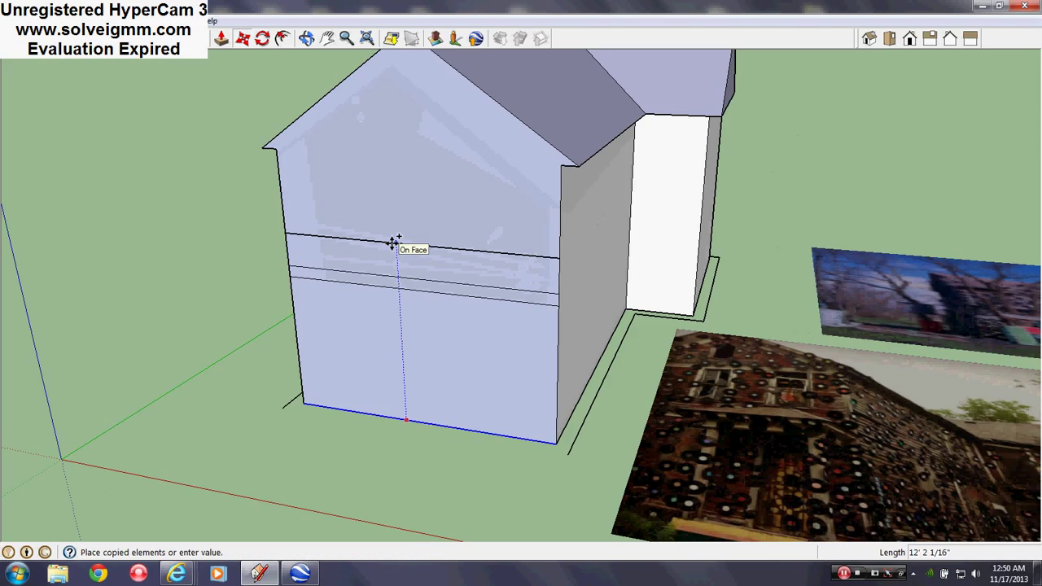
key(Return)
middle_drag(432, 214, 426, 188)
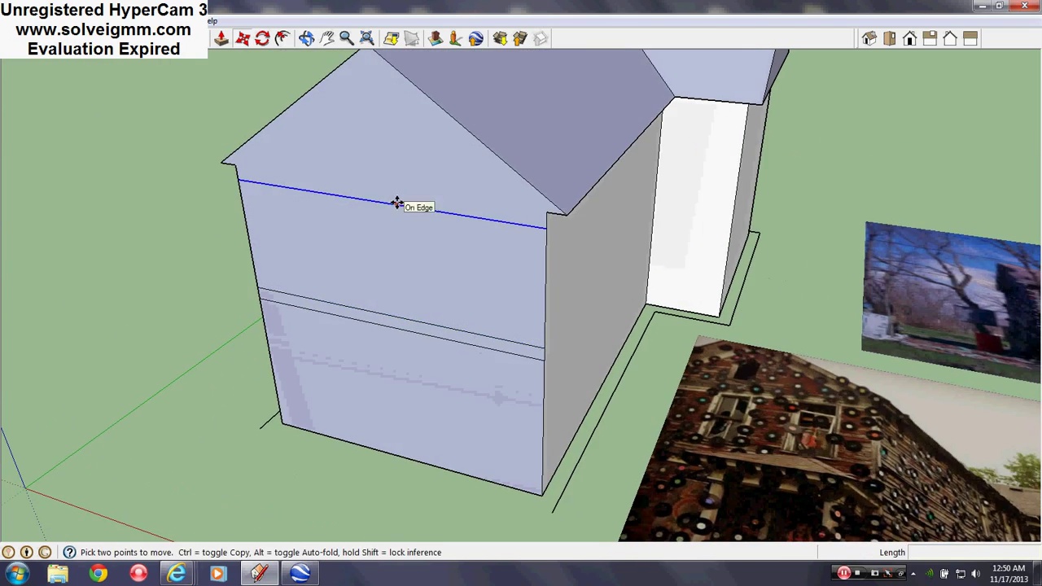
- Copy the new edge below the eaves 9" upward to complete the upper trim band
click(396, 205)
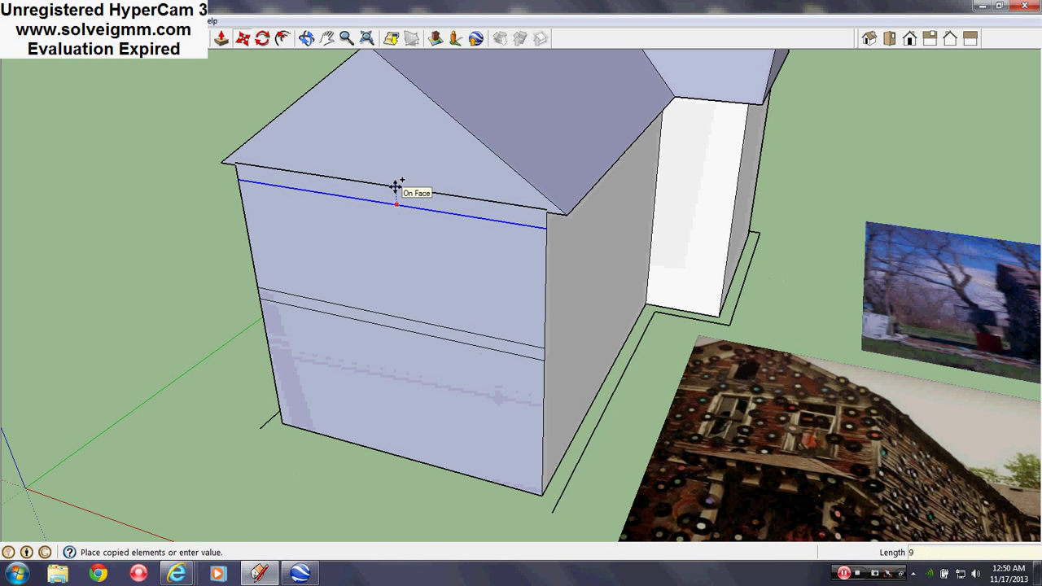
text(9)
key(Return)
- Draw a horizontal line about 8' long across the front photo from the ruler along the tops of the boarded lower windows
middle_drag(356, 88, 390, 293)
key(l)
middle_drag(716, 252, 651, 285)
scroll(577, 345, up, 5)
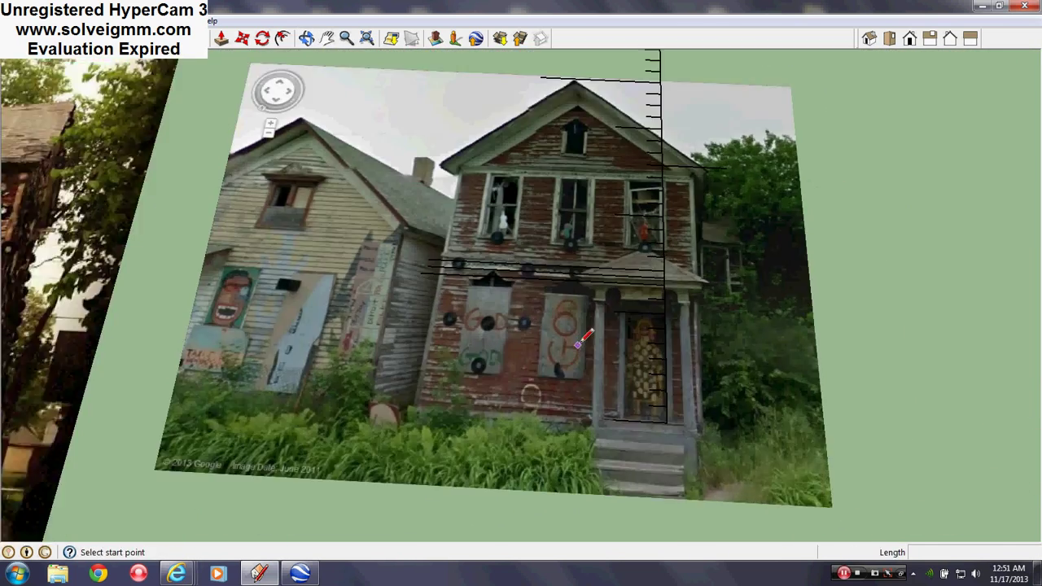
scroll(619, 326, up, 5)
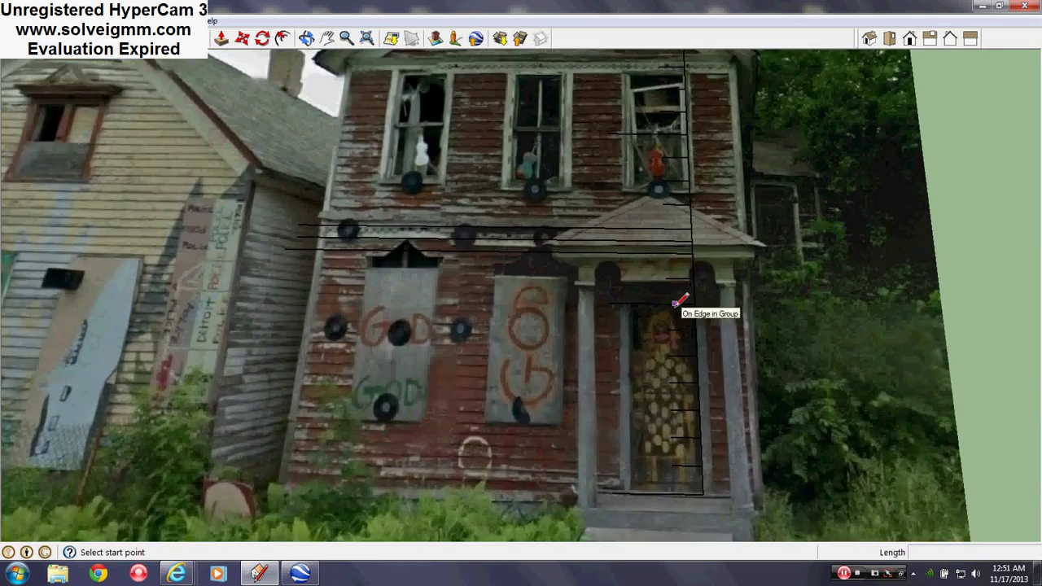
mouse_move(633, 322)
shift+middle_down()
mouse_move(770, 356)
mouse_move(540, 327)
shift+middle_up()
scroll(794, 358, down, 2)
scroll(456, 305, up, 2)
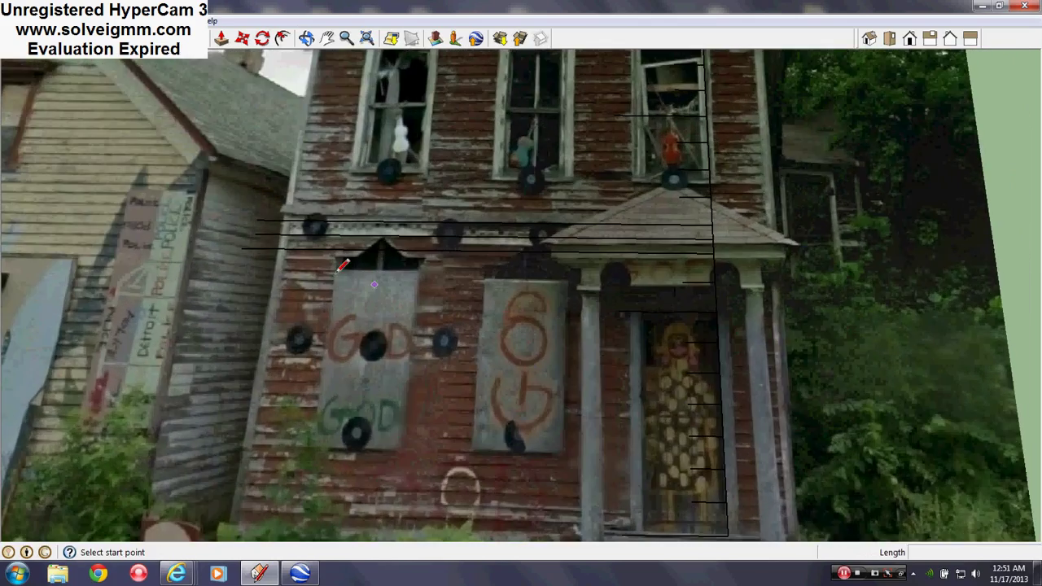
shift+middle_drag(658, 347, 616, 349)
click(633, 268)
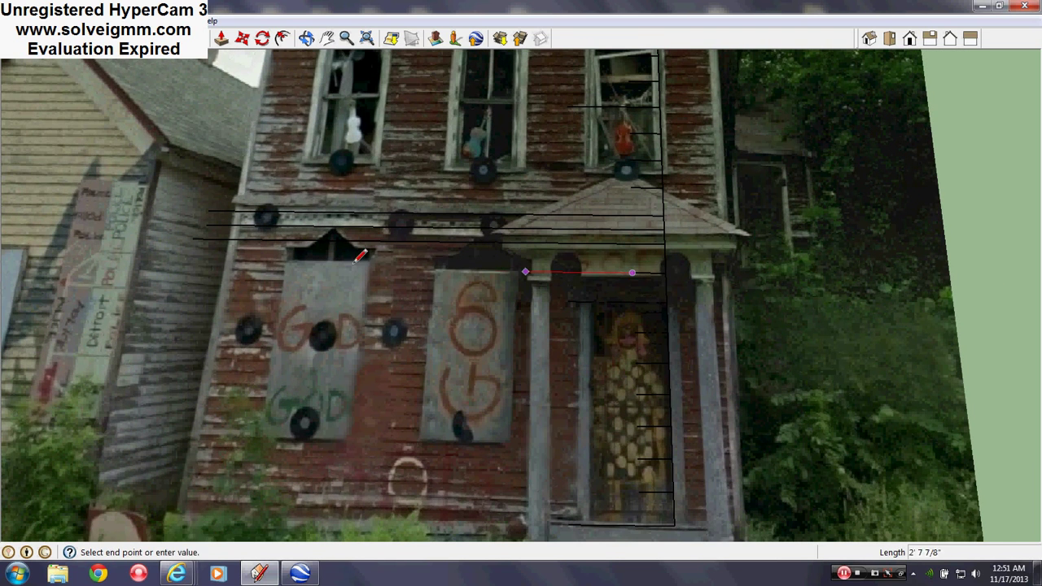
click(651, 269)
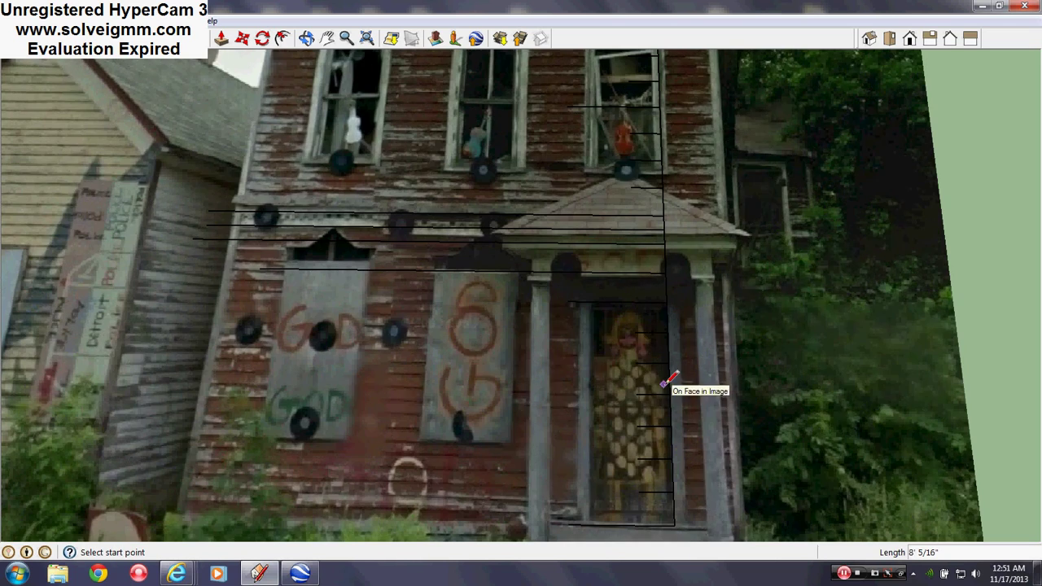
- Copy the front wall's bottom edge up the face, below the trim band, to mark the tops of the lower windows
scroll(669, 379, down, 6)
shift+middle_drag(259, 254, 485, 349)
scroll(530, 275, up, 1)
right_click(467, 395)
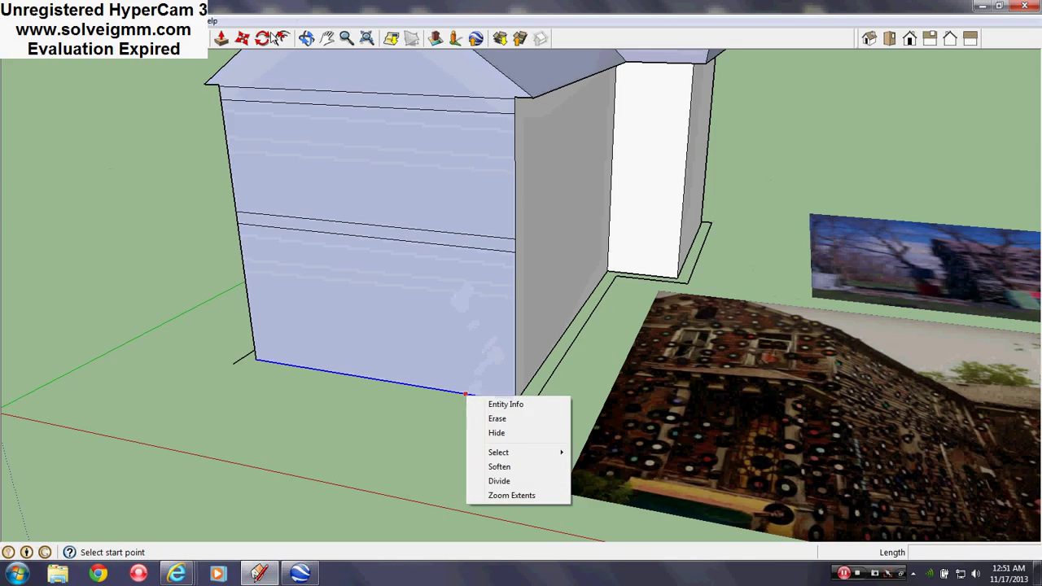
click(242, 40)
key(ctrl)
click(432, 388)
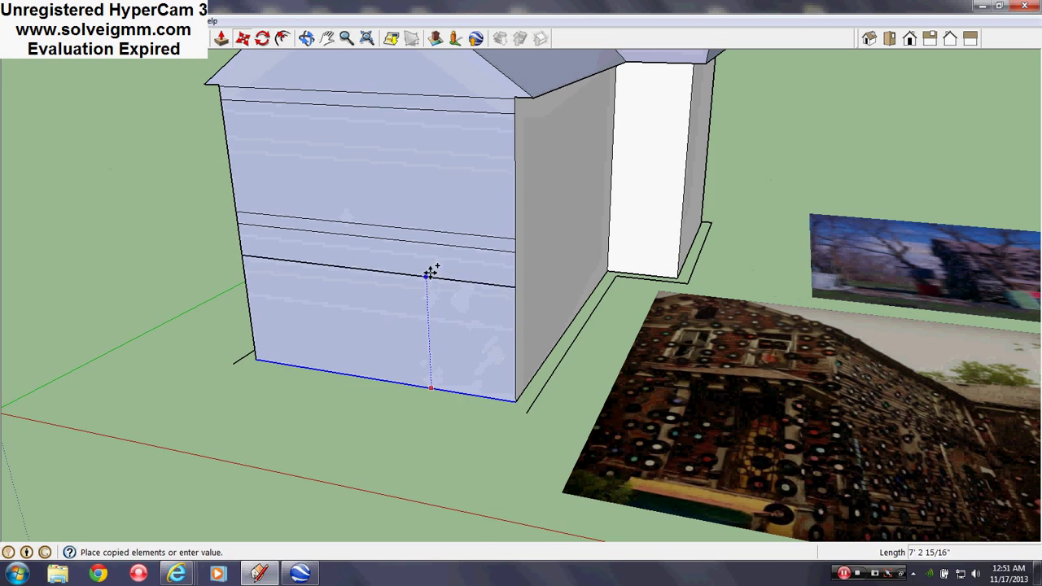
key(Return)
- Draw a horizontal line about 3' 9" long across the front photo from the ruler along the bottoms of the boarded lower windows
scroll(432, 272, down, 3)
middle_drag(432, 272, 440, 350)
scroll(733, 346, up, 3)
shift+middle_drag(635, 394, 622, 445)
key(m)
scroll(623, 440, up, 5)
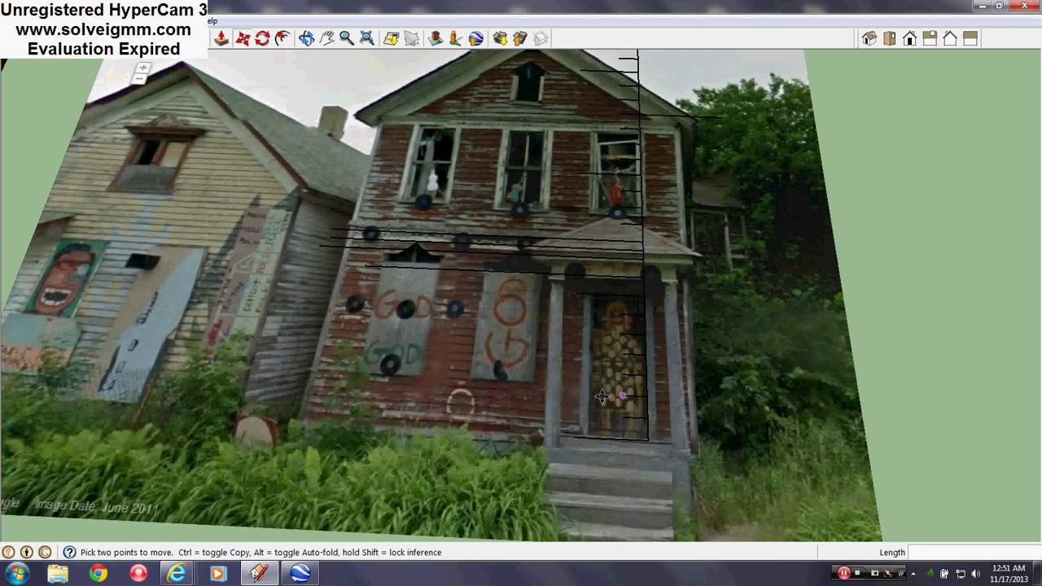
key(l)
scroll(651, 378, up, 2)
click(656, 375)
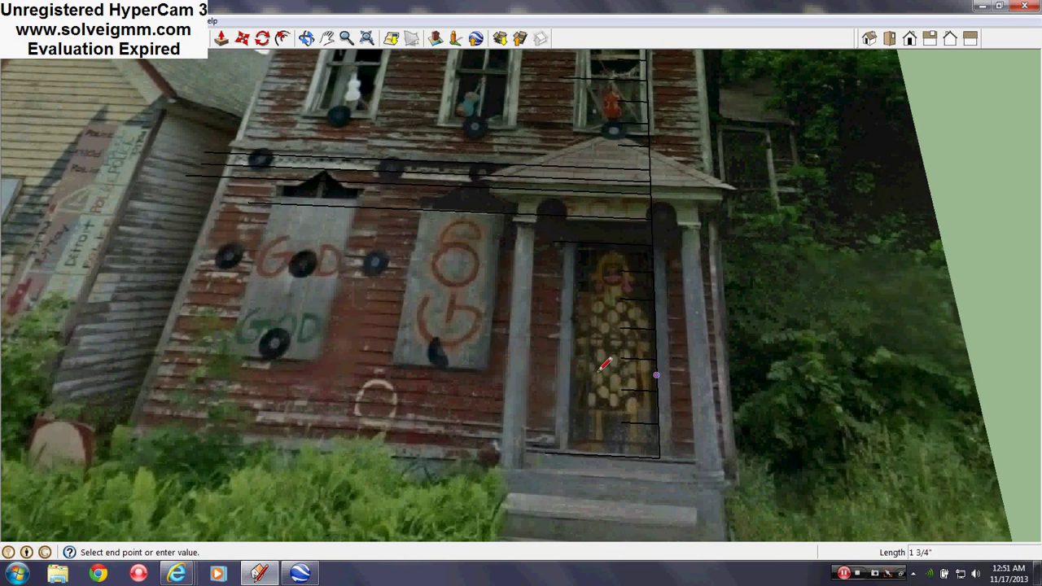
click(252, 360)
key(Escape)
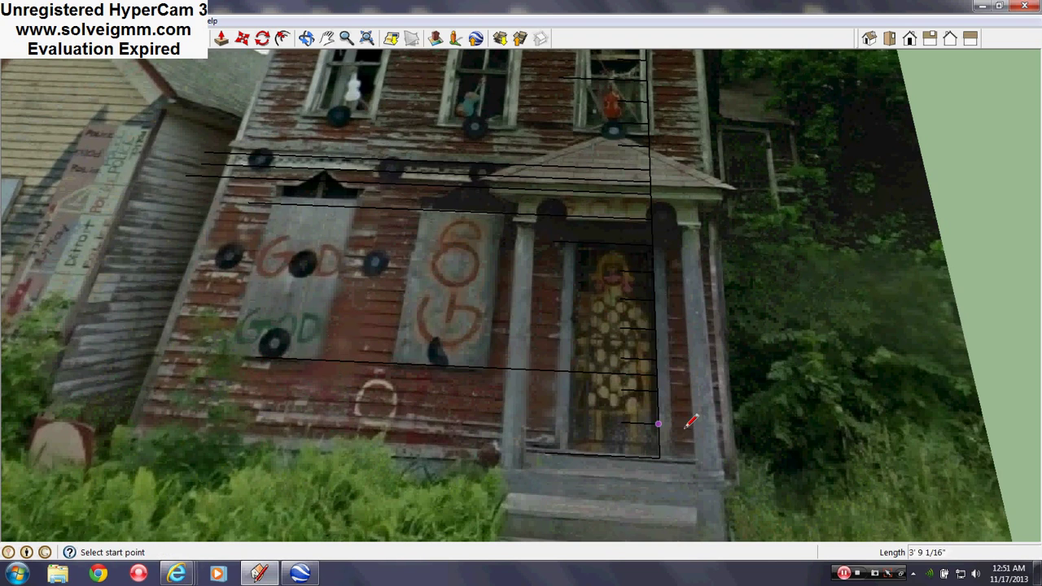
- Copy the front wall's bottom edge 2' up the face to mark the bottoms of the lower windows
scroll(703, 426, down, 5)
middle_drag(703, 426, 560, 332)
scroll(560, 332, up, 3)
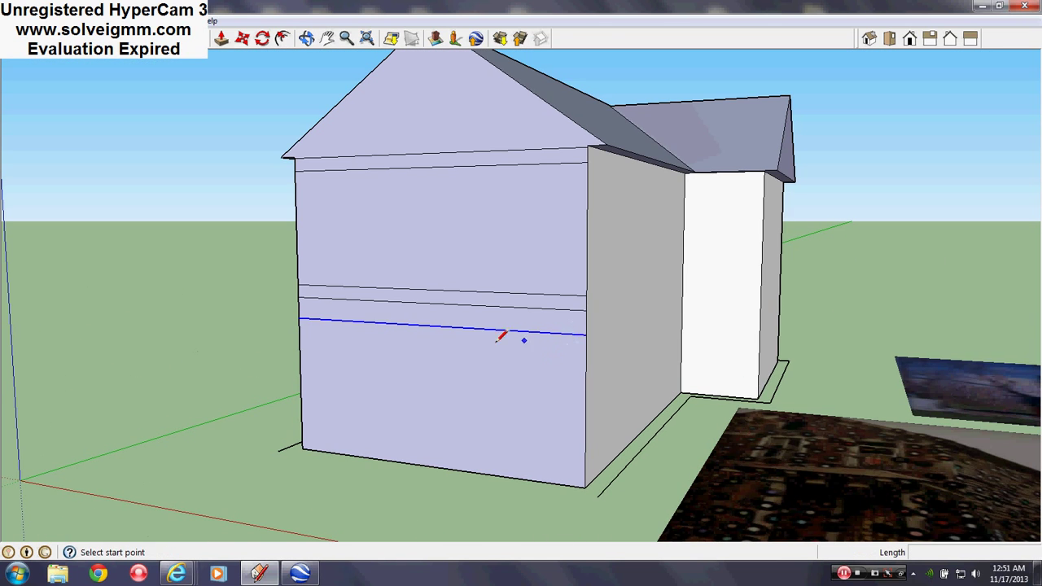
click(241, 38)
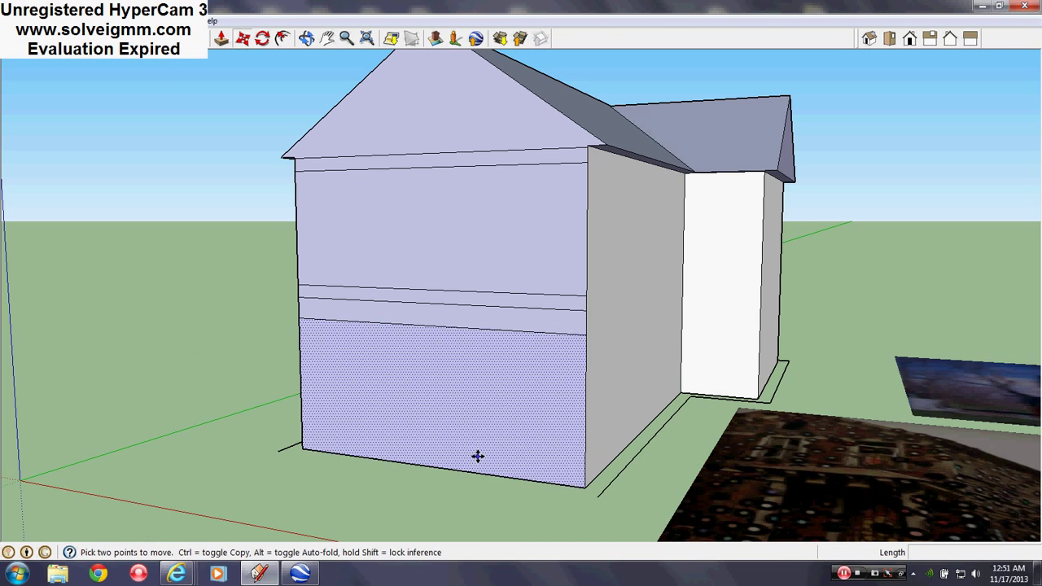
right_click(529, 479)
click(522, 485)
key(ctrl)
click(508, 477)
text(2)
key(Return)
middle_drag(525, 423, 404, 302)
scroll(425, 370, down, 2)
scroll(415, 367, up, 1)
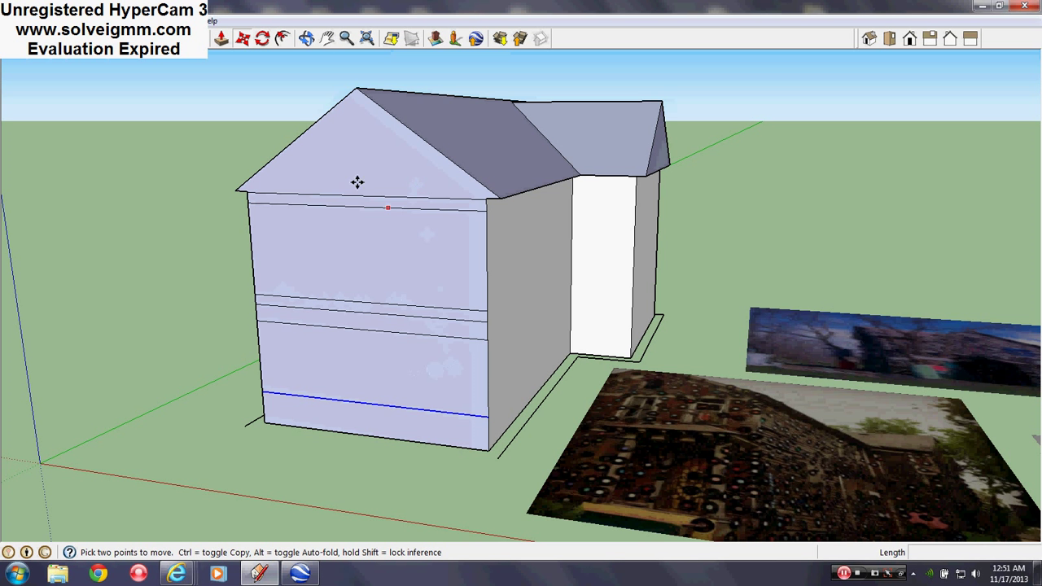
- Erase the leftover offset outline around the base of the house by selecting all of its connected edges
click(243, 43)
mouse_move(504, 368)
middle_down()
mouse_move(491, 367)
mouse_move(486, 437)
middle_up()
right_click(502, 455)
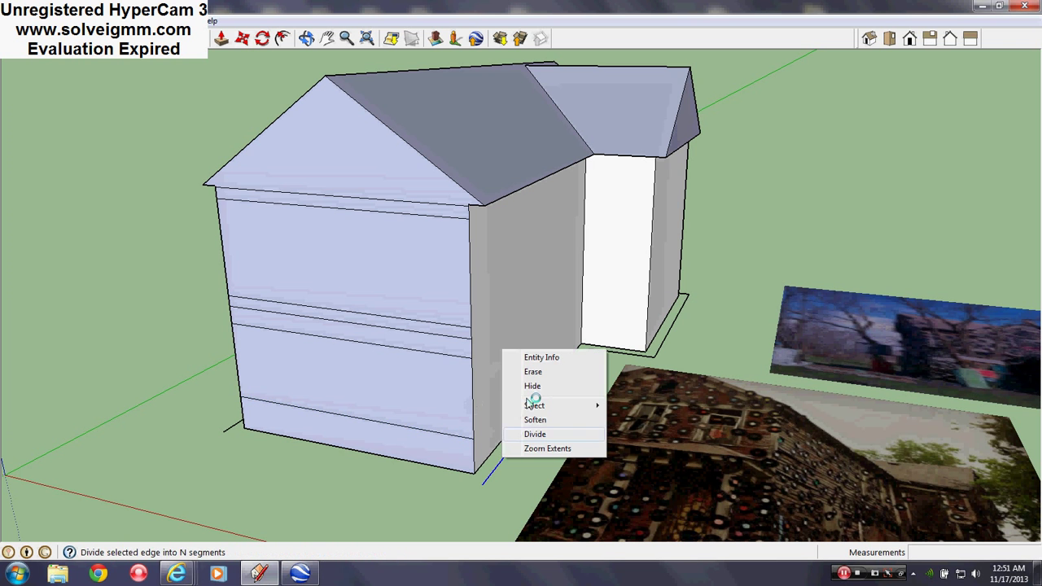
mouse_move(533, 404)
click(651, 419)
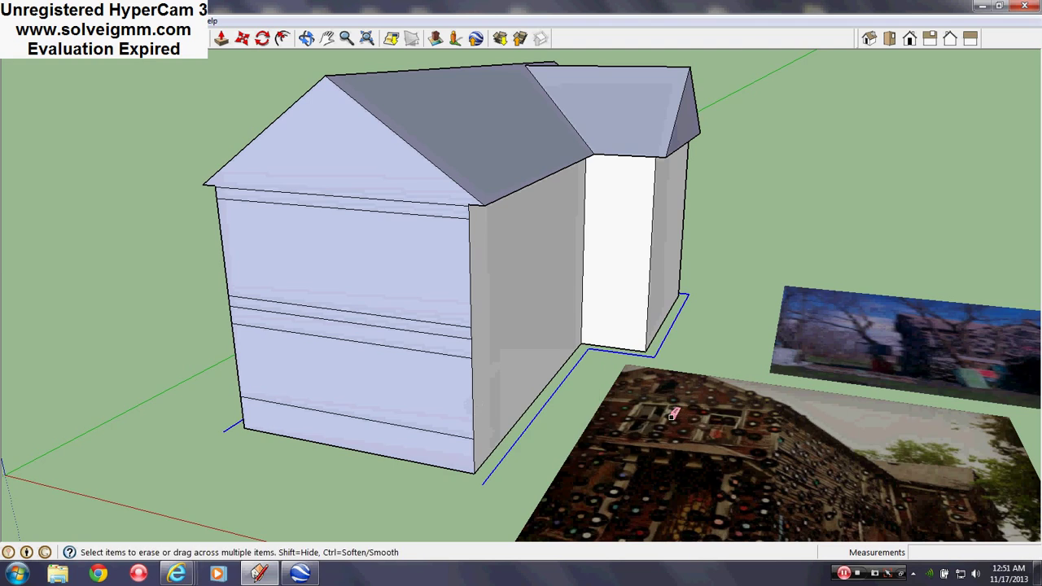
- Examine the window and trim heights in the front photo against the door-height ruler
middle_drag(540, 372, 371, 374)
shift+middle_drag(778, 392, 511, 367)
scroll(521, 366, up, 5)
middle_drag(597, 495, 612, 341)
scroll(612, 341, down, 3)
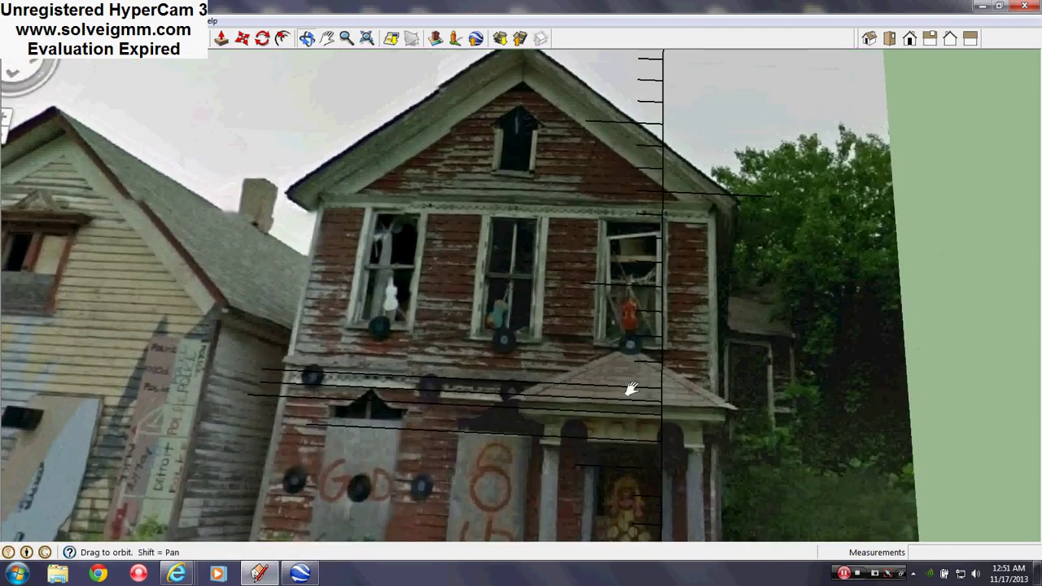
key(e)
scroll(594, 304, down, 6)
scroll(669, 491, up, 2)
scroll(527, 276, up, 1)
middle_drag(529, 278, 574, 347)
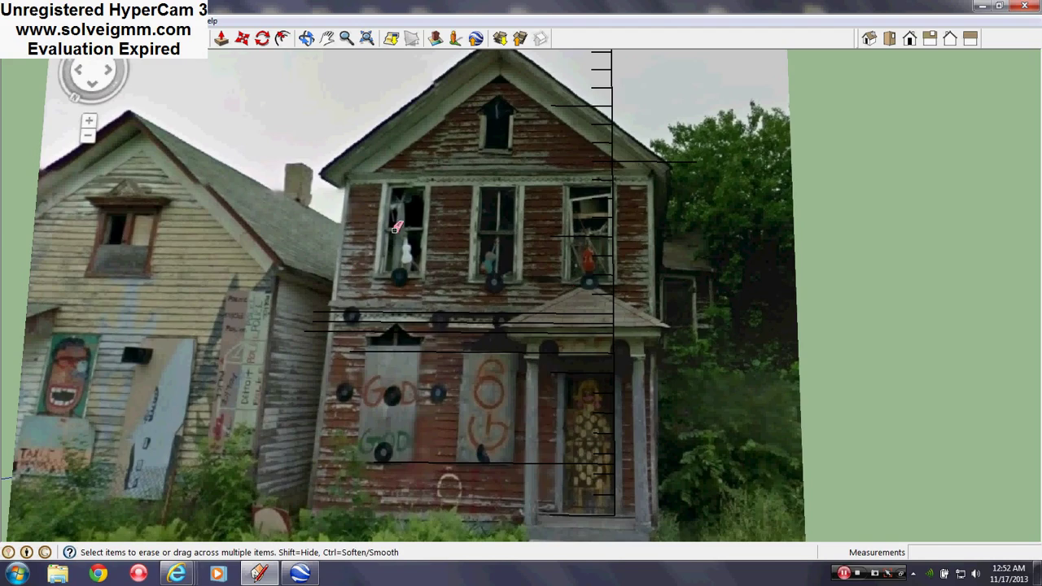
key(l)
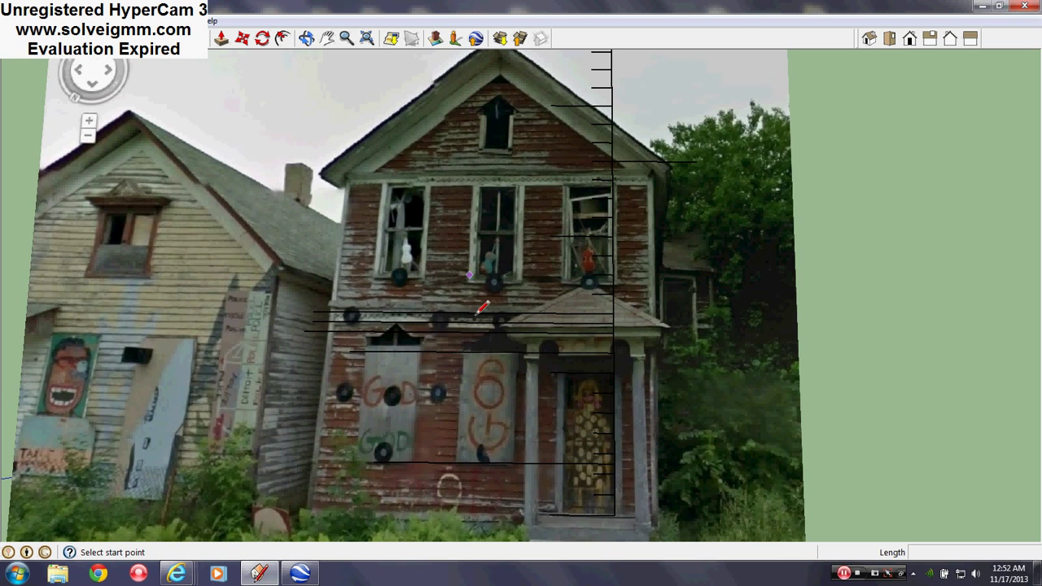
scroll(643, 470, up, 2)
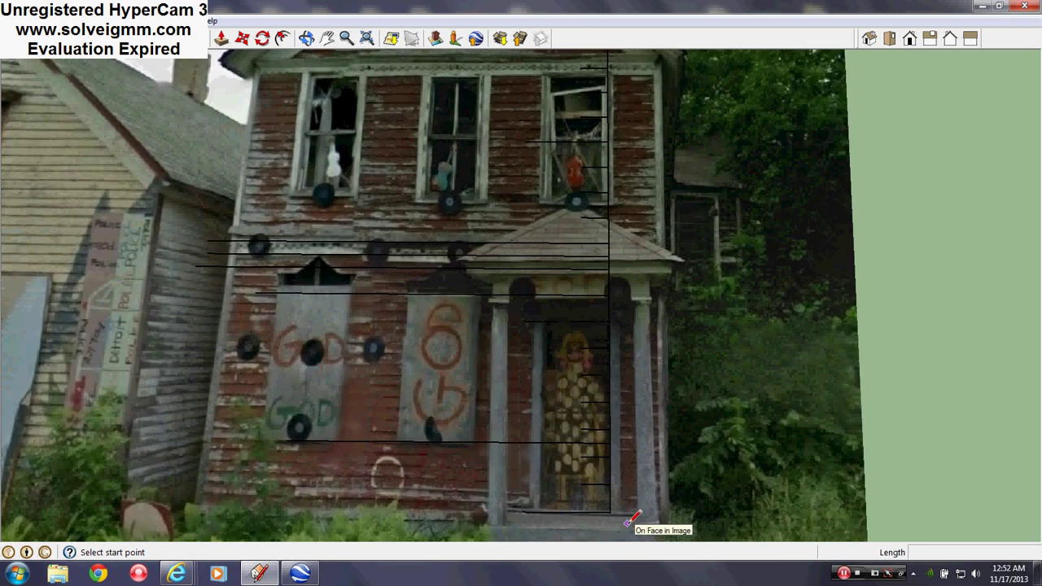
scroll(628, 517, down, 1)
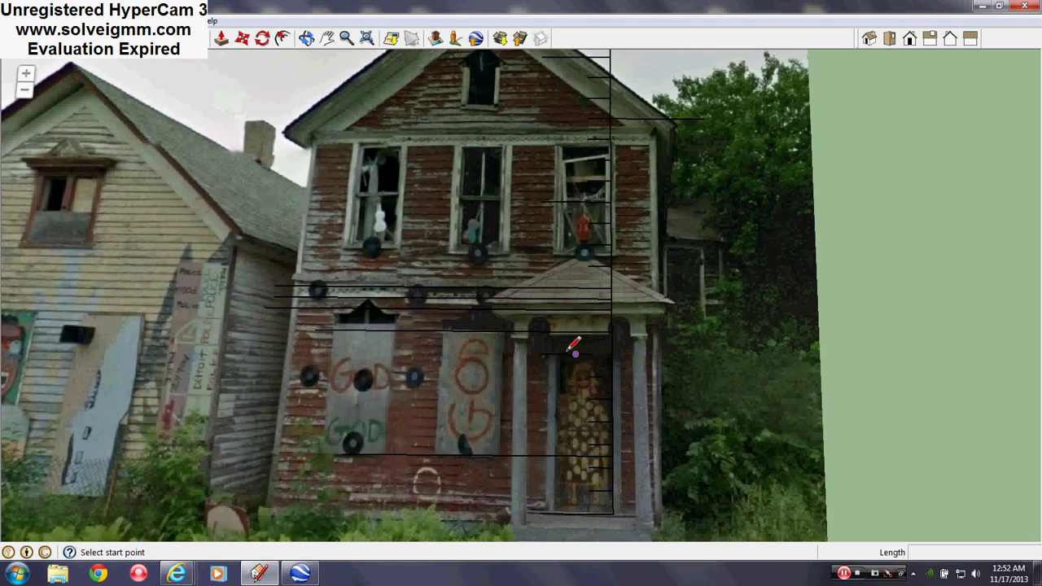
- Erase the horizontal lines marking the lower window bottoms, lower window tops and middle trim band on the front photo
right_click(557, 455)
click(589, 370)
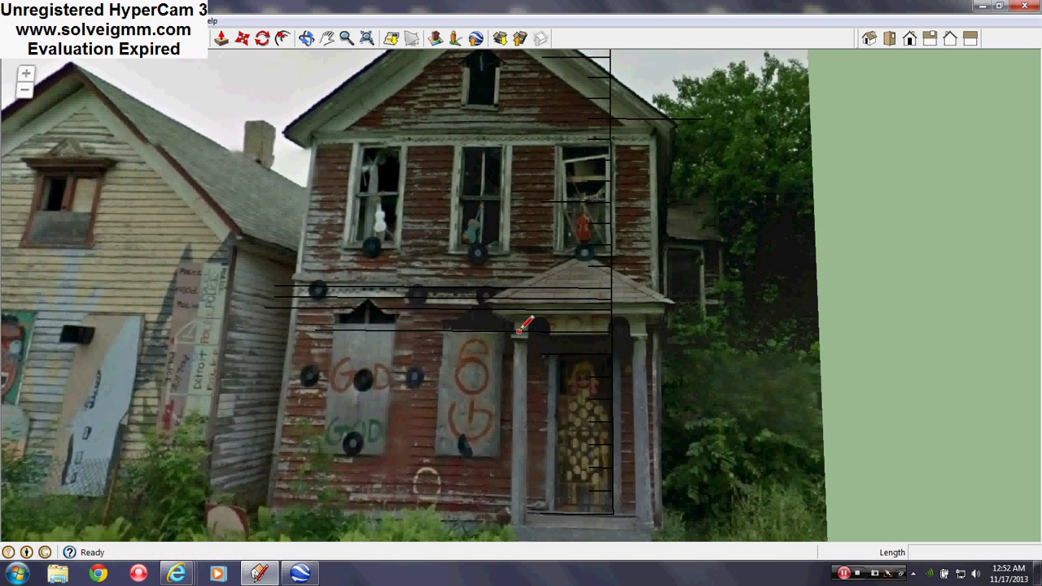
right_click(513, 330)
click(543, 353)
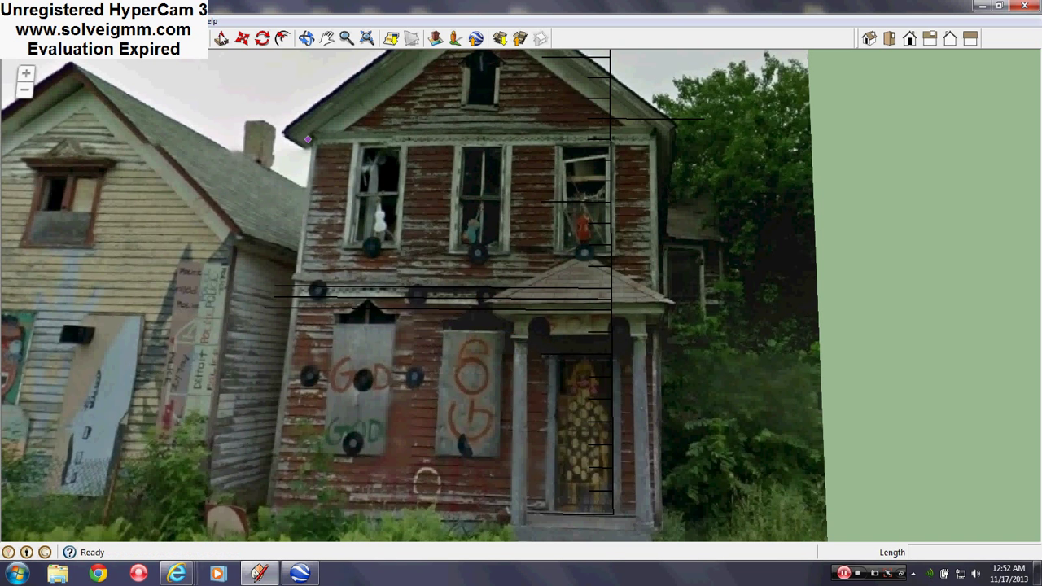
key(e)
mouse_move(498, 290)
mouse_down()
mouse_move(483, 303)
mouse_move(480, 284)
mouse_up()
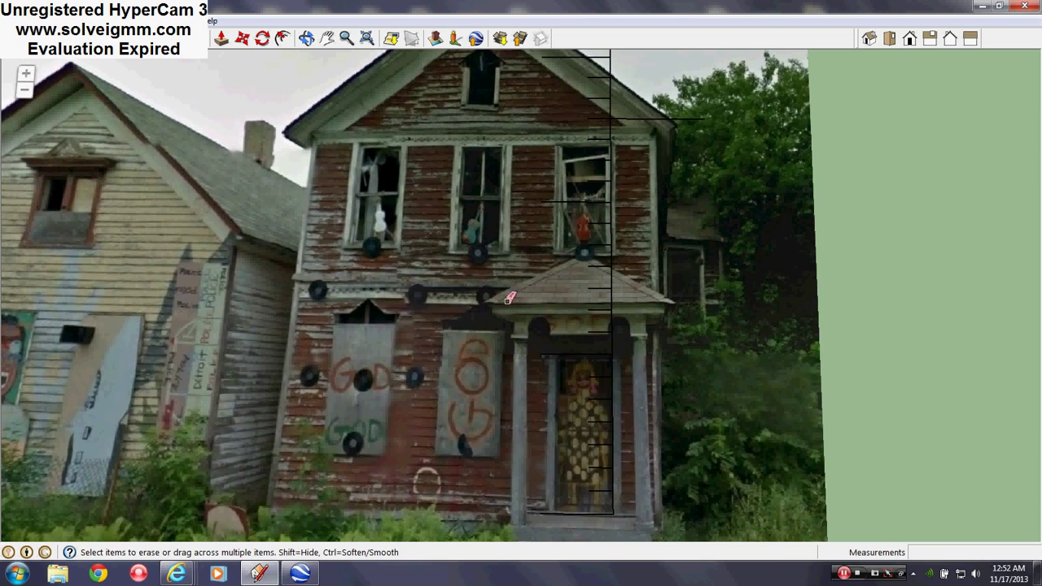
- Copy the front wall's bottom edge 11' up the face to mark the bottoms of the upper windows
scroll(600, 358, up, 3)
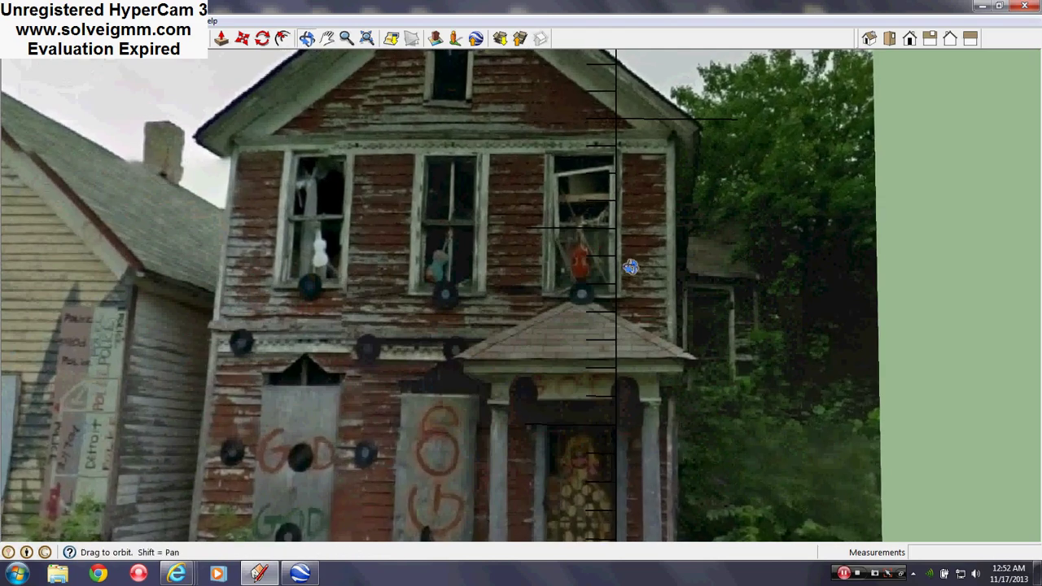
scroll(619, 261, up, 3)
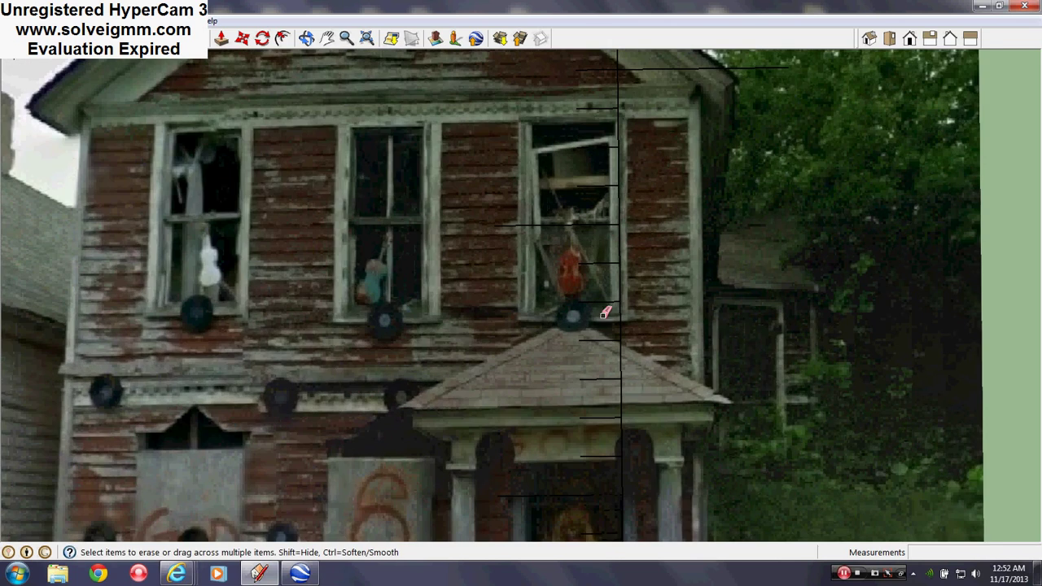
scroll(613, 257, down, 10)
shift+middle_drag(309, 269, 530, 157)
scroll(440, 170, up, 5)
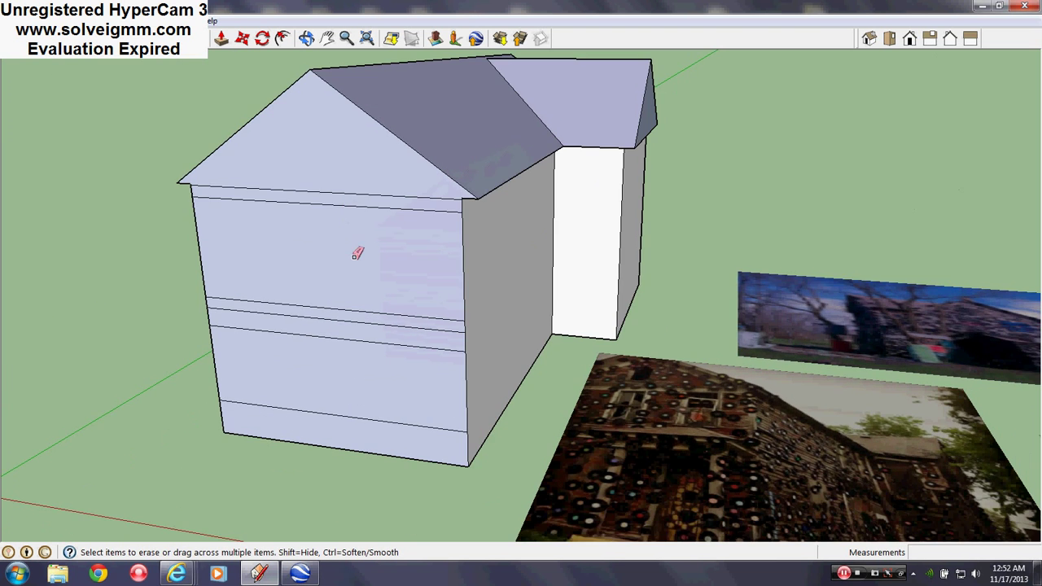
middle_drag(414, 266, 415, 246)
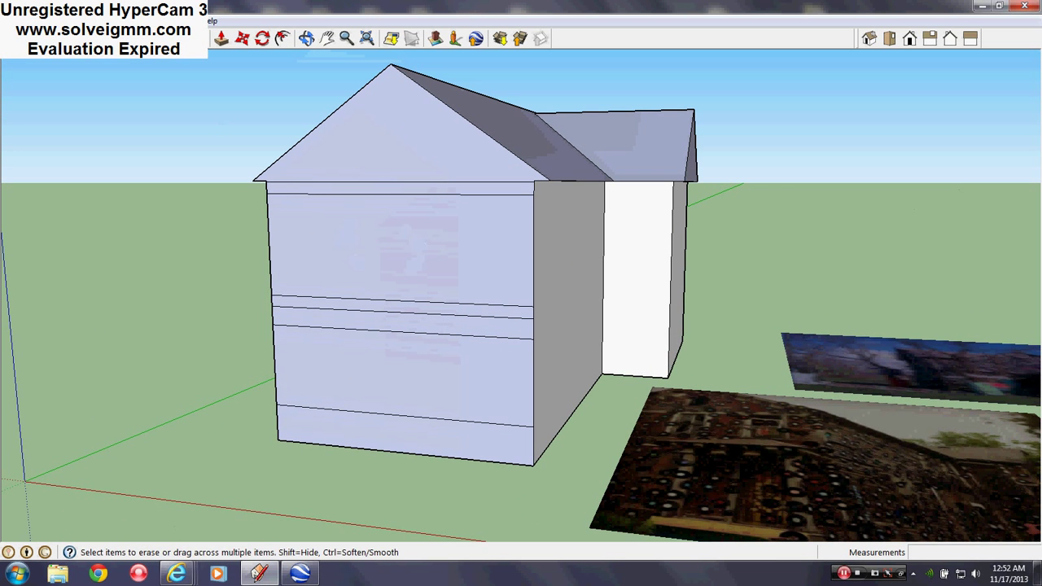
click(242, 38)
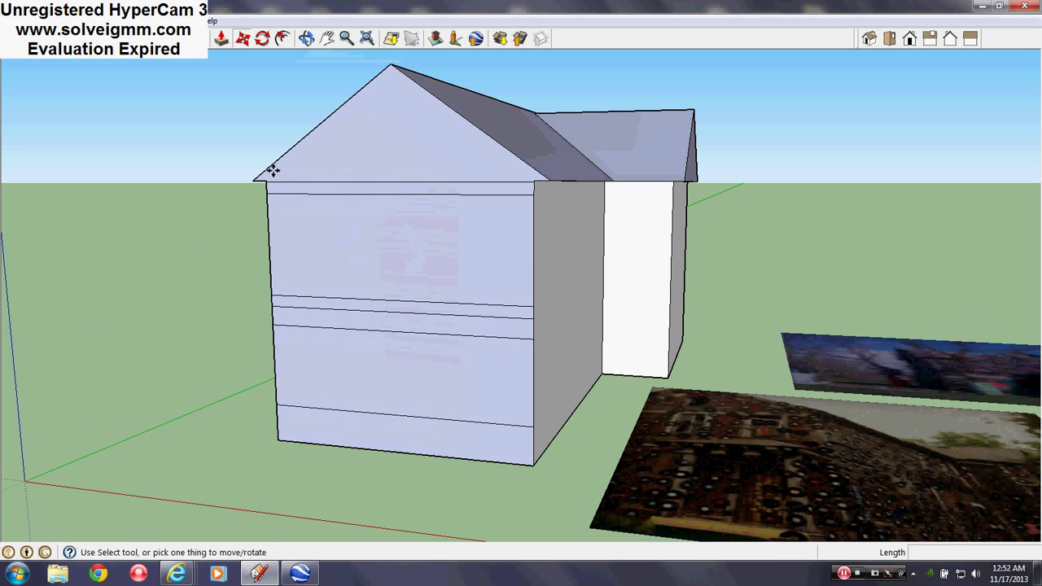
click(374, 449)
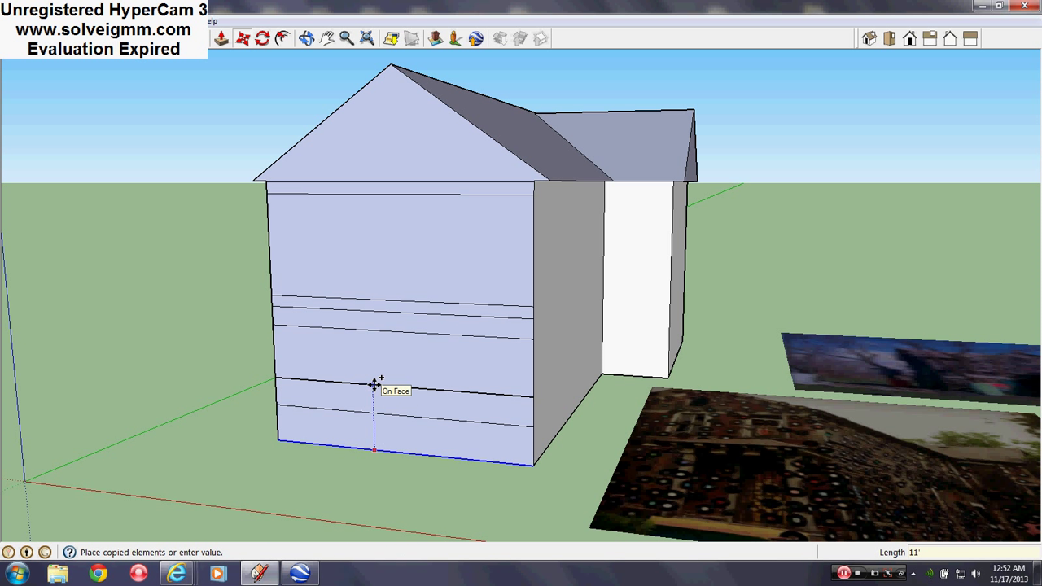
key(Return)
- Look at the upper windows in the front photo and switch to Google Earth to check the front width with the ruler line
key(l)
middle_drag(415, 202, 333, 342)
scroll(896, 480, up, 4)
shift+middle_drag(776, 533, 620, 415)
scroll(629, 366, up, 3)
middle_drag(631, 364, 431, 275)
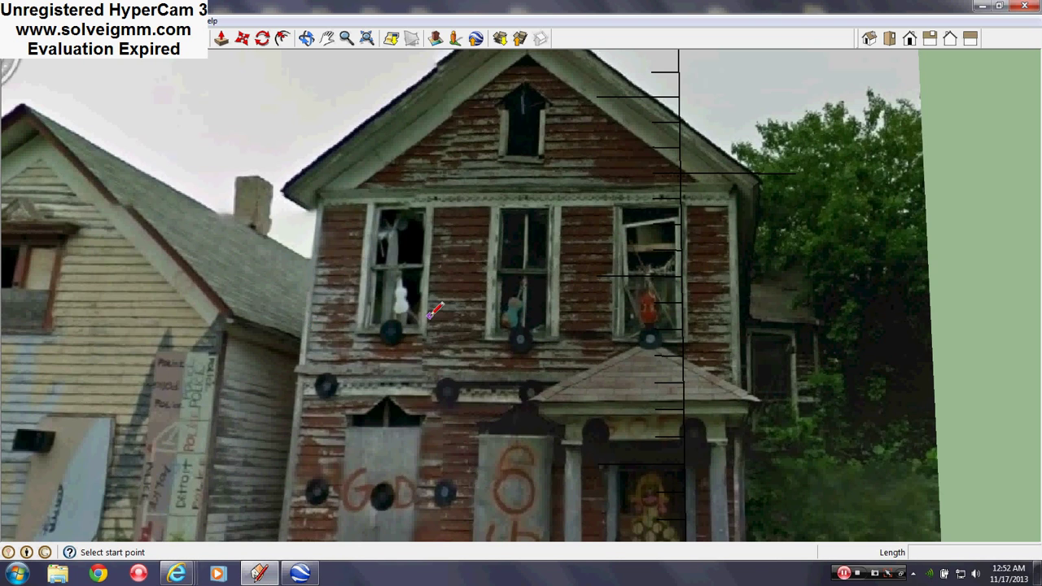
click(300, 573)
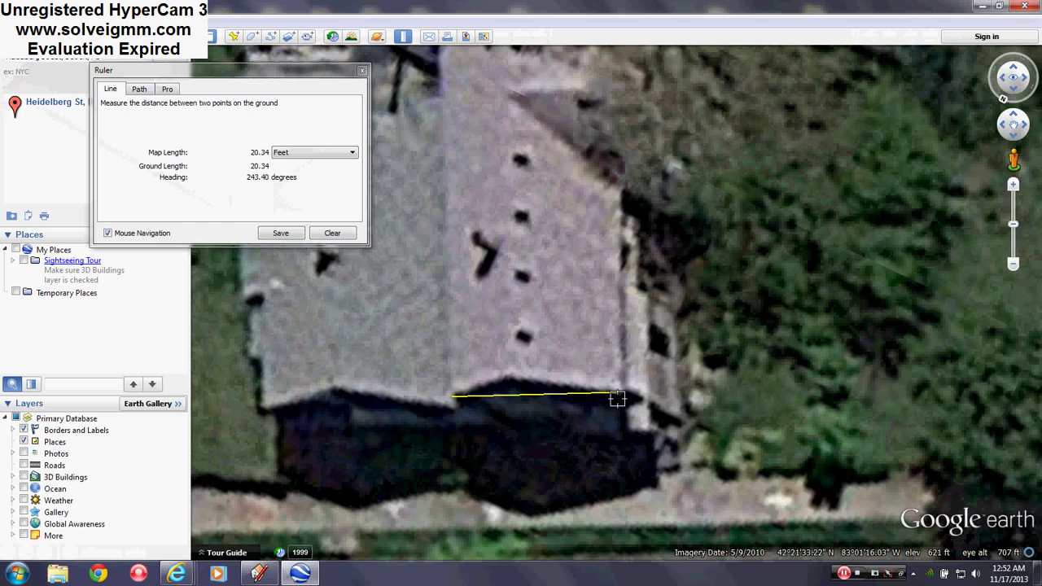
drag(558, 340, 594, 391)
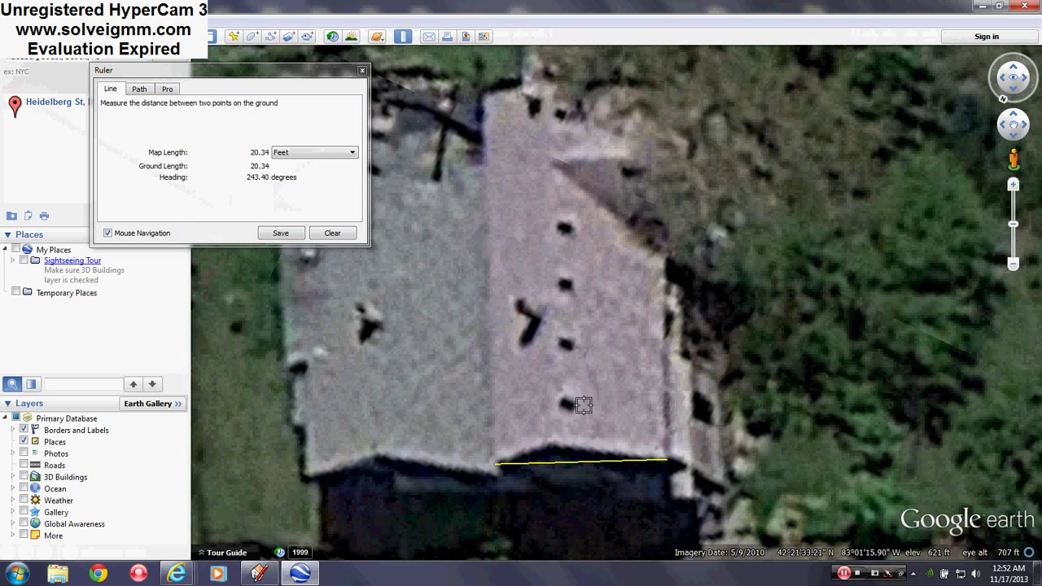
drag(632, 468, 580, 429)
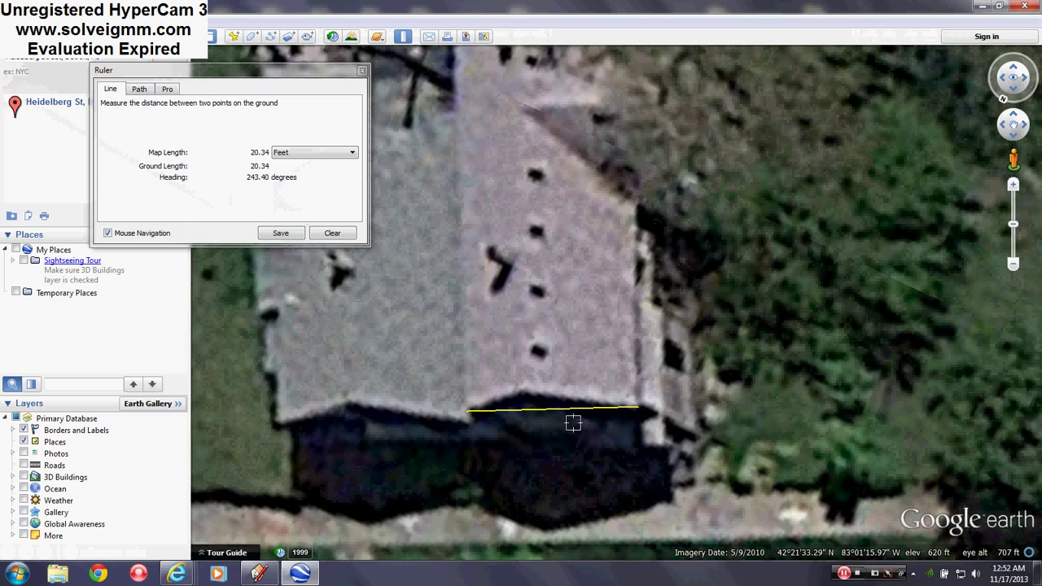
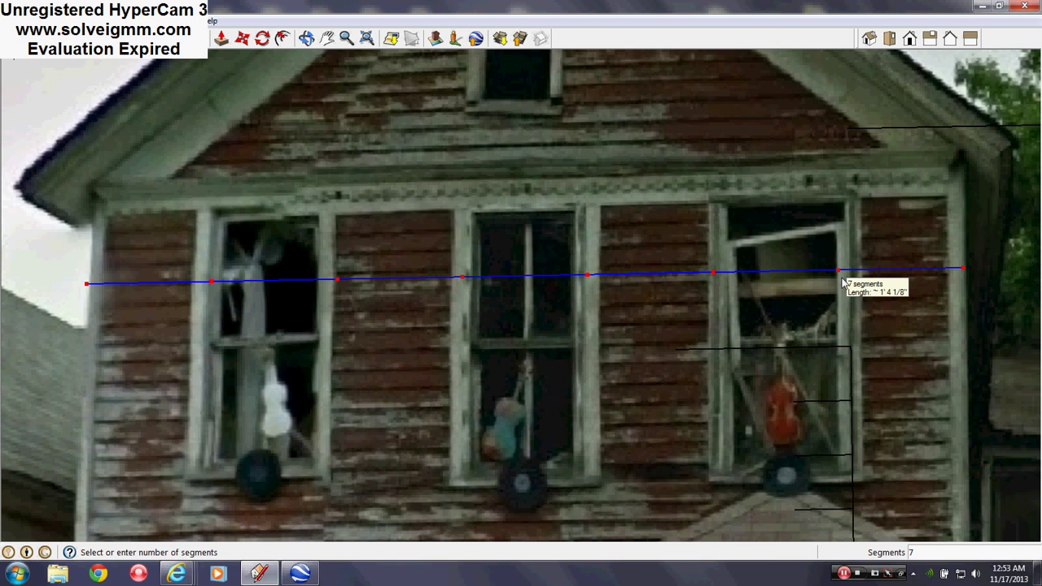
- Divide the horizontal line across the photo's upper windows into 12 segments
text(10)
key(Return)
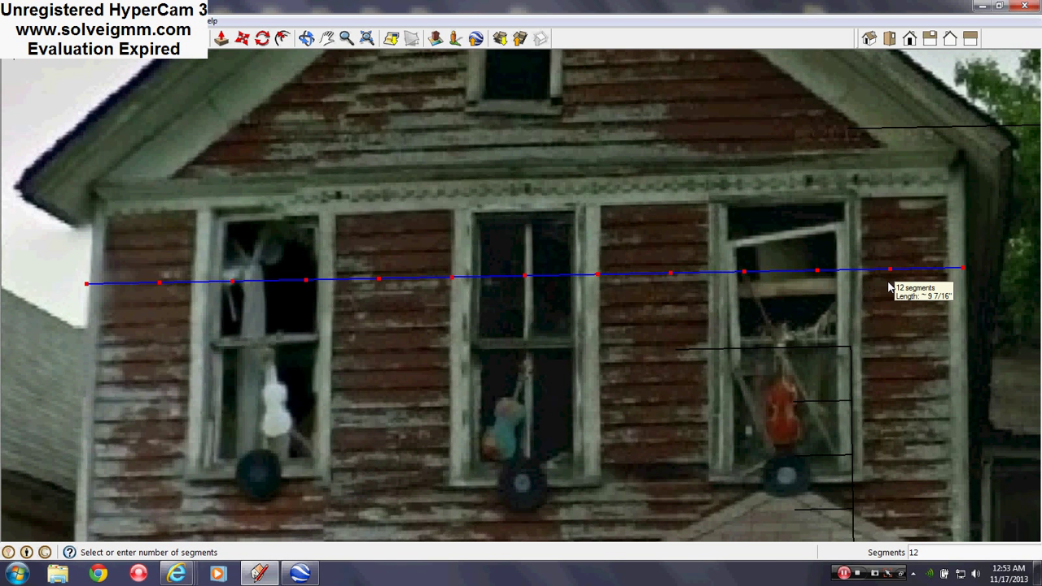
click(889, 284)
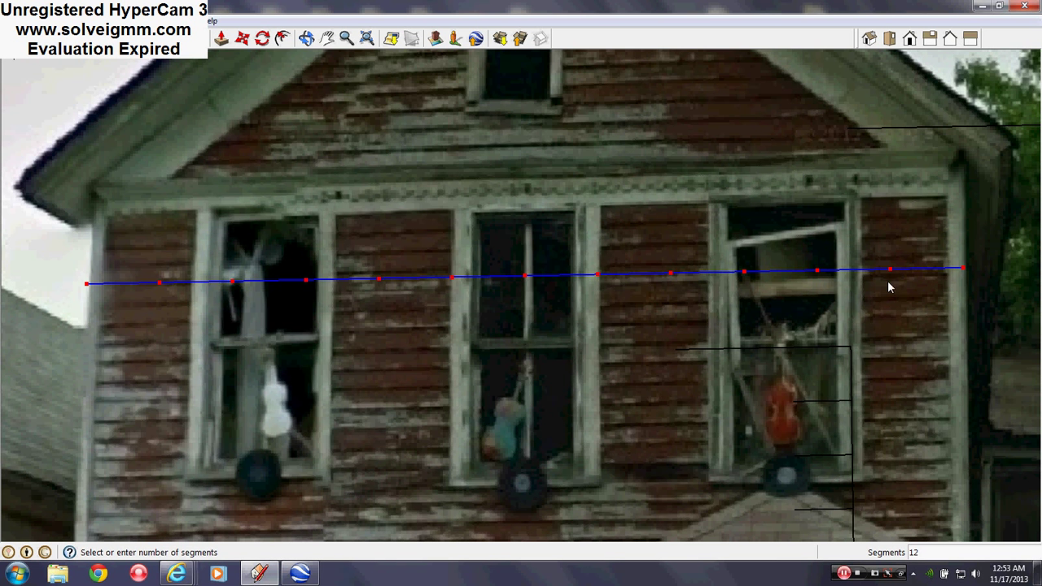
- Draw vertical tick lines about 5 1/2" tall up from the divided line at both outer edges of the middle upper window
key(l)
click(598, 274)
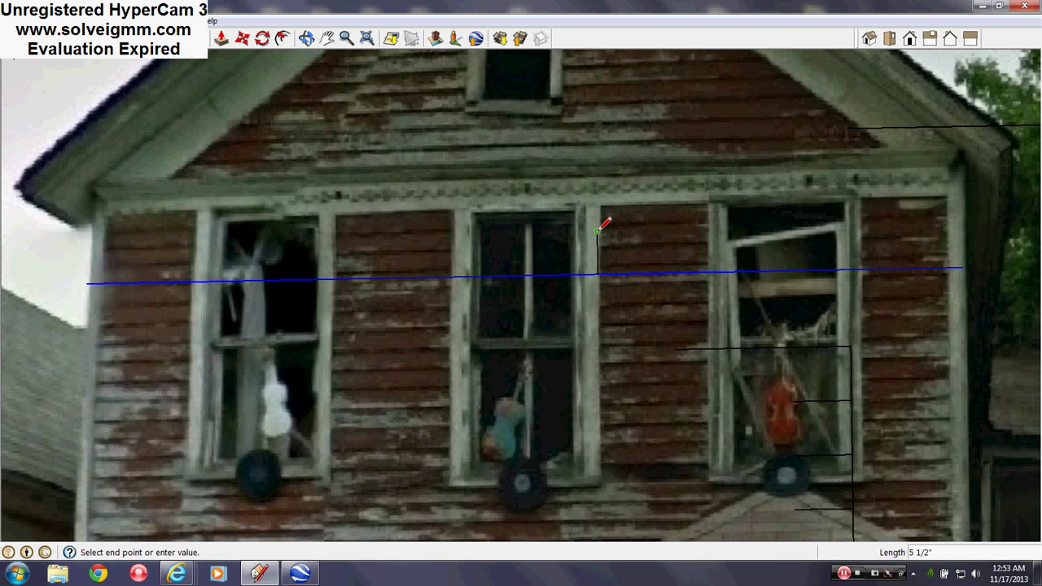
click(598, 232)
key(Escape)
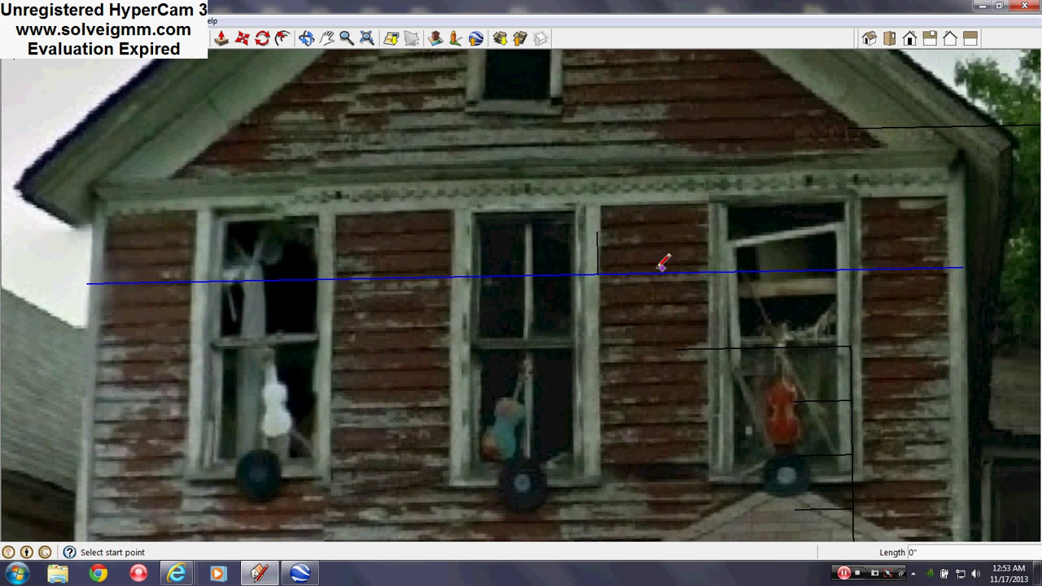
click(524, 277)
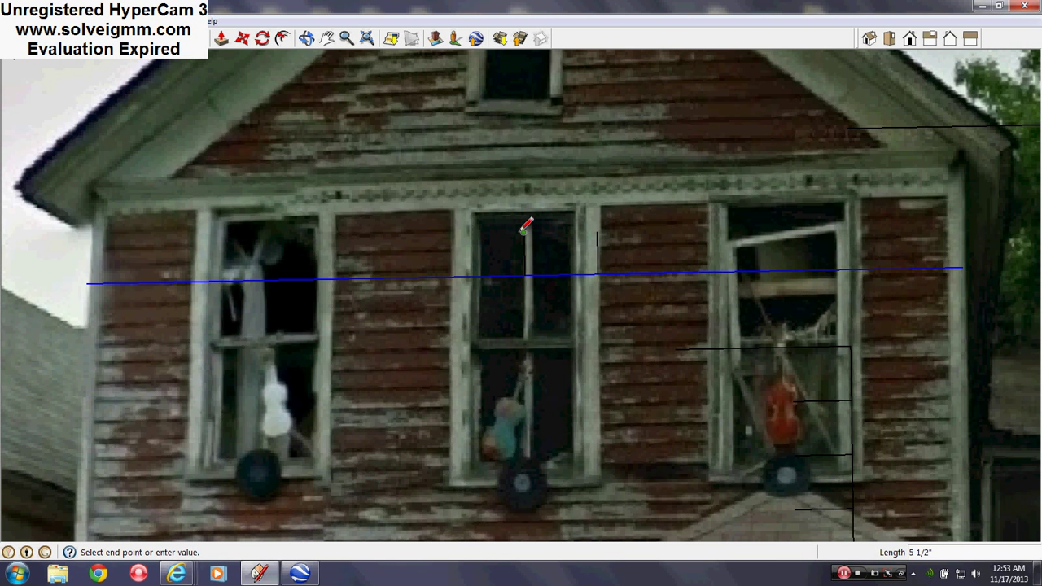
click(452, 235)
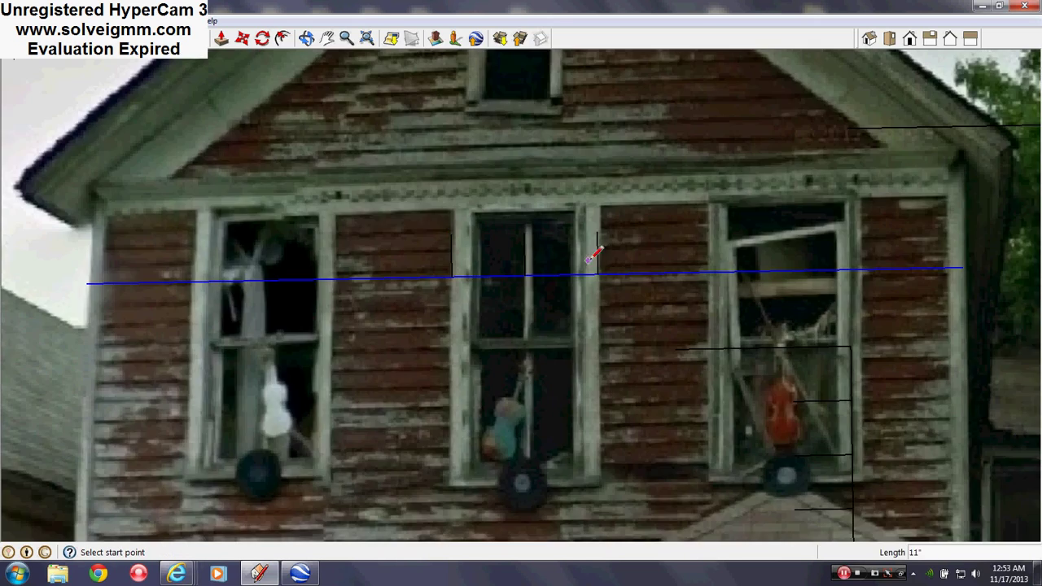
- Divide the line marking the upper windows' bottoms on the front wall into 6 segments
scroll(591, 259, down, 5)
scroll(562, 241, up, 6)
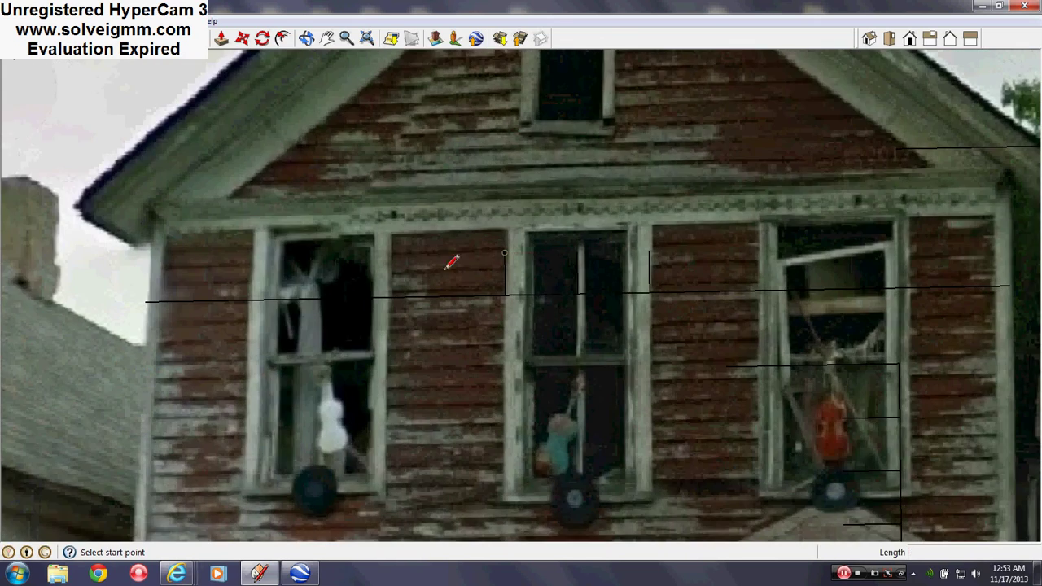
scroll(669, 255, down, 8)
middle_drag(244, 240, 619, 255)
middle_drag(618, 255, 476, 274)
right_click(473, 276)
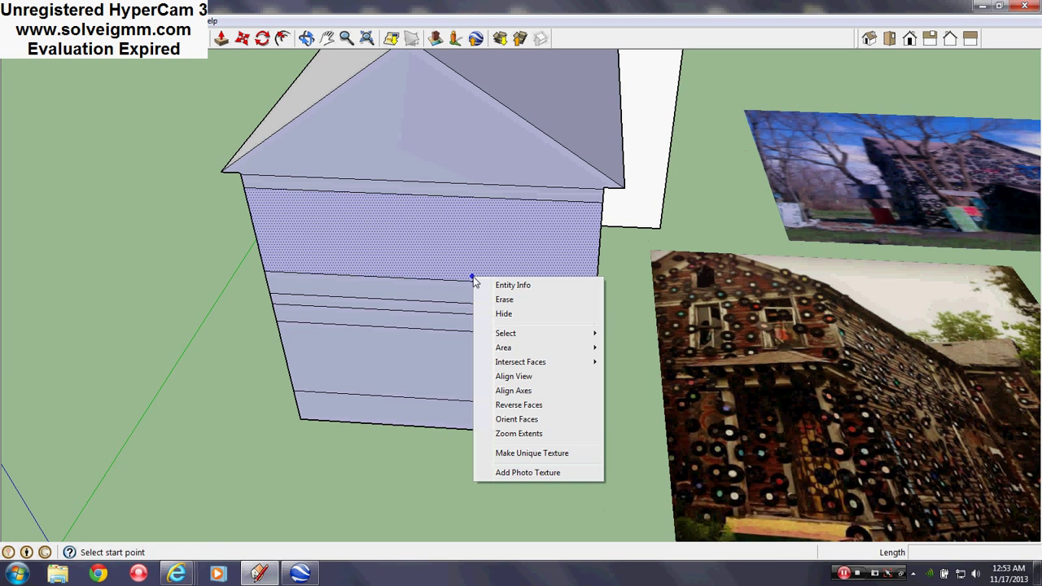
right_click(388, 281)
click(424, 361)
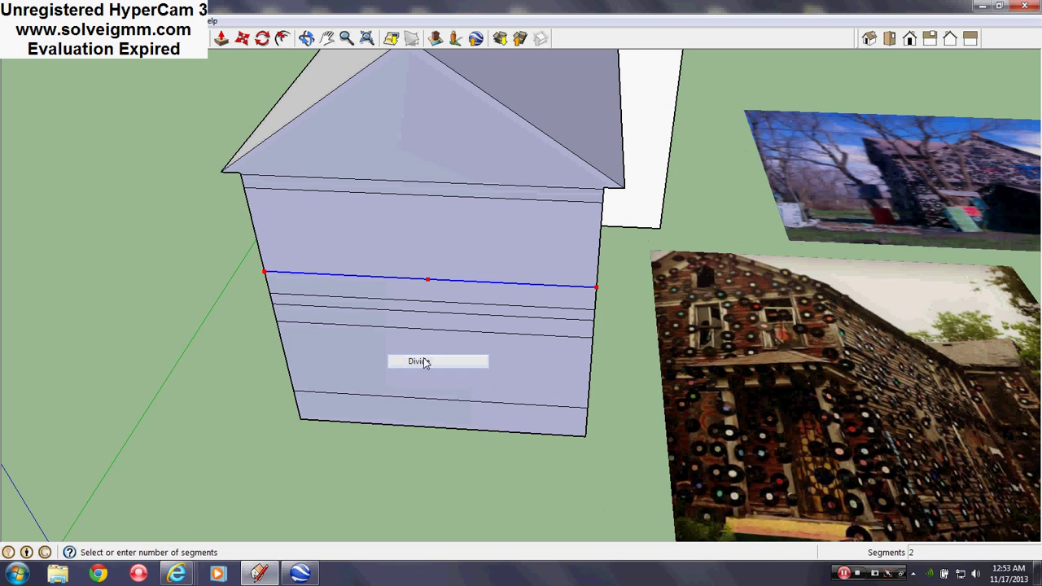
scroll(523, 287, up, 3)
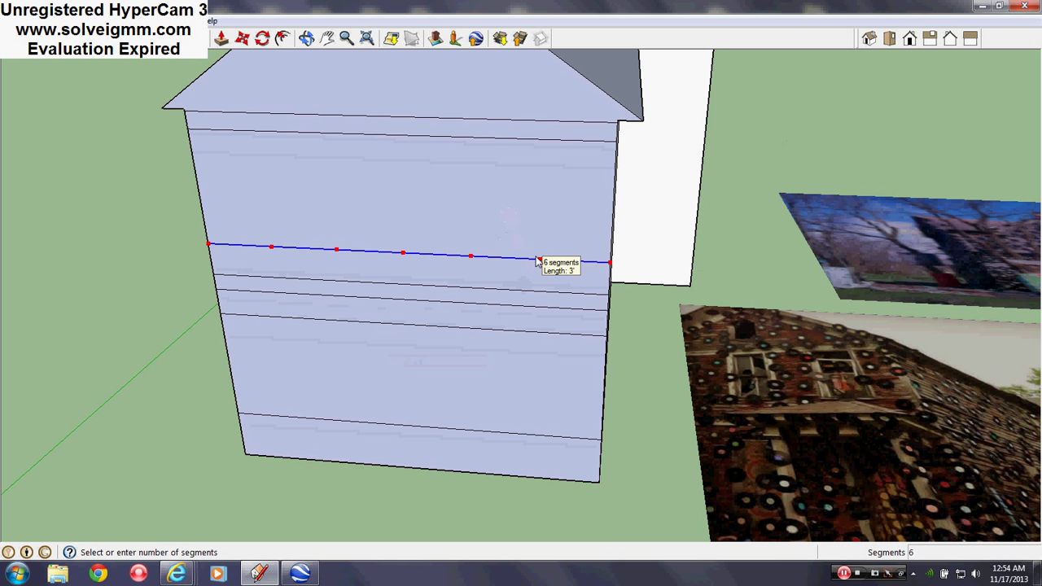
click(537, 260)
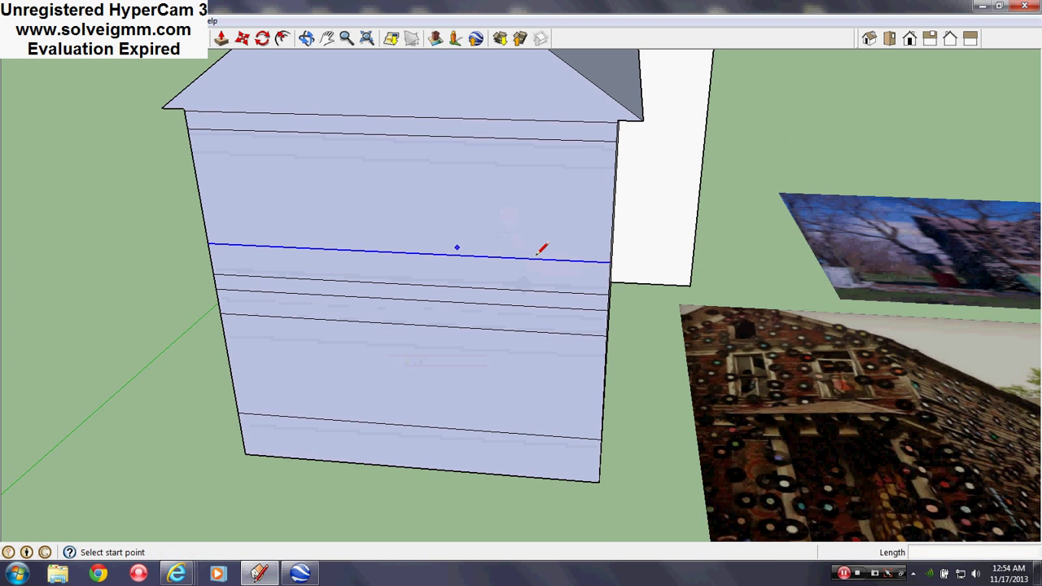
- Draw 5' 2" vertical lines up to the trim band from the divided line's center and 1' 6" either side, and erase the center one
middle_drag(561, 358, 514, 293)
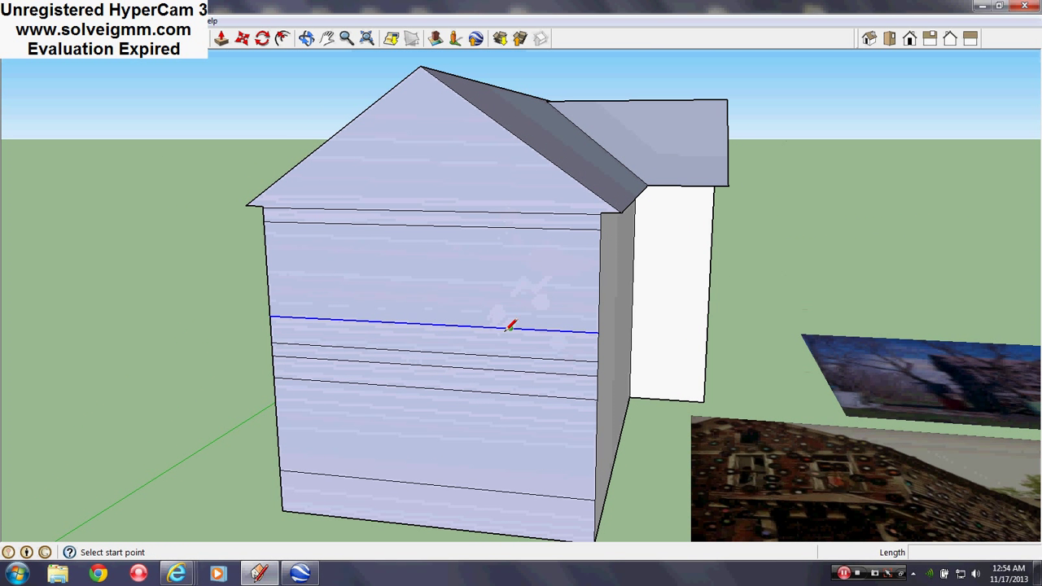
click(424, 324)
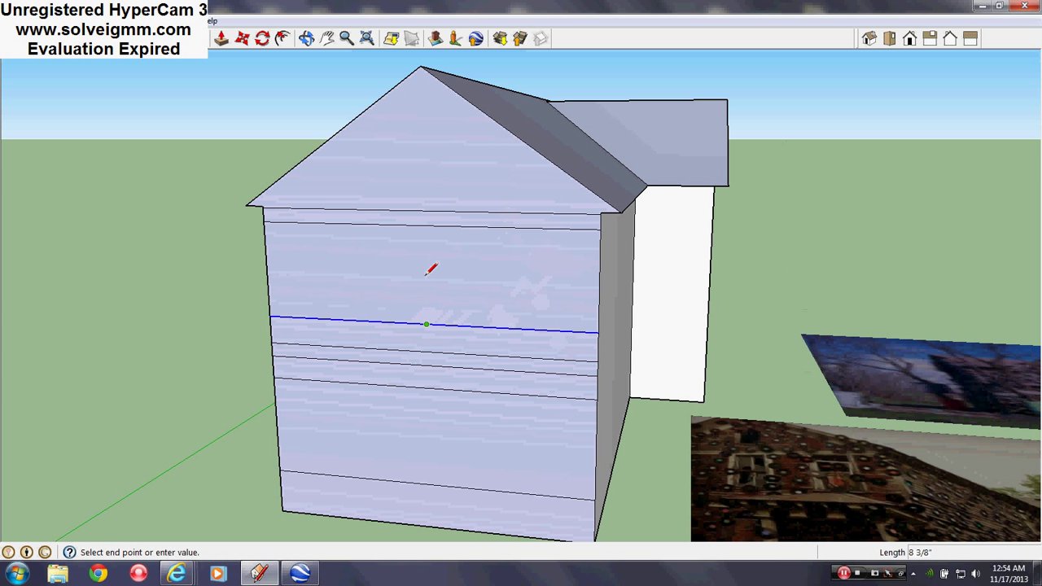
click(424, 228)
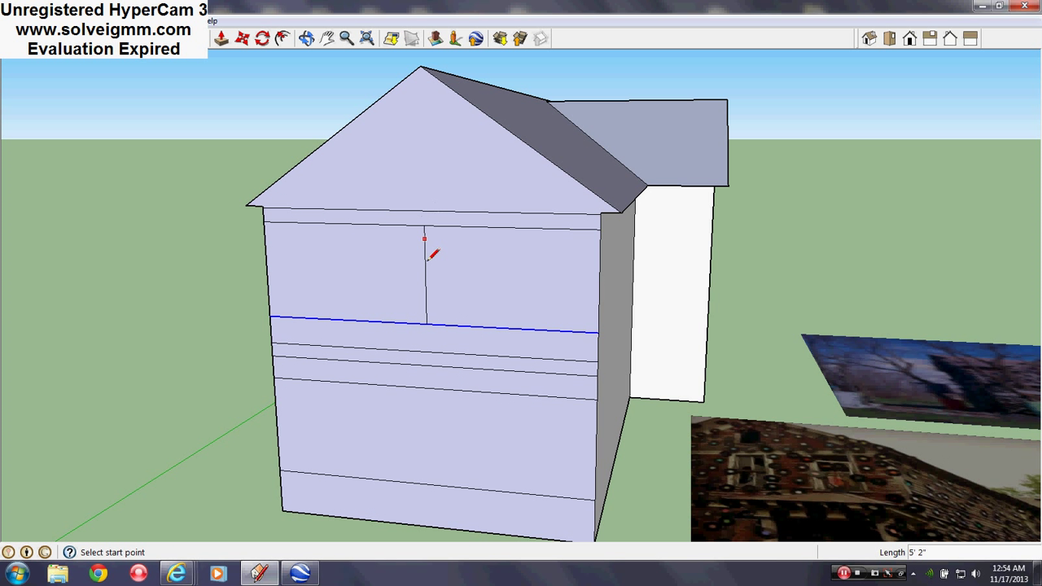
click(454, 324)
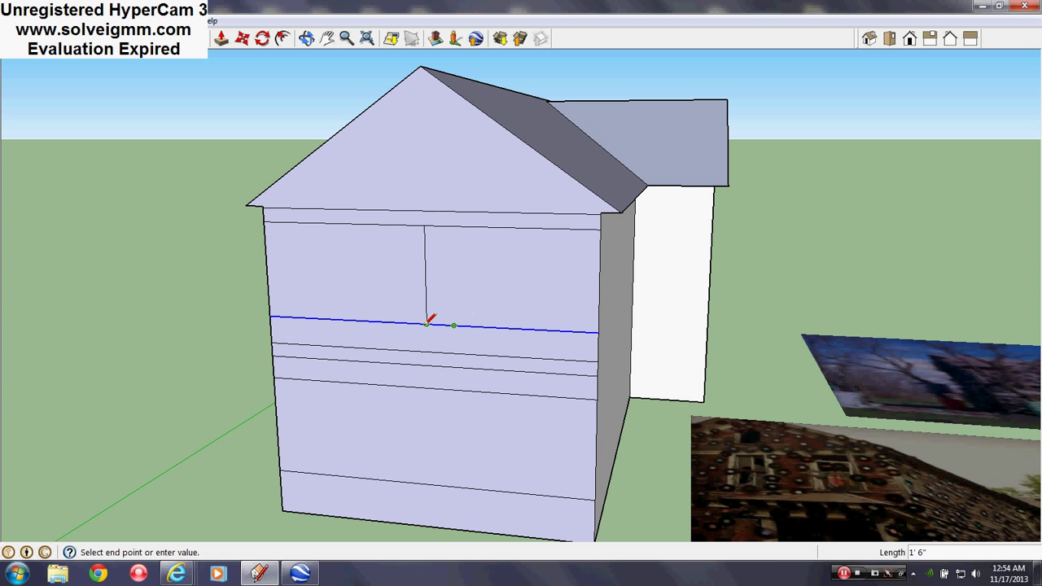
click(453, 225)
click(398, 322)
click(397, 226)
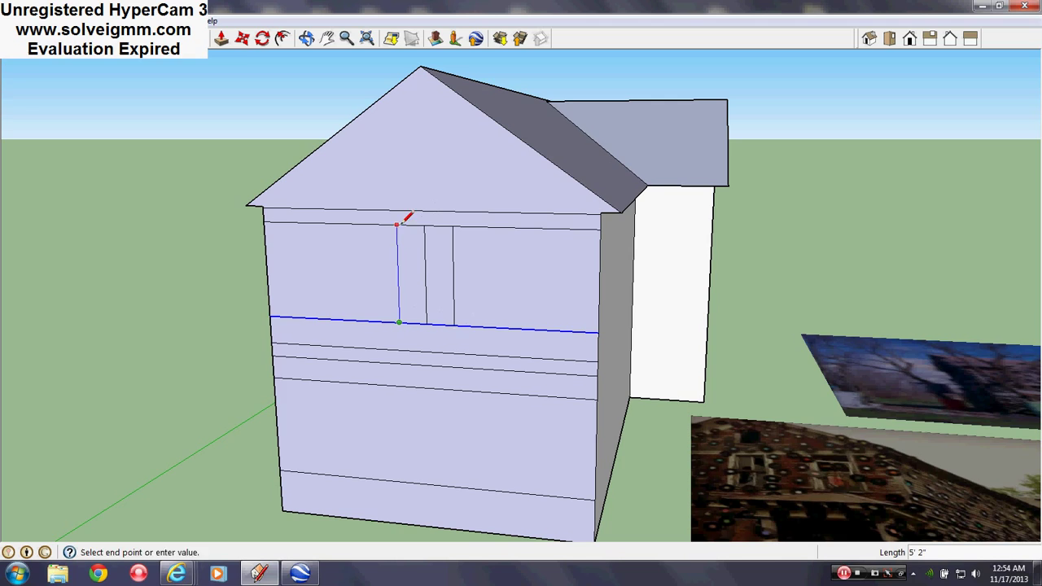
click(214, 47)
click(425, 274)
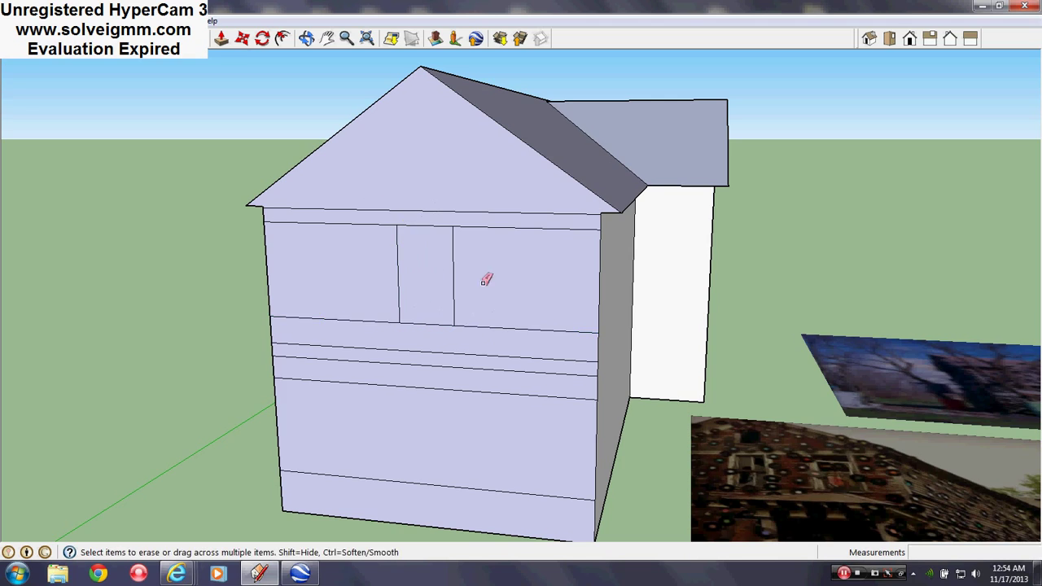
- Erase the leftover pieces of the window-bottom line on both sides of the middle window's outline
scroll(483, 283, down, 2)
middle_drag(484, 283, 390, 379)
scroll(935, 472, up, 2)
shift+middle_drag(936, 472, 615, 383)
scroll(620, 368, up, 3)
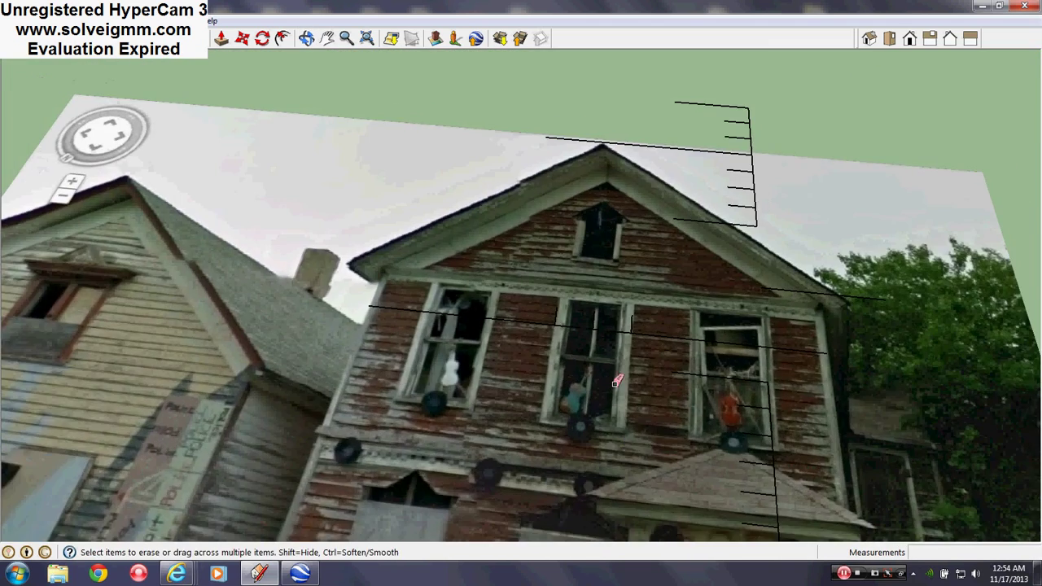
middle_drag(585, 290, 602, 374)
scroll(596, 371, down, 3)
shift+middle_drag(502, 367, 1013, 378)
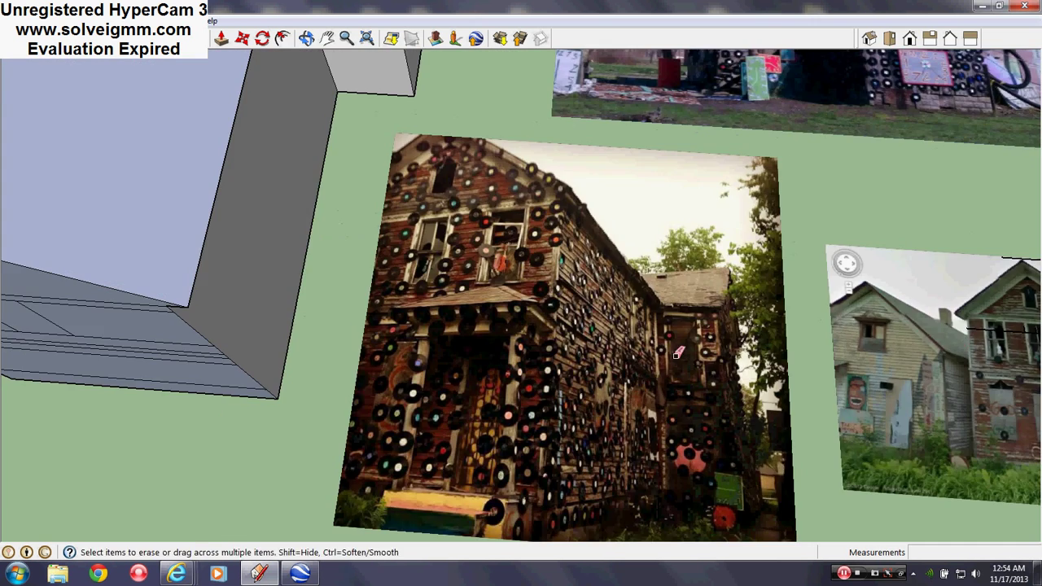
shift+middle_drag(269, 245, 586, 325)
mouse_move(586, 325)
middle_down()
mouse_move(635, 240)
mouse_move(425, 347)
mouse_move(431, 312)
middle_up()
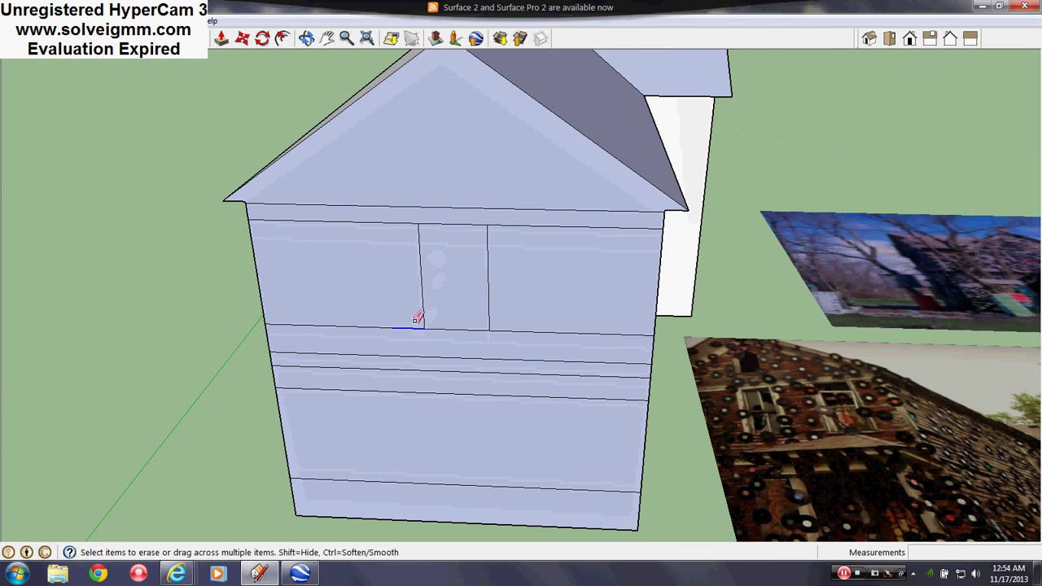
drag(417, 323, 352, 326)
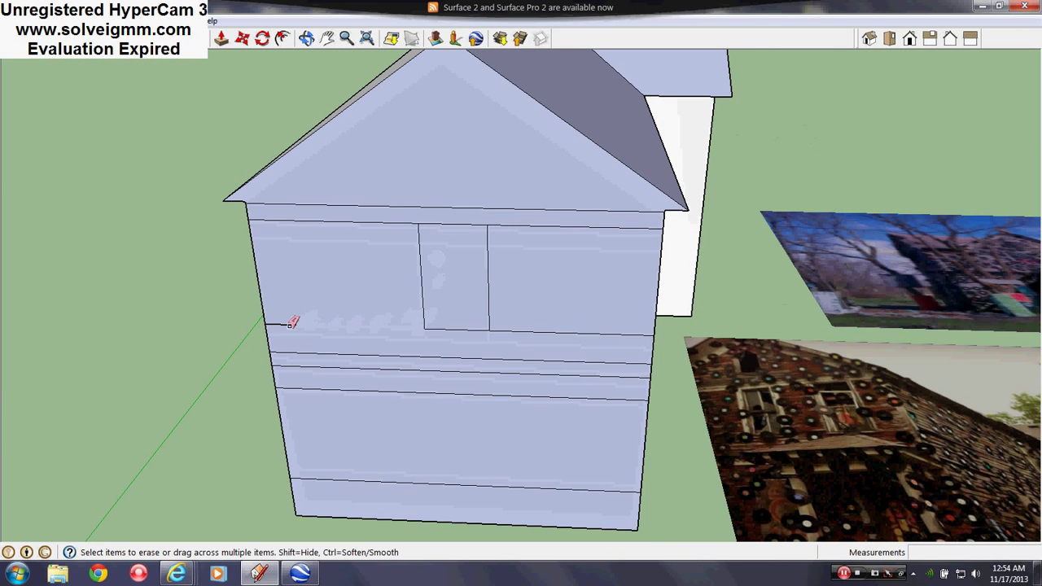
drag(519, 324, 620, 328)
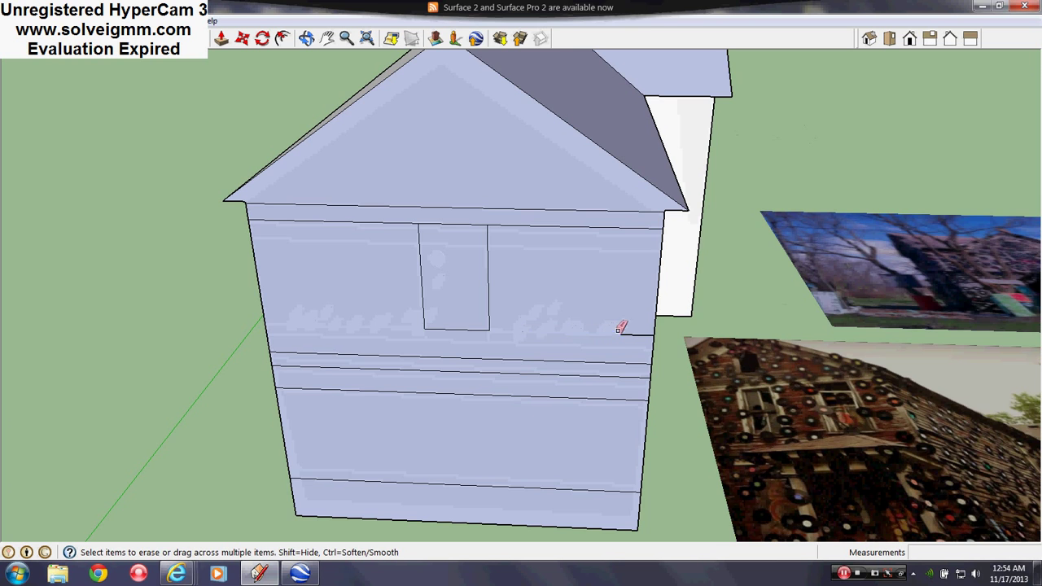
click(627, 338)
- Erase the middle window outline's bottom edge and redraw it as one line between the lower ends of its two sides
scroll(627, 339, down, 3)
mouse_move(628, 339)
shift+middle_down()
mouse_move(347, 263)
mouse_move(295, 299)
shift+middle_up()
click(248, 288)
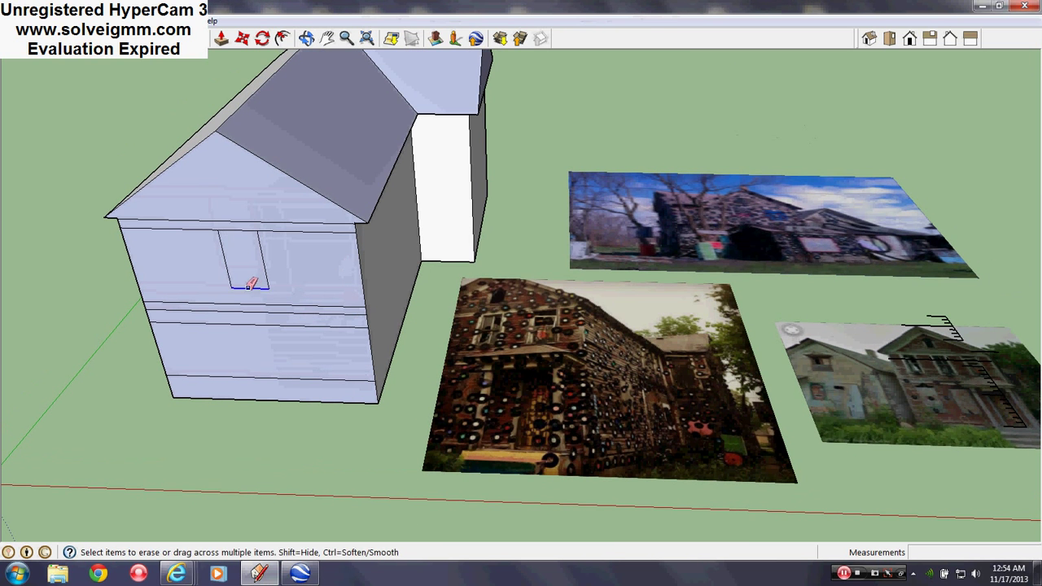
key(r)
key(l)
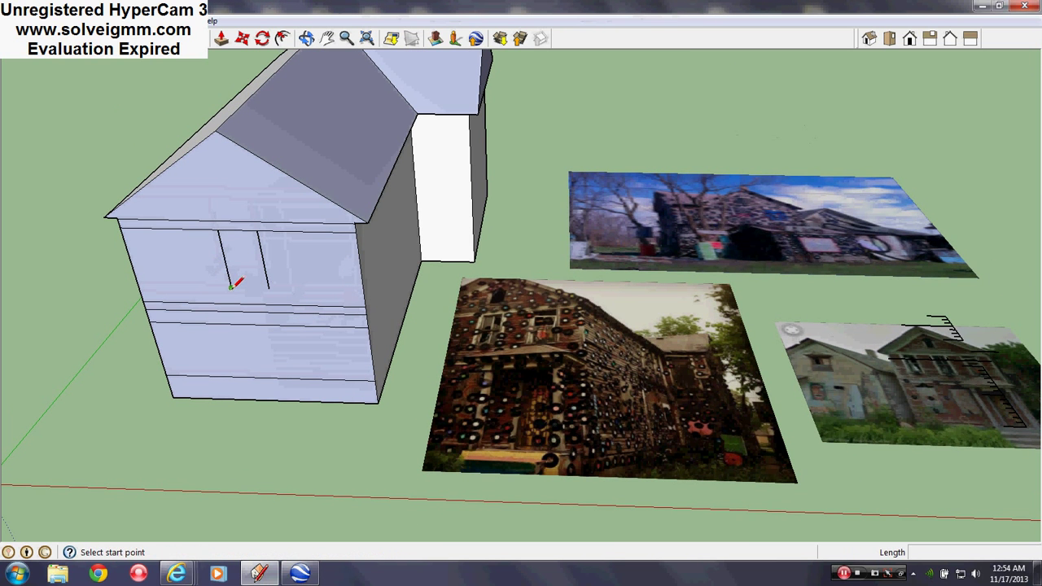
click(231, 288)
click(269, 289)
- On the front photo's divided line, draw upward ticks at the next two division points past the middle window and a downward tick at the right window's near edge
middle_drag(635, 374, 602, 415)
shift+middle_drag(602, 415, 346, 340)
scroll(704, 324, up, 1)
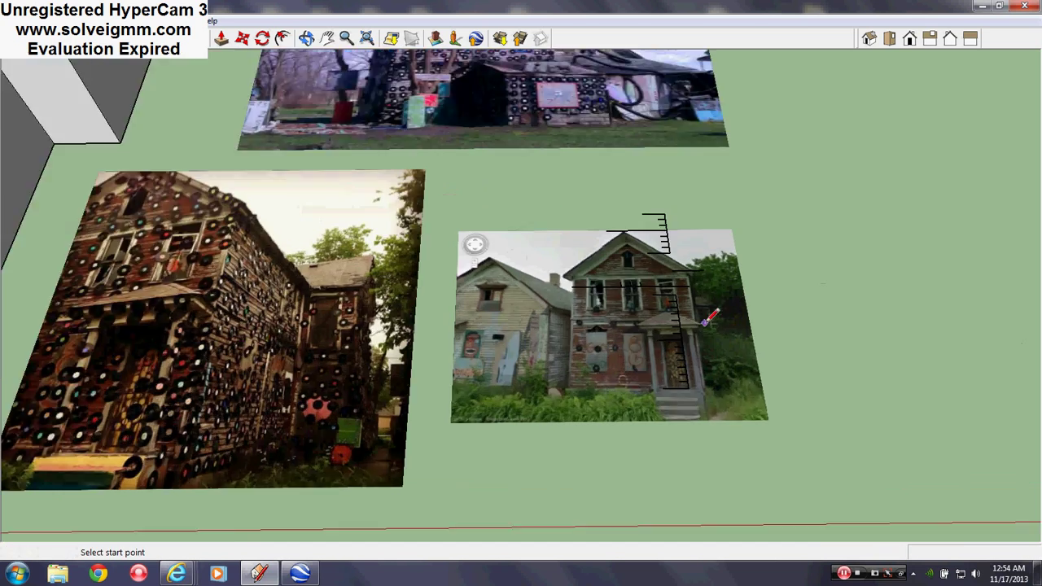
scroll(706, 322, up, 2)
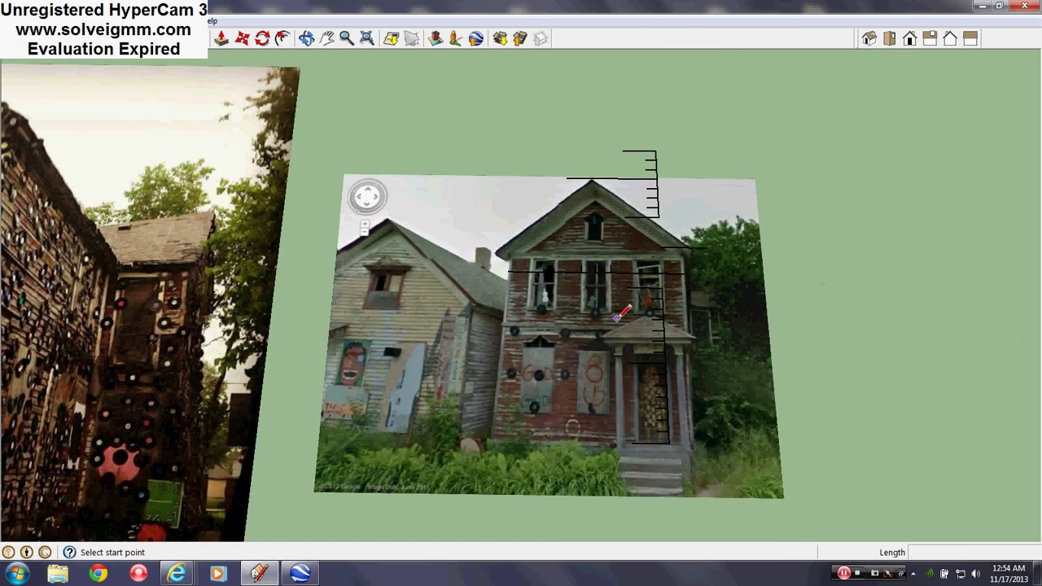
scroll(618, 314, up, 3)
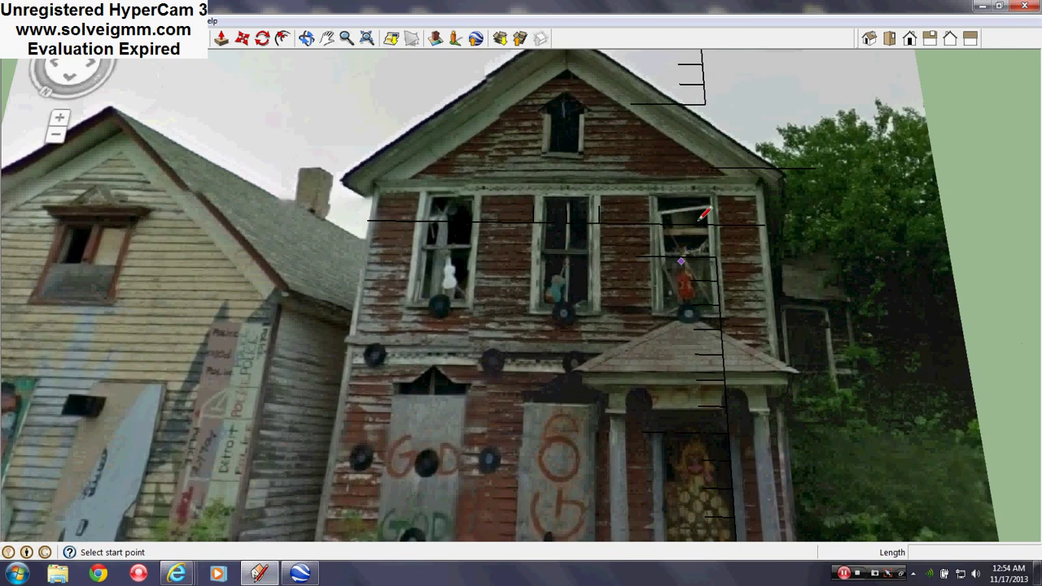
scroll(661, 213, up, 3)
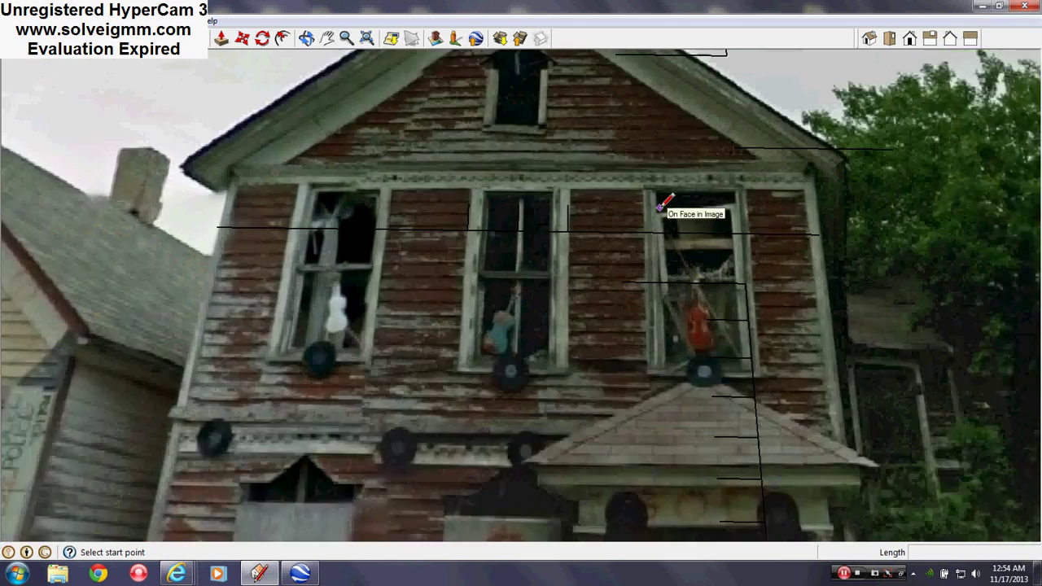
scroll(651, 238, up, 3)
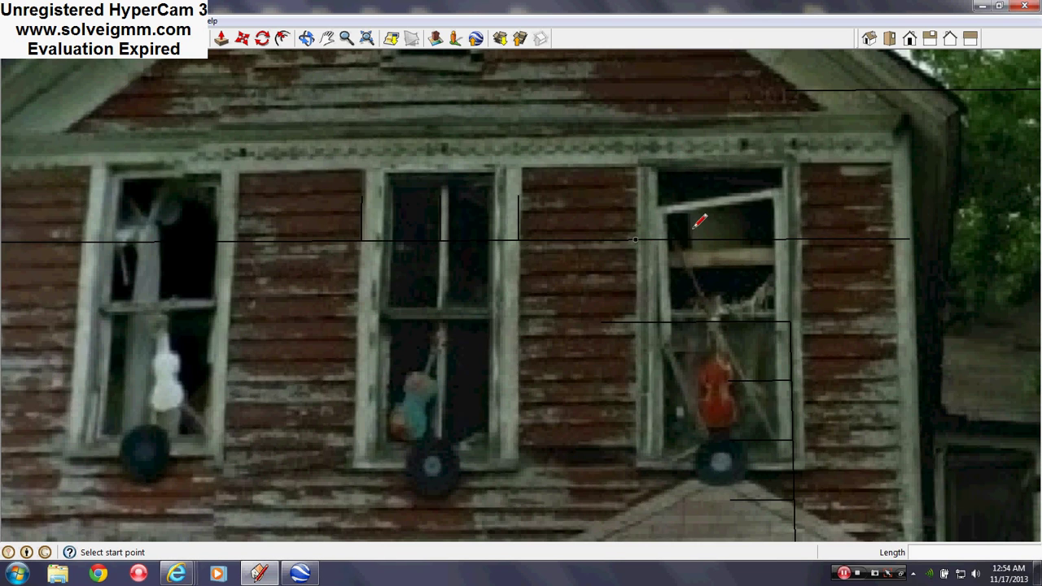
scroll(696, 225, down, 2)
scroll(609, 222, up, 3)
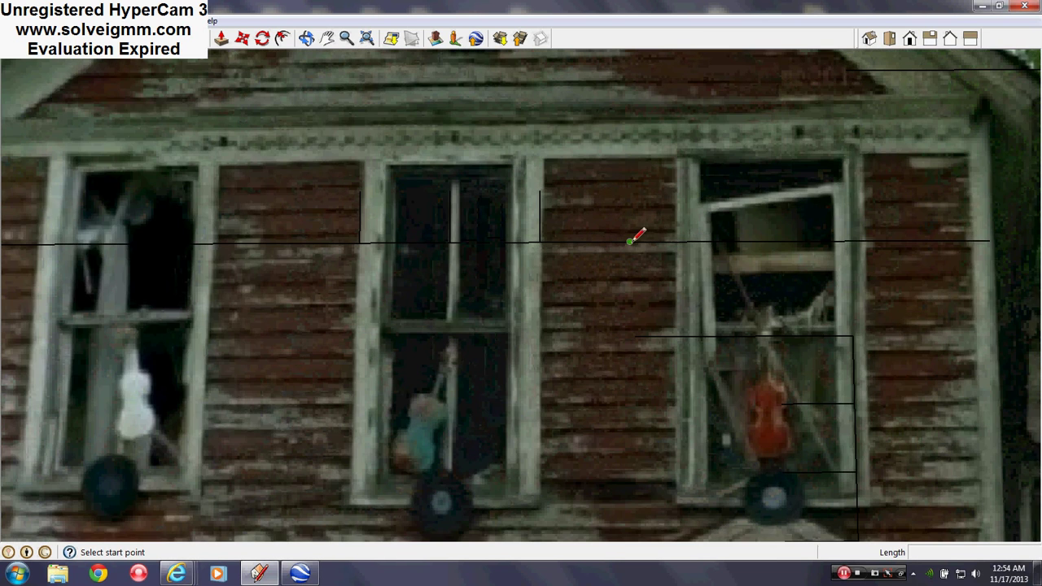
scroll(632, 251, down, 1)
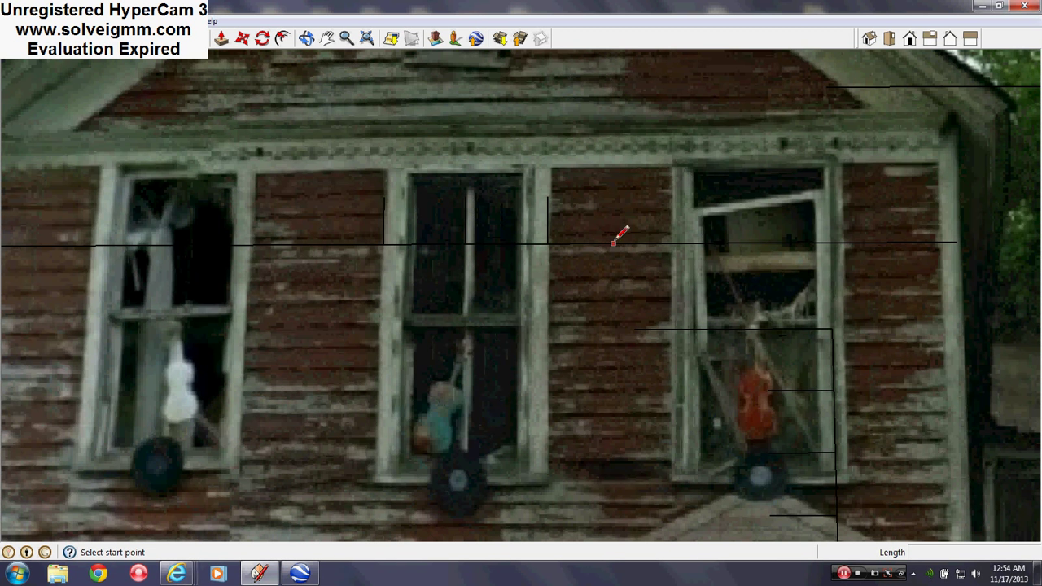
click(629, 243)
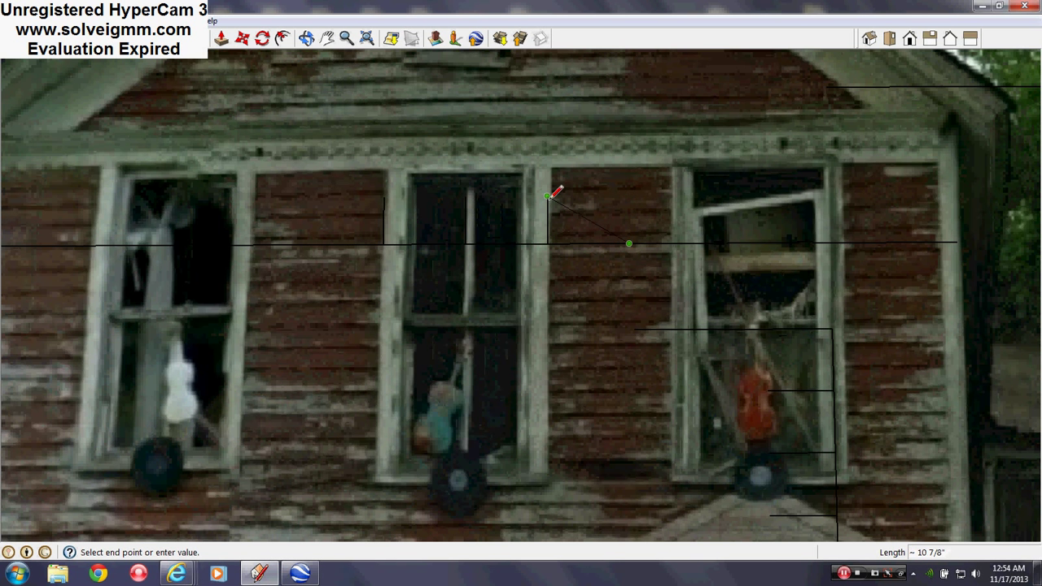
double_click(629, 197)
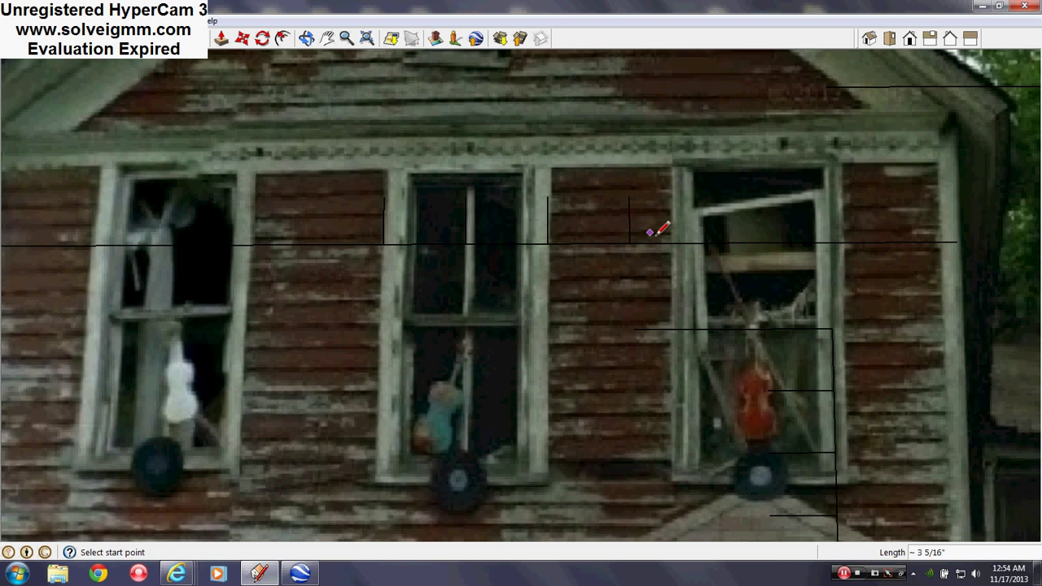
click(715, 240)
double_click(711, 197)
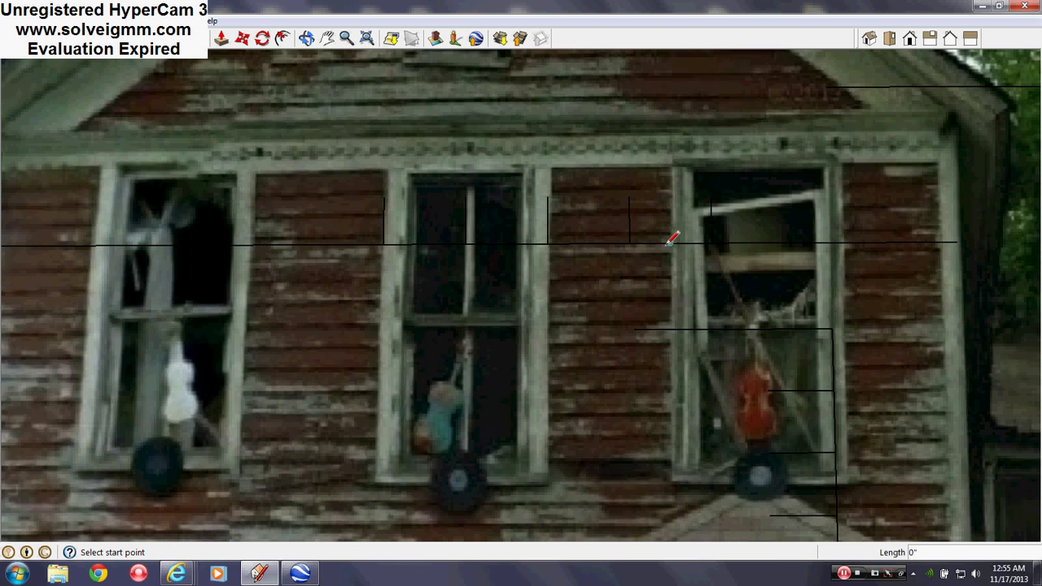
click(669, 243)
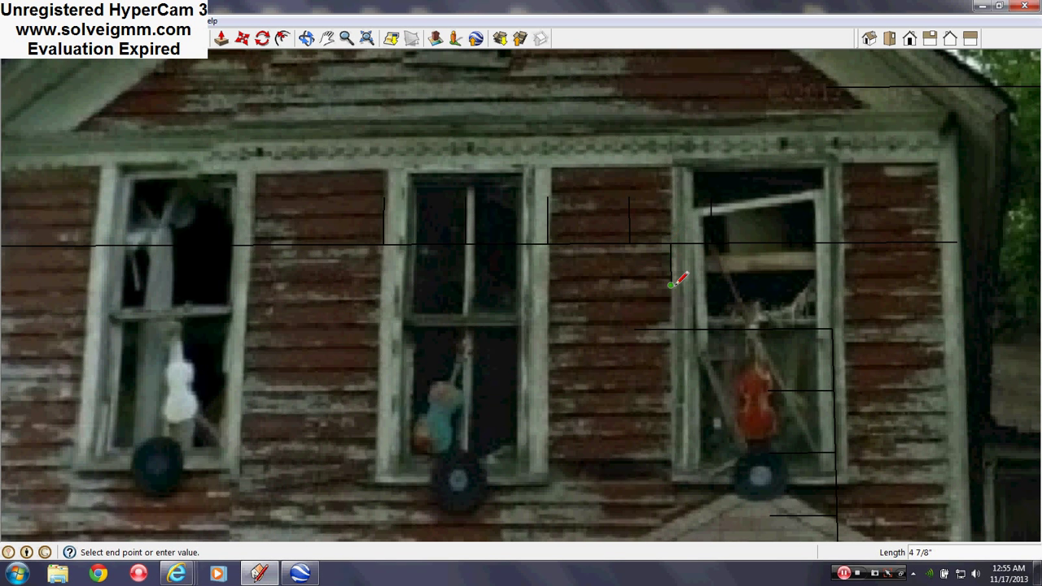
double_click(670, 284)
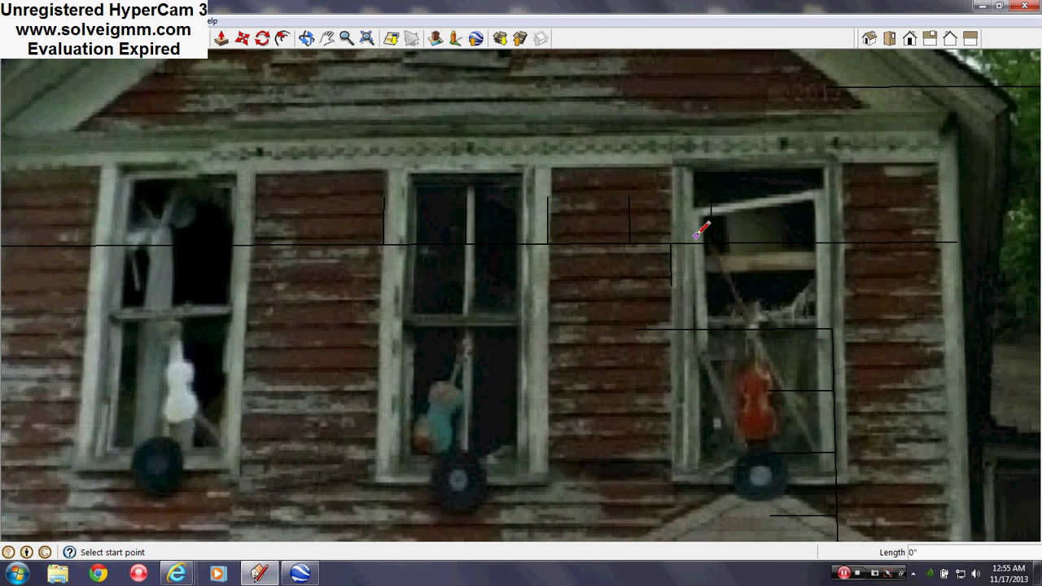
- Try to draw a 2' 3" line from the midpoint of the middle window's bottom edge on the model
scroll(790, 242, down, 7)
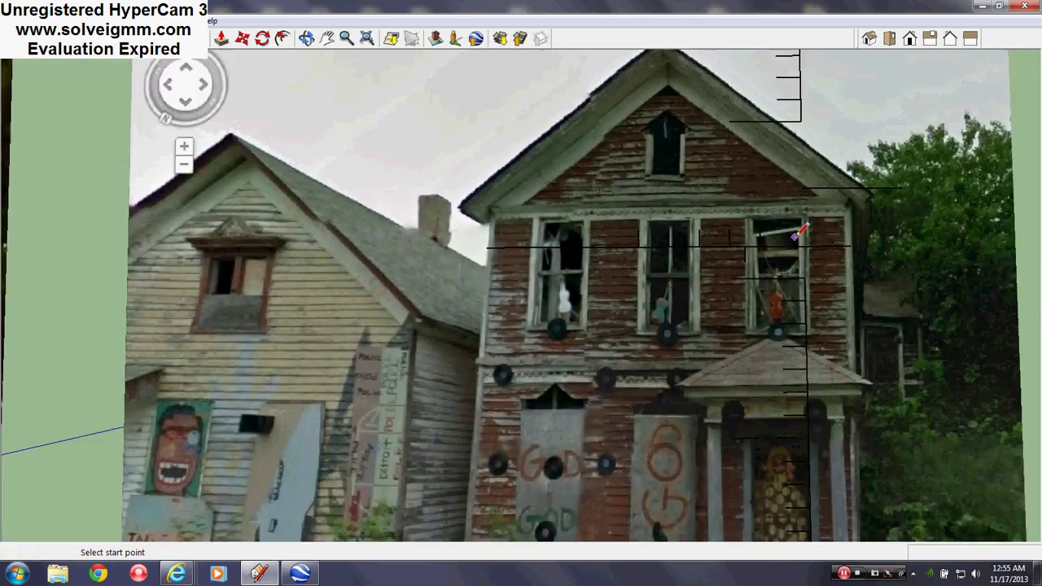
middle_drag(481, 229, 749, 121)
scroll(749, 120, down, 1)
mouse_move(485, 239)
middle_down()
mouse_move(400, 204)
mouse_move(524, 247)
mouse_move(475, 270)
middle_up()
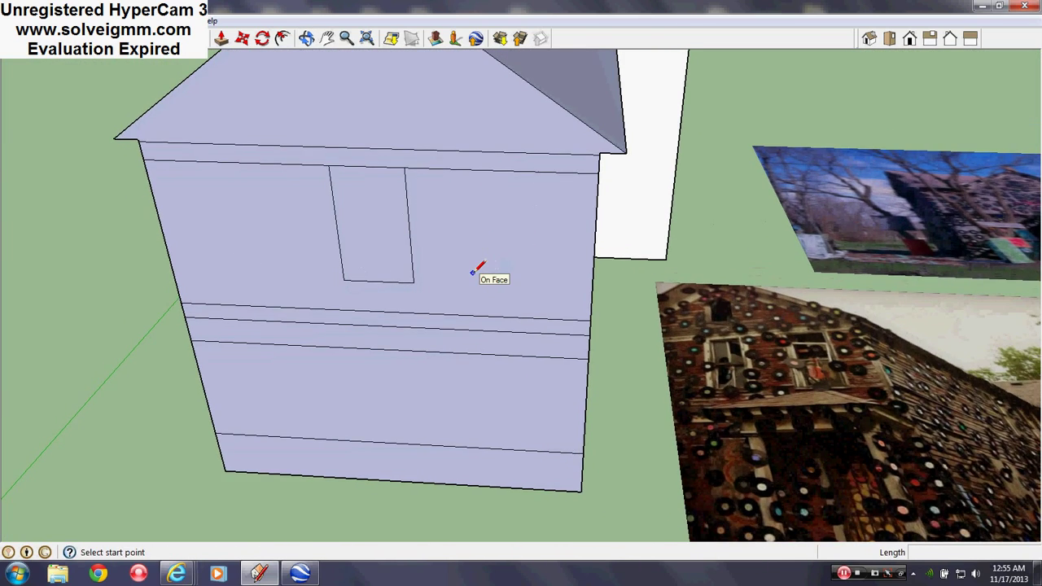
click(377, 280)
mouse_move(378, 274)
mouse_down()
mouse_move(378, 259)
mouse_move(374, 276)
mouse_up()
key(Escape)
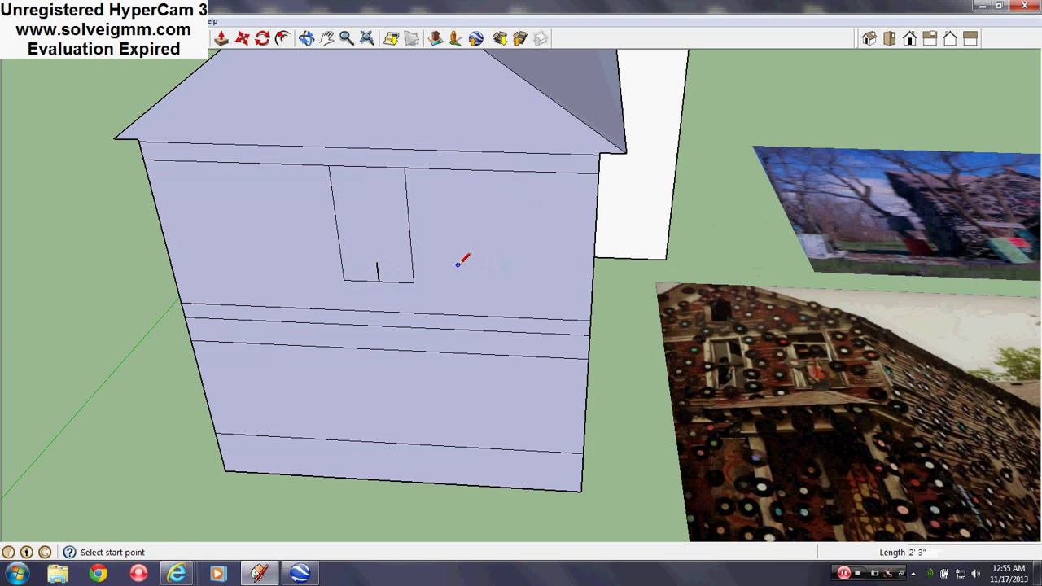
key(ctrl+z)
- Draw a 2' 3" horizontal line from the middle window's lower right corner toward the wall's right edge
click(413, 283)
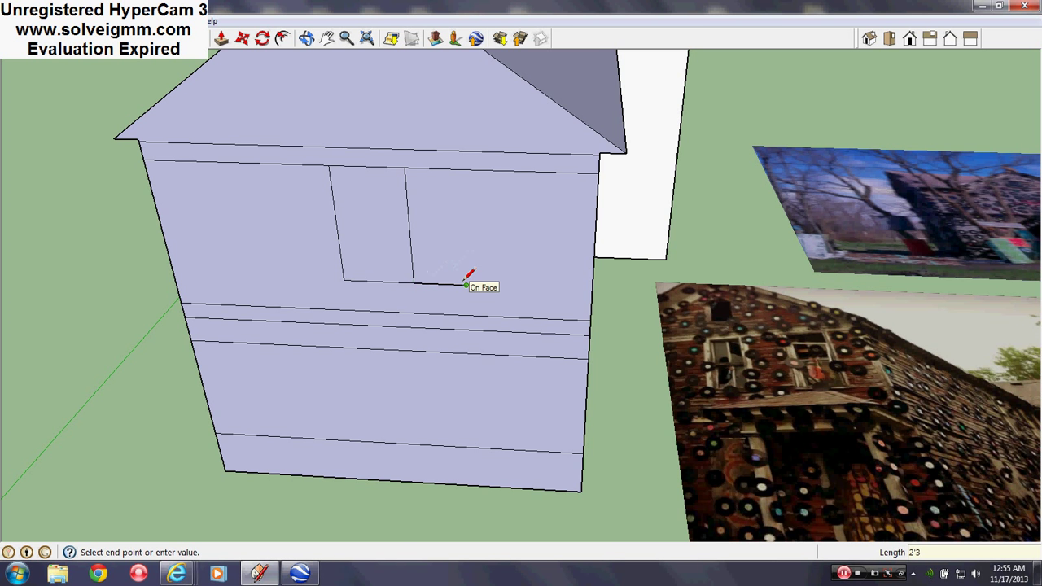
key(Return)
key(Escape)
- Copy the middle window outline to the far end of the 2' 3" line, and erase that line between the two windows
scroll(481, 334, down, 2)
scroll(445, 285, up, 3)
middle_drag(439, 281, 416, 259)
right_click(383, 243)
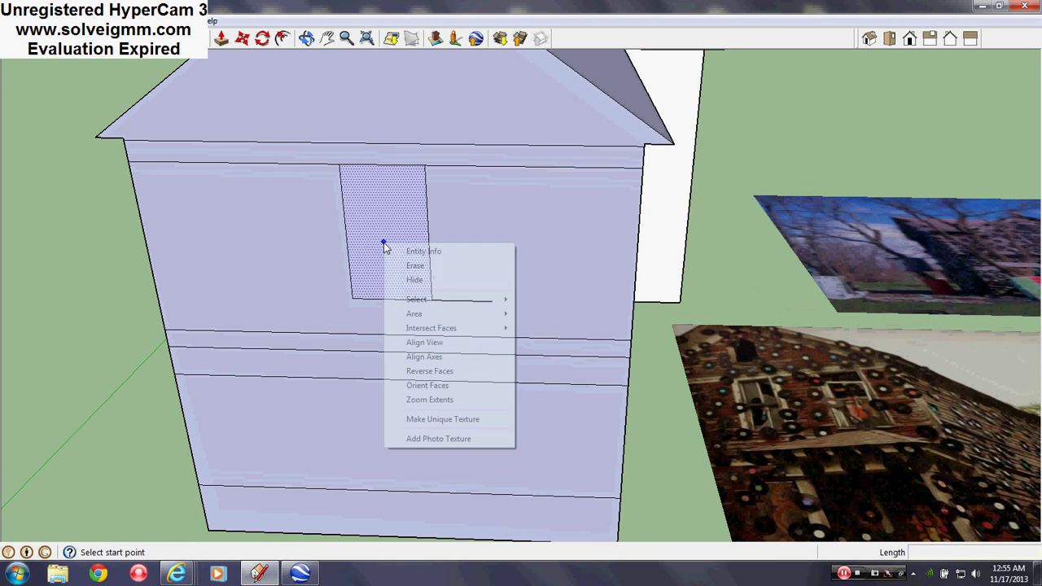
key(Escape)
key(m)
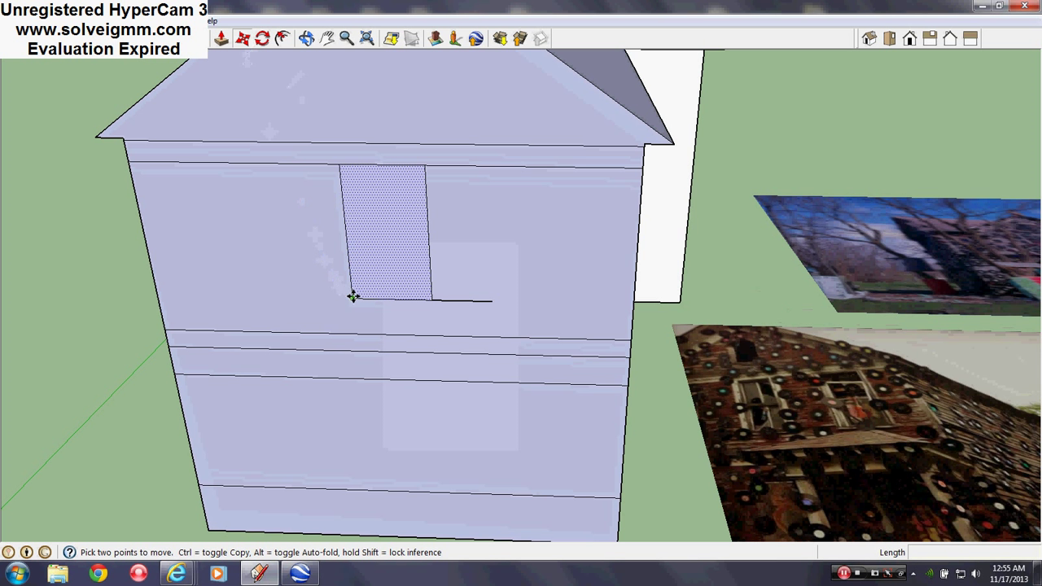
click(354, 301)
key(ctrl)
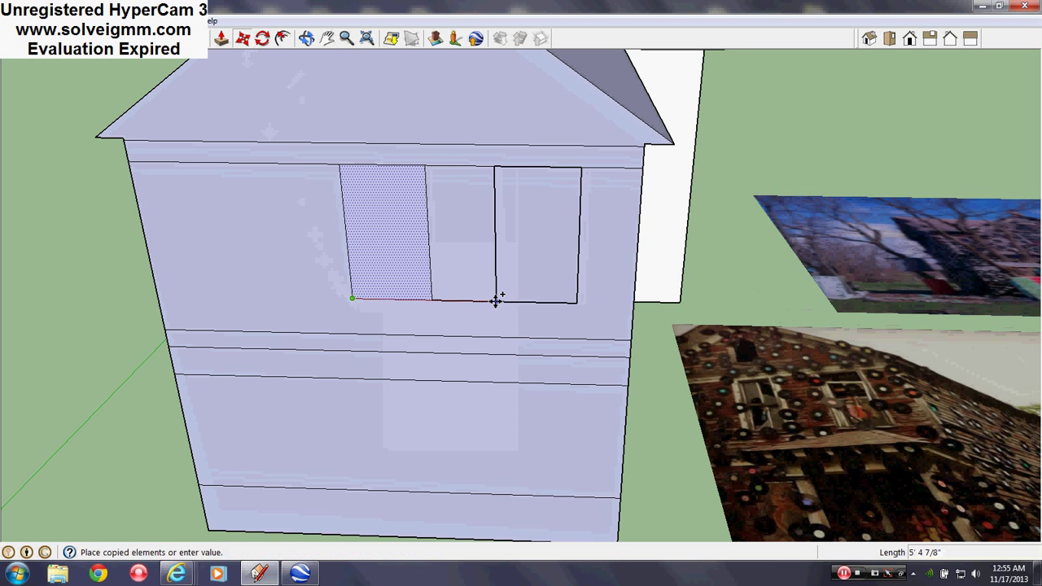
click(490, 301)
right_click(474, 304)
right_click(476, 303)
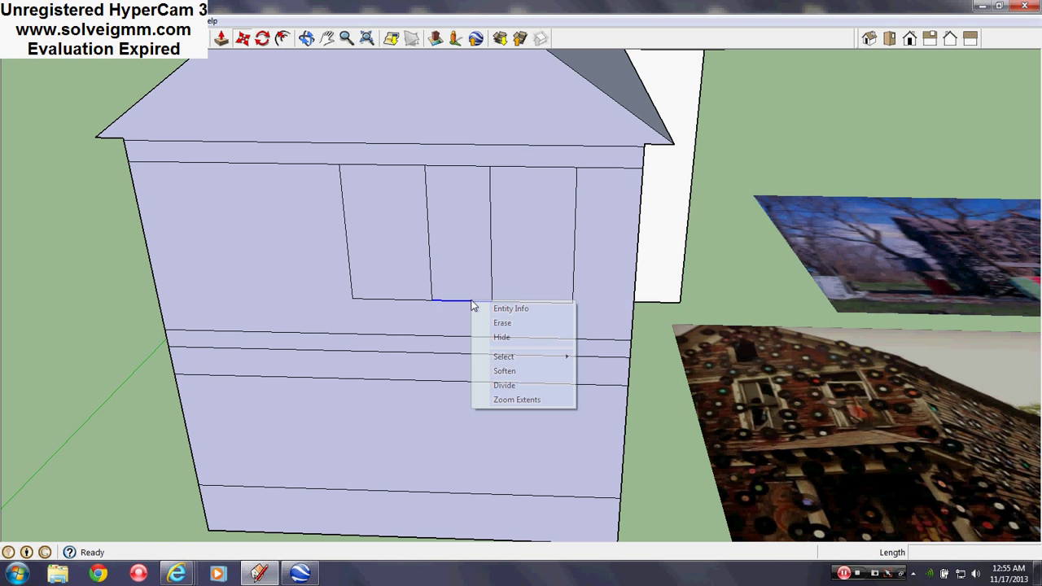
right_click(519, 257)
key(Escape)
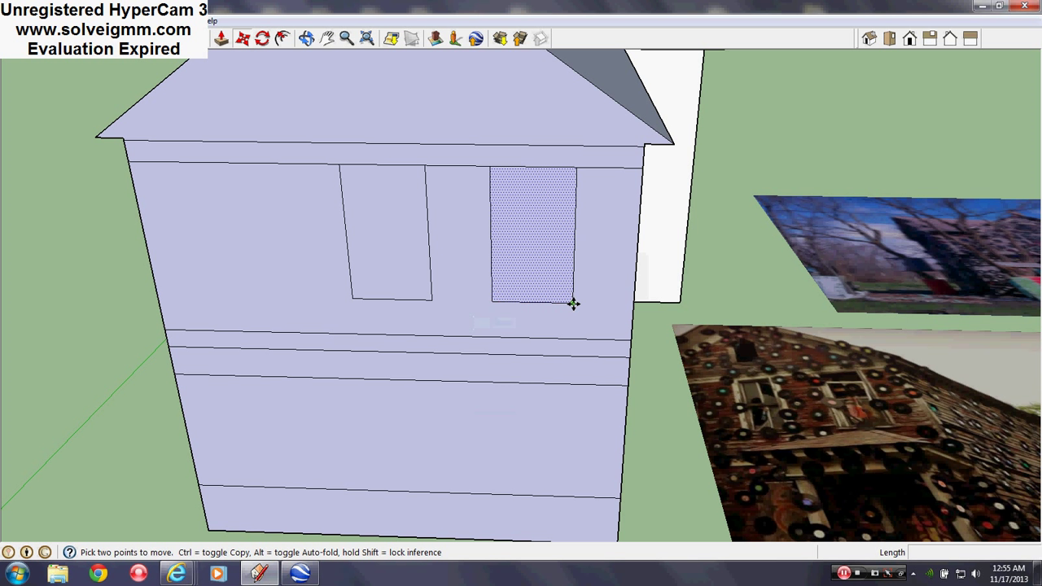
click(574, 302)
key(Escape)
- Copy the middle window outline 5' 3" horizontally toward the wall's left edge
right_click(410, 290)
key(Escape)
key(ctrl)
click(352, 298)
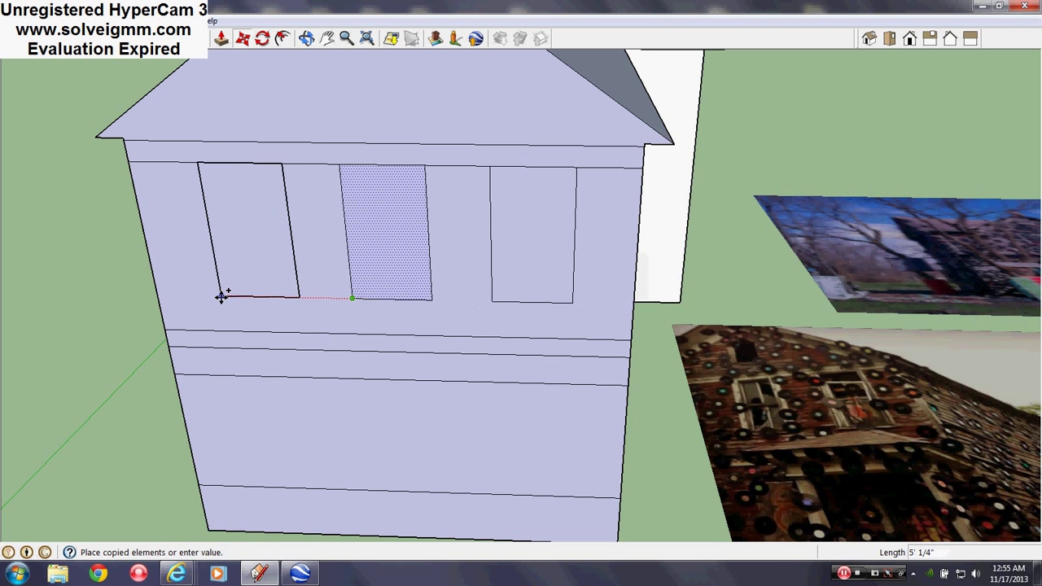
click(221, 297)
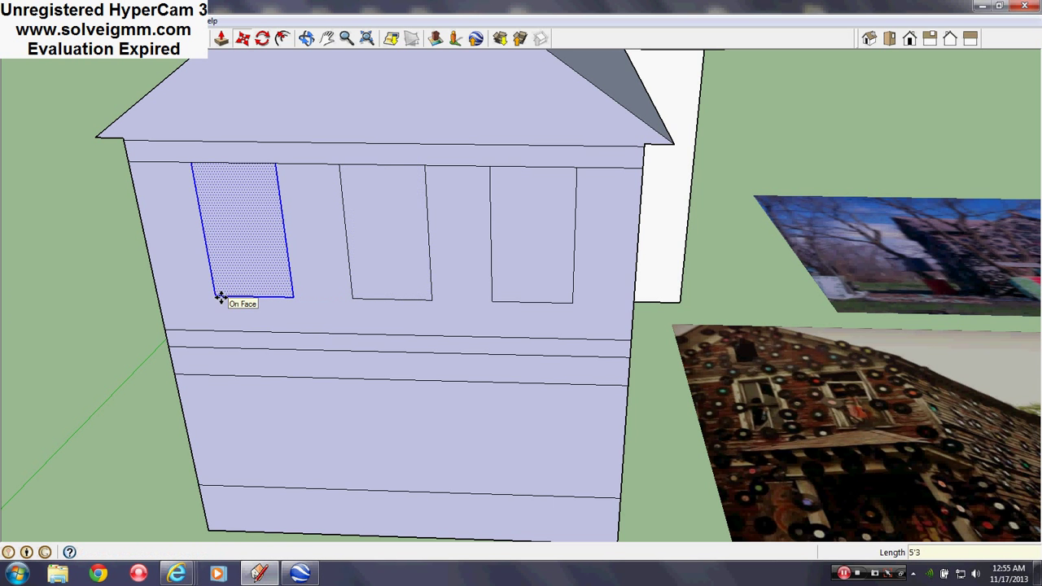
- Compare the model's three upper windows with the front photo and examine the boarded ground-floor windows there
scroll(288, 284, down, 5)
shift+middle_drag(491, 292, 379, 253)
scroll(496, 263, up, 2)
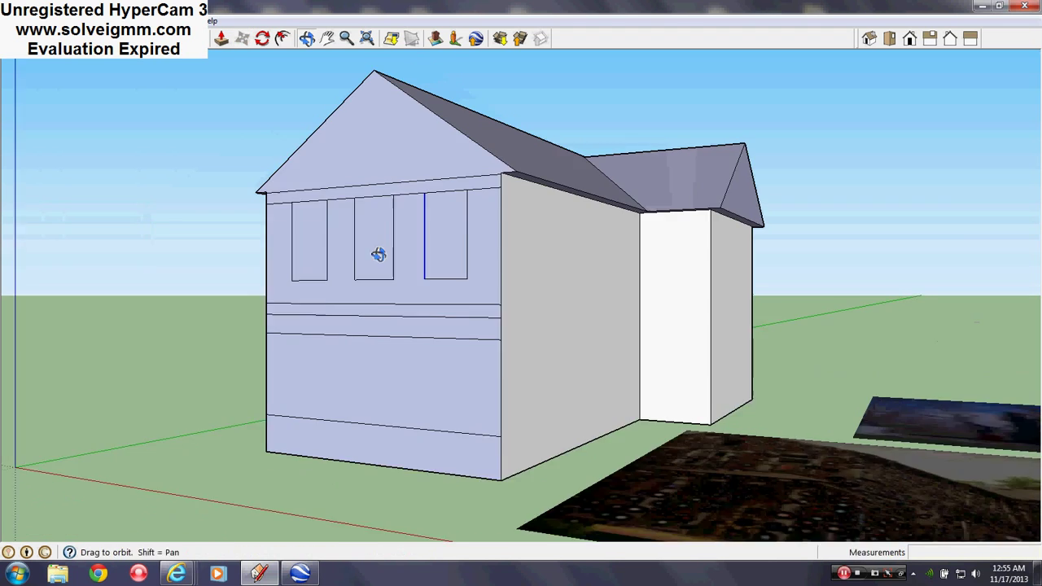
scroll(378, 254, up, 1)
click(47, 39)
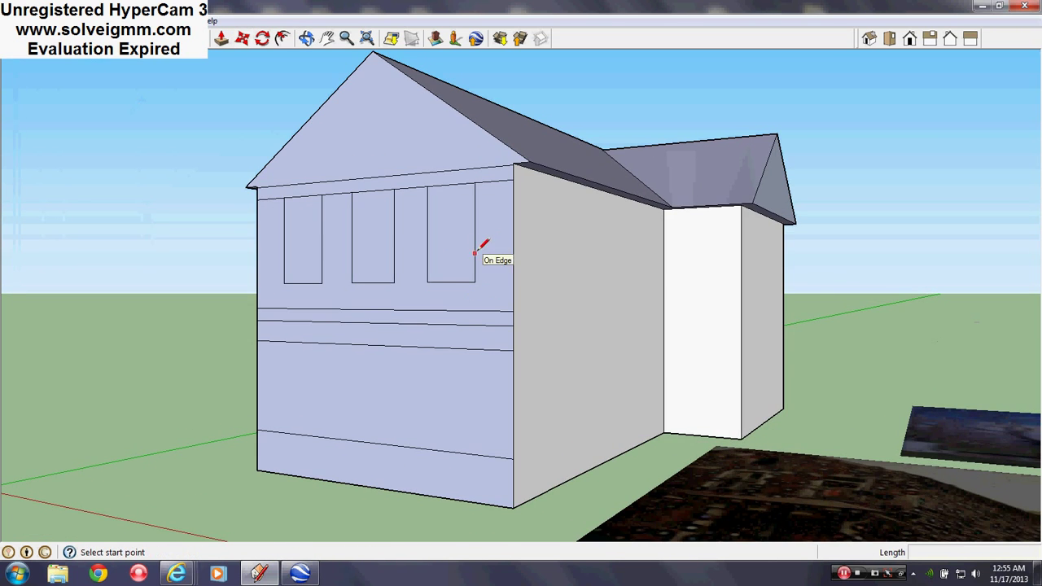
mouse_move(389, 249)
middle_down()
mouse_move(477, 288)
mouse_move(297, 275)
mouse_move(240, 390)
middle_up()
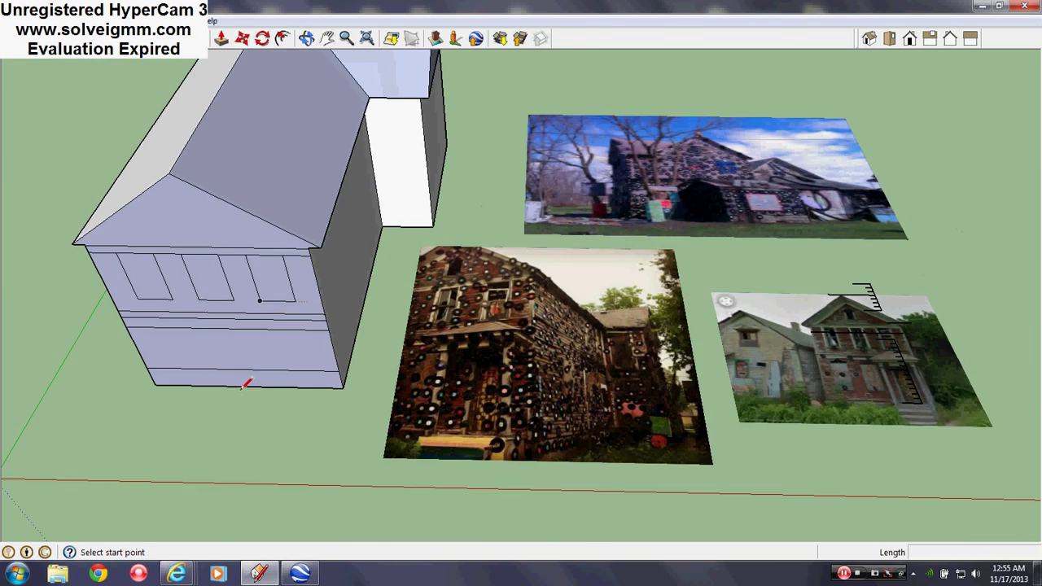
shift+middle_drag(234, 320, 244, 298)
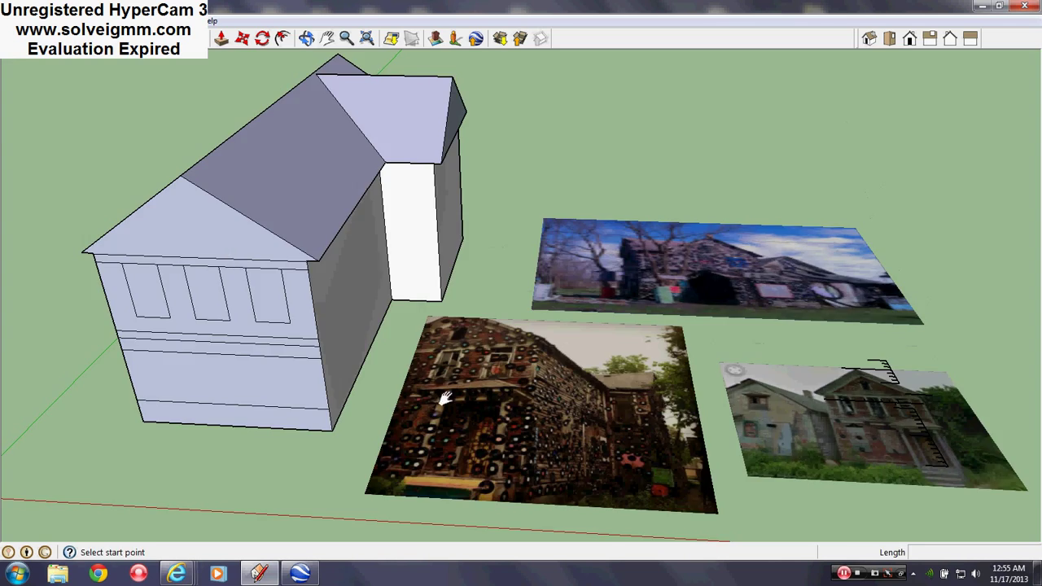
shift+middle_drag(445, 398, 248, 284)
scroll(665, 291, up, 2)
middle_drag(665, 292, 659, 458)
shift+middle_drag(454, 393, 917, 424)
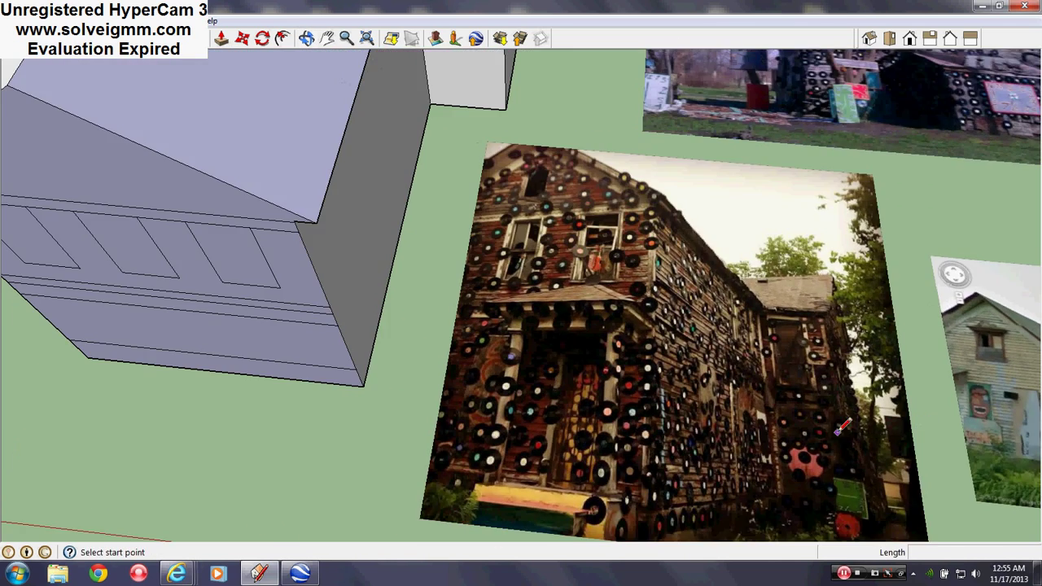
middle_drag(841, 427, 637, 421)
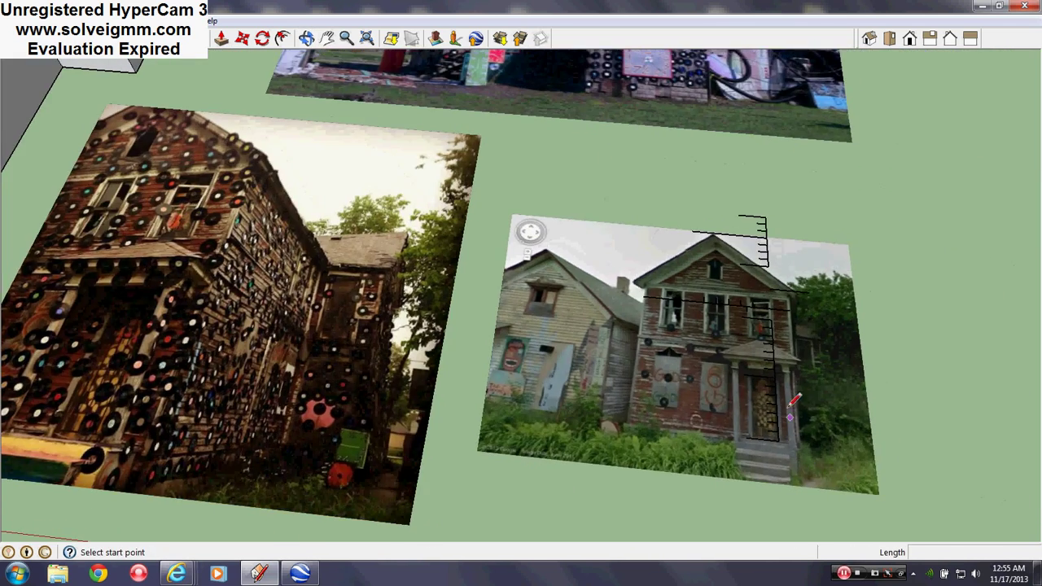
scroll(793, 398, up, 5)
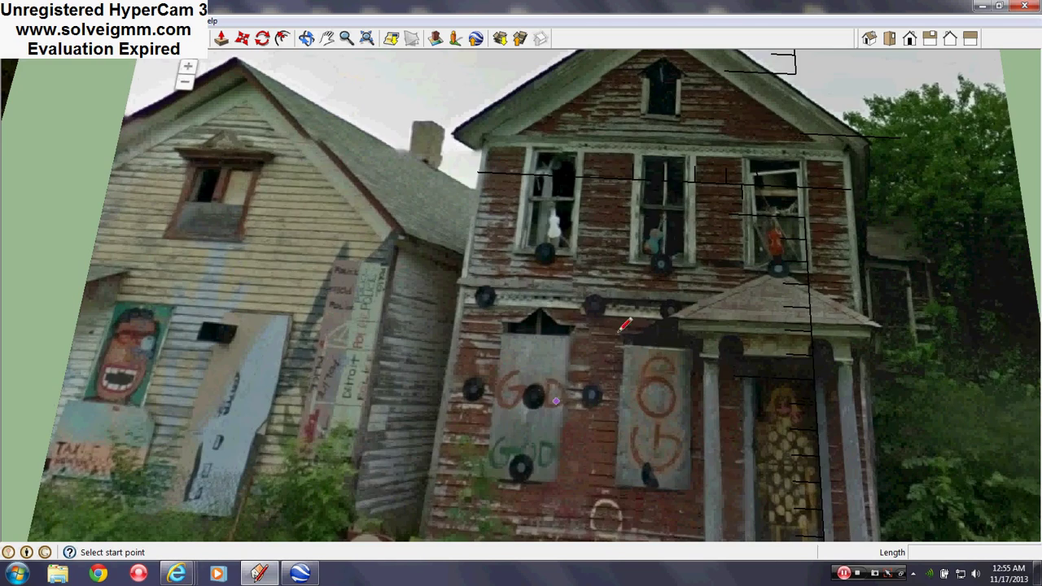
scroll(673, 434, down, 5)
- Copy the left upper window straight down to the ground floor's upper line and extend its bottom edge to the base line
middle_drag(304, 380, 425, 248)
key(space)
click(337, 204)
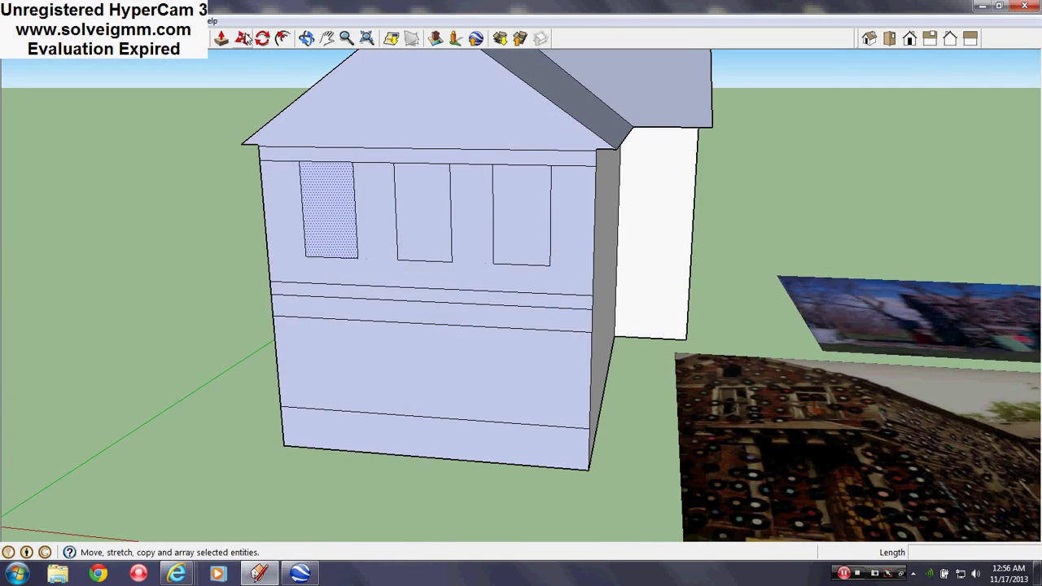
click(242, 38)
ctrl+click(299, 162)
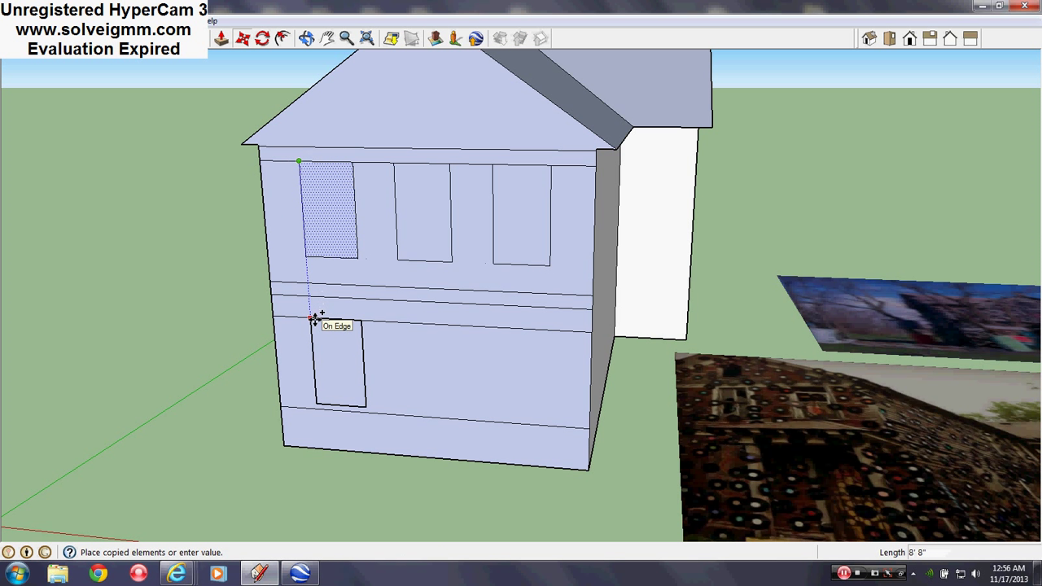
click(314, 320)
scroll(342, 403, up, 3)
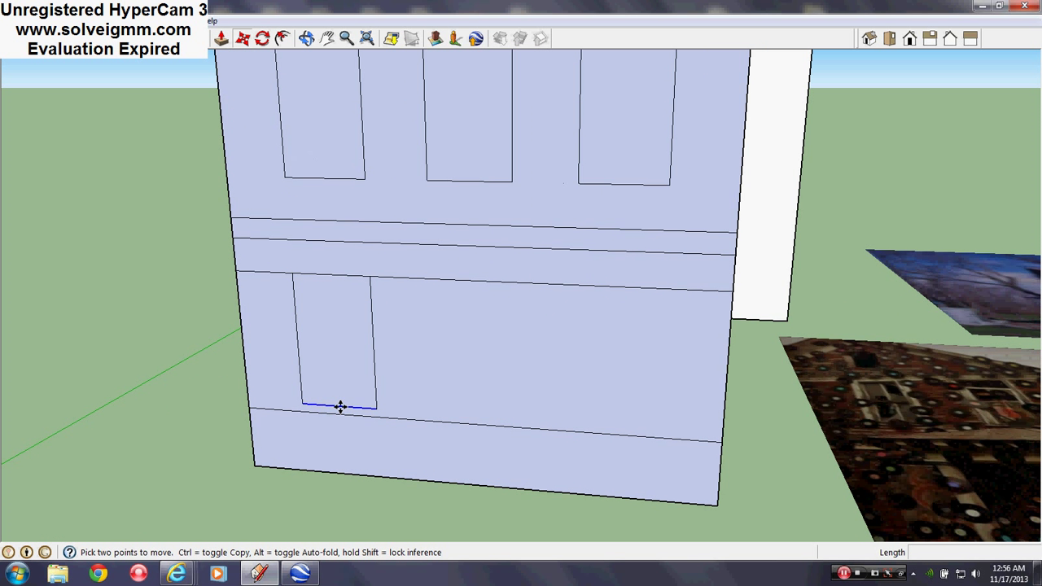
- Copy the middle upper window straight down so that its bottom edge rests on the ground floor's base line
scroll(272, 312, down, 5)
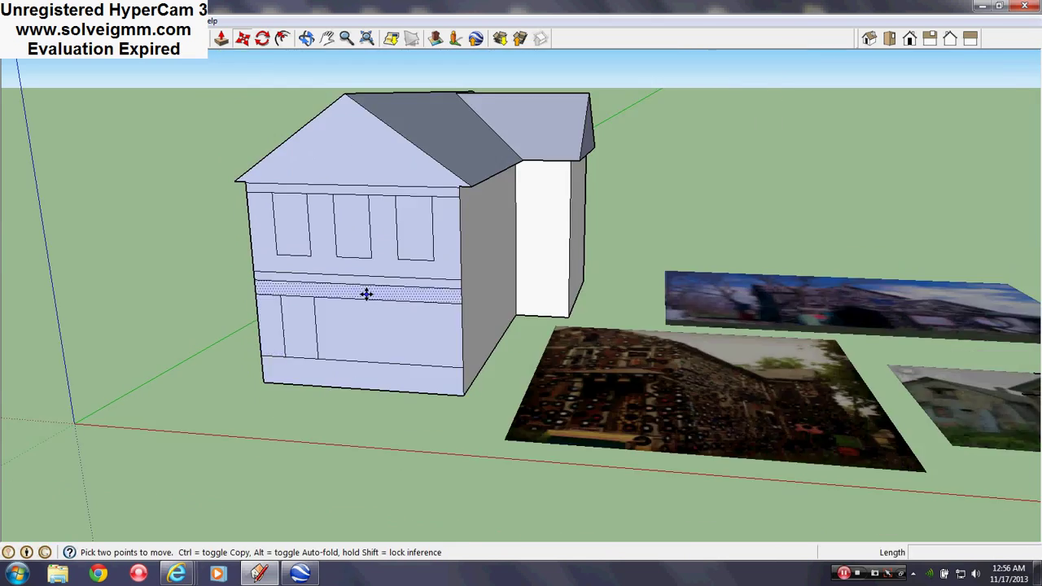
middle_drag(366, 293, 423, 439)
scroll(977, 465, up, 5)
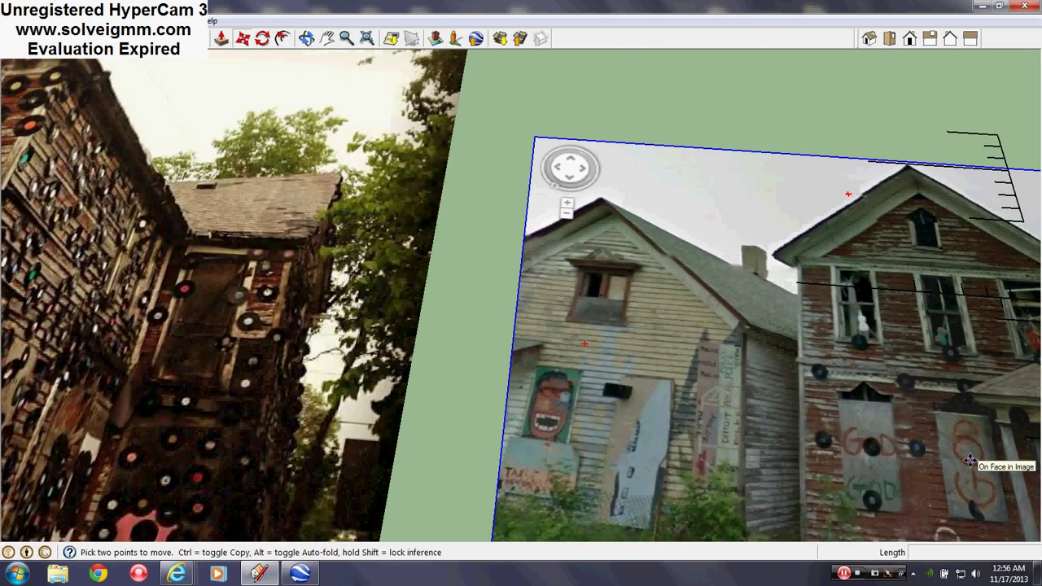
scroll(975, 465, down, 5)
middle_drag(974, 465, 961, 301)
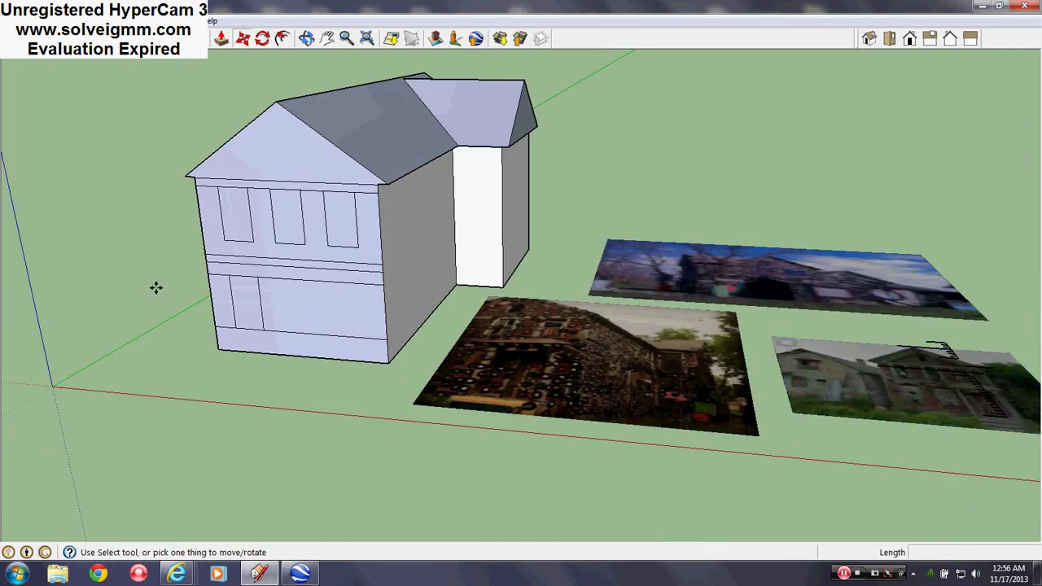
scroll(314, 255, up, 5)
right_click(384, 187)
click(339, 97)
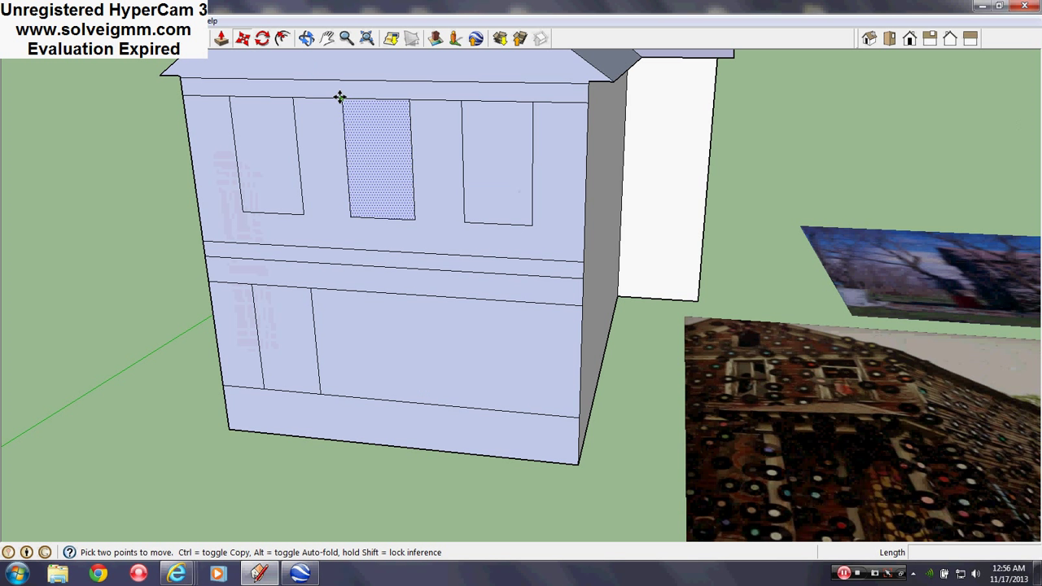
click(351, 219)
click(362, 386)
- Move the second lower window's top edge up to the ground floor's upper line
scroll(374, 302, up, 2)
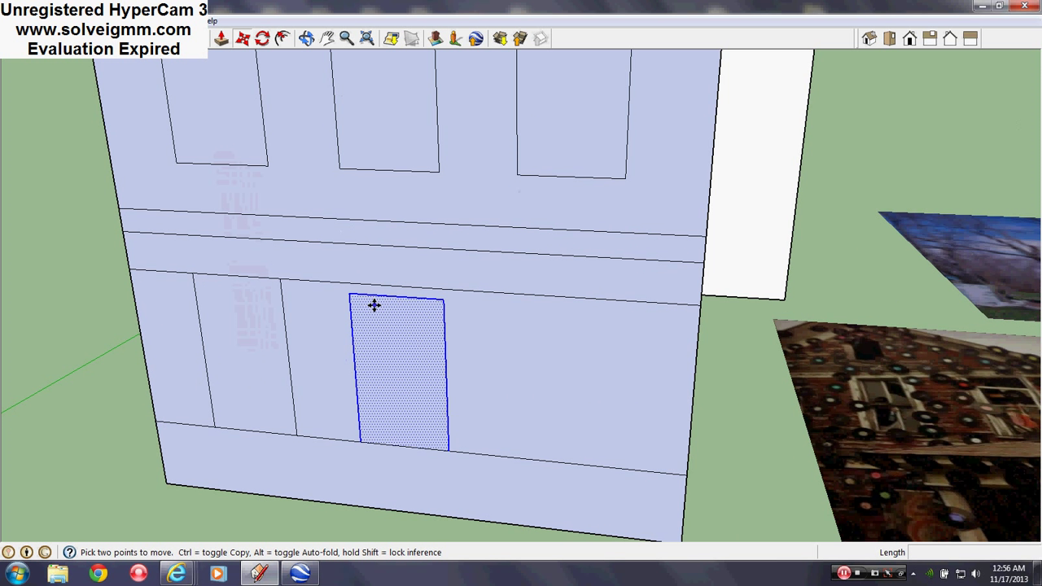
click(398, 296)
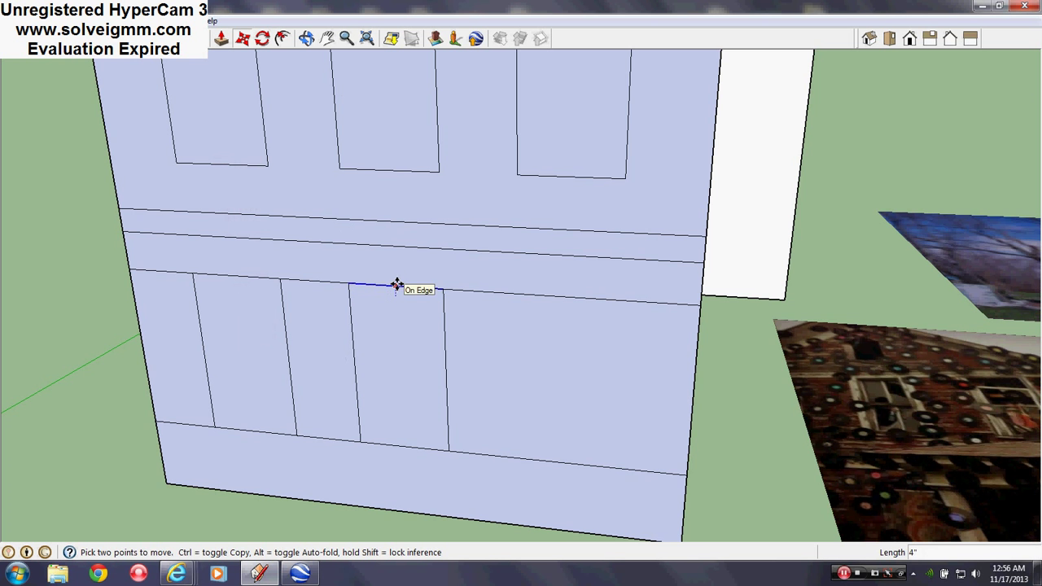
click(392, 283)
- Erase the ground floor's upper and base line segments between and beside the two lower windows, keeping the window outlines
scroll(392, 283, down, 3)
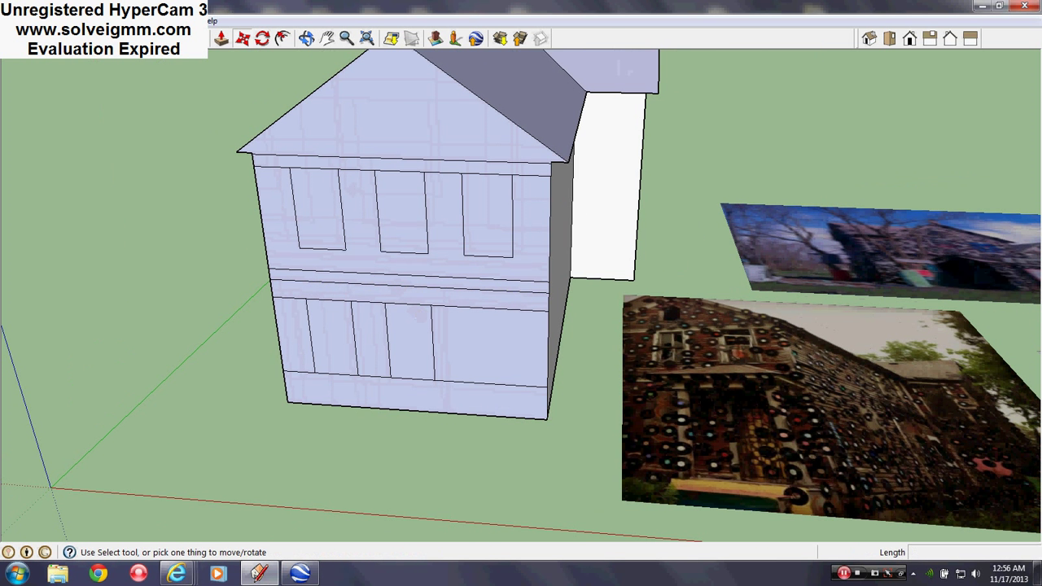
key(e)
click(379, 304)
click(379, 377)
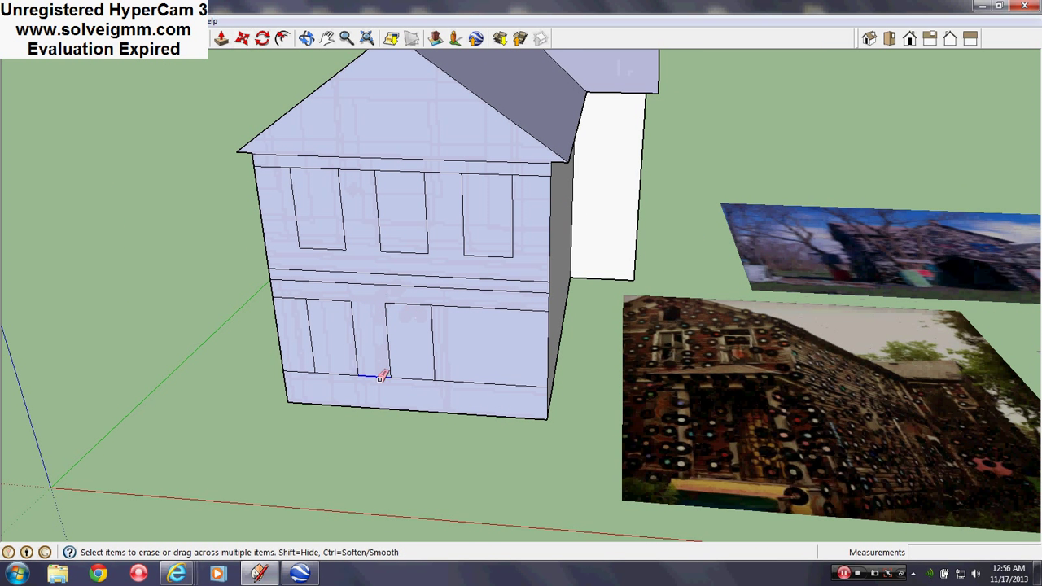
click(514, 312)
click(507, 387)
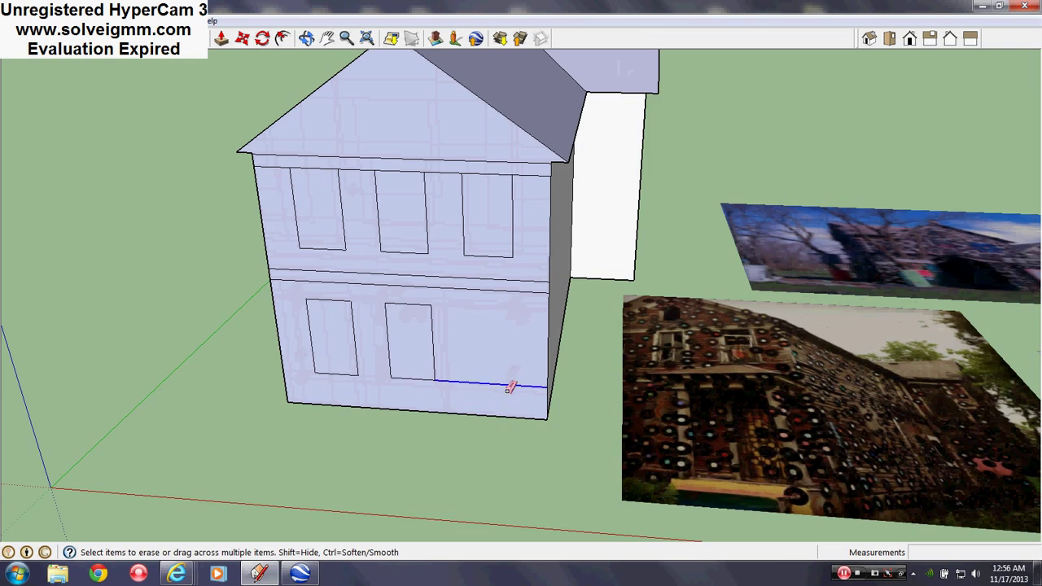
- Examine the front photo's porch, door, steps and foundation against the scale ticks beside the door
mouse_move(508, 388)
middle_down()
mouse_move(541, 269)
mouse_move(387, 343)
middle_up()
scroll(387, 343, down, 4)
middle_drag(589, 366, 535, 385)
shift+middle_drag(618, 382, 679, 577)
scroll(494, 349, up, 3)
shift+middle_drag(640, 496, 640, 367)
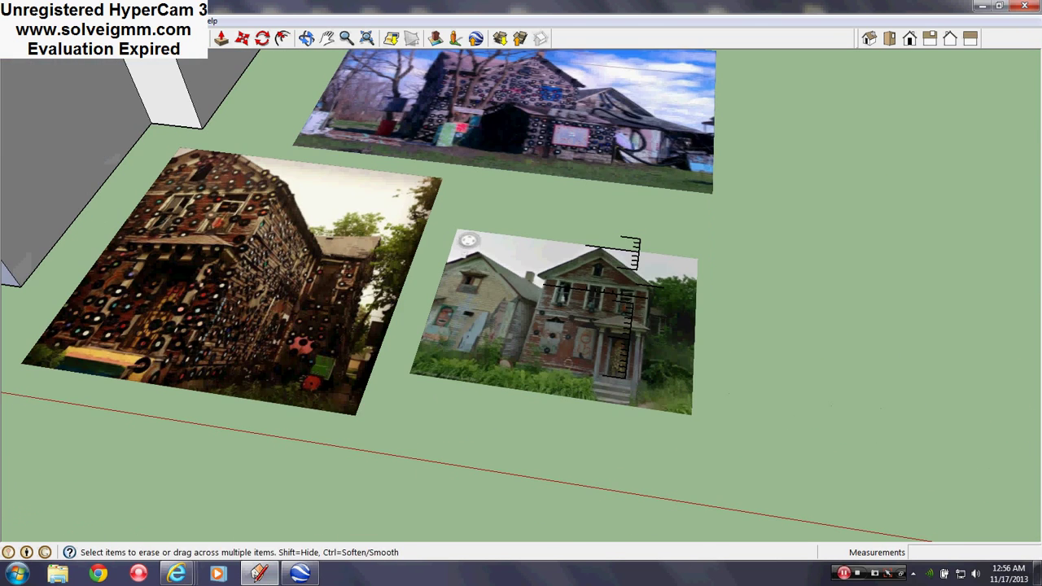
key(l)
scroll(708, 387, up, 6)
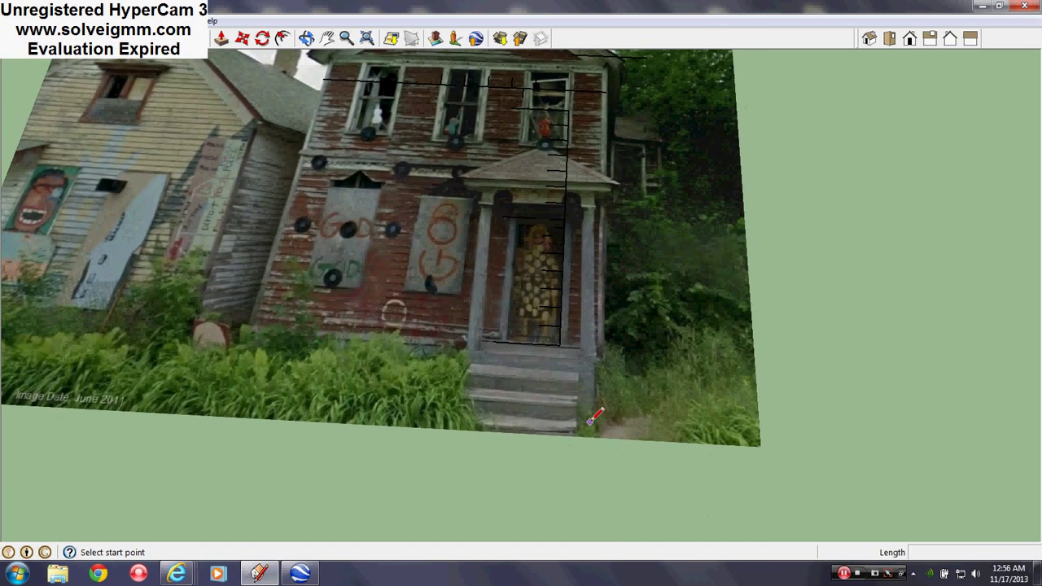
middle_drag(592, 394, 604, 388)
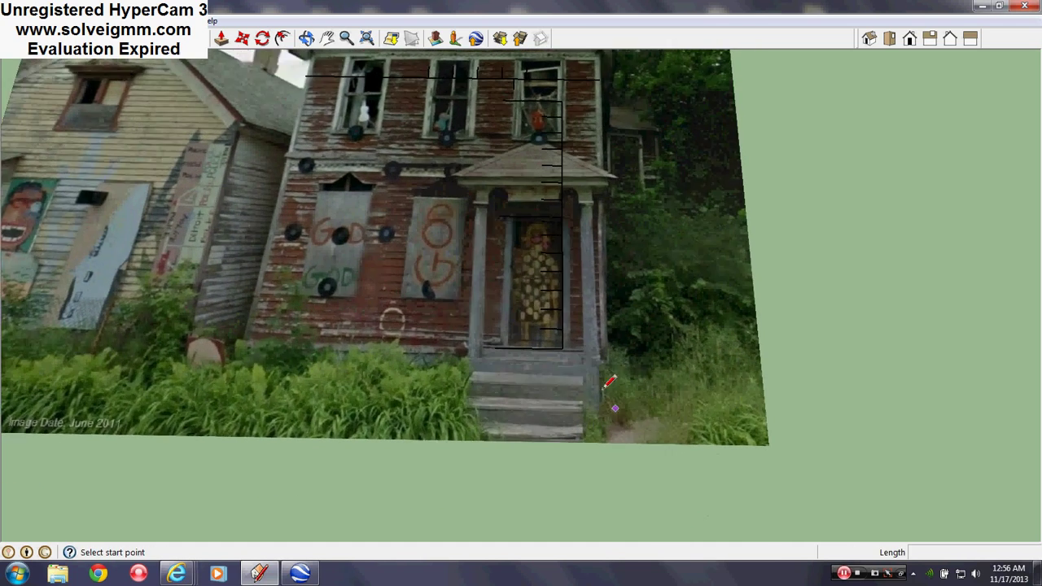
scroll(609, 382, up, 2)
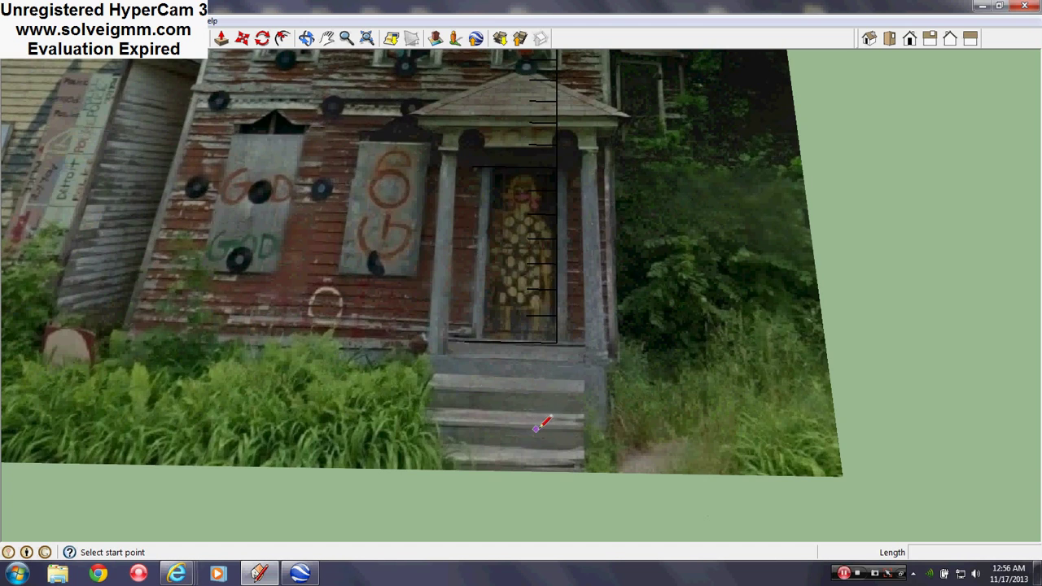
scroll(466, 390, down, 3)
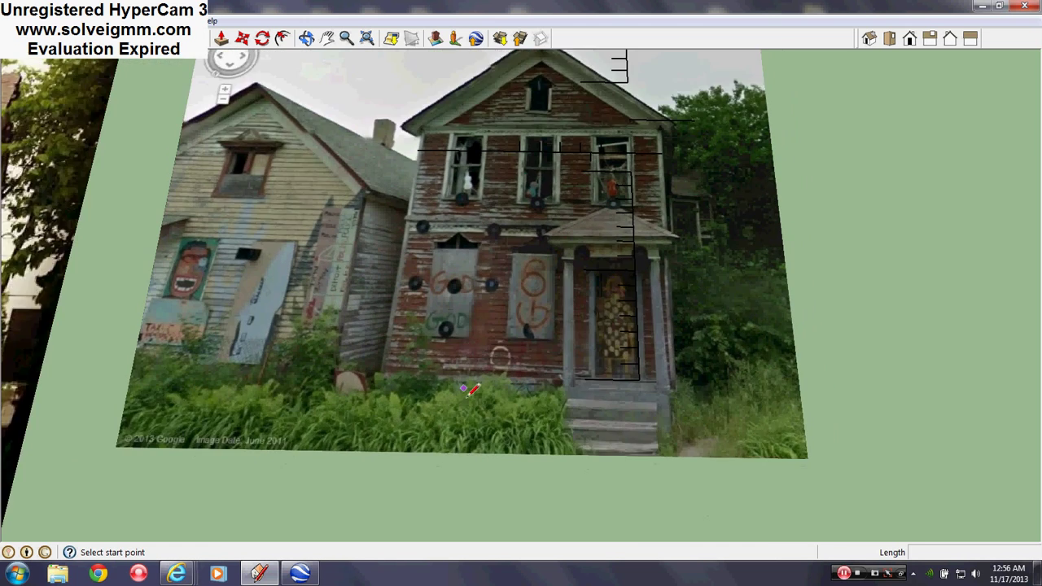
scroll(468, 390, up, 2)
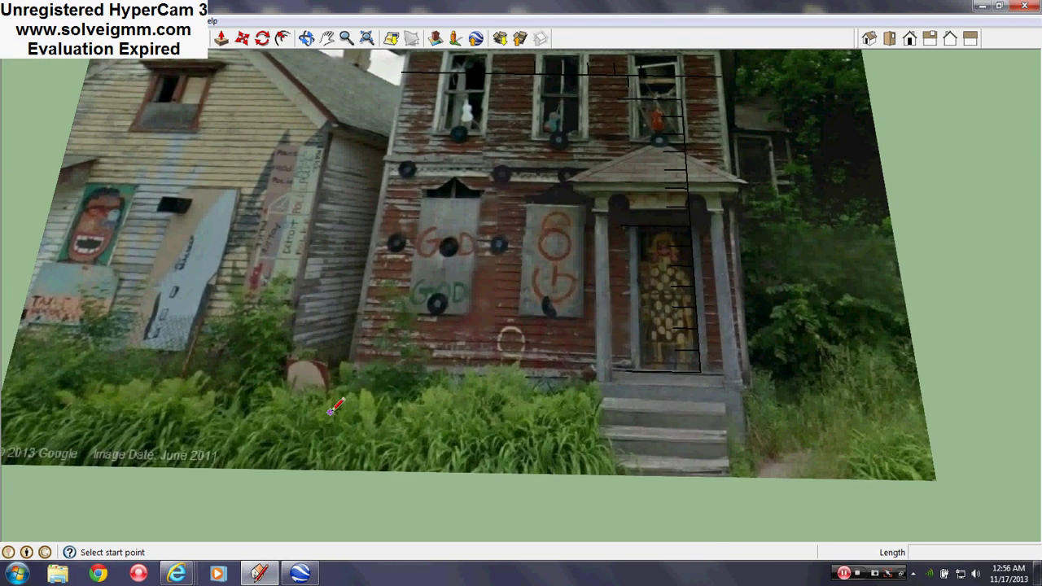
scroll(766, 450, up, 2)
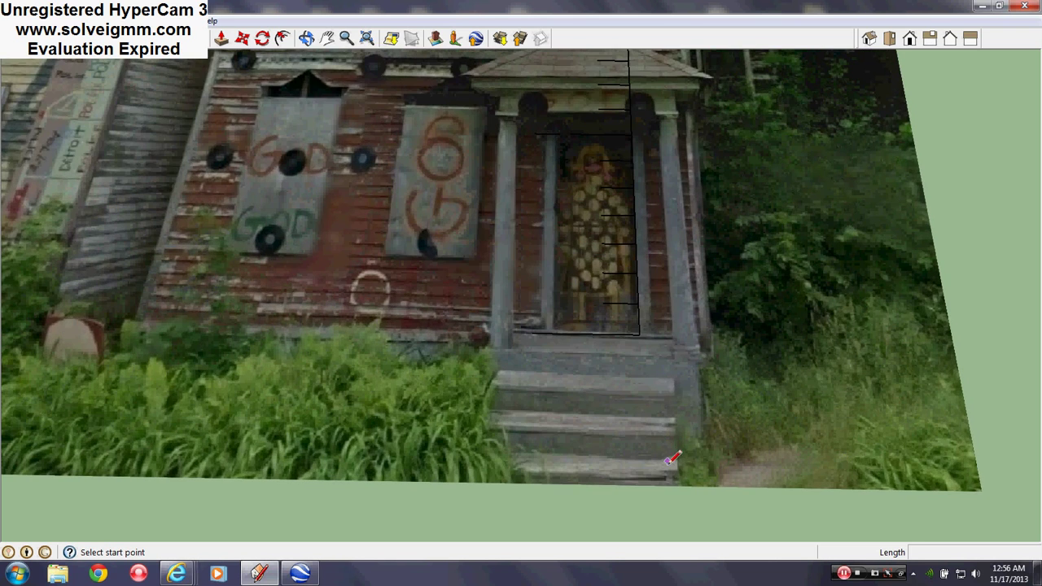
scroll(690, 466, down, 10)
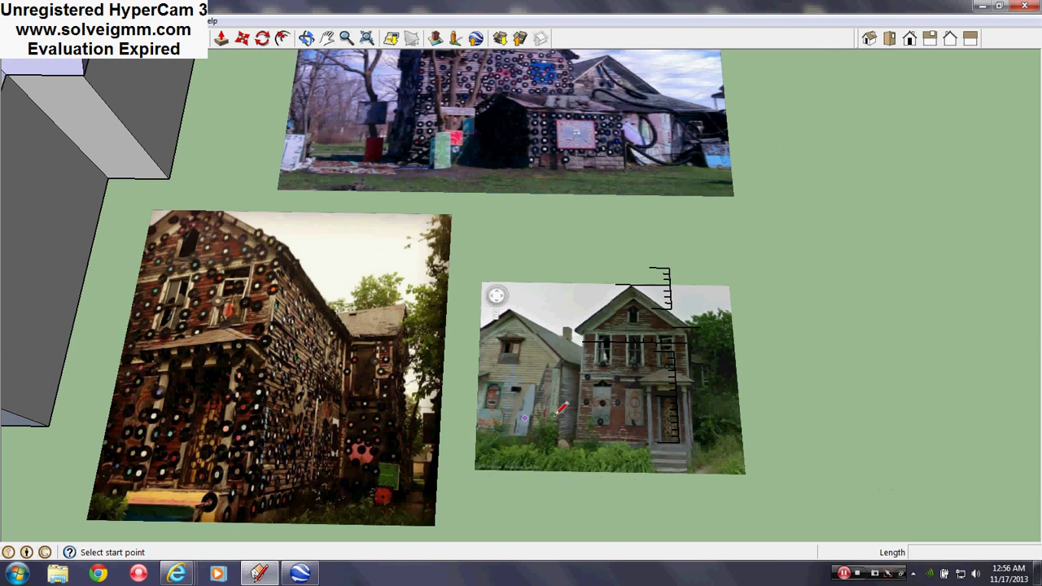
scroll(659, 439, up, 10)
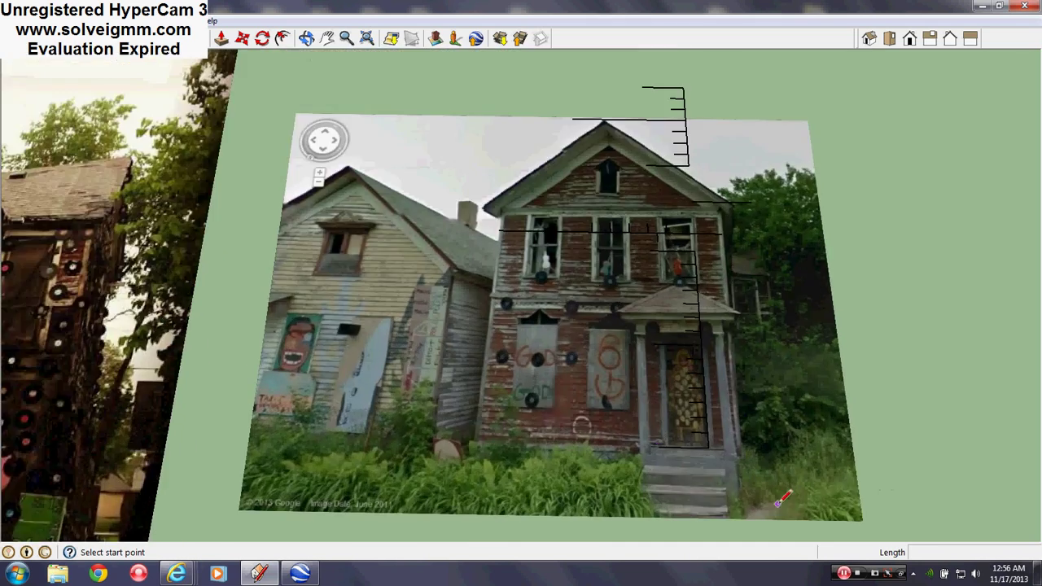
- Copy the scale-tick group beside the door straight down so that it continues from the door's base line past the porch steps
scroll(618, 383, down, 5)
scroll(673, 479, up, 6)
scroll(674, 477, down, 2)
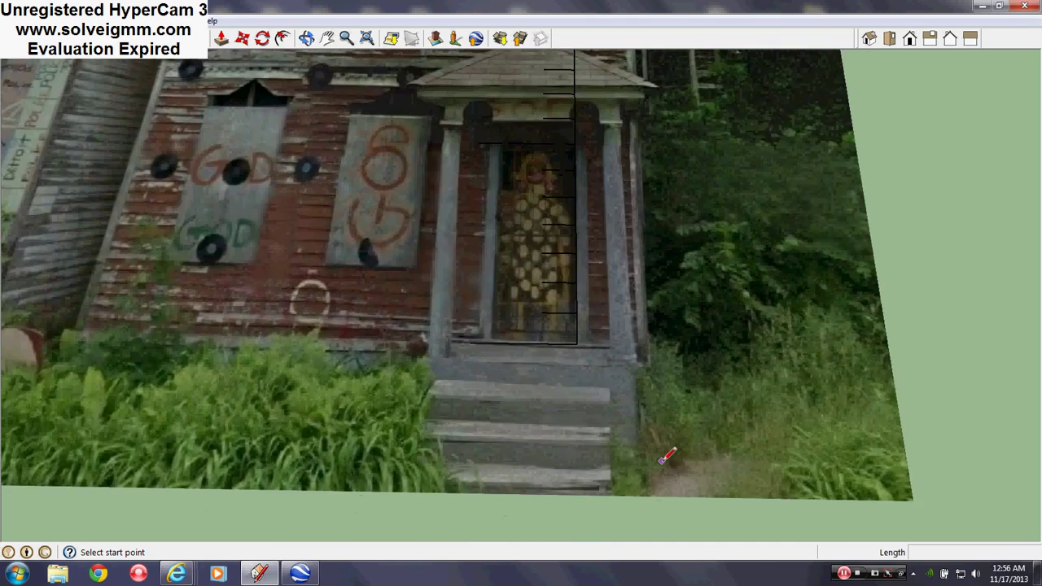
scroll(666, 458, up, 1)
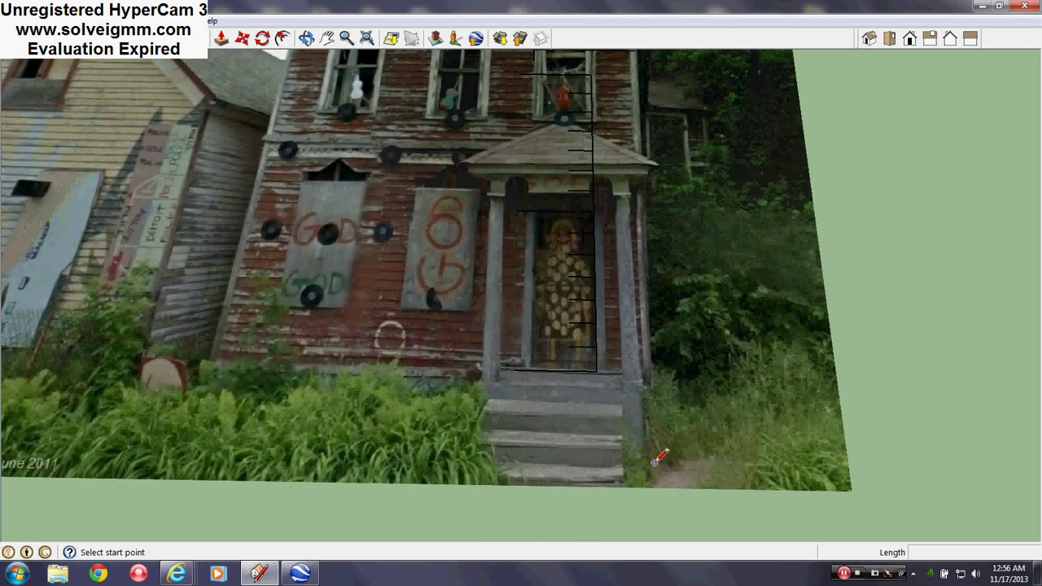
scroll(756, 465, up, 1)
scroll(717, 460, up, 2)
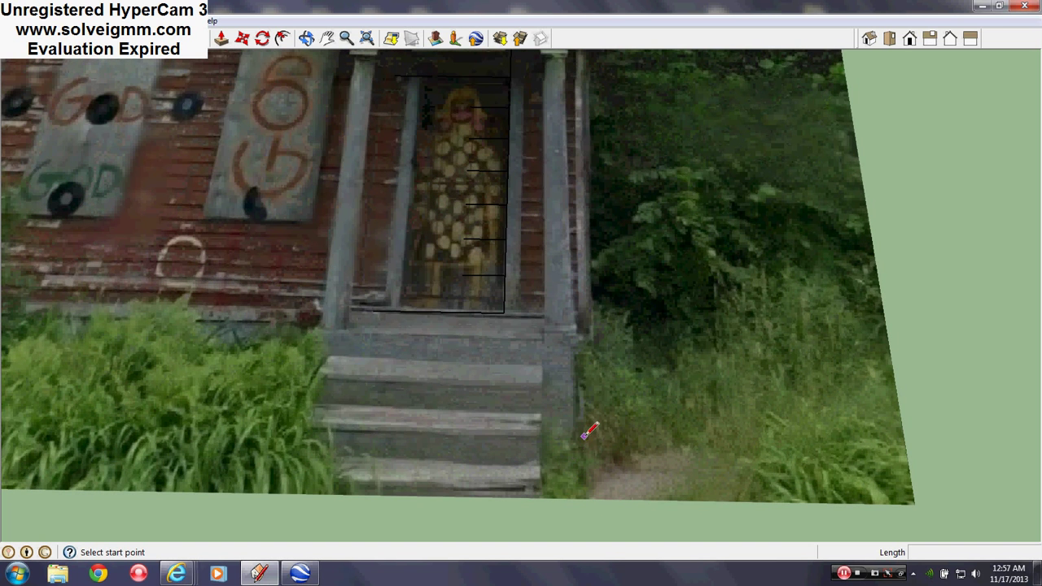
scroll(586, 443, down, 1)
right_click(515, 303)
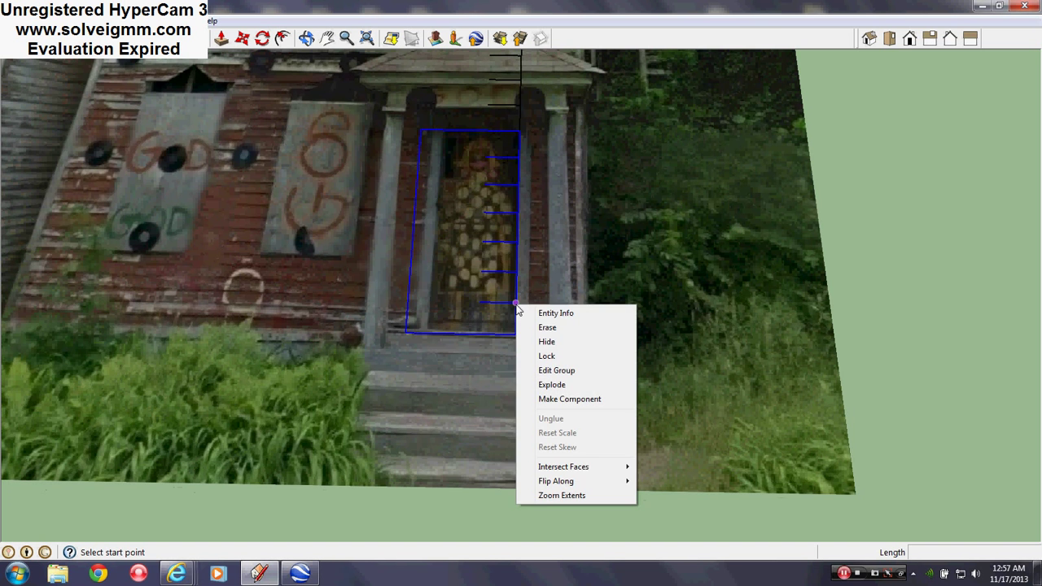
click(244, 39)
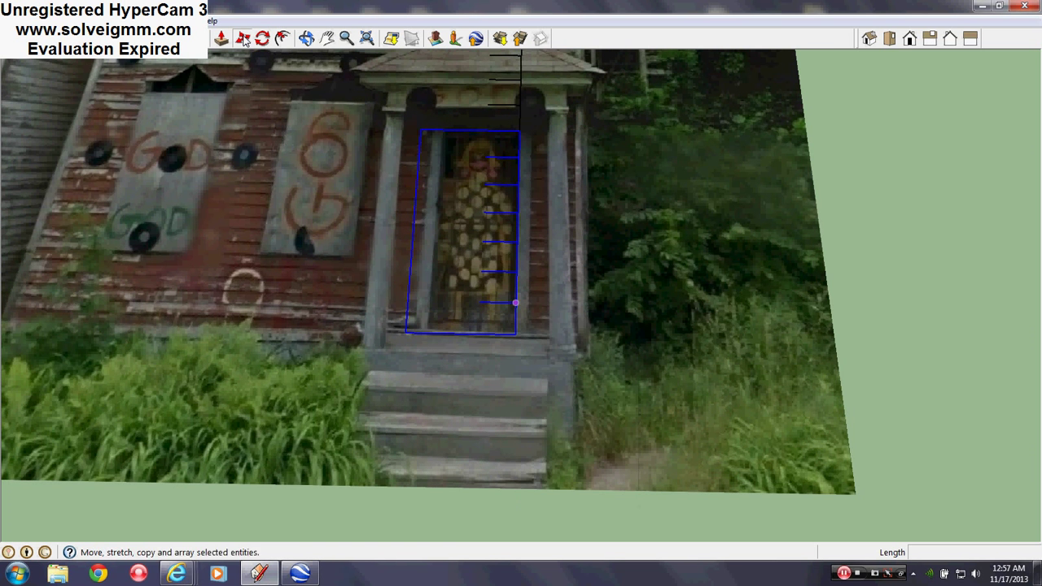
click(519, 127)
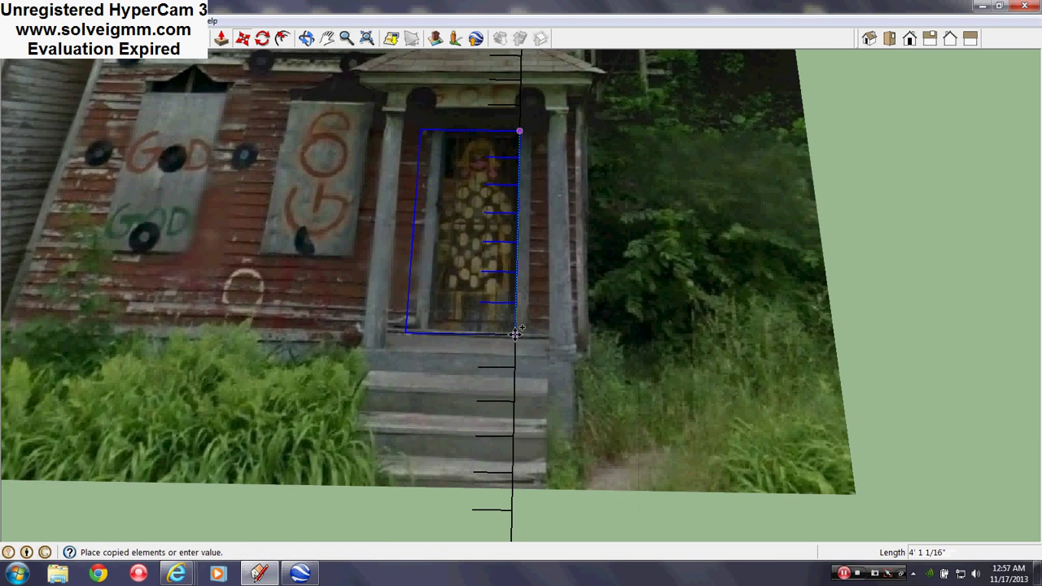
click(514, 333)
scroll(517, 257, down, 3)
scroll(536, 312, up, 3)
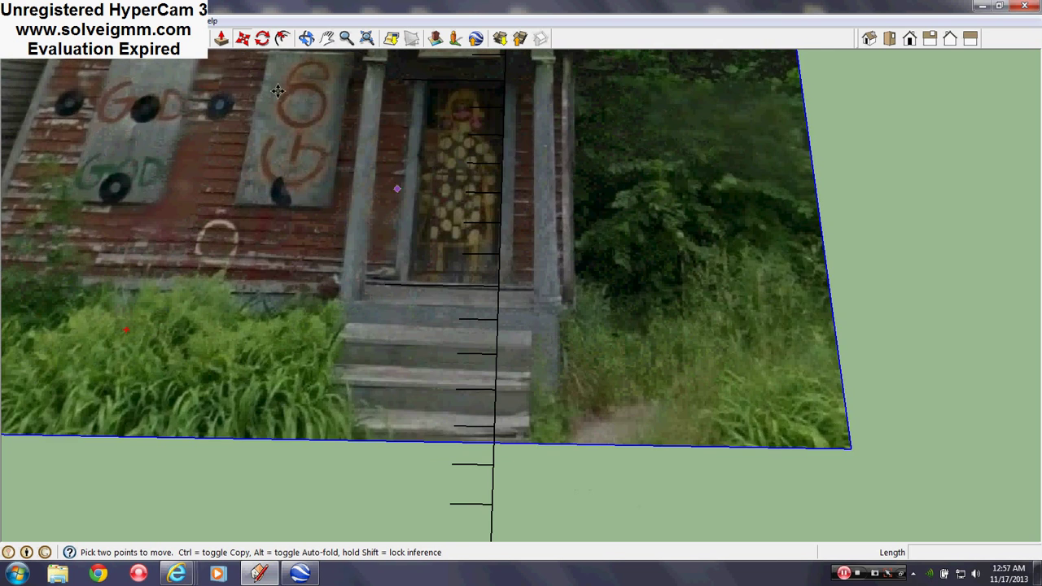
- Draw a horizontal marker line about 1' 9 7/8" long outward from the third tick below the door's base line
key(l)
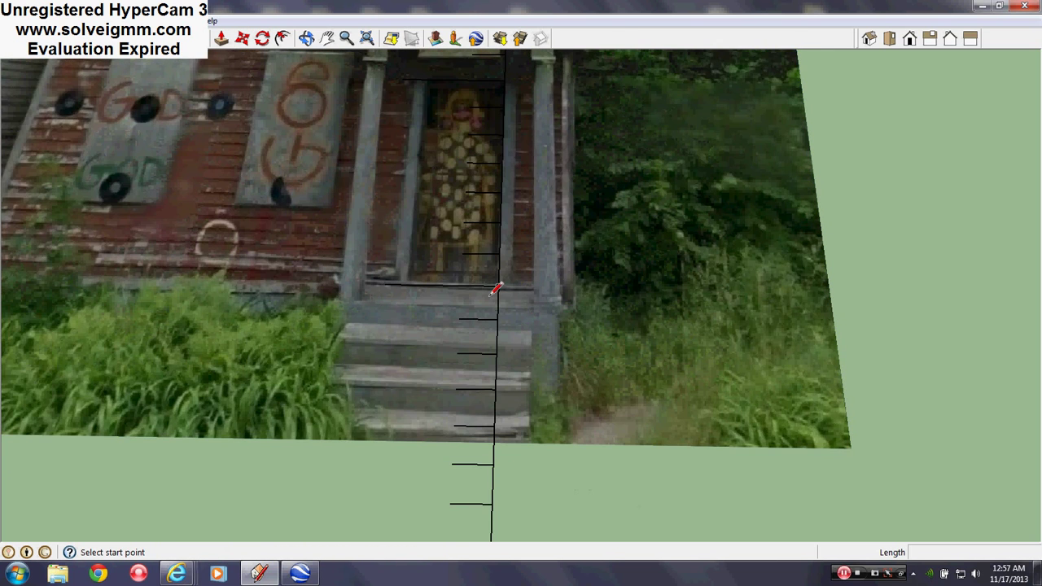
scroll(496, 289, up, 1)
scroll(496, 289, up, 1)
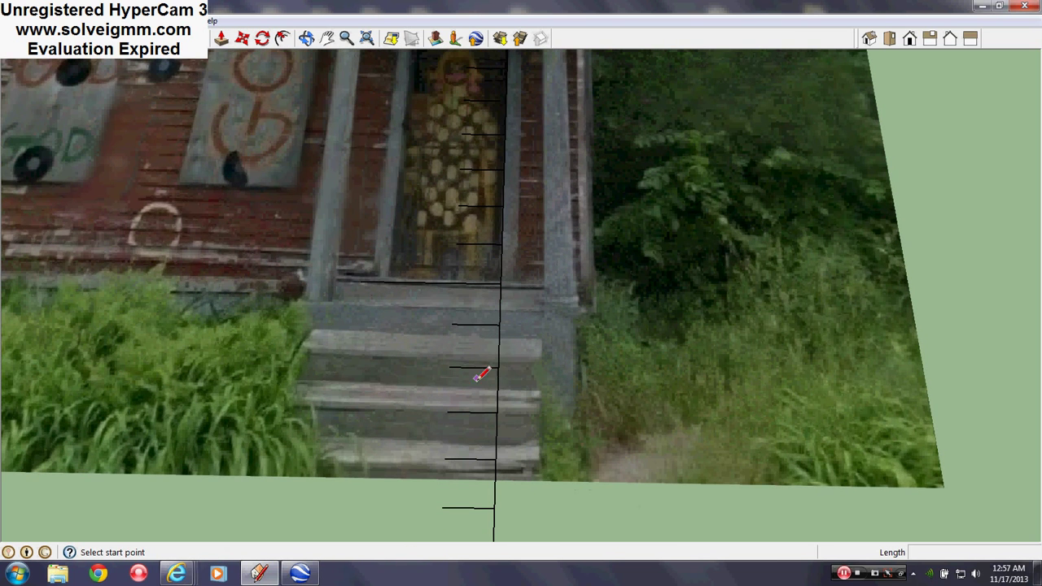
click(497, 413)
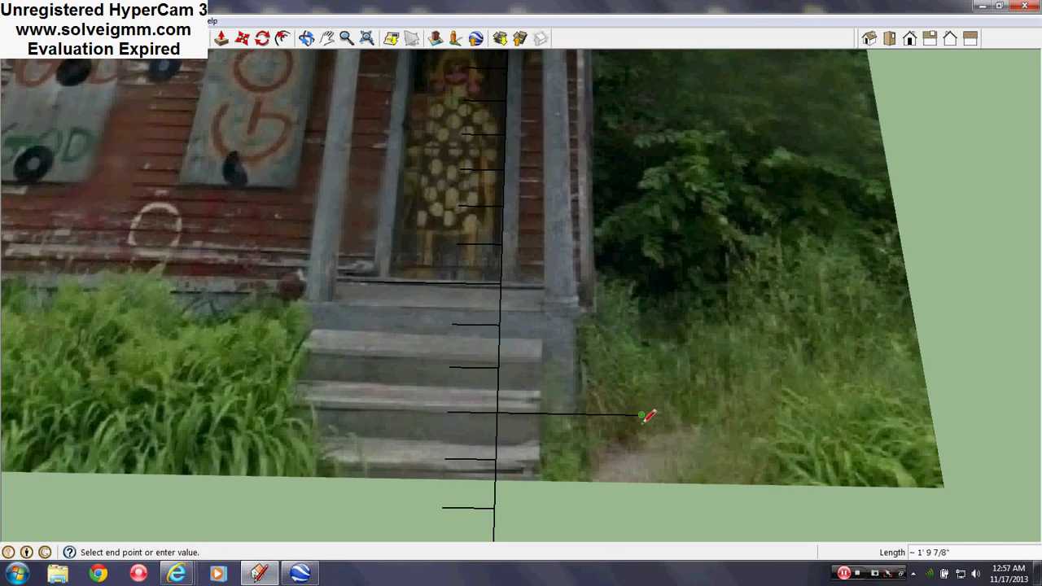
click(641, 415)
scroll(585, 392, down, 3)
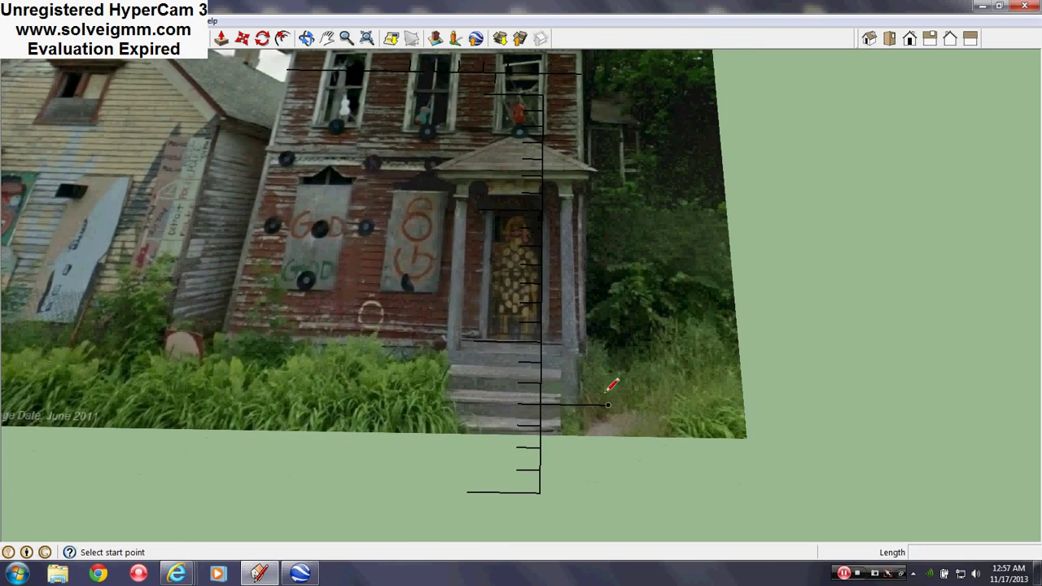
- Select all connected geometry of the house and move it 3' up along the blue axis
scroll(622, 388, down, 1)
scroll(631, 392, down, 2)
shift+middle_drag(440, 378, 445, 248)
shift+middle_drag(445, 249, 438, 283)
right_click(438, 283)
mouse_move(488, 338)
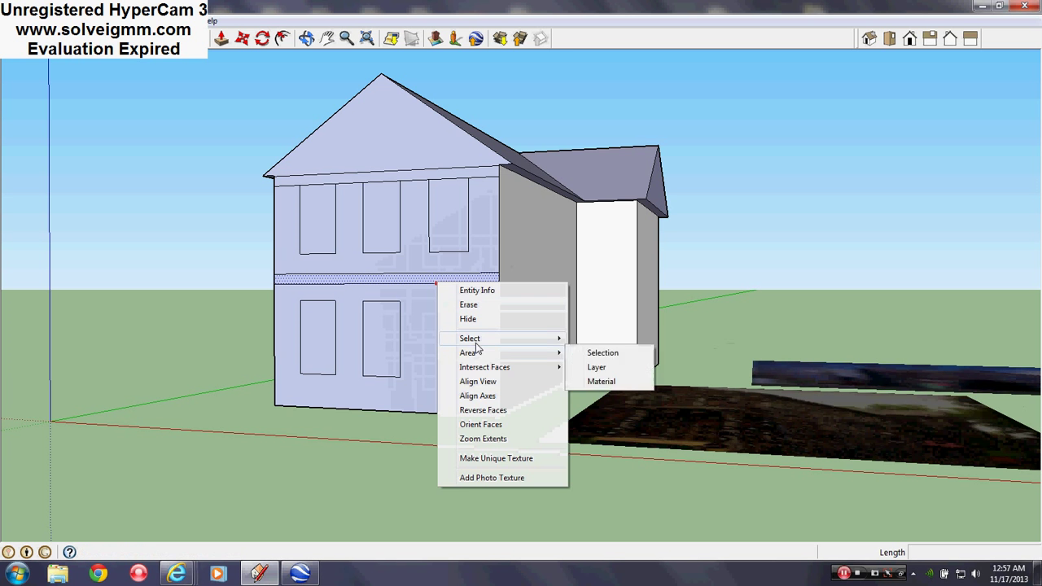
click(642, 371)
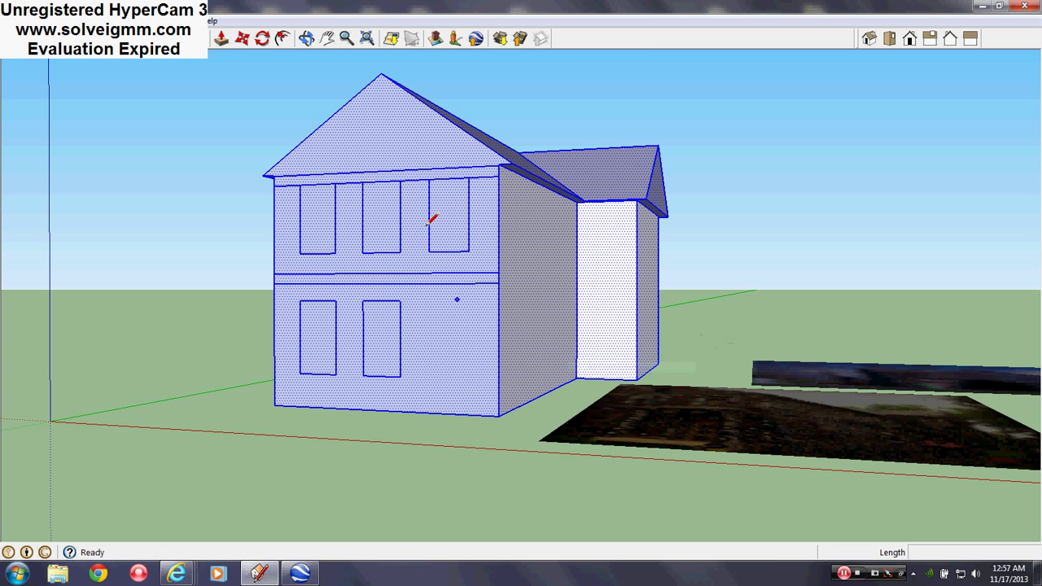
click(243, 39)
click(453, 337)
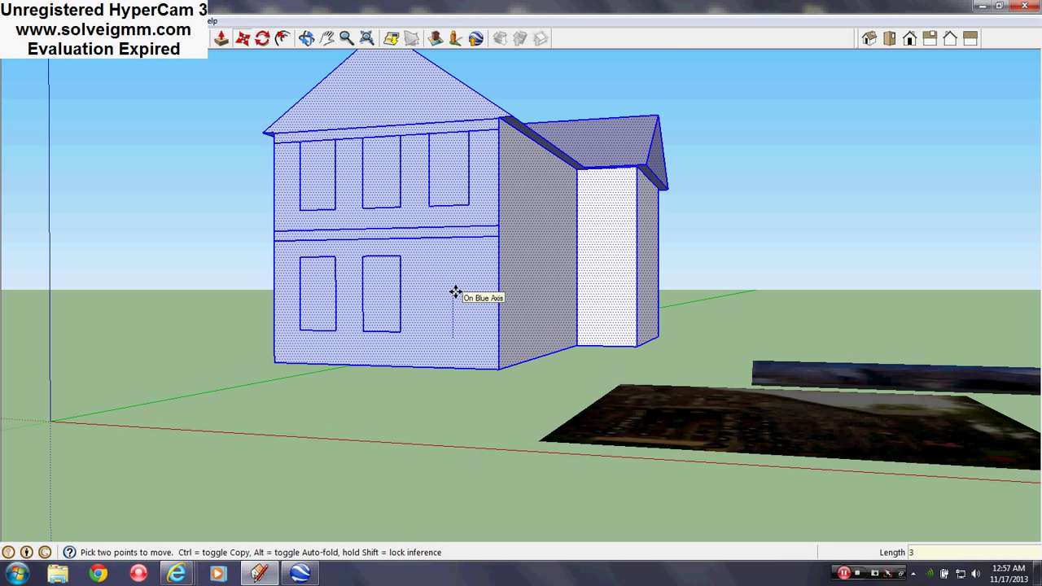
key(Escape)
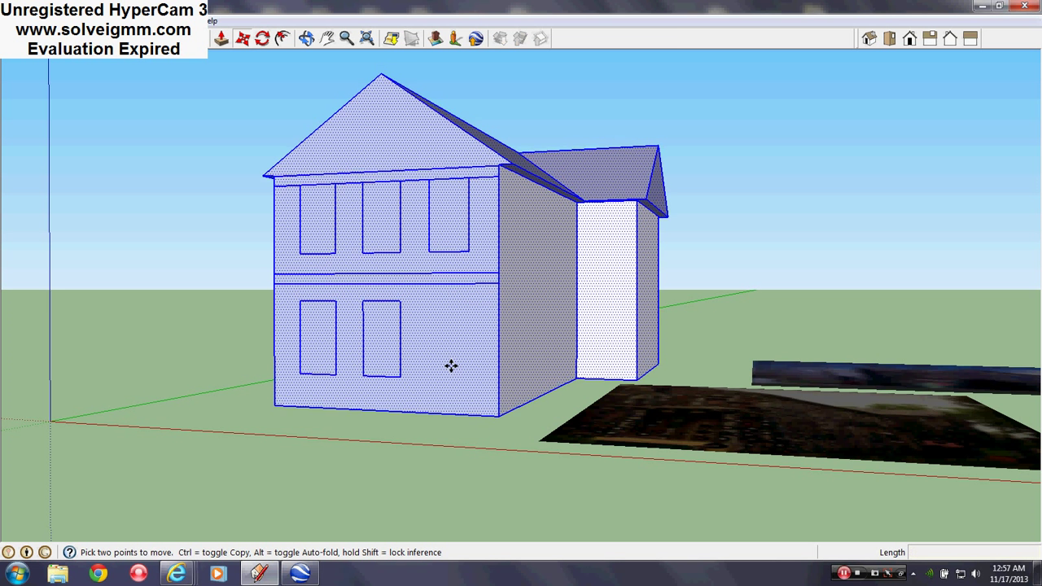
click(451, 366)
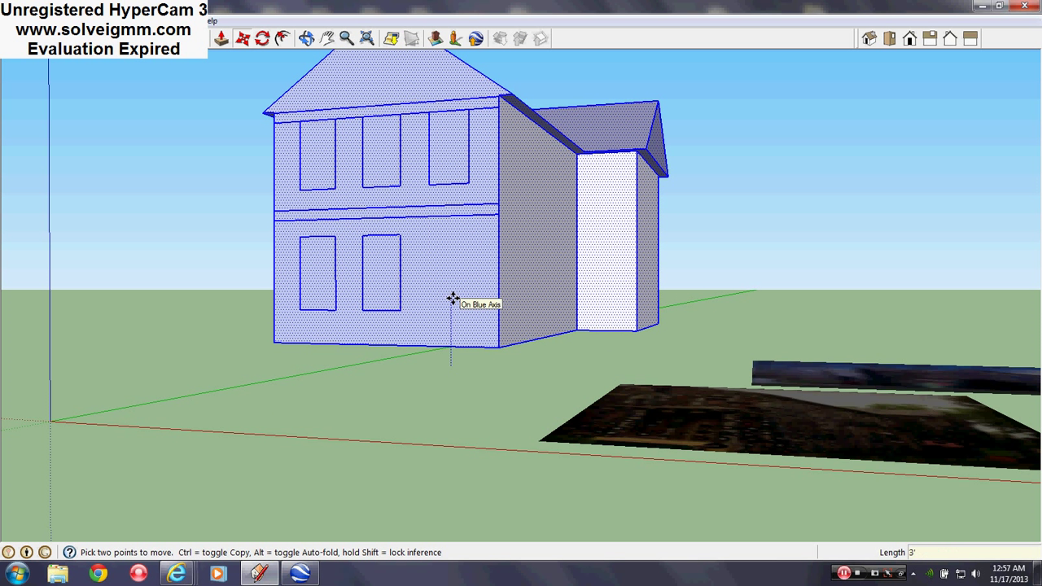
key(Return)
key(ctrl+t)
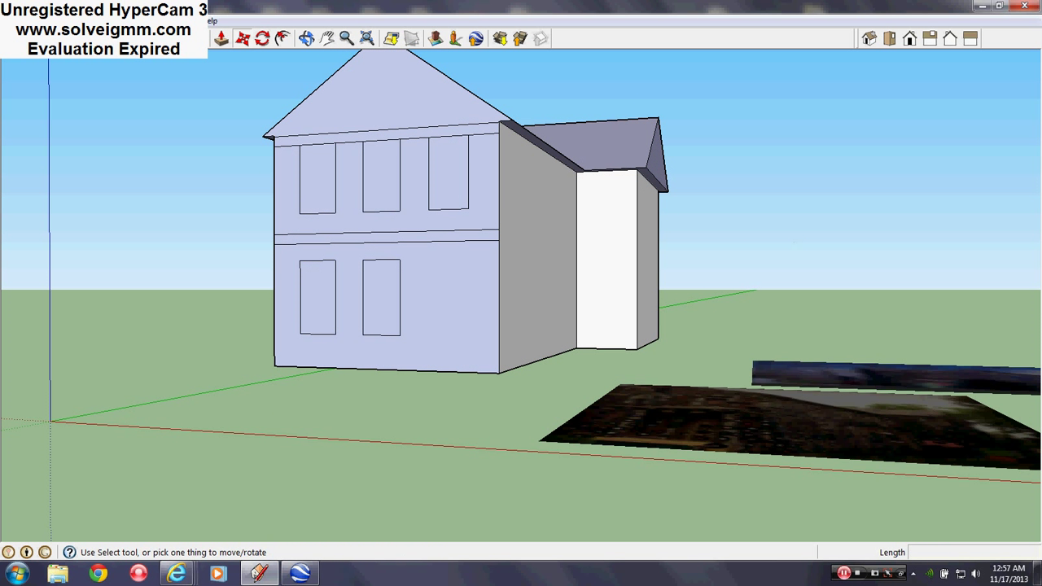
key(l)
click(500, 371)
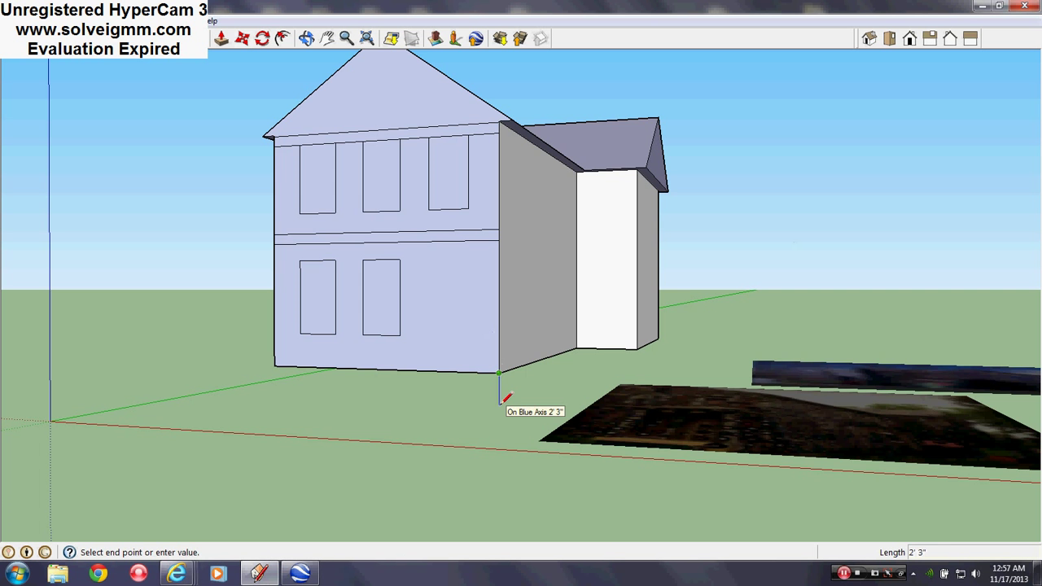
key(Escape)
- Copy the raised house's bottom face about 3' straight down
middle_drag(485, 339, 491, 312)
right_click(485, 344)
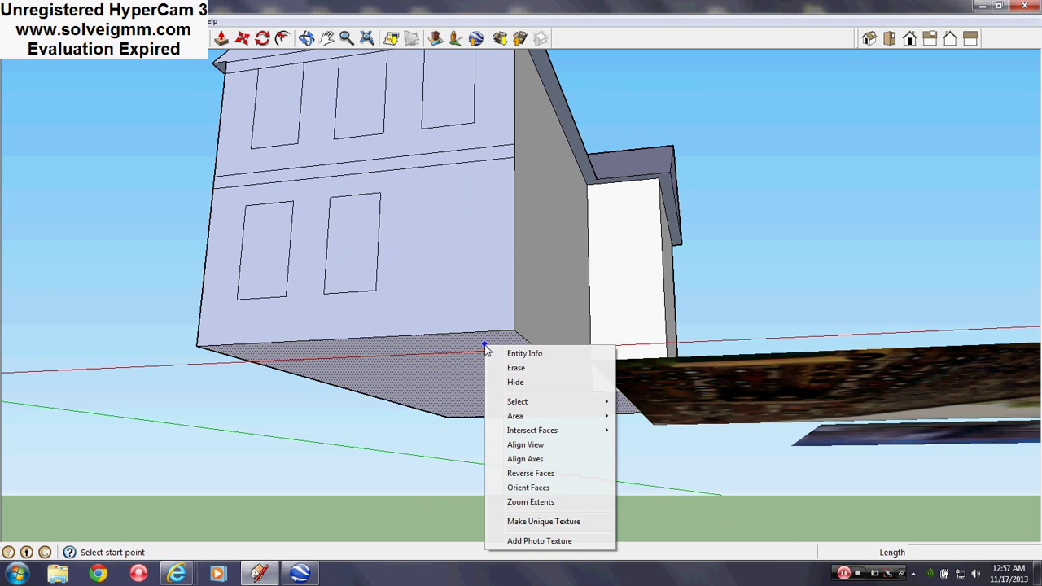
key(Escape)
click(242, 38)
middle_drag(356, 230, 356, 270)
middle_drag(351, 309, 333, 270)
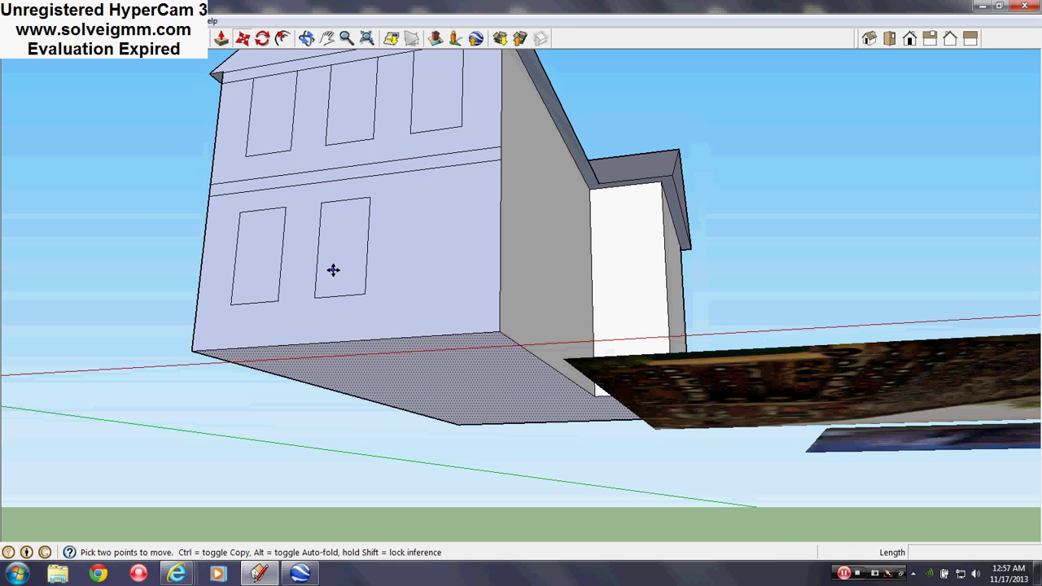
key(ctrl)
click(195, 350)
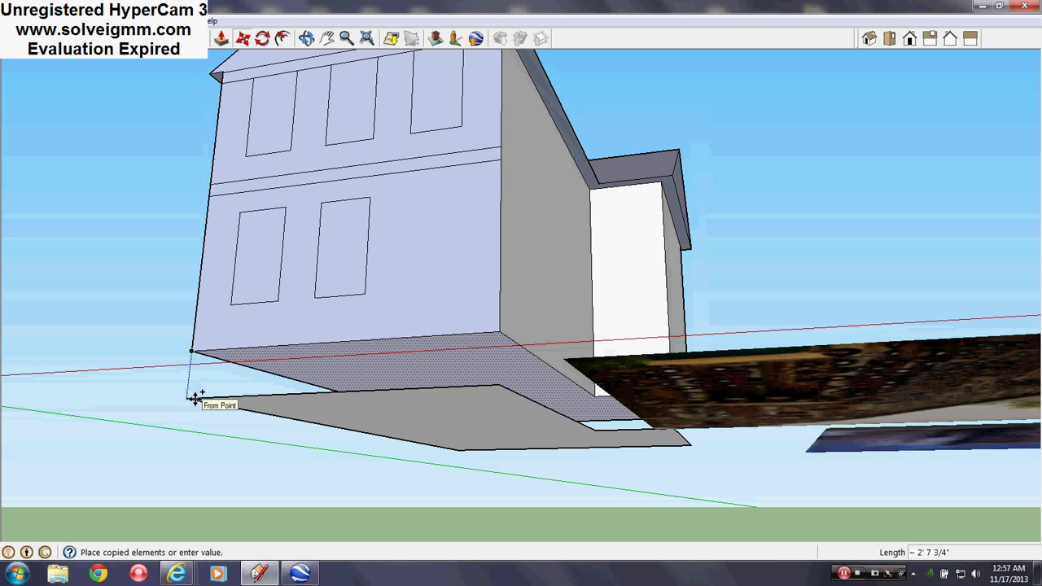
click(195, 396)
middle_drag(214, 386, 239, 463)
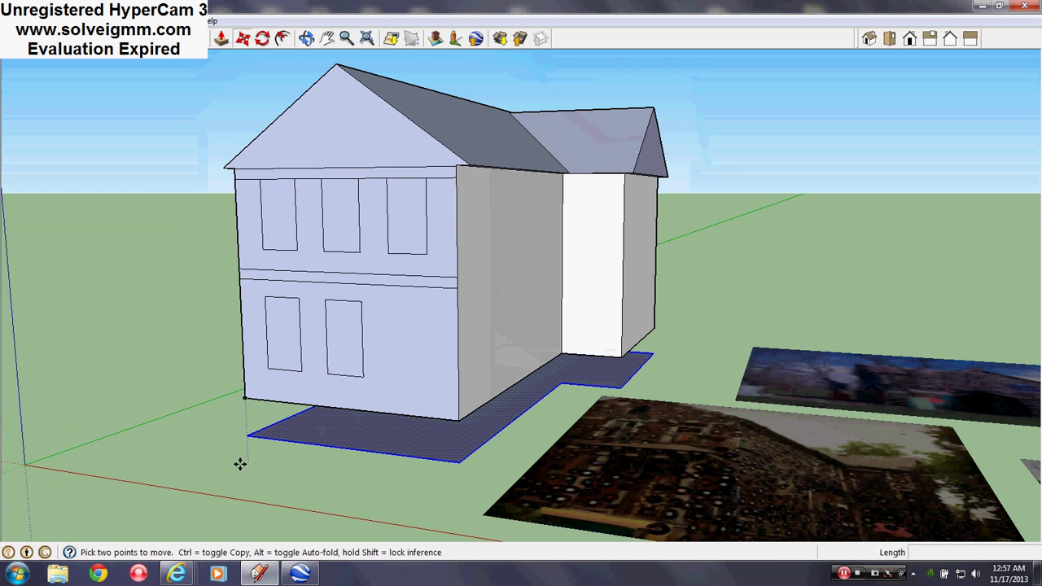
key(Escape)
- Push/Pull the copied bottom face 3' up to the underside of the house to form the foundation
click(222, 39)
click(349, 442)
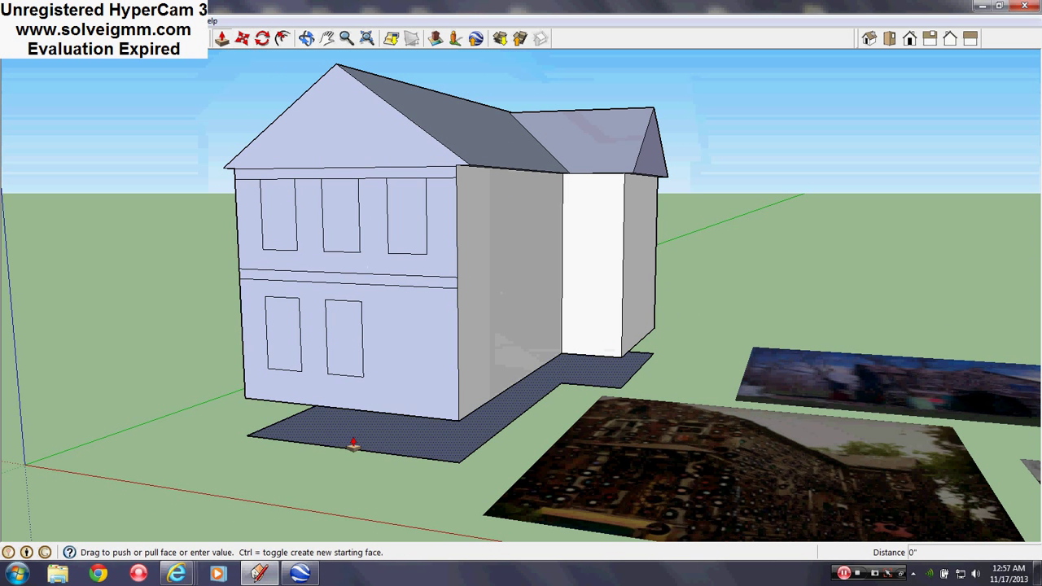
click(460, 428)
- Examine the front and side reference photos and compare them with the model's facade, rear wing and foundation
scroll(456, 403, down, 2)
middle_drag(453, 395, 703, 460)
shift+middle_drag(916, 376, 520, 489)
shift+middle_drag(169, 236, 226, 188)
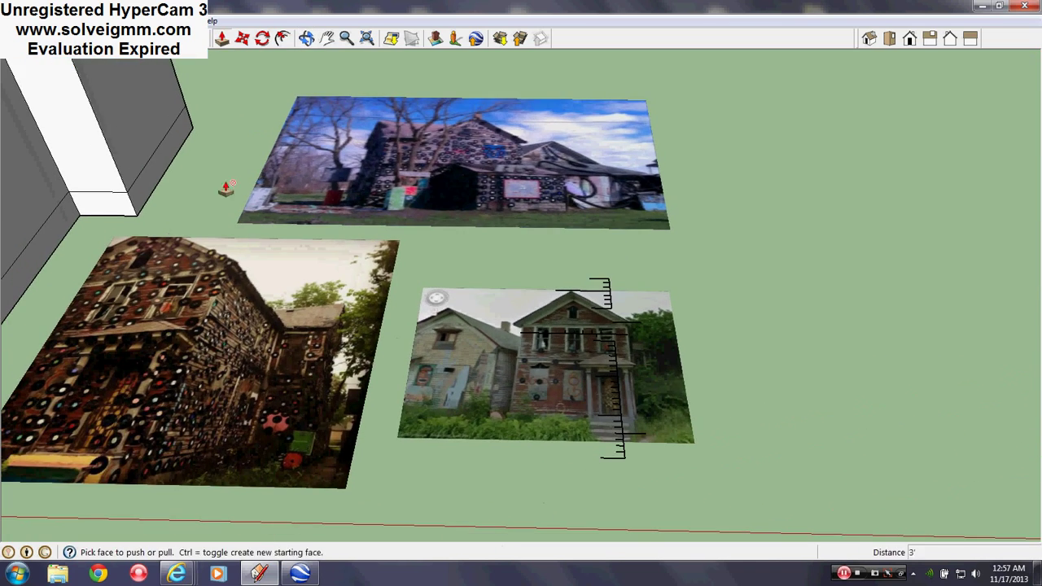
click(43, 38)
scroll(613, 372, up, 4)
mouse_move(614, 374)
middle_down()
mouse_move(607, 479)
mouse_move(614, 450)
middle_up()
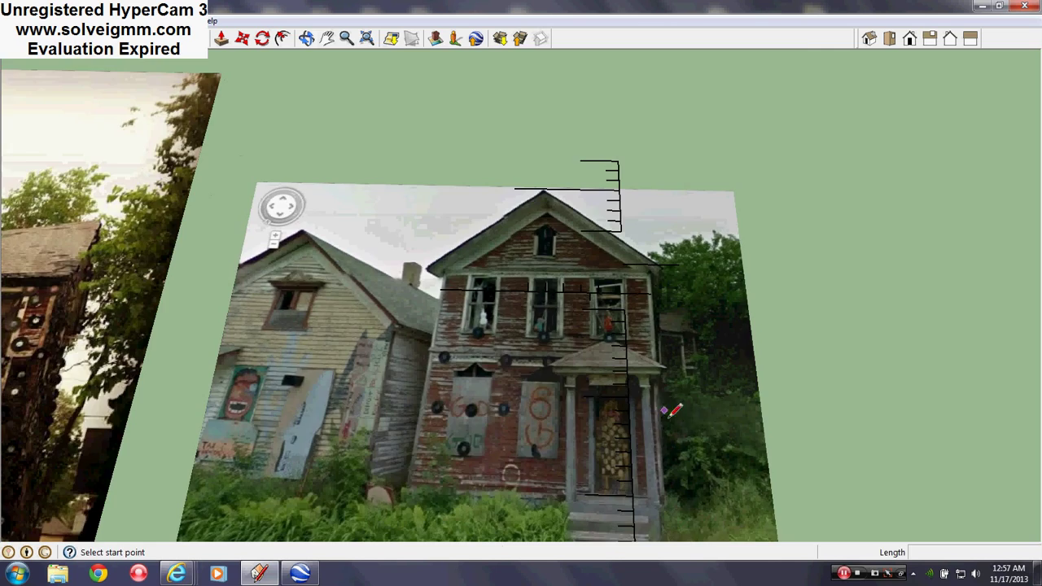
scroll(659, 411, down, 2)
mouse_move(659, 410)
middle_down()
mouse_move(720, 356)
mouse_move(683, 376)
mouse_move(233, 281)
mouse_move(537, 339)
mouse_move(656, 339)
mouse_move(325, 360)
mouse_move(540, 468)
mouse_move(432, 354)
mouse_move(697, 499)
mouse_move(372, 338)
mouse_move(521, 350)
mouse_move(517, 366)
mouse_move(383, 346)
middle_up()
middle_drag(541, 309, 570, 383)
middle_drag(616, 306, 549, 272)
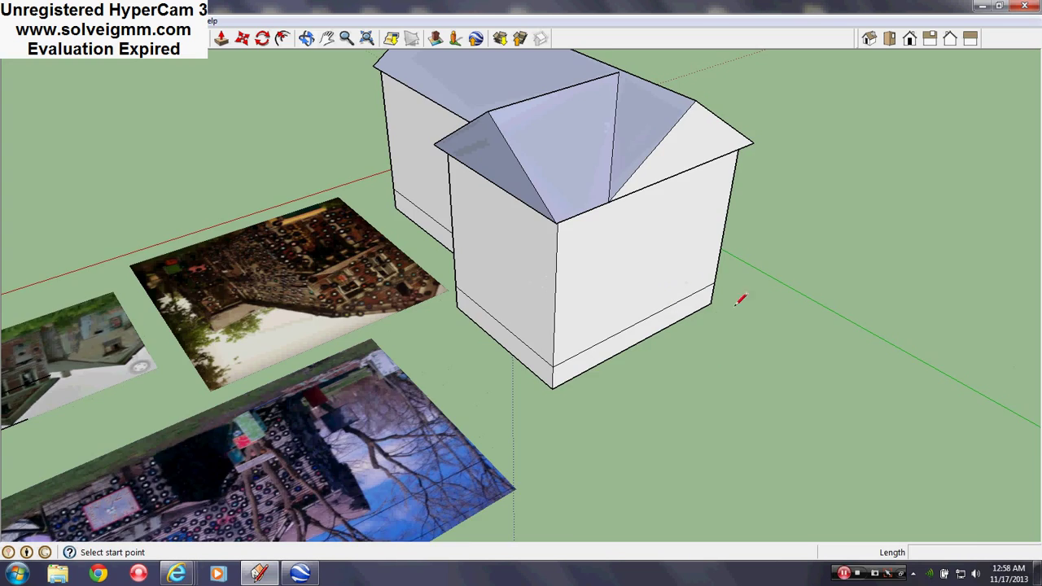
middle_drag(741, 299, 677, 318)
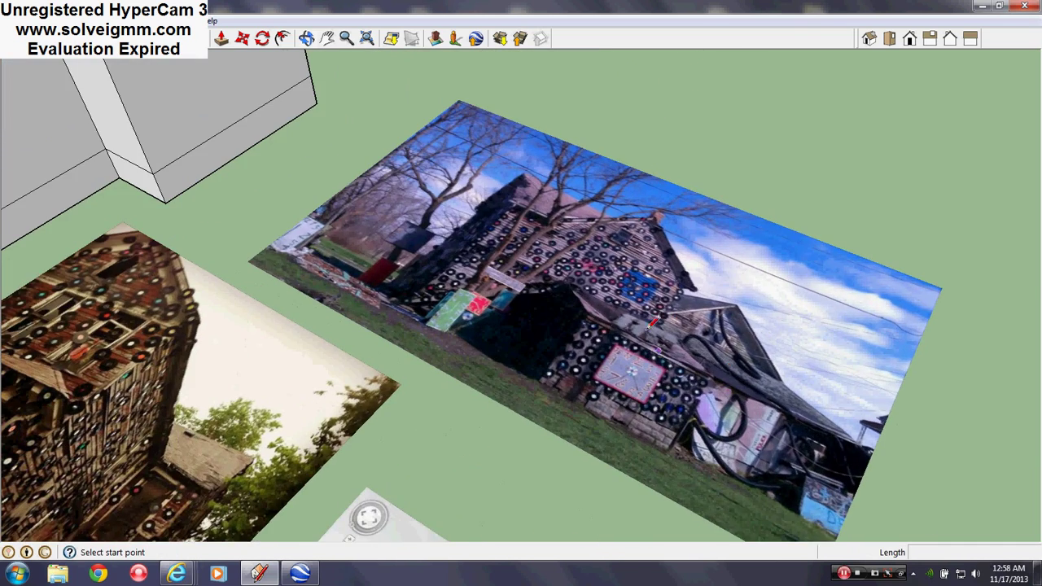
mouse_move(506, 263)
middle_down()
mouse_move(636, 248)
mouse_move(542, 409)
mouse_move(512, 258)
mouse_move(460, 316)
mouse_move(361, 288)
mouse_move(693, 302)
mouse_move(307, 327)
mouse_move(537, 320)
mouse_move(307, 328)
mouse_move(515, 358)
mouse_move(372, 365)
mouse_move(516, 398)
mouse_move(379, 367)
mouse_move(397, 395)
mouse_move(309, 384)
mouse_move(338, 409)
middle_up()
scroll(637, 248, down, 5)
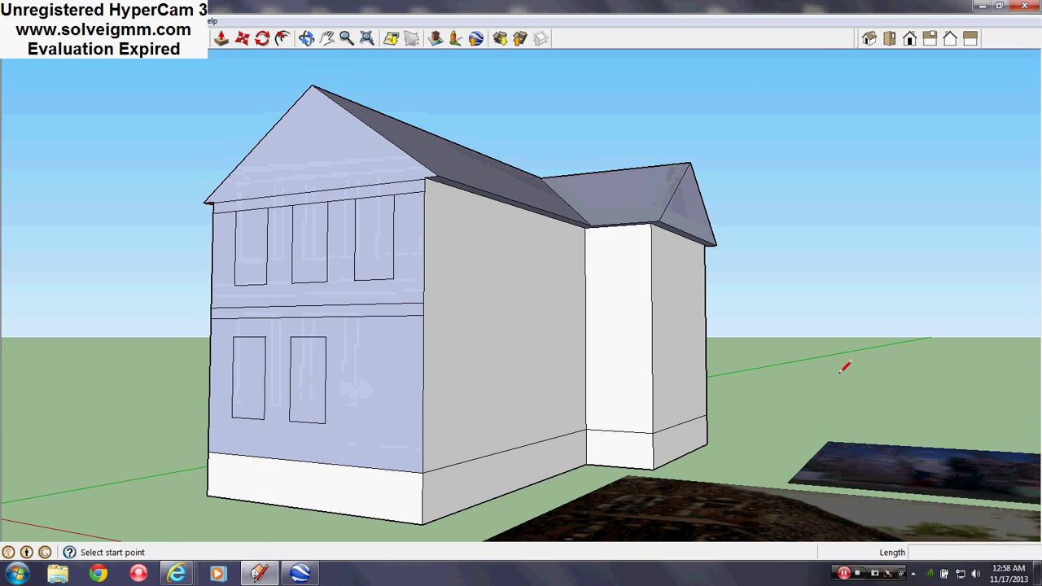